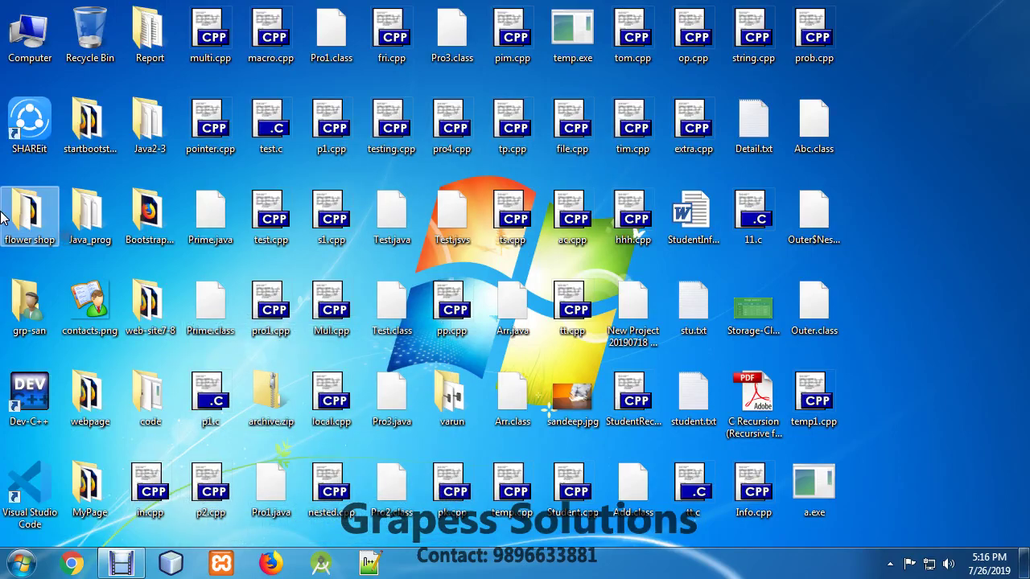
# Step: Launch Word 2016 from the Start menu and create a new blank document
pyautogui.click(20, 563)
pyautogui.click(50, 249)
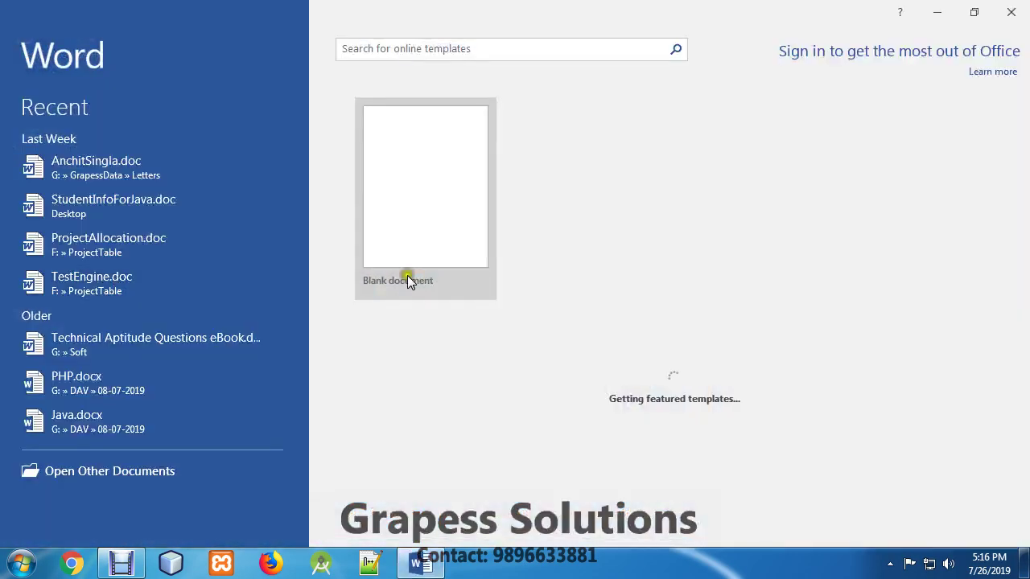
pyautogui.click(423, 172)
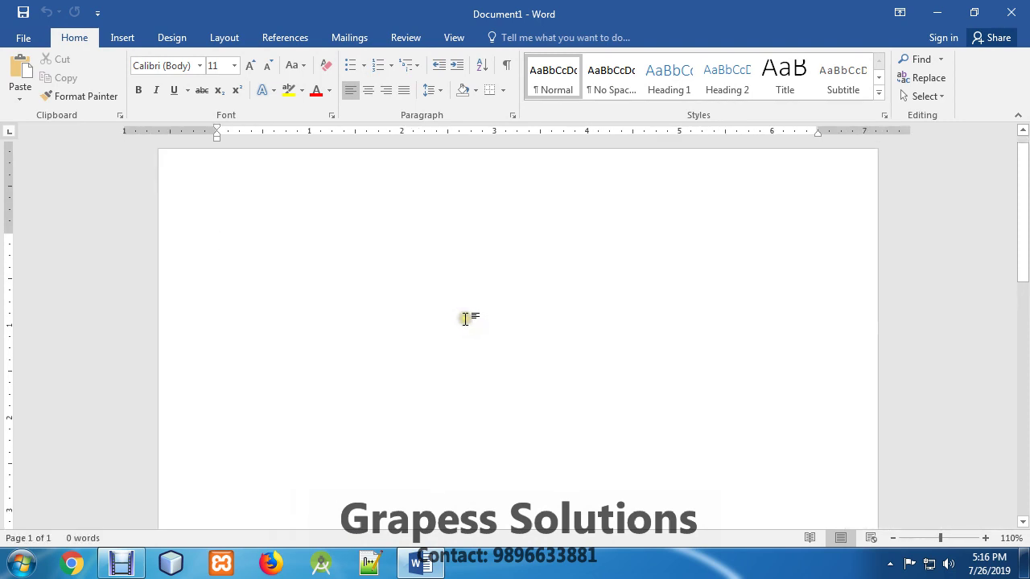
pyautogui.click(26, 566)
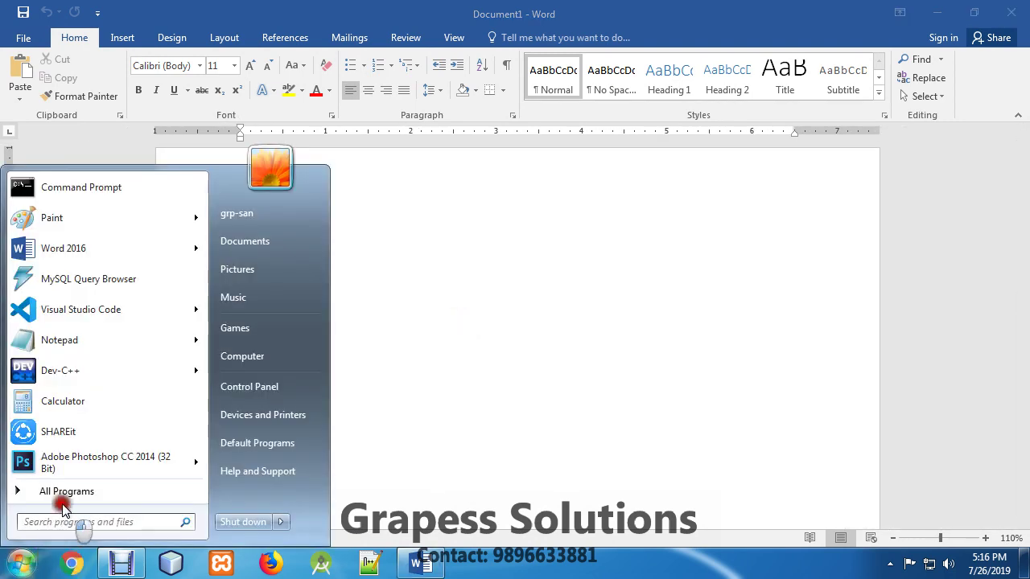
pyautogui.click(495, 354)
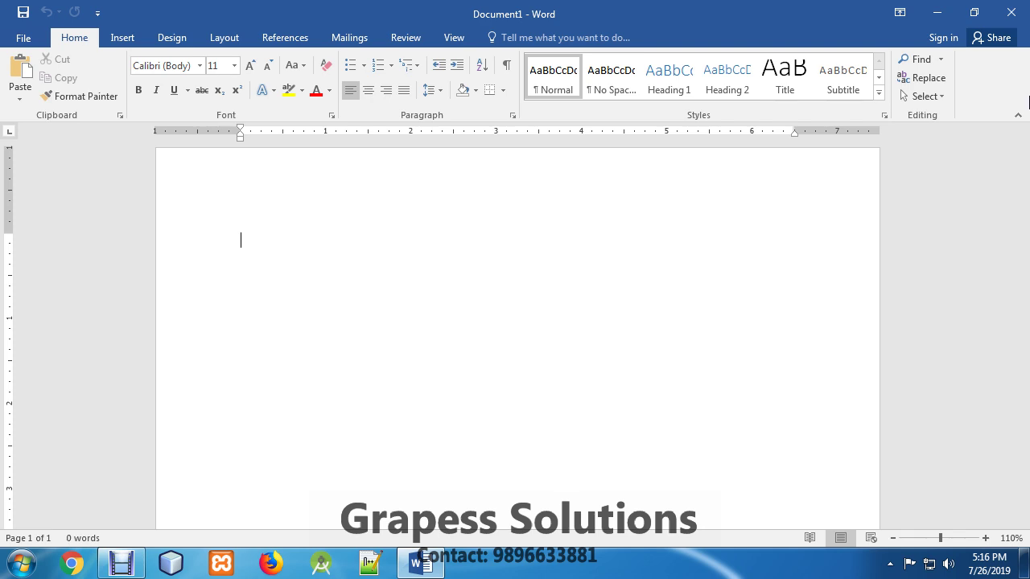
pyautogui.press('super+r')
pyautogui.write('excel')
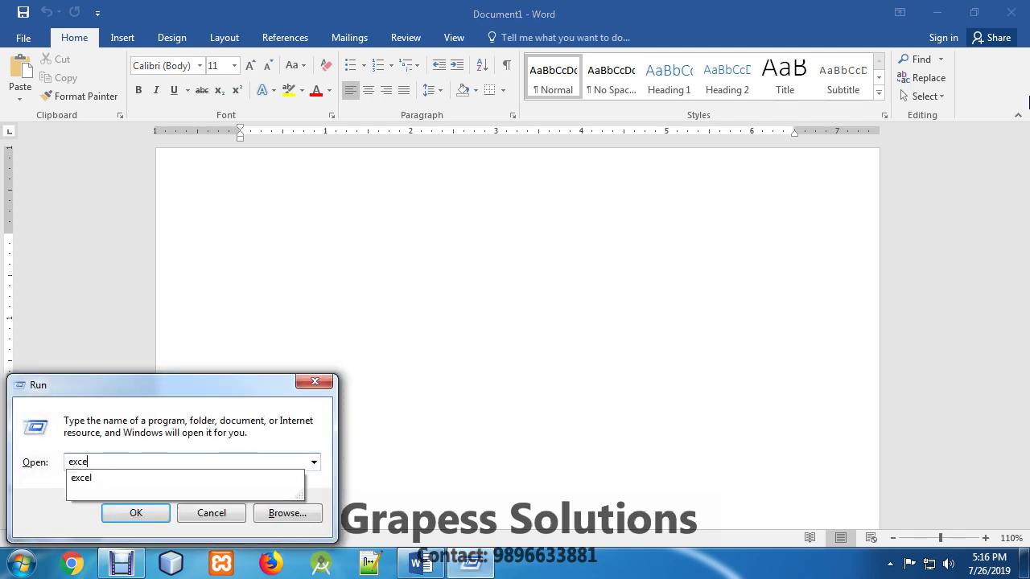
pyautogui.press('Return')
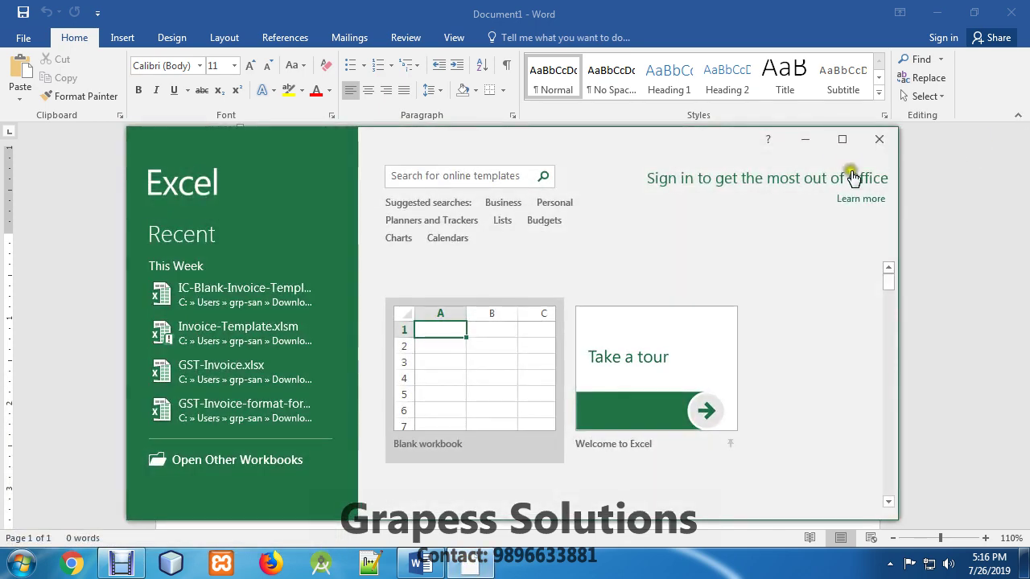
pyautogui.click(471, 392)
pyautogui.click(843, 135)
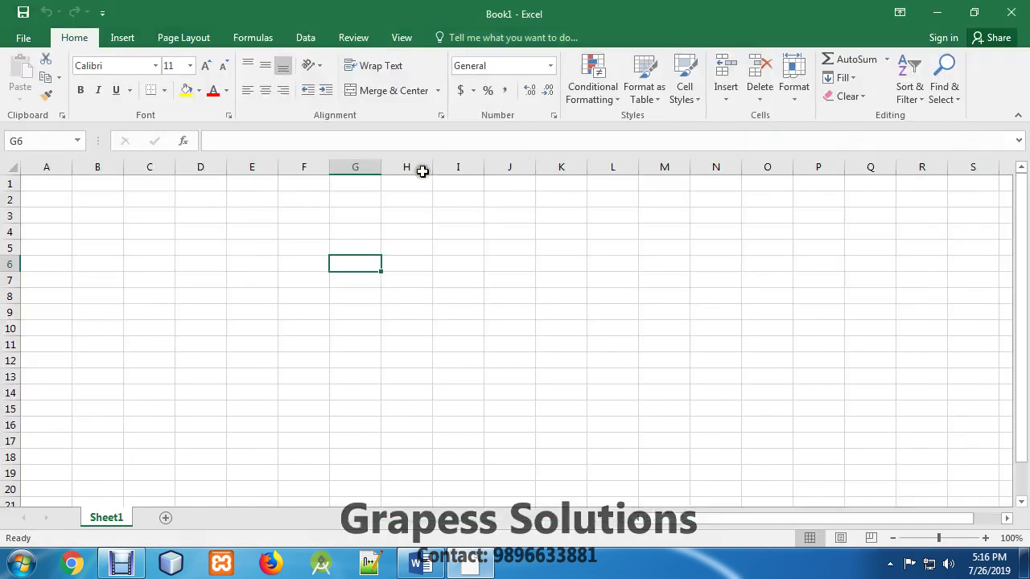
pyautogui.scroll(4, 136, 234)
pyautogui.click(126, 211)
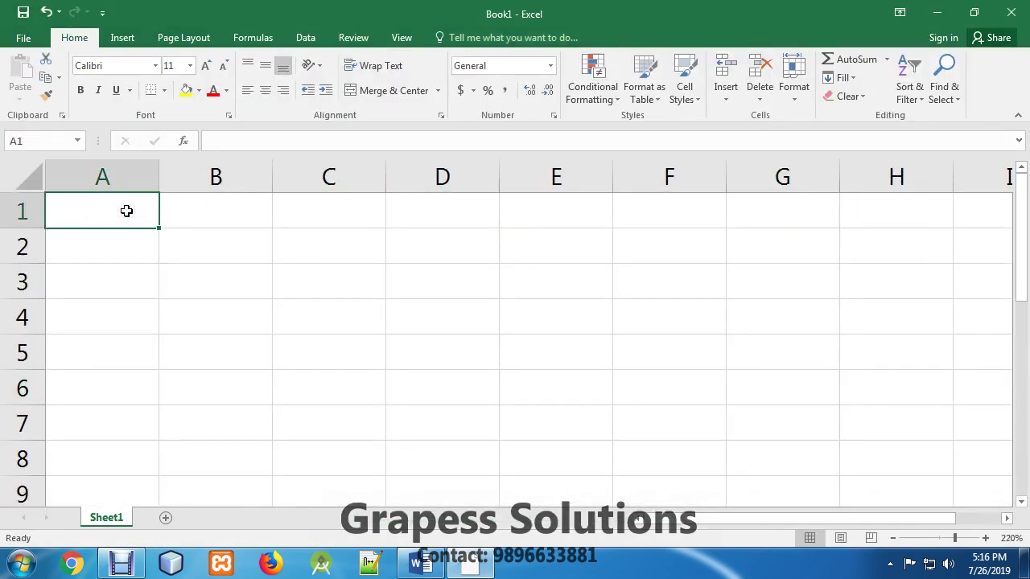
pyautogui.write('A')
pyautogui.press('Return')
pyautogui.click(142, 211)
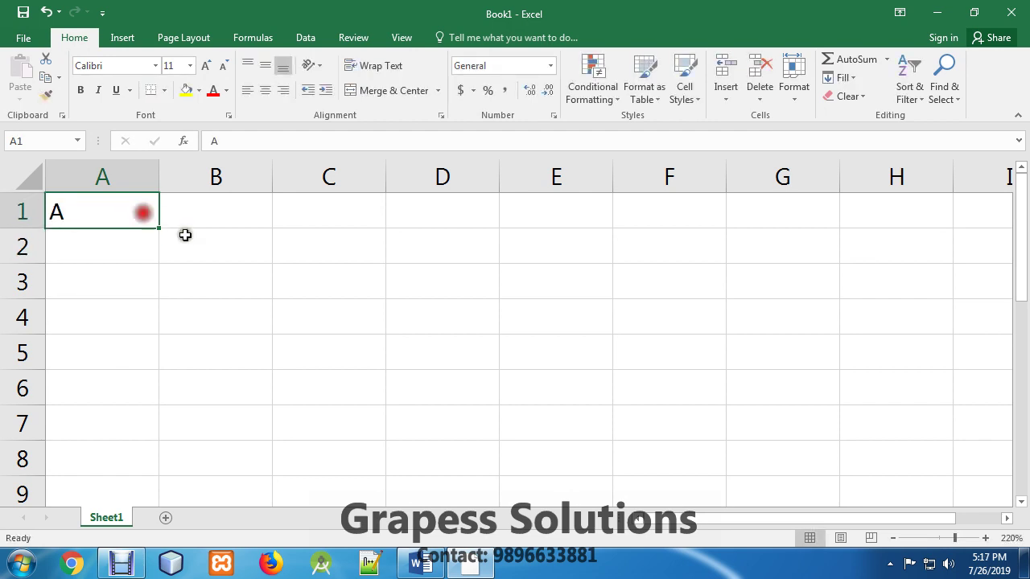
pyautogui.moveTo(161, 229)
pyautogui.mouseDown()
pyautogui.moveTo(156, 493)
pyautogui.moveTo(152, 483)
pyautogui.mouseUp()
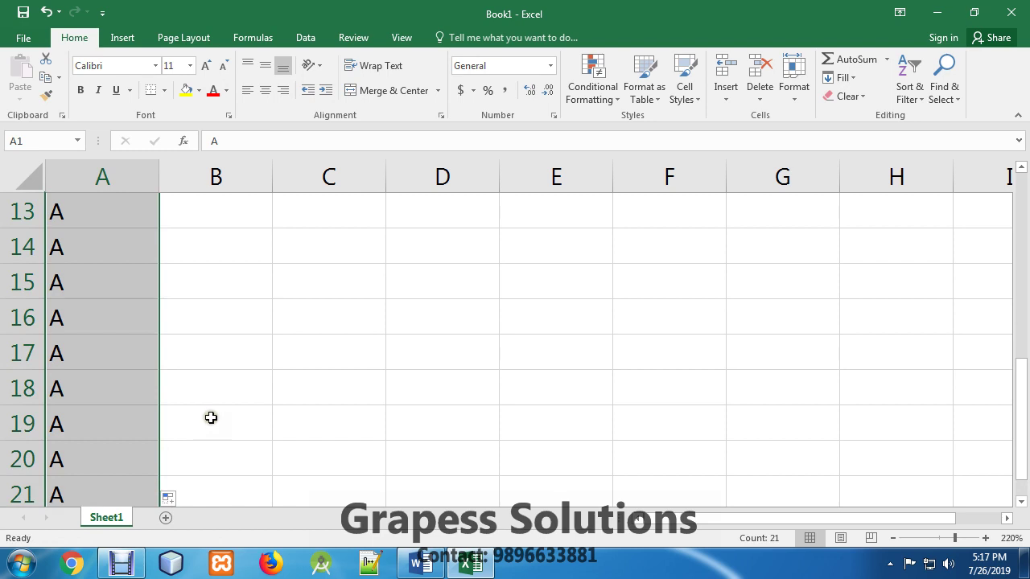
pyautogui.hotkey('ctrl', 'z')
pyautogui.scroll(2, 201, 387)
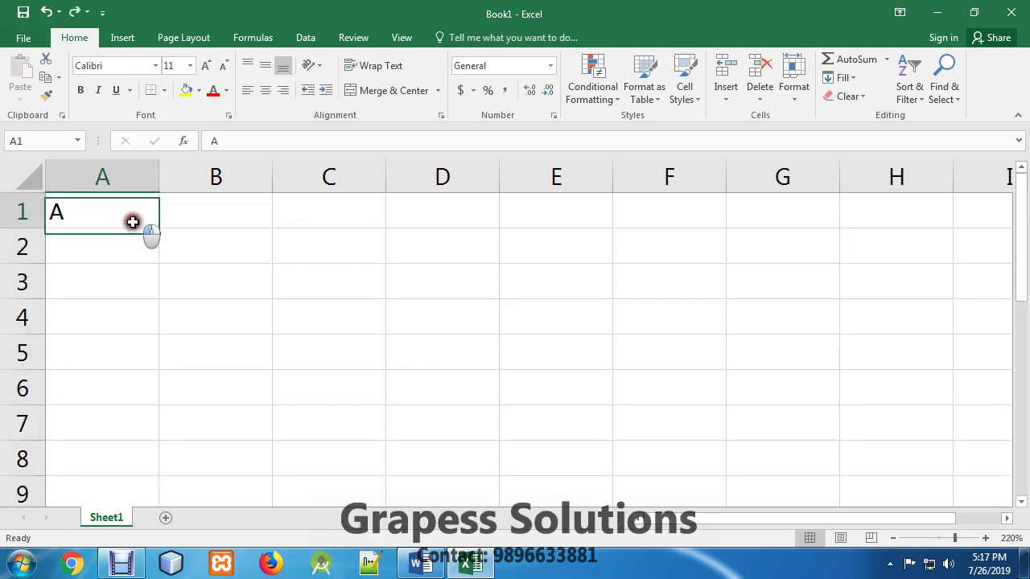
pyautogui.click(112, 251)
pyautogui.write('B')
pyautogui.click(137, 281)
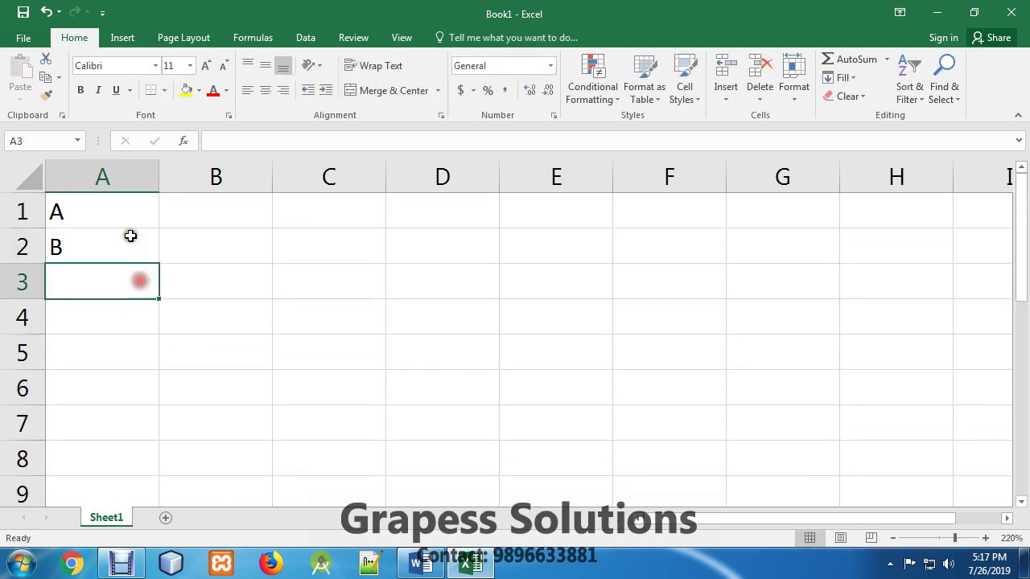
pyautogui.moveTo(133, 216)
pyautogui.mouseDown()
pyautogui.moveTo(152, 374)
pyautogui.moveTo(148, 238)
pyautogui.mouseUp()
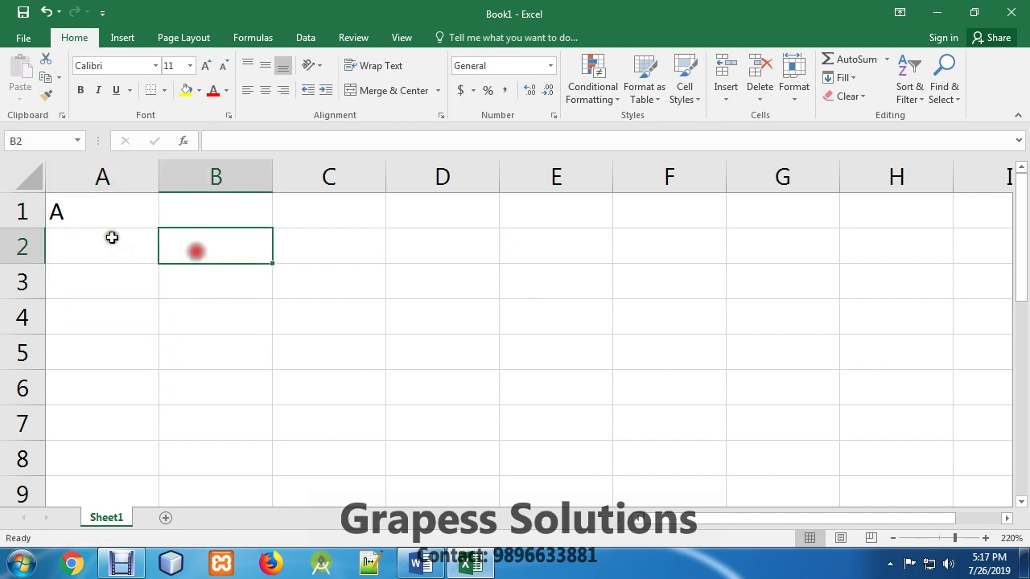
pyautogui.click(115, 218)
pyautogui.press('Delete')
pyautogui.click(108, 245)
pyautogui.click(120, 211)
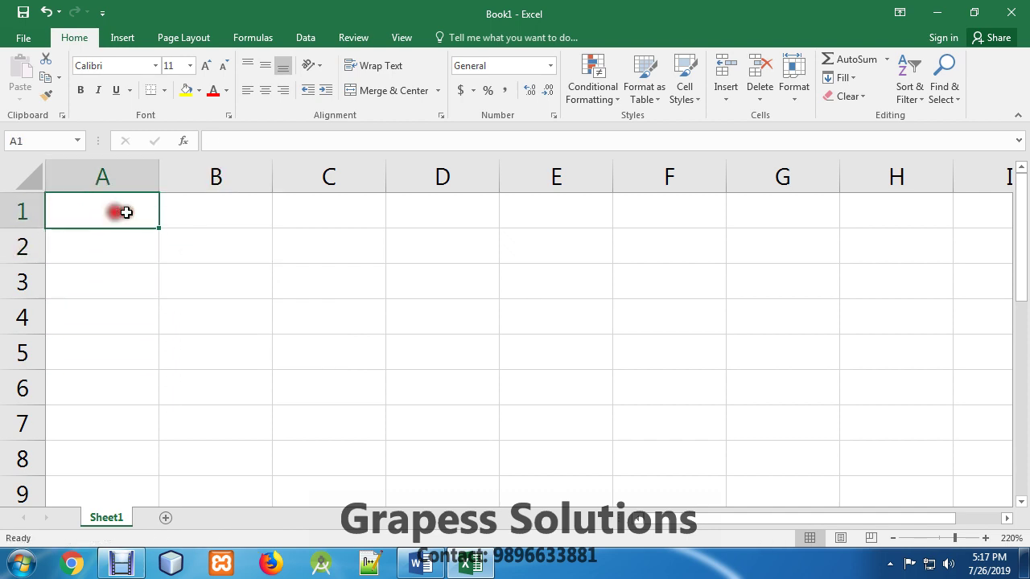
pyautogui.click(1010, 12)
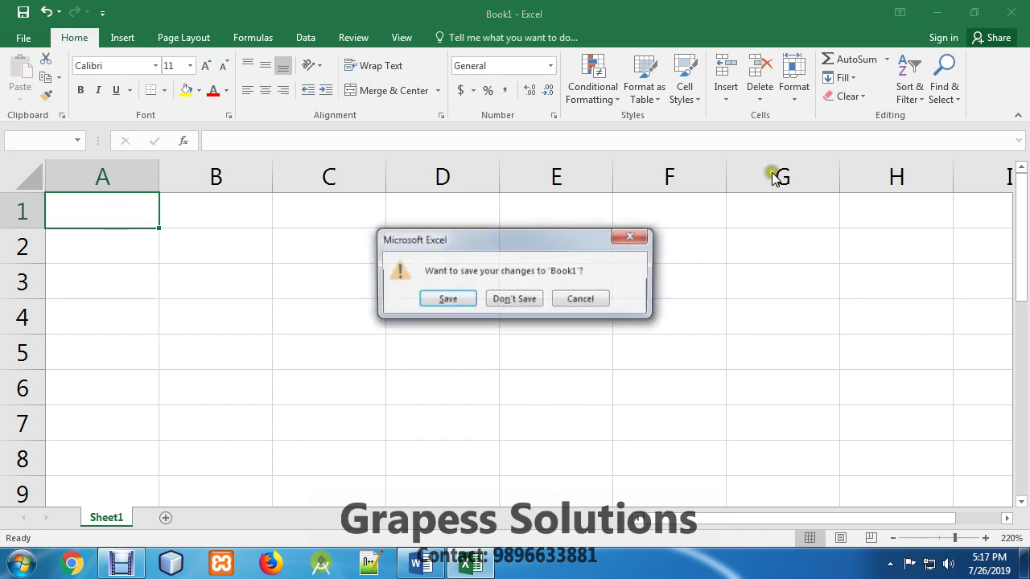
pyautogui.click(540, 296)
# Step: Type the letters a to z on separate lines, auto-capitalized to A–Z
pyautogui.scroll(6, 403, 306)
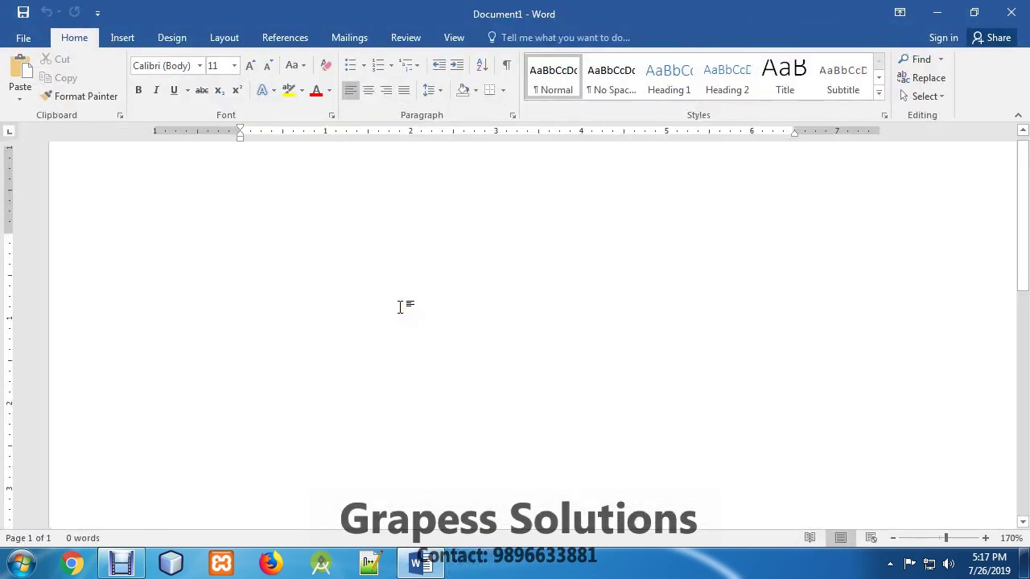
pyautogui.scroll(-1, 378, 299)
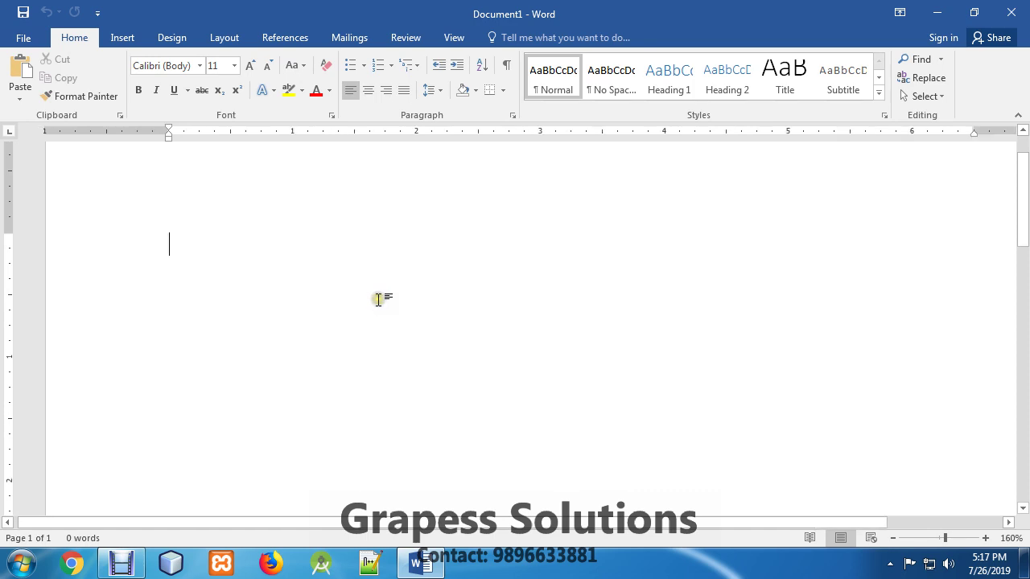
pyautogui.write('a')
pyautogui.press('Return')
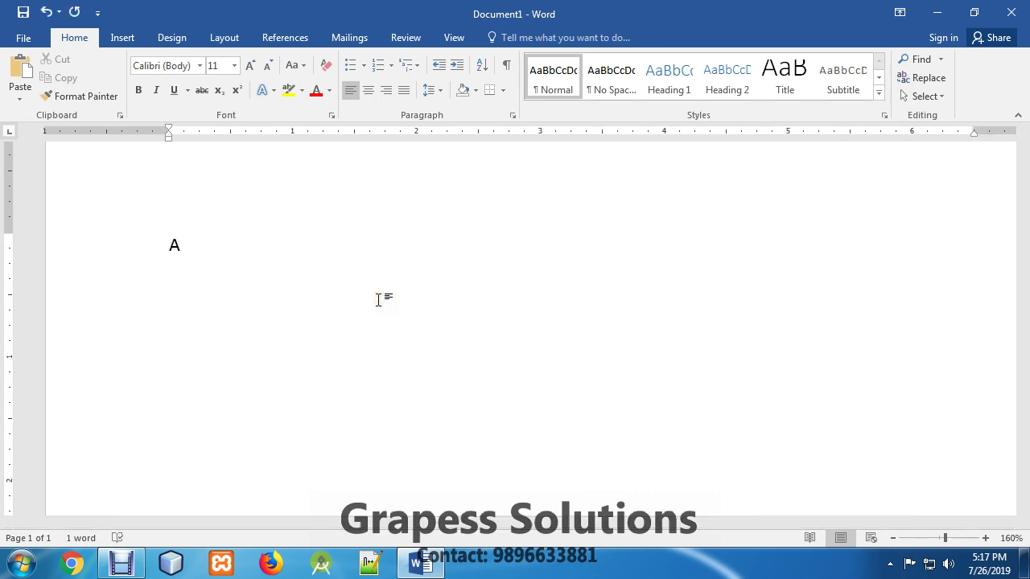
pyautogui.write('b')
pyautogui.press('Return')
pyautogui.write('c')
pyautogui.press('Return')
pyautogui.write('d')
pyautogui.press('Return')
pyautogui.write('e')
pyautogui.press('Return')
pyautogui.write('f')
pyautogui.press('Return')
pyautogui.write('g')
pyautogui.press('Return')
pyautogui.write('h ')
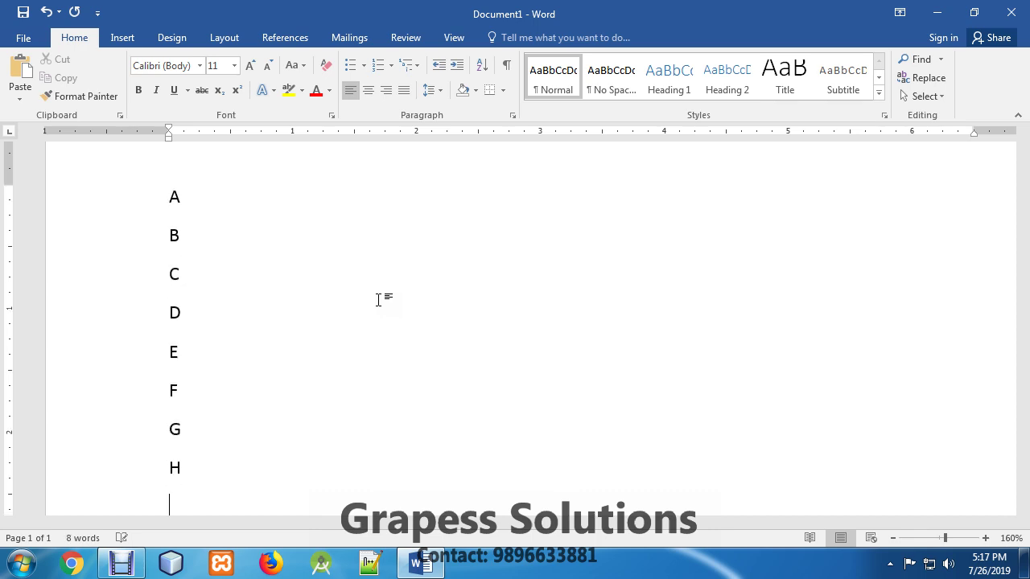
pyautogui.write('i j k')
pyautogui.press('Return')
pyautogui.write('l')
pyautogui.press('Return')
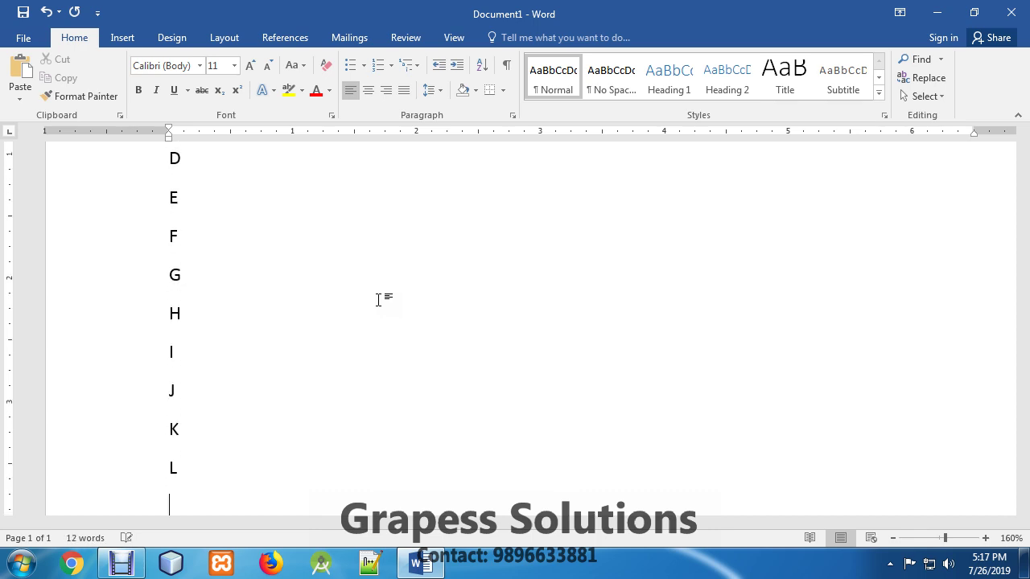
pyautogui.write('m')
pyautogui.press('Return')
pyautogui.write('n')
pyautogui.press('Return')
pyautogui.write('o')
pyautogui.press('Return')
pyautogui.write('p')
pyautogui.press('Return')
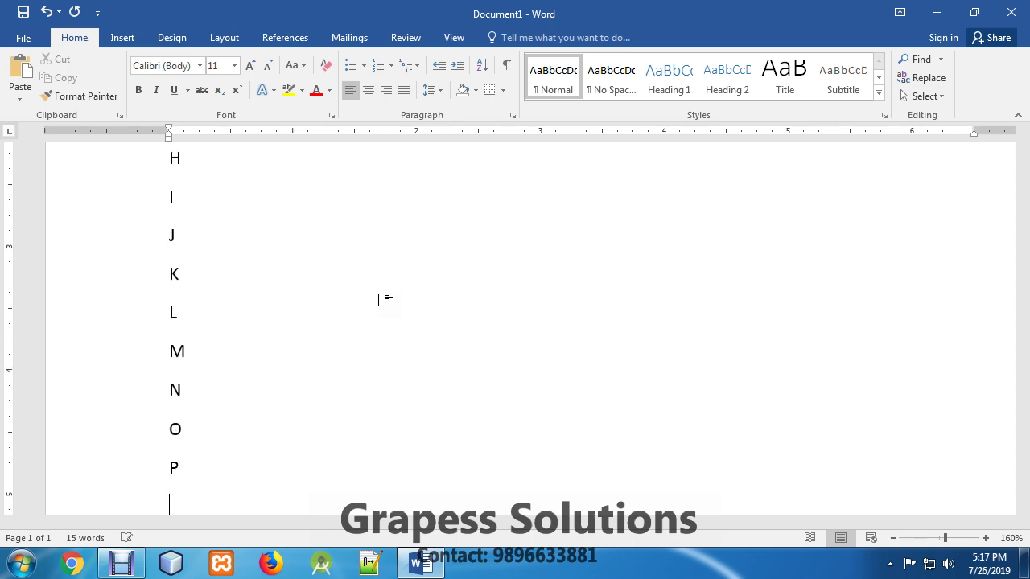
pyautogui.write('q')
pyautogui.press('Return')
pyautogui.write('r')
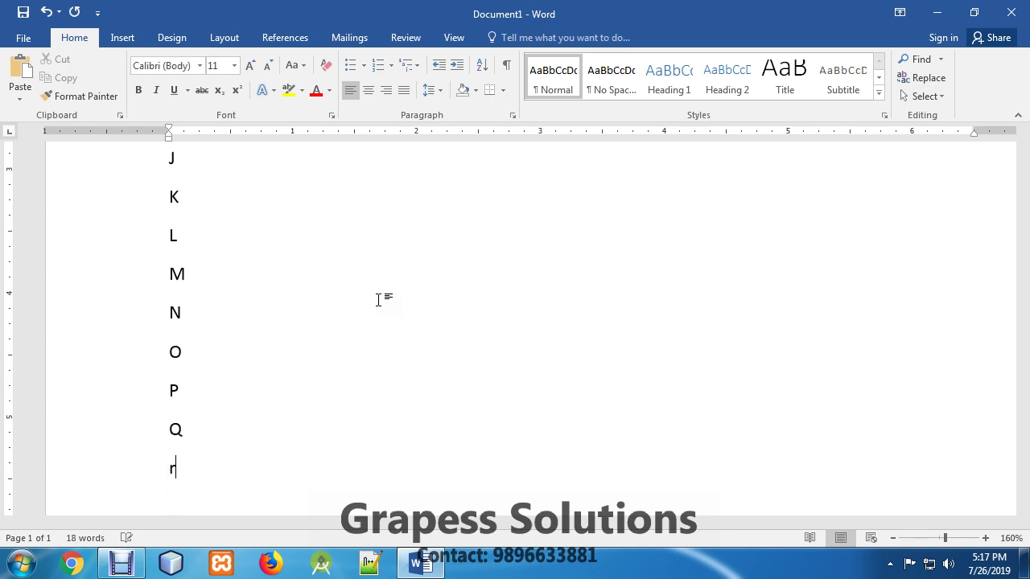
pyautogui.press('Return')
pyautogui.write('s')
pyautogui.press('Return')
pyautogui.write('t')
pyautogui.press('Return')
pyautogui.write('u')
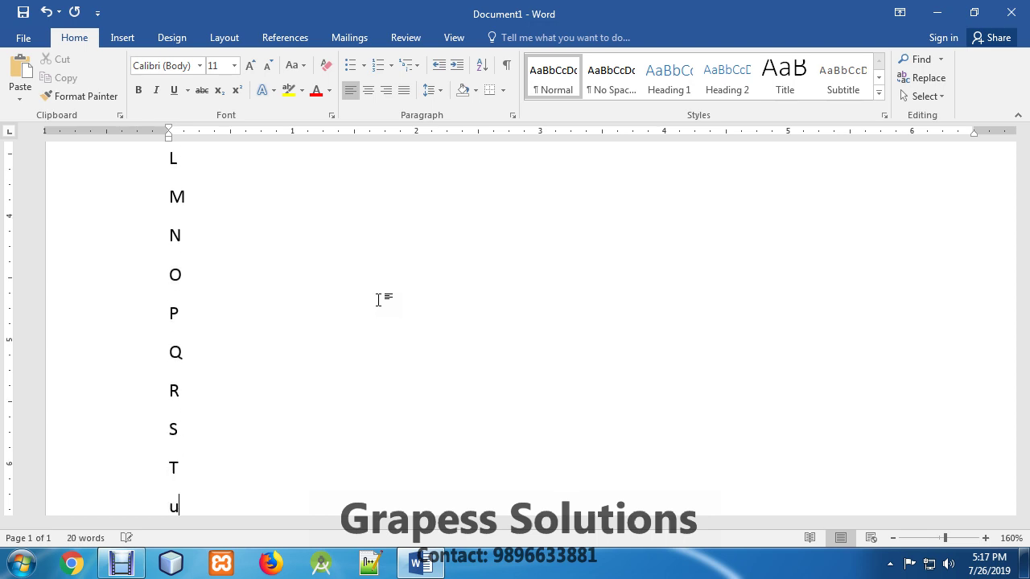
pyautogui.press('Return')
pyautogui.write('v')
pyautogui.press('Return')
pyautogui.write('w')
pyautogui.press('Return')
pyautogui.write('x')
pyautogui.press('Return')
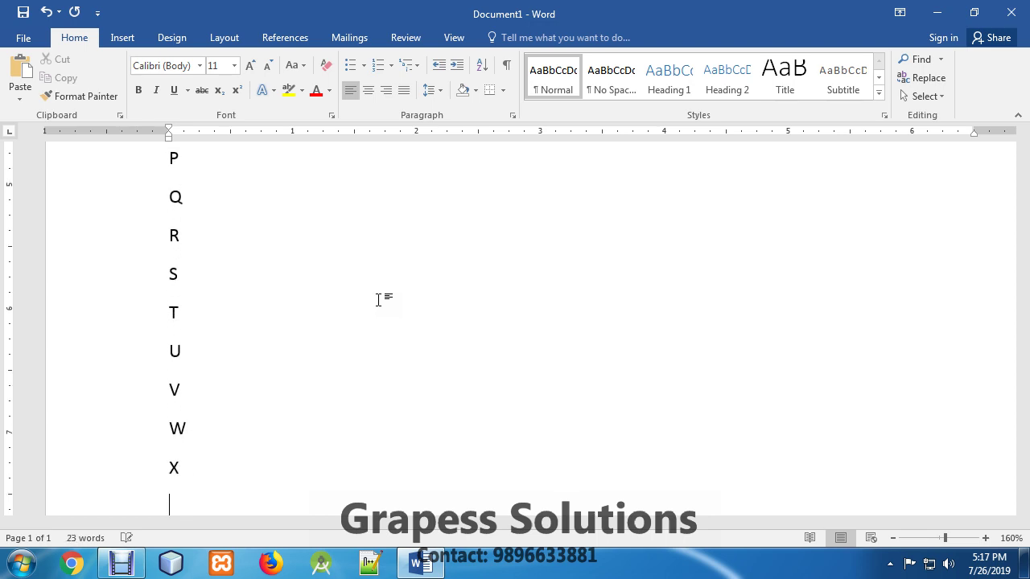
pyautogui.write('Y')
pyautogui.press('Return')
pyautogui.write('z')
pyautogui.press('Return')
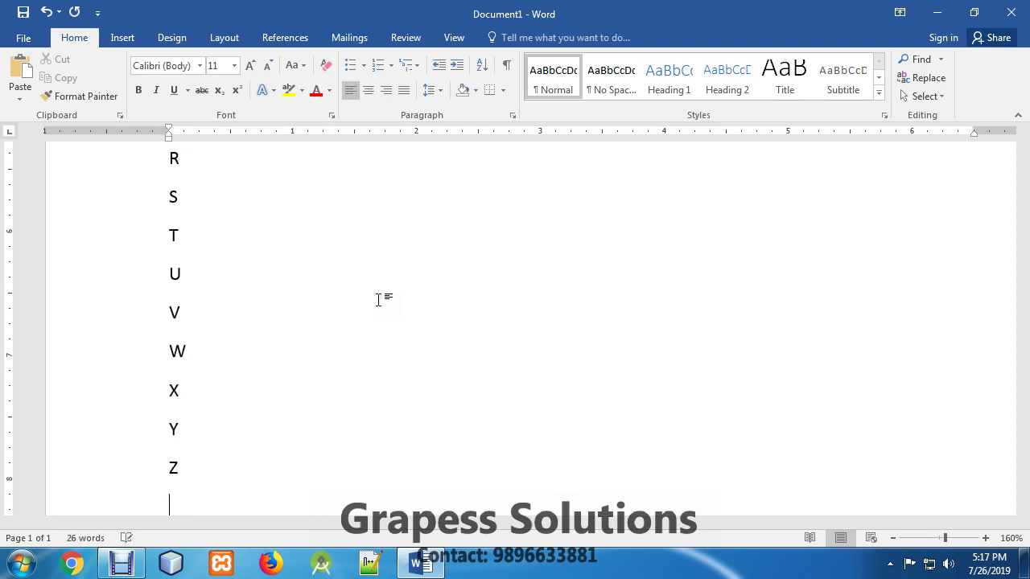
# Step: Insert a new first line above A reading '^ ctrl'
pyautogui.keyDown('ctrl'); pyautogui.scroll(-4, 390, 246); pyautogui.keyUp('ctrl')
pyautogui.keyDown('ctrl'); pyautogui.scroll(-2, 427, 338); pyautogui.keyUp('ctrl')
pyautogui.scroll(3, 432, 335)
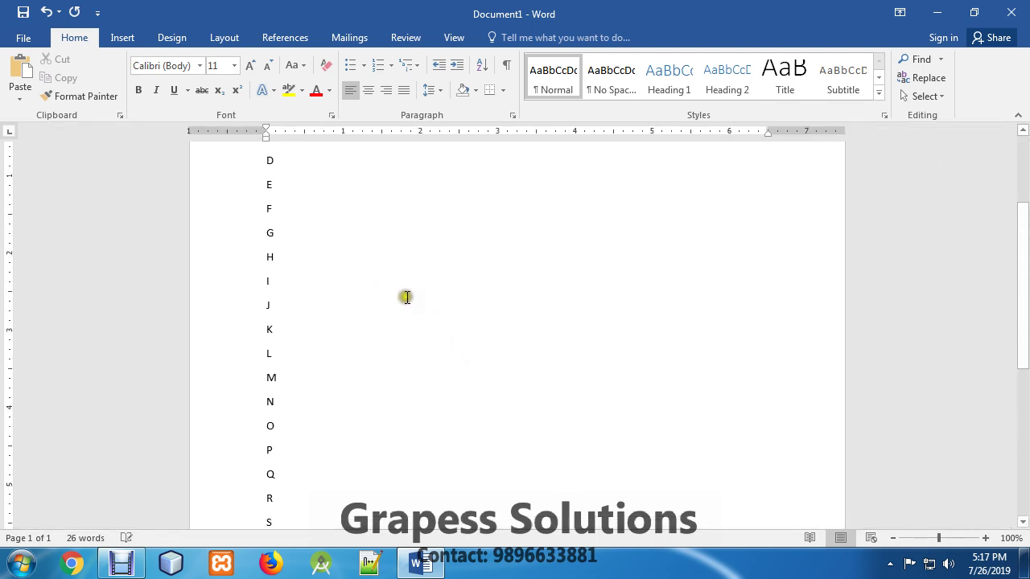
pyautogui.scroll(2, 405, 299)
pyautogui.click(302, 240)
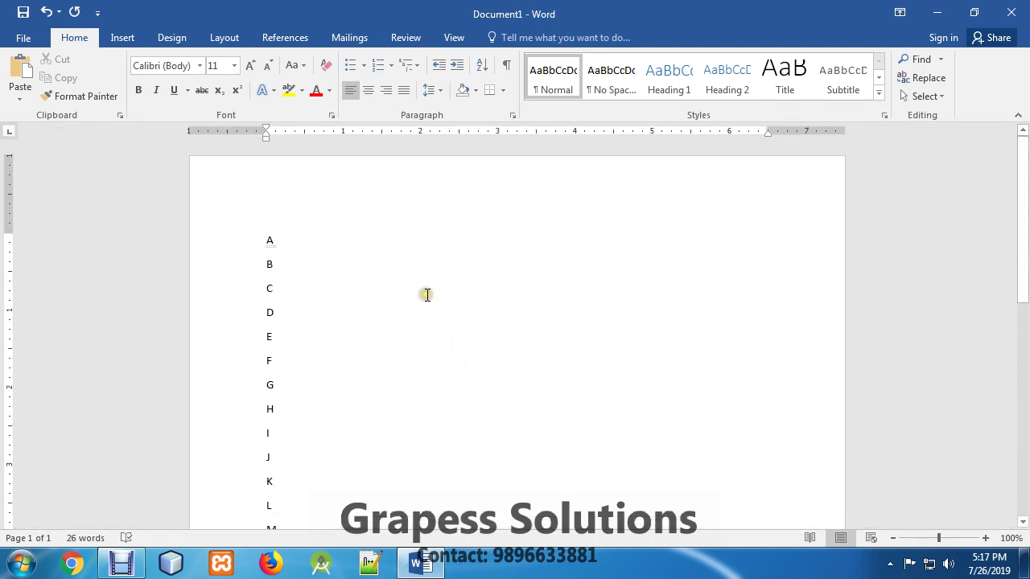
pyautogui.click(265, 239)
pyautogui.press('Return')
pyautogui.keyDown('ctrl'); pyautogui.scroll(3, 457, 271); pyautogui.keyUp('ctrl')
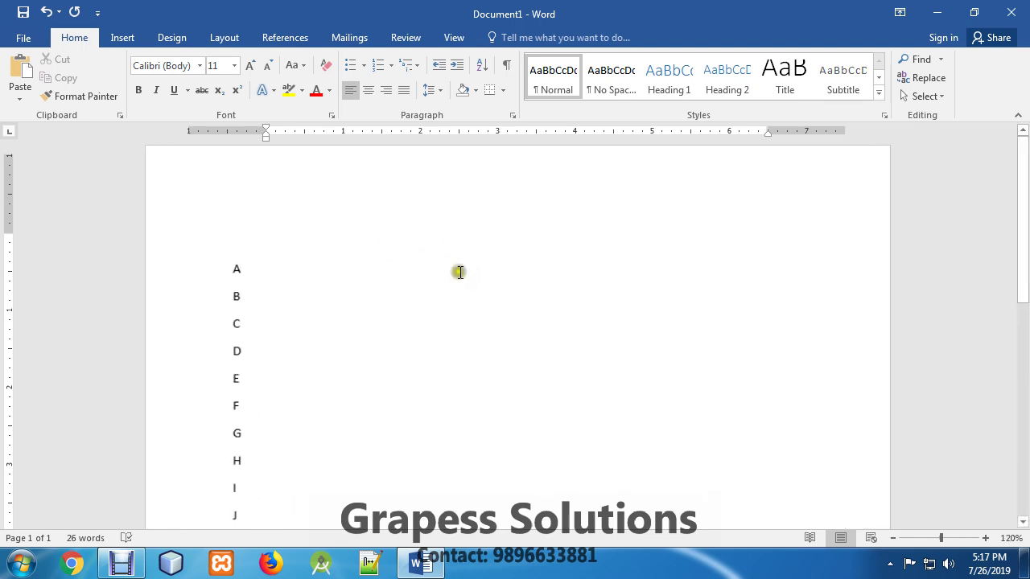
pyautogui.write('c')
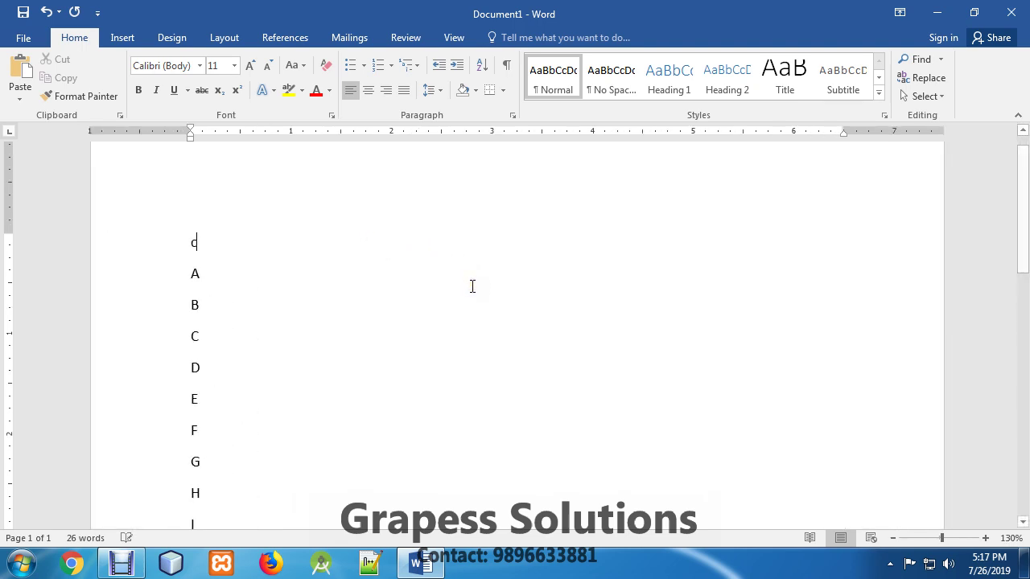
pyautogui.write('trl')
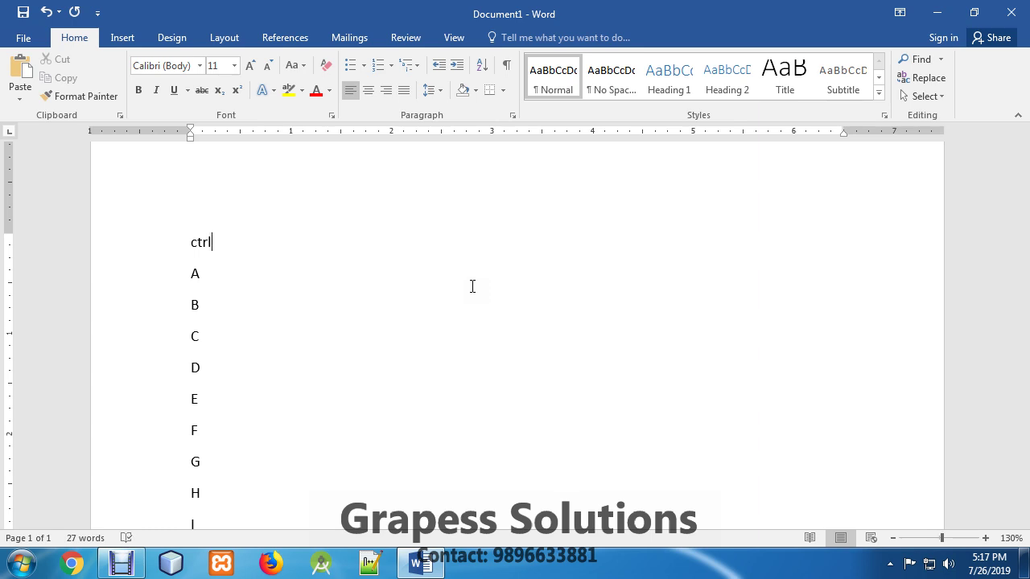
pyautogui.press('Left')
pyautogui.press('Left')
pyautogui.press('Left')
pyautogui.write('^')
# Step: Add ' +' after ctrl and the label 'select all' in the description column
pyautogui.hotkey('shift', 'Left')
pyautogui.hotkey('shift', 'Right')
pyautogui.hotkey('shift', 'Left')
pyautogui.hotkey('shift', 'Right')
pyautogui.press('Right')
pyautogui.hotkey('shift', 'End')
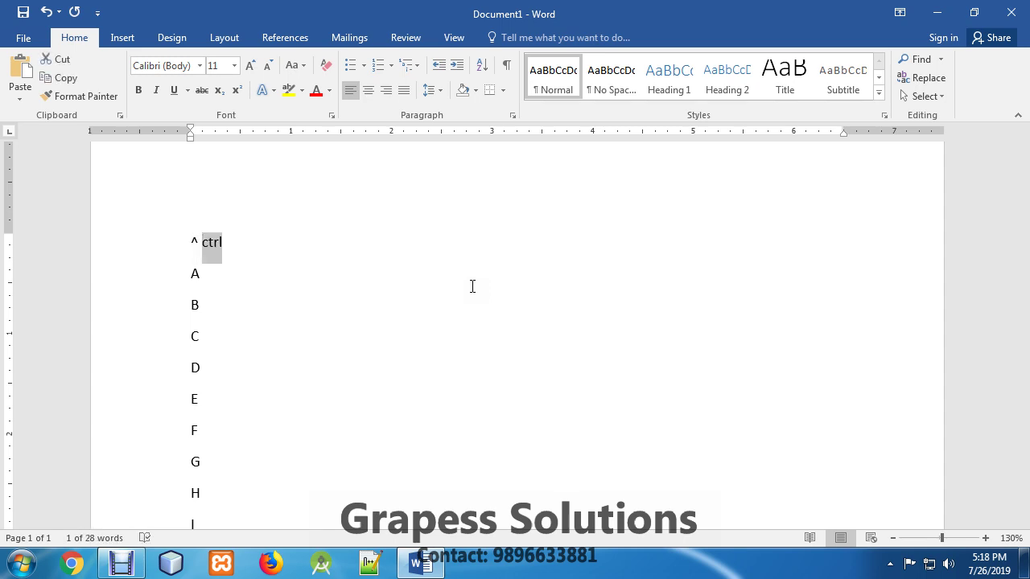
pyautogui.press('Left')
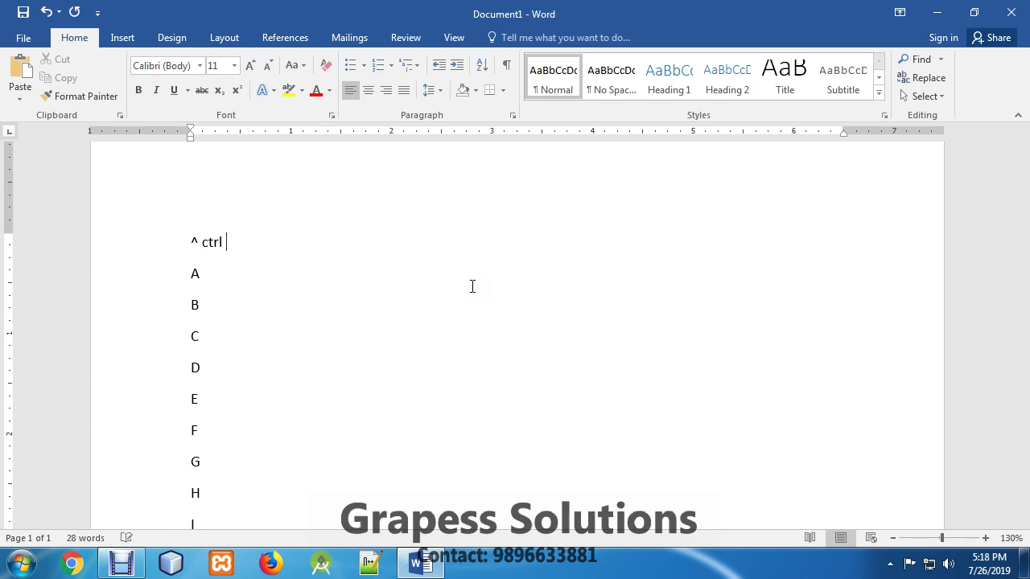
pyautogui.write('+')
pyautogui.write('                          s')
pyautogui.write('elect all')
# Step: Label line B 'bold', demonstrating Ctrl+A and toggling bold across the document
pyautogui.hotkey('ctrl', 'a')
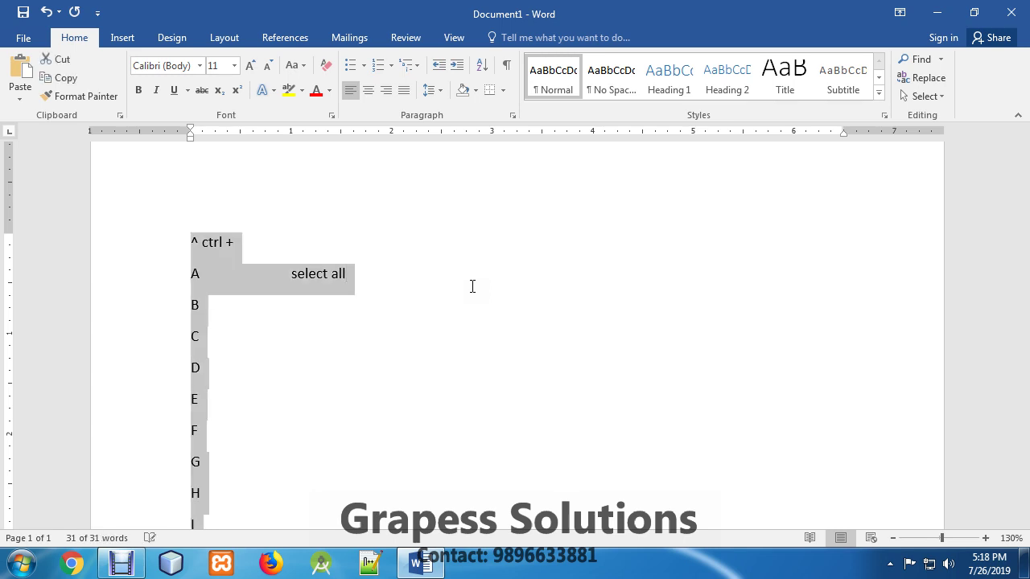
pyautogui.press('Left')
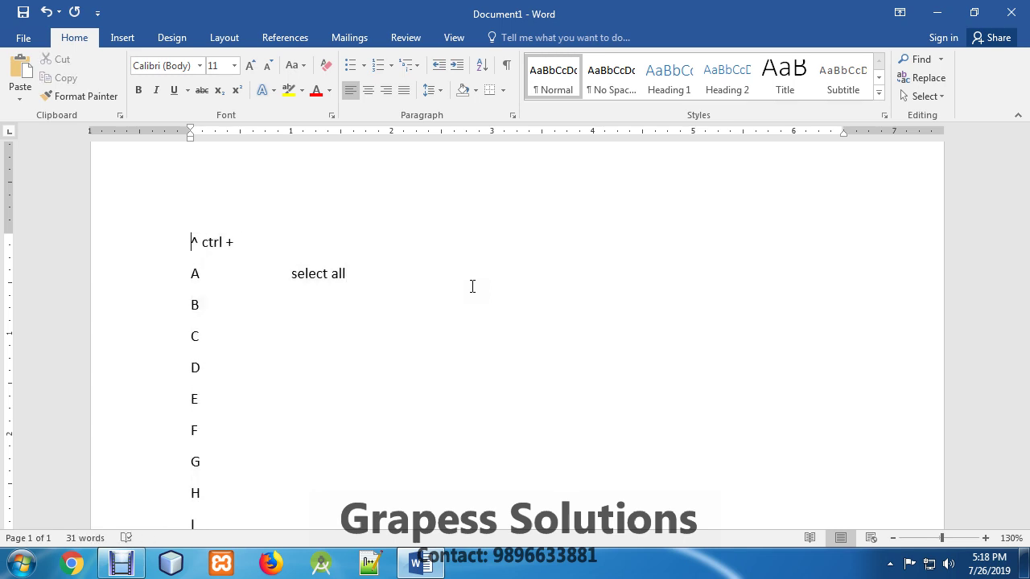
pyautogui.press('Down')
pyautogui.press('Down')
pyautogui.press('End')
pyautogui.press('Tab')
pyautogui.press('Tab')
pyautogui.write('bold')
pyautogui.hotkey('ctrl', 'a')
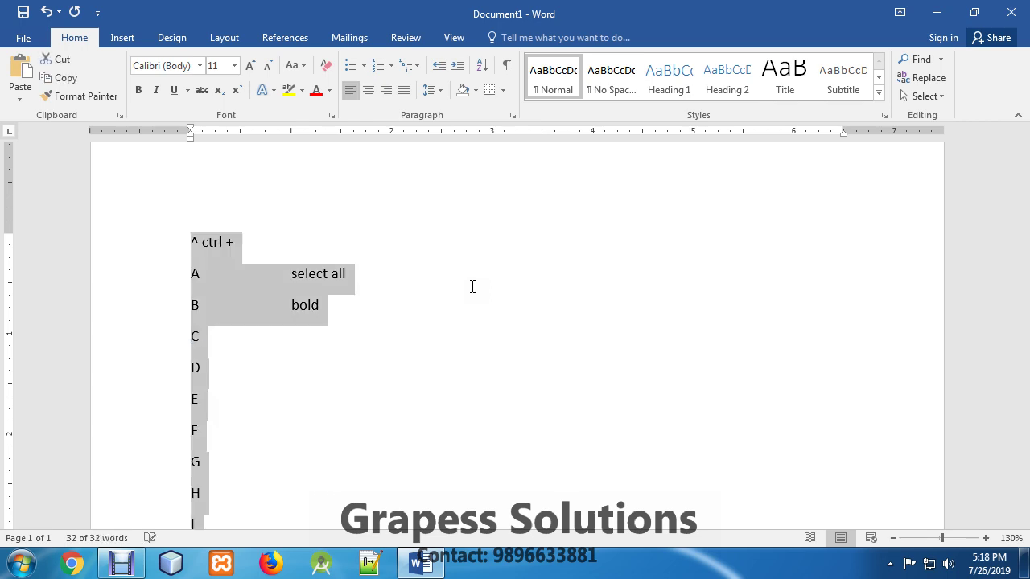
pyautogui.hotkey('ctrl', 'b')
pyautogui.hotkey('ctrl', 'b')
pyautogui.hotkey('ctrl', 'b')
pyautogui.hotkey('ctrl', 'b')
pyautogui.hotkey('ctrl', 'End')
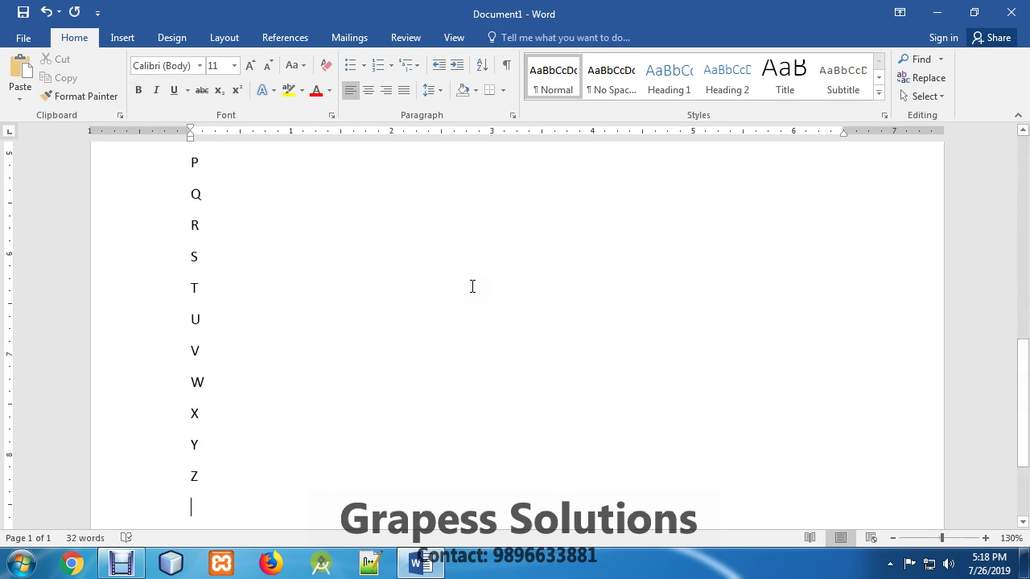
# Step: Label line C 'copy' and line D 'font formatting'
pyautogui.scroll(5, 473, 286)
pyautogui.scroll(5, 464, 287)
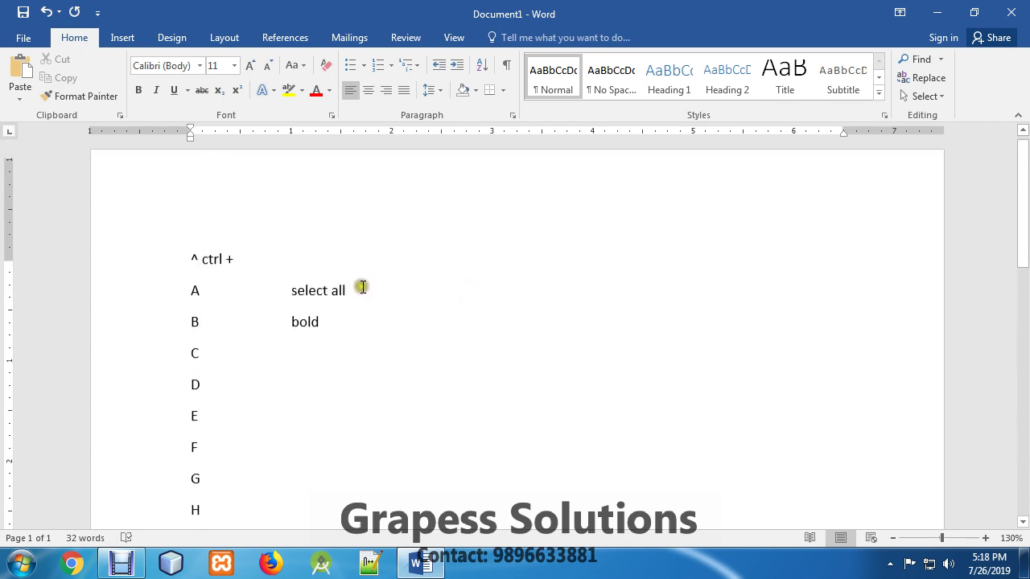
pyautogui.click(224, 363)
pyautogui.press('Tab')
pyautogui.press('Tab')
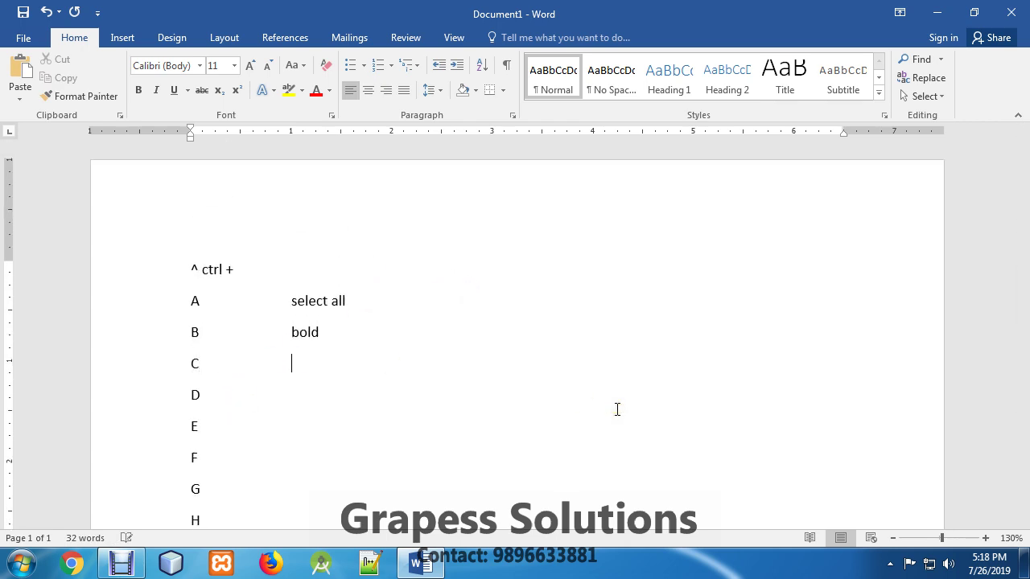
pyautogui.write('copy')
pyautogui.press('Down')
pyautogui.press('Tab')
pyautogui.press('Tab')
pyautogui.write('for')
pyautogui.write('nt f')
pyautogui.write('oramtting')
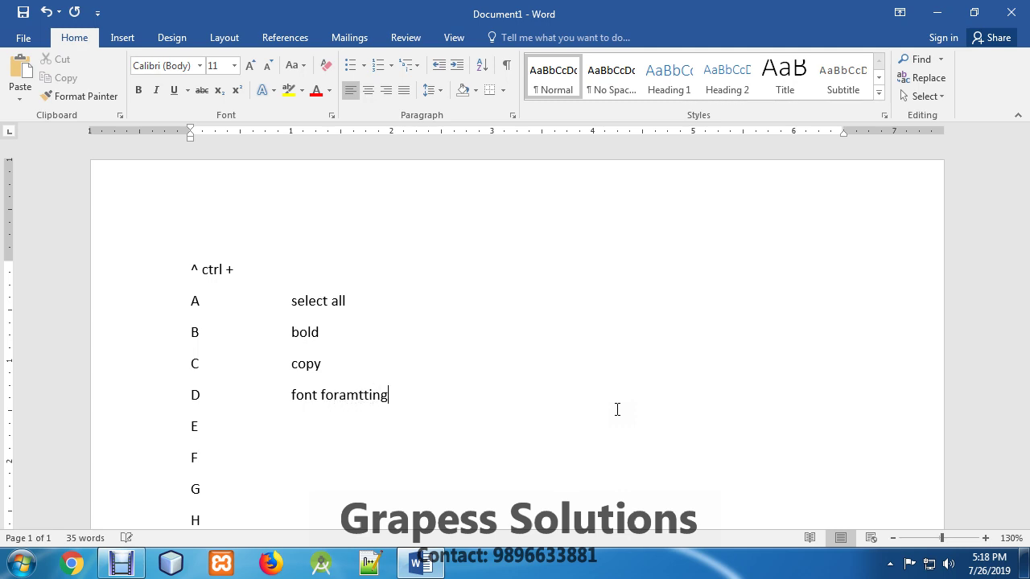
# Step: Correct 'foramtting' to 'formatting' via spelling suggestions and open the Font dialog
pyautogui.press('Down')
pyautogui.press('Up')
pyautogui.press('Left')
pyautogui.press('Left')
pyautogui.hotkey('shift', 'F10')
pyautogui.press('Return')
pyautogui.press('Down')
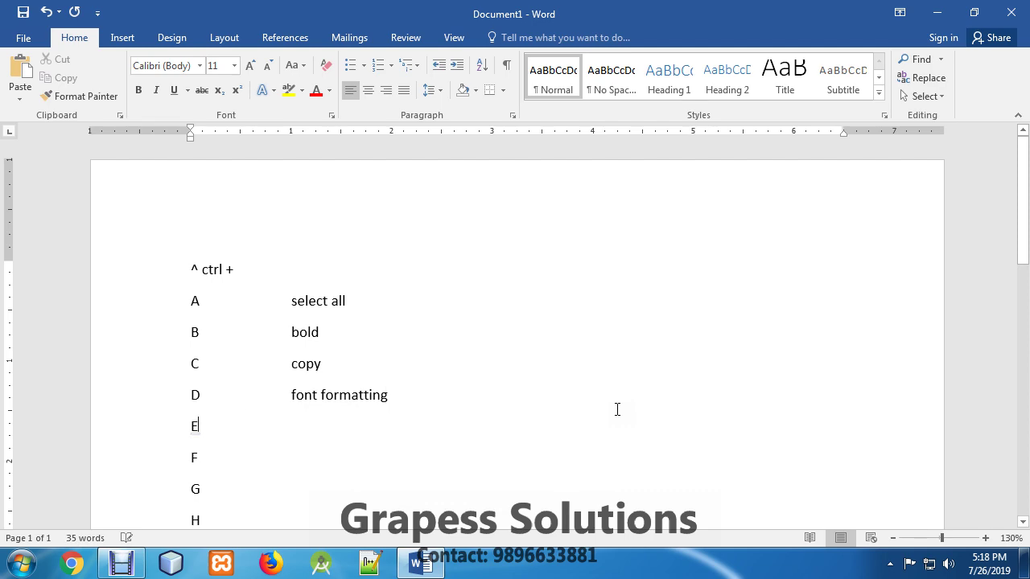
pyautogui.press('Up')
pyautogui.hotkey('ctrl', 'd')
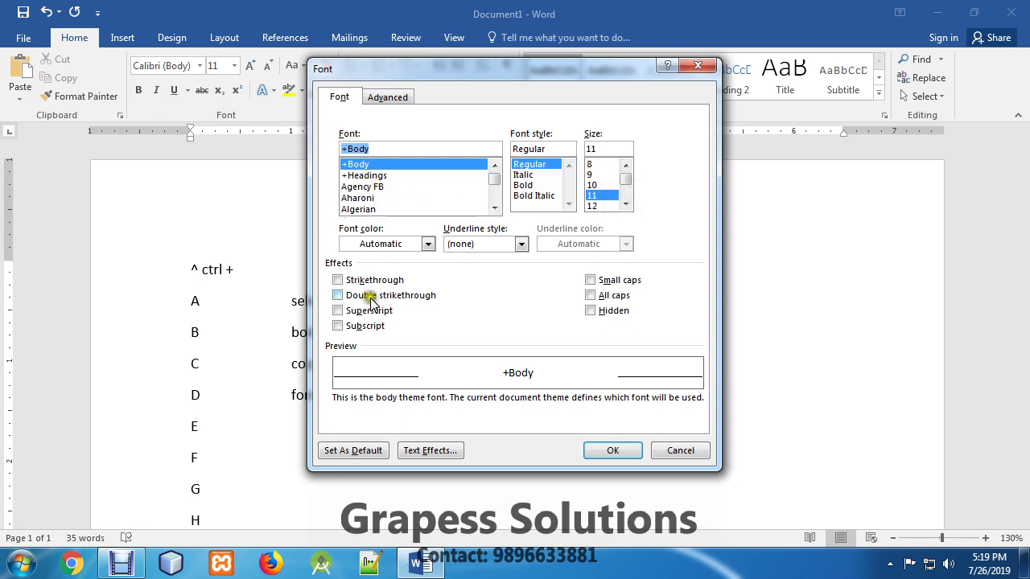
# Step: Select Bold in the Font dialog, close it without applying, and return to line E
pyautogui.click(543, 185)
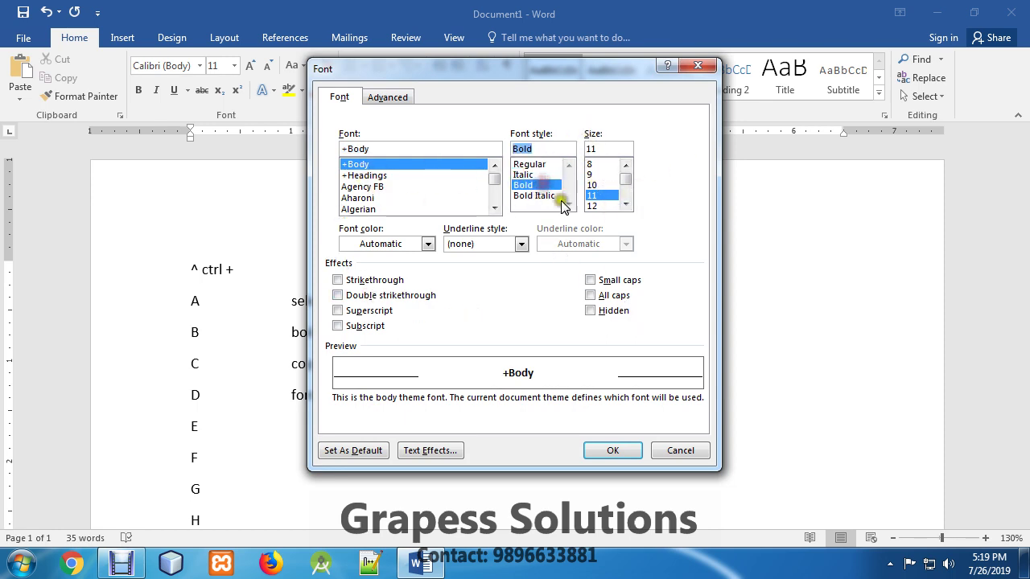
pyautogui.click(697, 66)
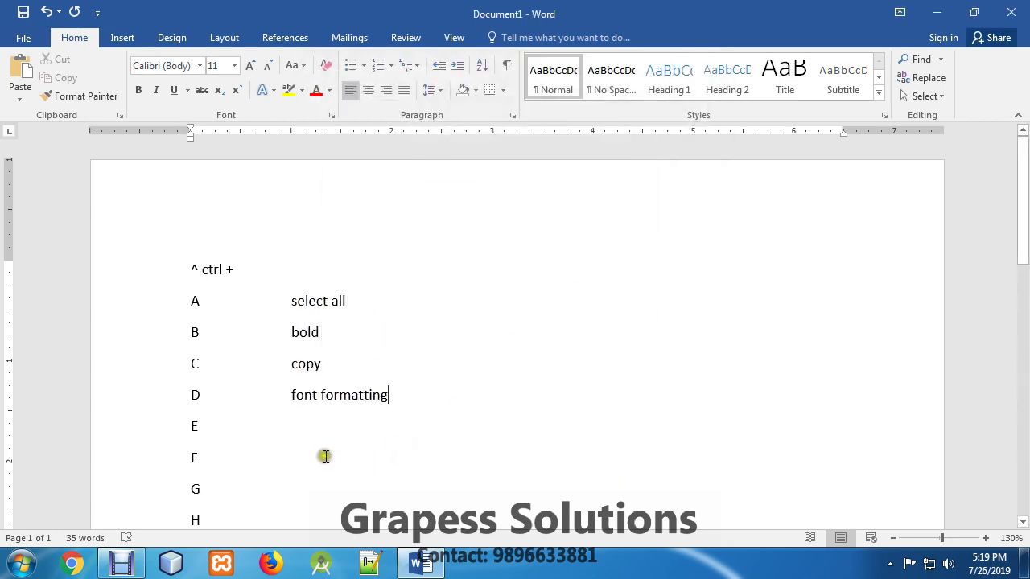
pyautogui.click(277, 426)
# Step: Type the label 'center' in the description column of line E
pyautogui.press('Tab')
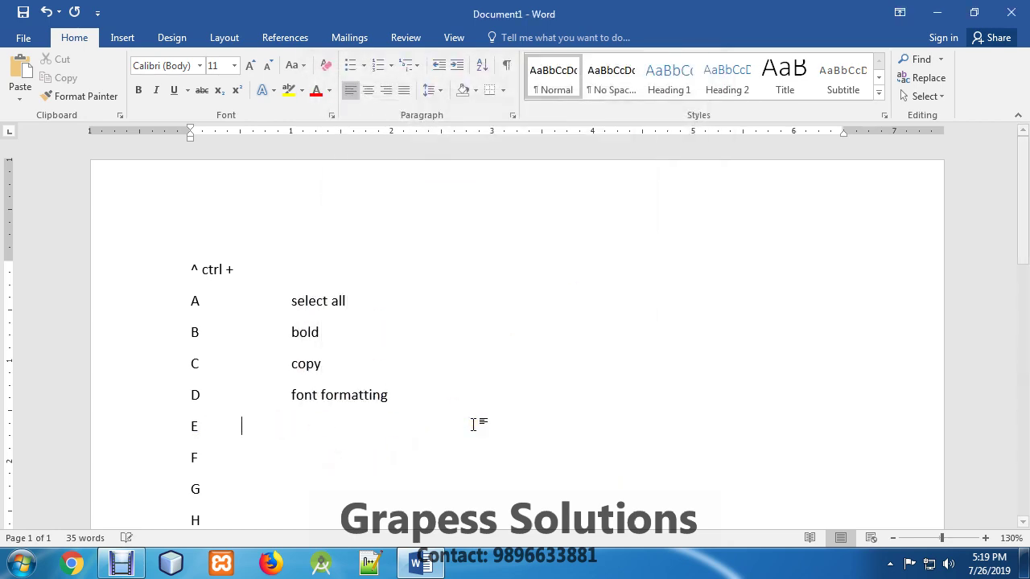
pyautogui.press('Tab')
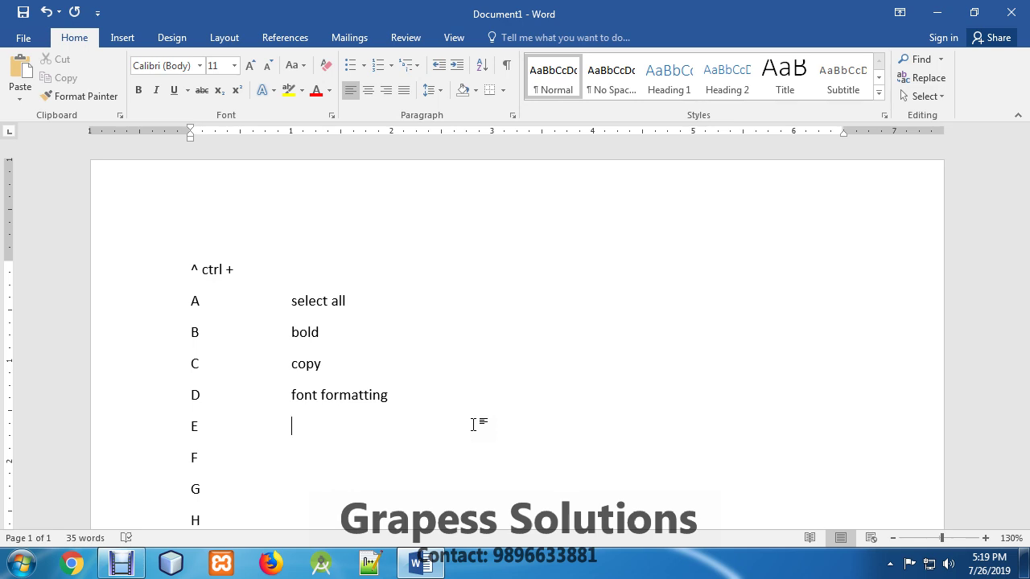
pyautogui.write('cemn')
pyautogui.press('BackSpace')
pyautogui.press('BackSpace')
pyautogui.write('nter')
# Step: Fix the typos so line E reads 'center'
pyautogui.hotkey('ctrl', 'shift', 'Left')
pyautogui.press('Right')
pyautogui.press('Left')
pyautogui.press('Left')
pyautogui.press('Delete')
pyautogui.press('End')
pyautogui.write('e')
pyautogui.press('Left')
pyautogui.press('Left')
pyautogui.write('e')
pyautogui.press('Right')
pyautogui.press('Delete')
# Step: Label line F 'find', then open and close the Navigation pane with Ctrl+F
pyautogui.press('Down')
pyautogui.press('Tab')
pyautogui.write('find')
pyautogui.hotkey('ctrl', 'f')
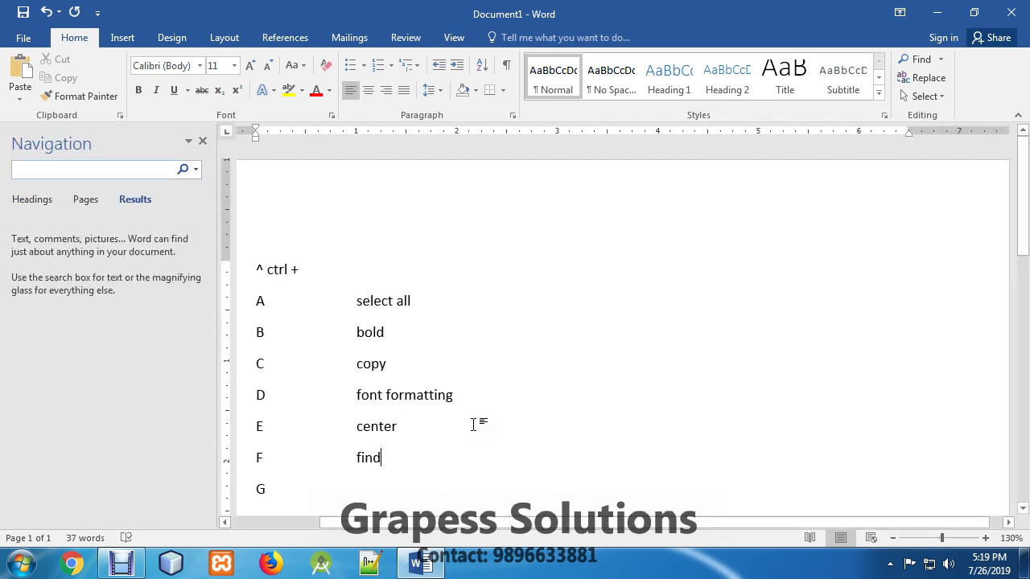
pyautogui.click(201, 142)
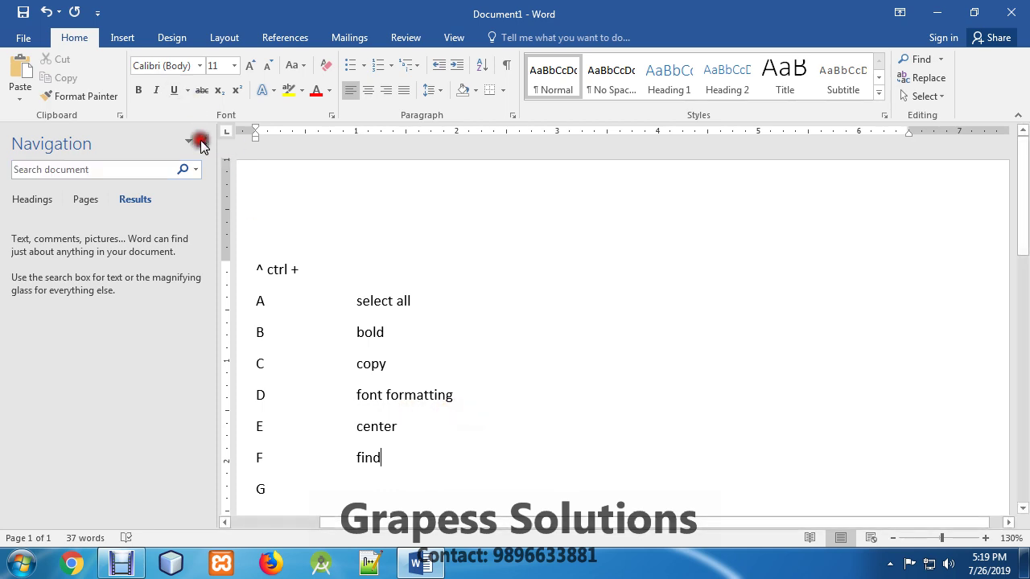
pyautogui.scroll(-2, 361, 450)
pyautogui.click(328, 388)
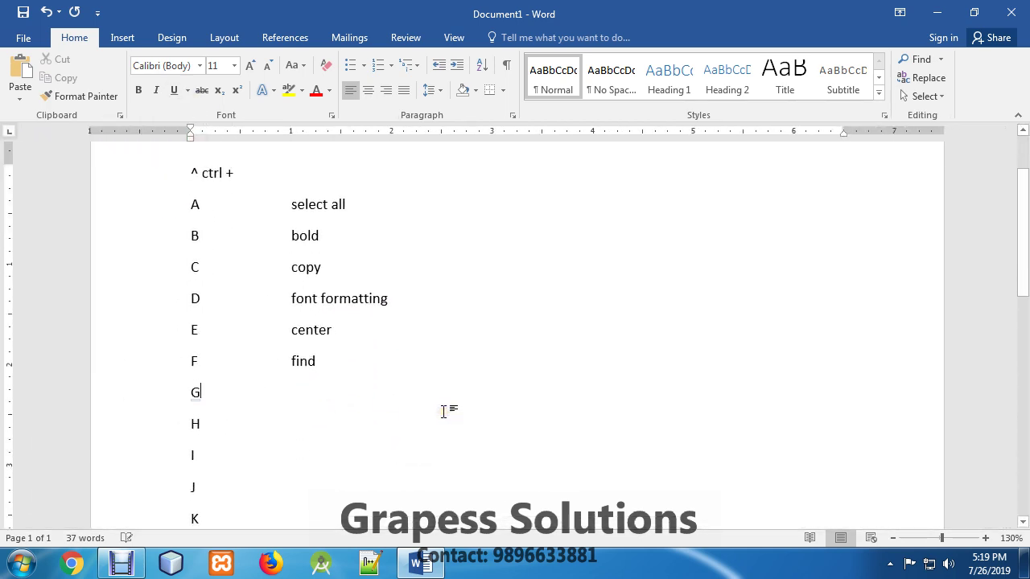
# Step: Label G 'goto', H 'hyperlink', I 'italic' and J 'justify'
pyautogui.write('g')
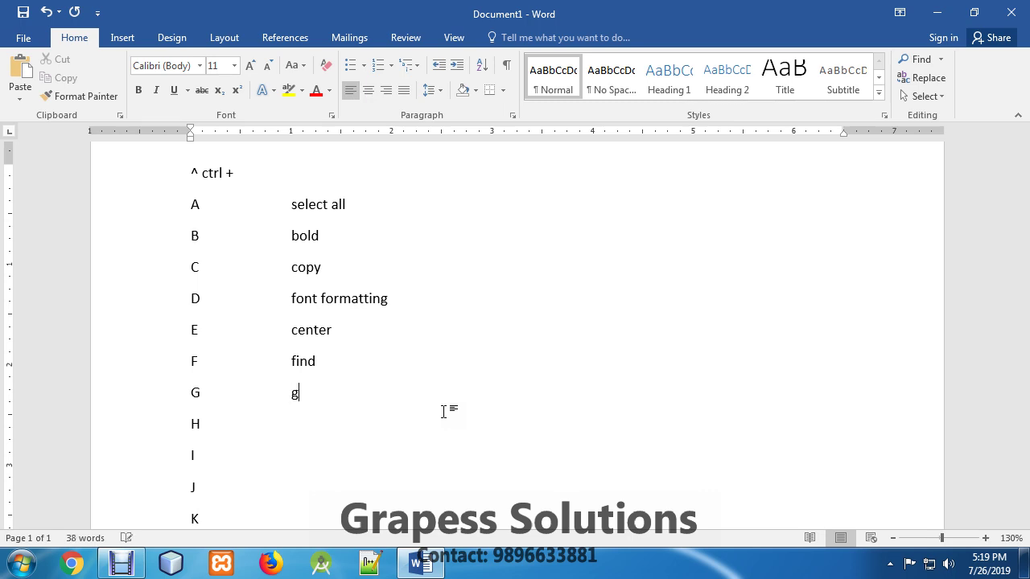
pyautogui.write('oto')
pyautogui.press('Down')
pyautogui.press('Tab')
pyautogui.write('hype')
pyautogui.write('rlin')
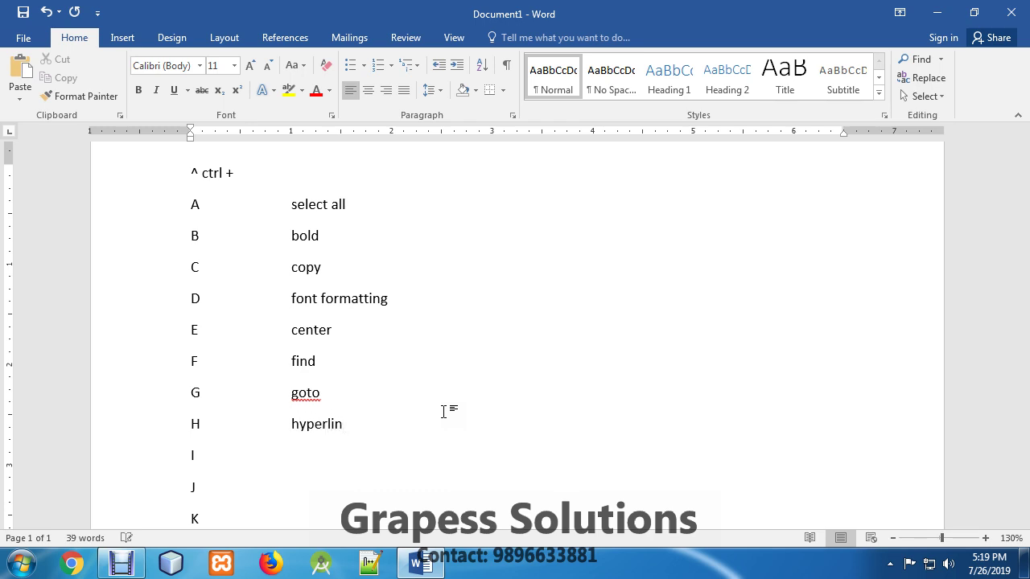
pyautogui.write('k')
pyautogui.press('Down')
pyautogui.write('it')
pyautogui.write('liack')
pyautogui.press('BackSpace')
pyautogui.press('BackSpace')
pyautogui.press('BackSpace')
pyautogui.press('BackSpace')
pyautogui.press('BackSpace')
pyautogui.write('a')
pyautogui.write('lic')
pyautogui.press('Down')
pyautogui.write('jus')
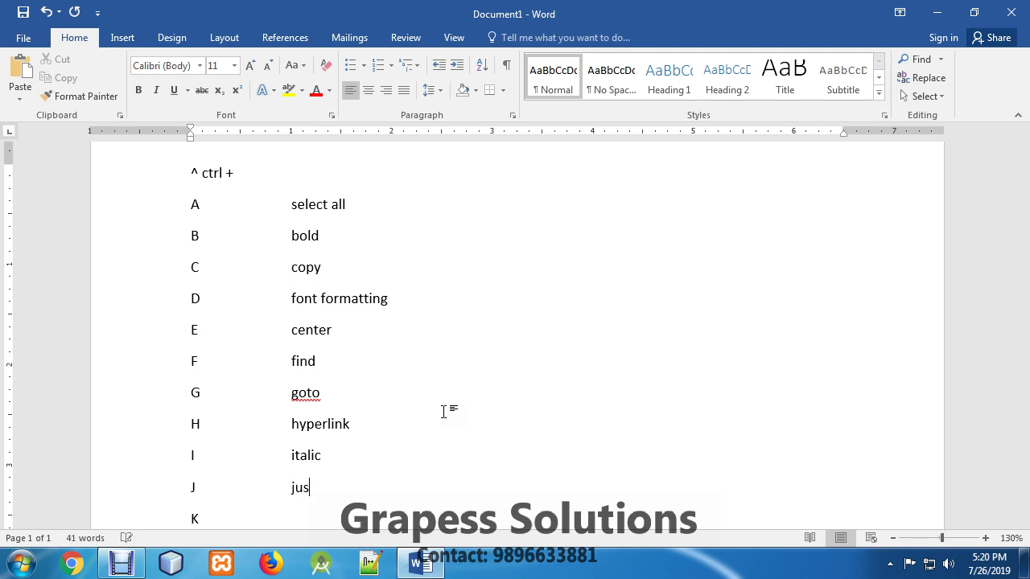
pyautogui.write('tify')
# Step: Replace 'hyperlink' on the H row with 'replace' and paste 'hyperlink' onto the K row
pyautogui.press('Down')
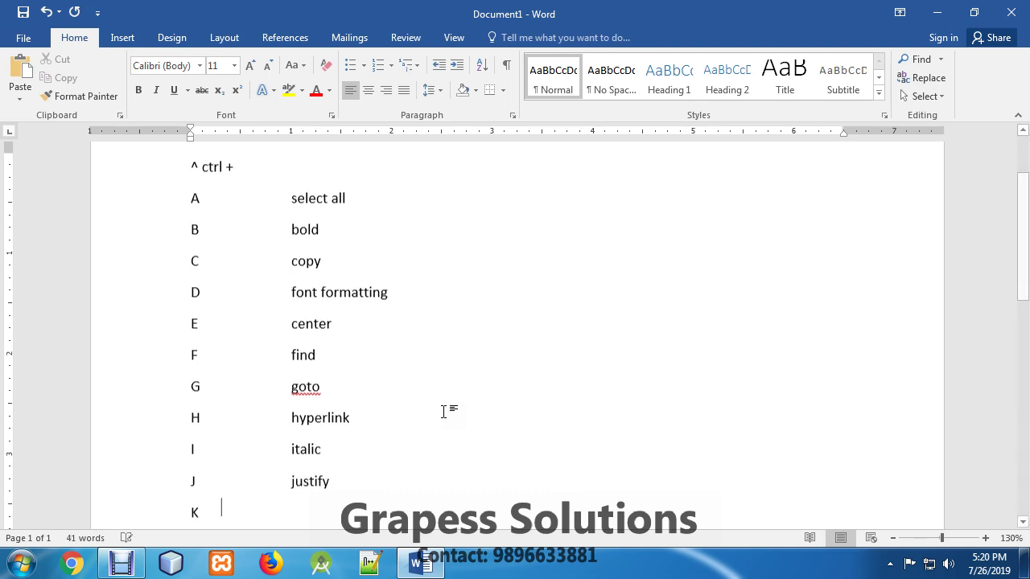
pyautogui.press('Tab')
pyautogui.press('Down')
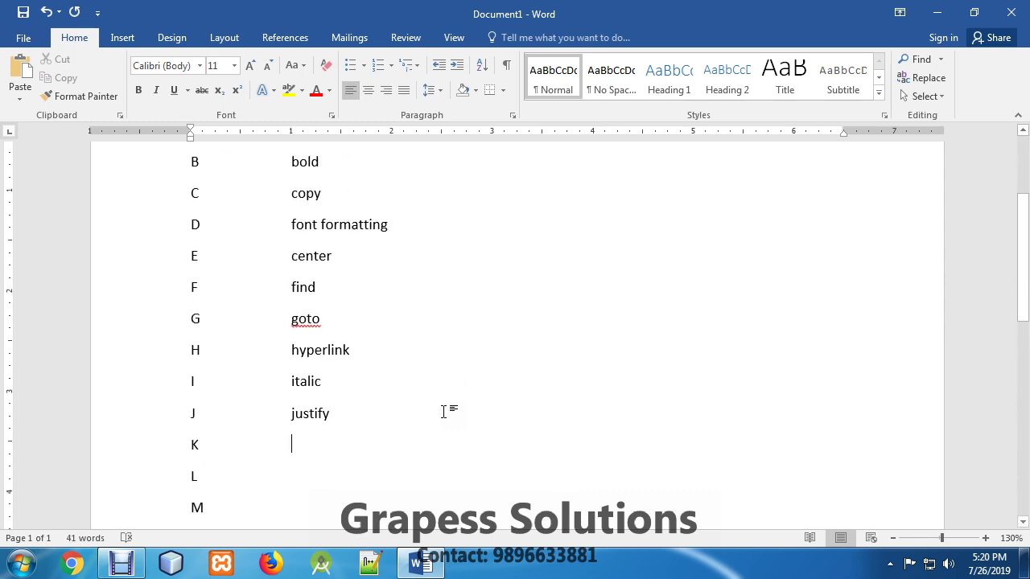
pyautogui.press('Up')
pyautogui.press('Up')
pyautogui.press('Up')
pyautogui.press('Down')
pyautogui.press('Down')
pyautogui.press('Down')
pyautogui.press('Down')
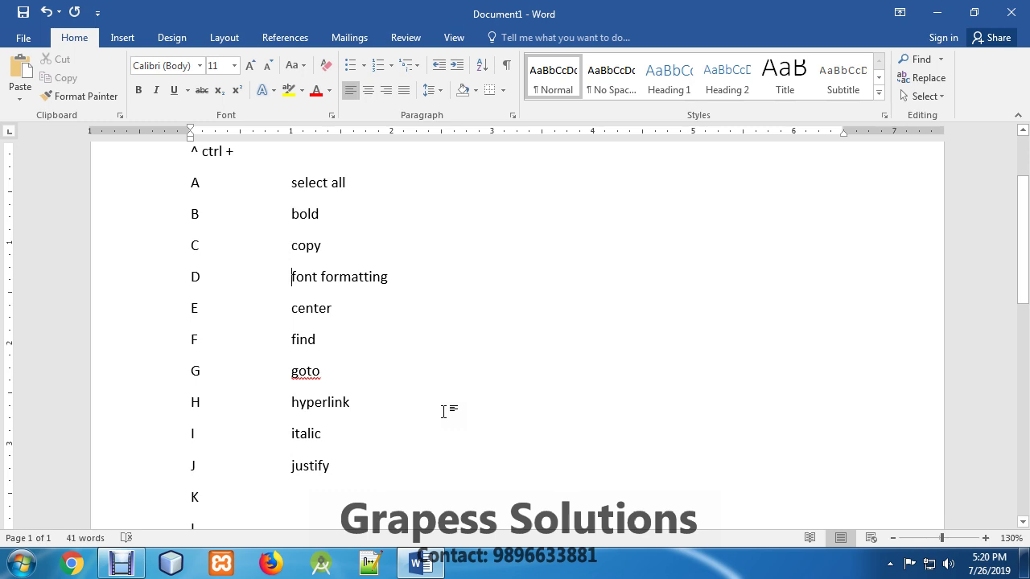
pyautogui.press('Down')
pyautogui.press('Down')
pyautogui.press('Down')
pyautogui.press('Up')
pyautogui.hotkey('shift', 'End')
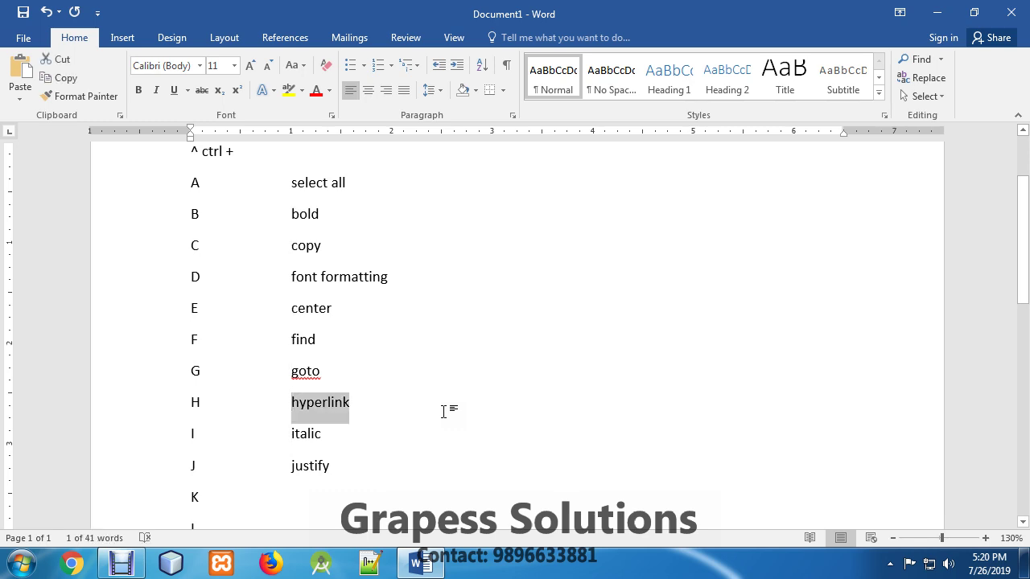
pyautogui.press('BackSpace')
pyautogui.write('r')
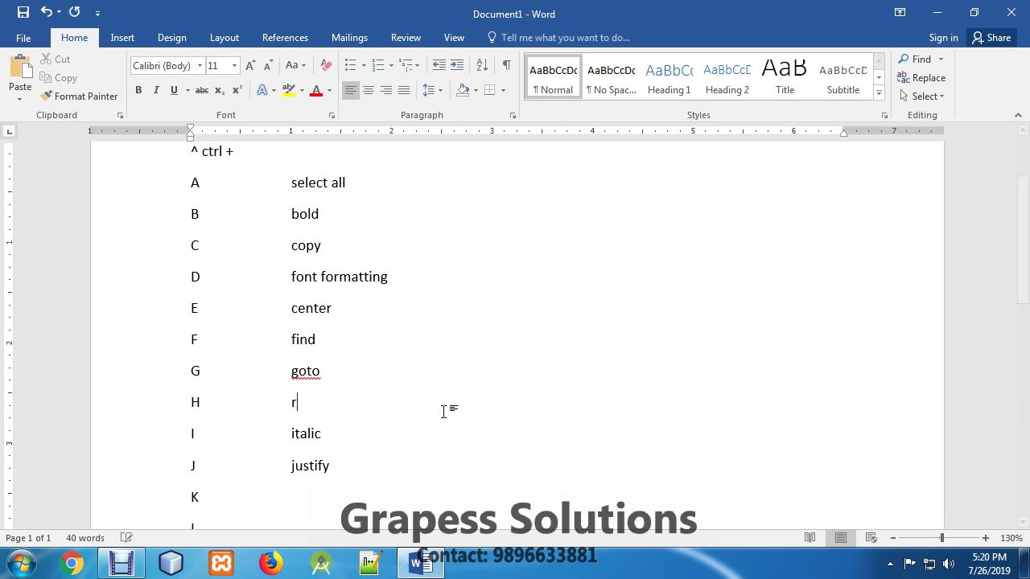
pyautogui.write('eplace')
pyautogui.scroll(-1, 443, 412)
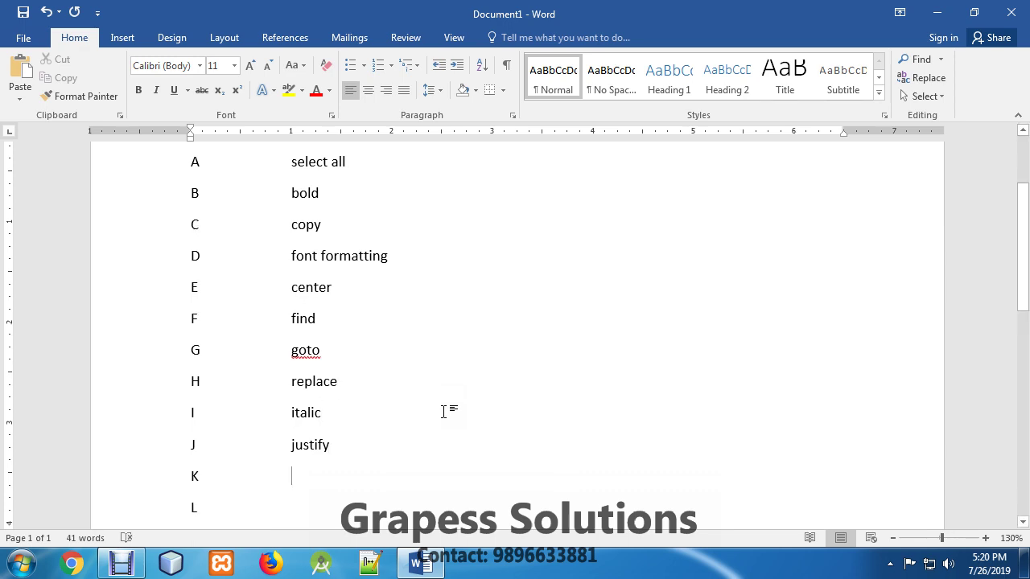
pyautogui.write('hyperlink')
# Step: Fill in descriptions for L to O: left align, ---, new document, open document
pyautogui.press('Down')
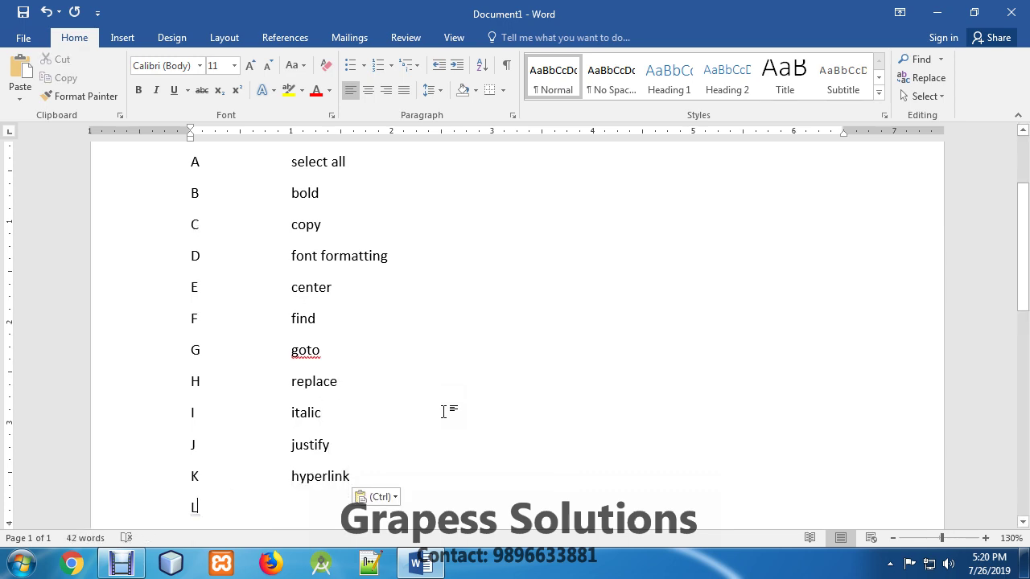
pyautogui.scroll(-1, 443, 412)
pyautogui.press('Tab')
pyautogui.press('Tab')
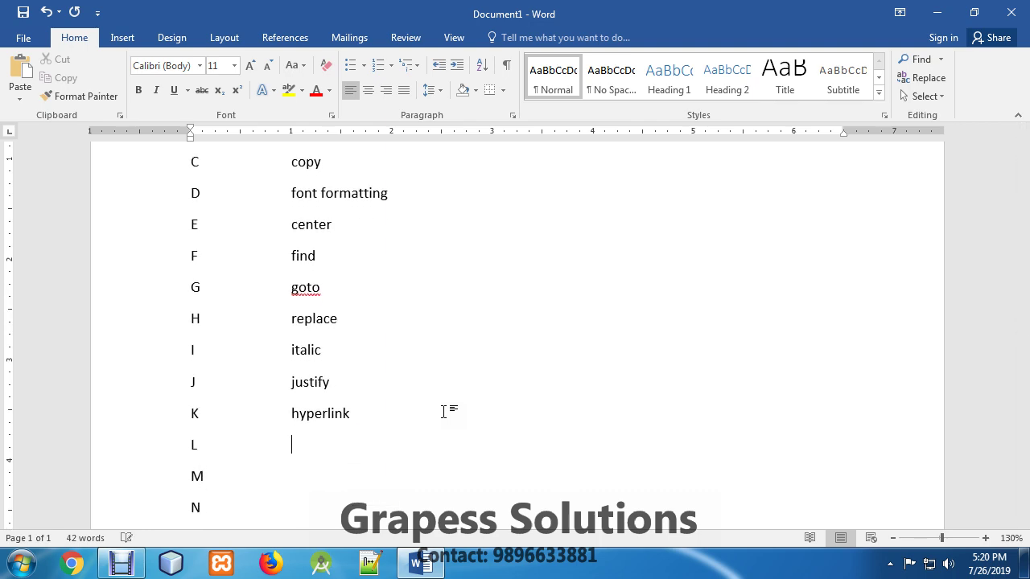
pyautogui.write('left')
pyautogui.write(' align')
pyautogui.press('Down')
pyautogui.press('Tab')
pyautogui.write('--')
pyautogui.press('Down')
pyautogui.press('Tab')
pyautogui.press('Tab')
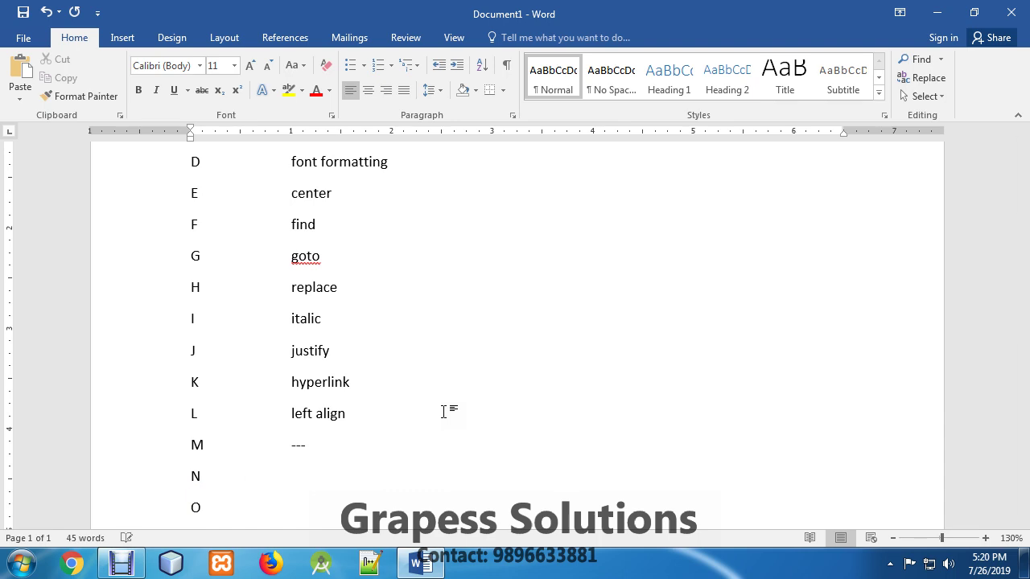
pyautogui.write('new ')
pyautogui.write('do')
pyautogui.write('cument')
pyautogui.press('Down')
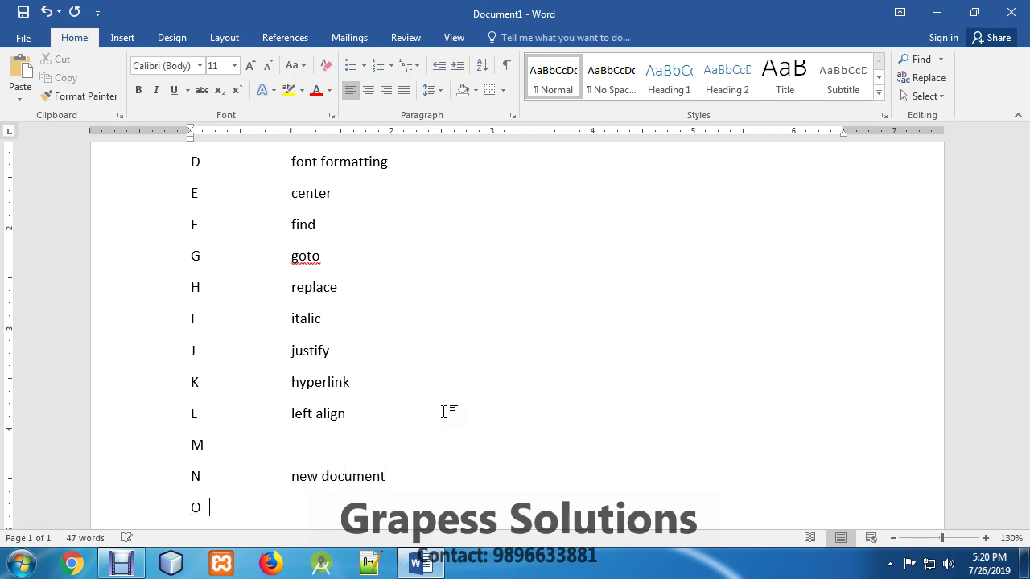
pyautogui.write('open ')
pyautogui.write('document')
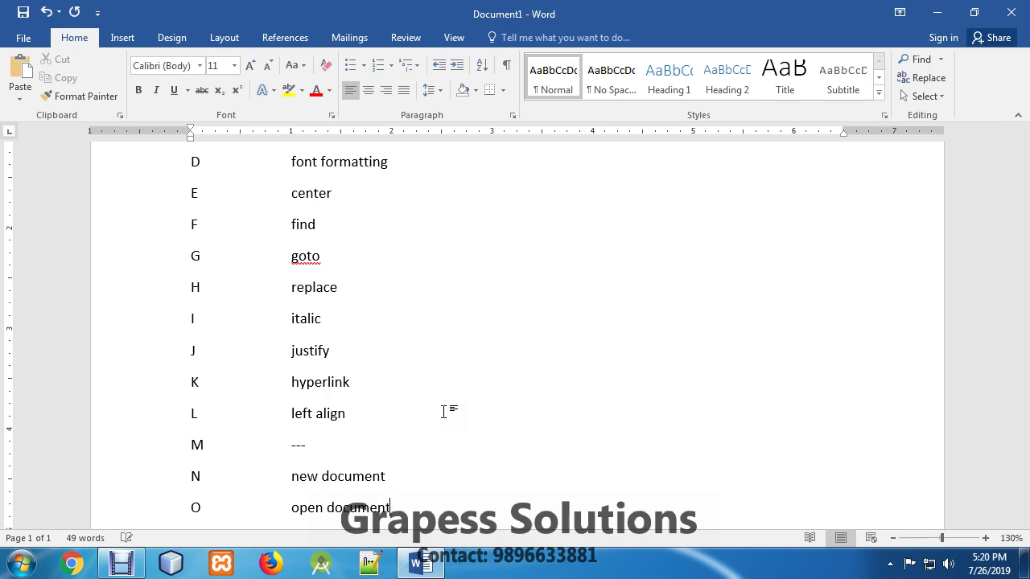
# Step: Add rows P print, Q --- and R right align to the shortcut list
pyautogui.press('Return')
pyautogui.write('P')
pyautogui.press('Tab')
pyautogui.press('Tab')
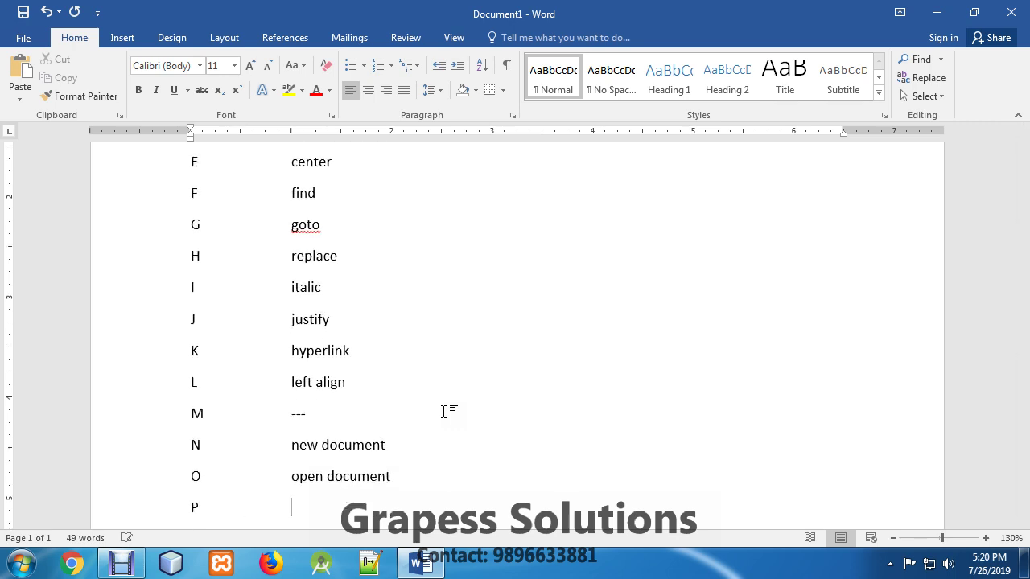
pyautogui.write('p')
pyautogui.write('rint')
pyautogui.press('Return')
pyautogui.write('Q')
pyautogui.press('Return')
pyautogui.press('Up')
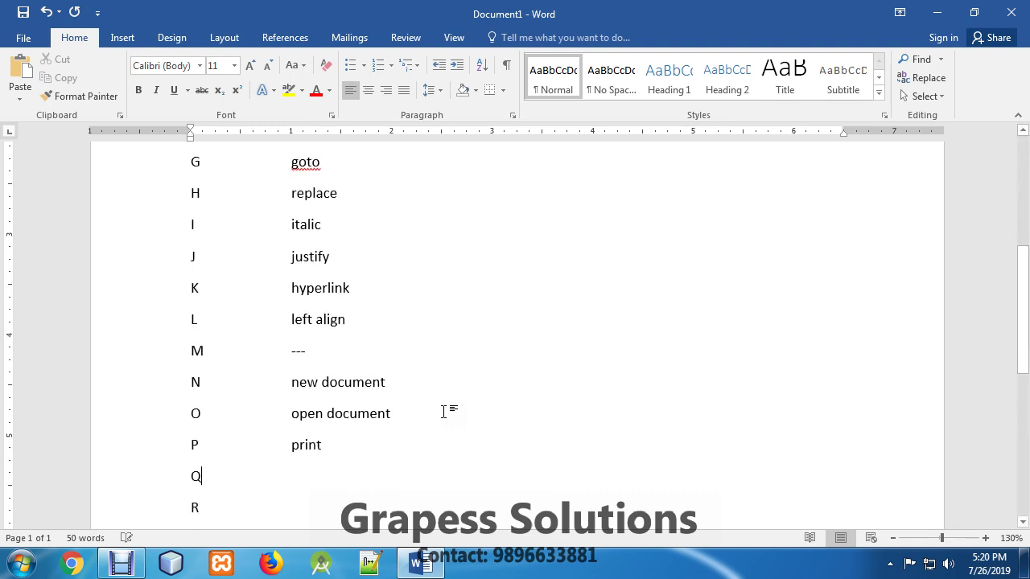
pyautogui.press('Tab')
pyautogui.press('Tab')
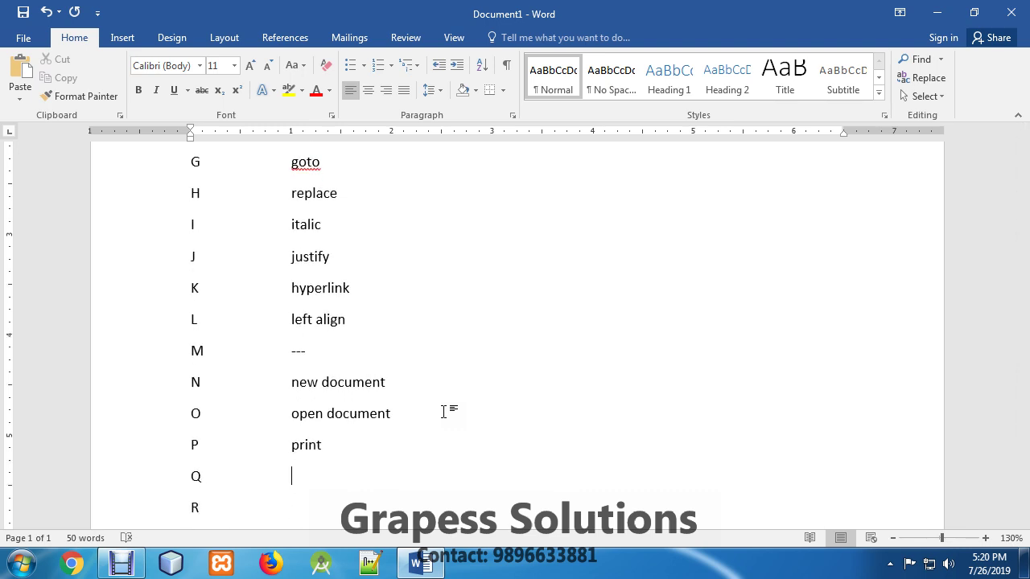
pyautogui.write('----')
pyautogui.press('Tab')
pyautogui.press('Tab')
pyautogui.write('ight ')
pyautogui.write('align')
# Step: Add rows S save, T --- and U underline, fixing the typo in underline
pyautogui.press('Return')
pyautogui.write('S')
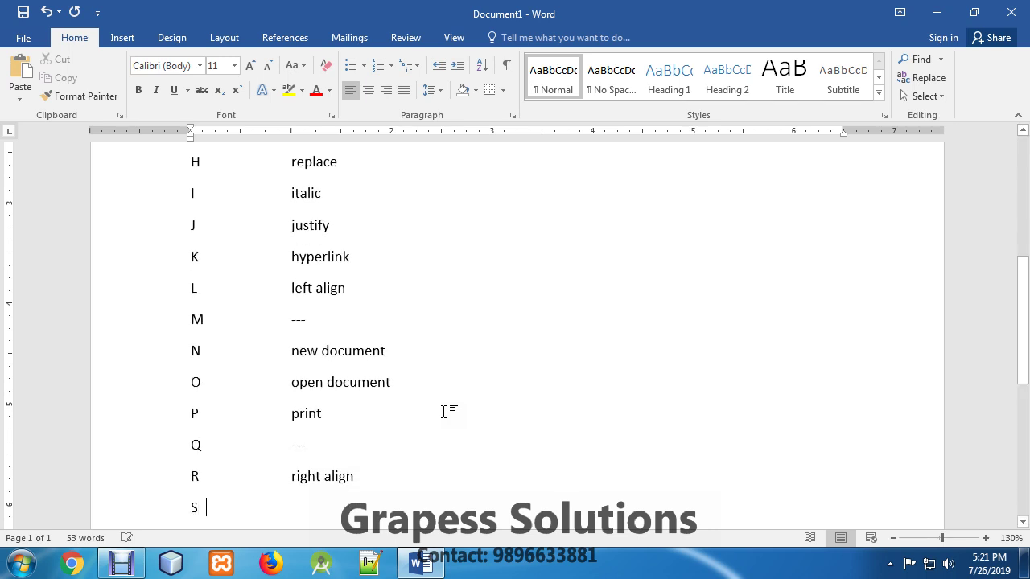
pyautogui.press('Tab')
pyautogui.press('Tab')
pyautogui.write('sav')
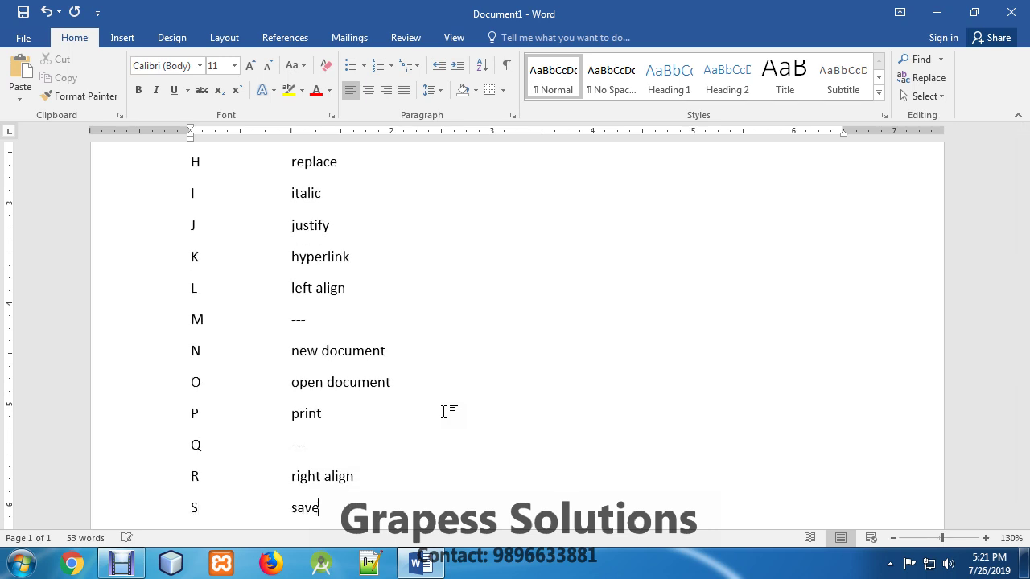
pyautogui.write('e')
pyautogui.press('Return')
pyautogui.write('T')
pyautogui.press('Tab')
pyautogui.press('Tab')
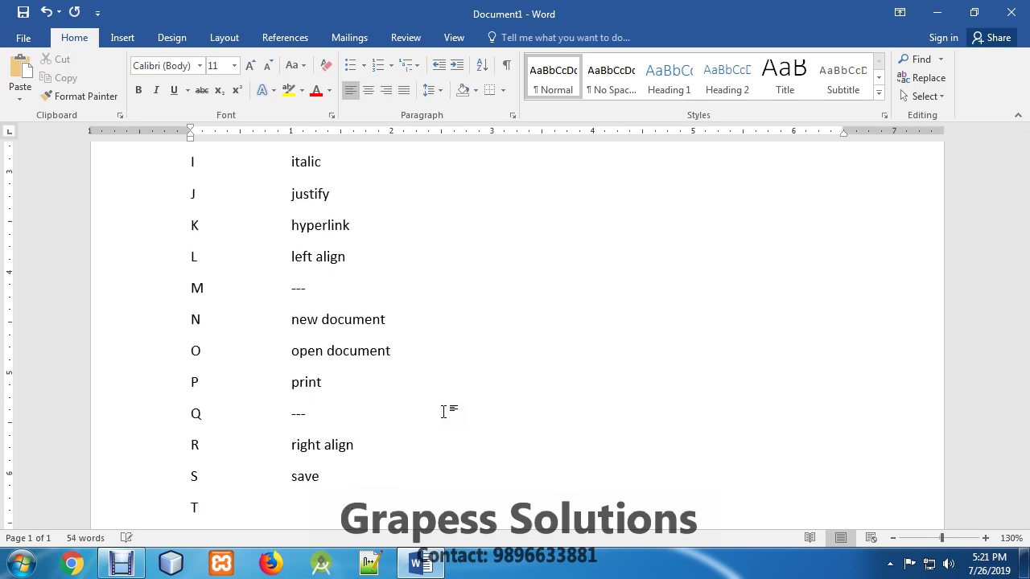
pyautogui.write('---')
pyautogui.press('Return')
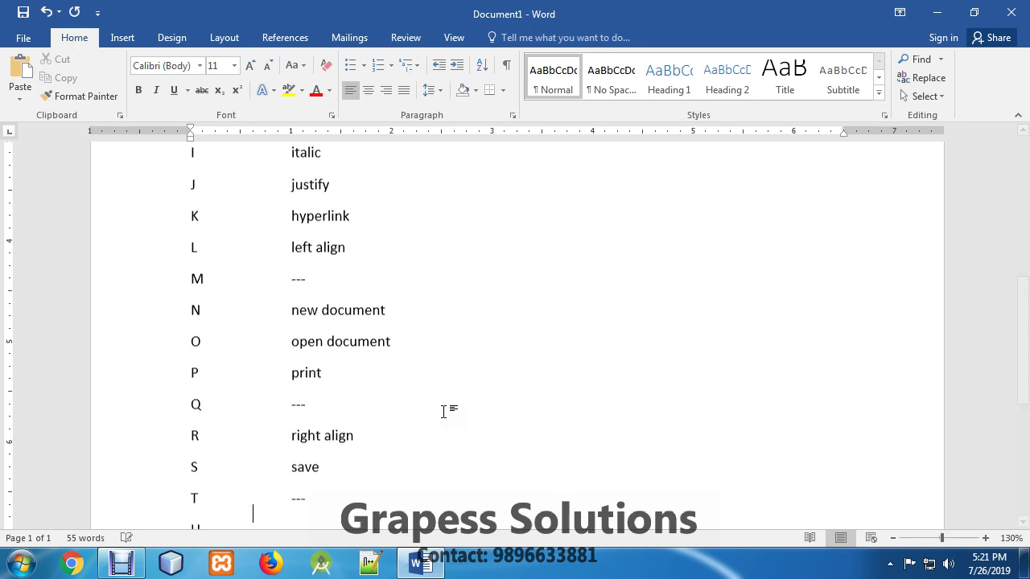
pyautogui.write('U')
pyautogui.press('Return')
pyautogui.write('V')
pyautogui.press('Up')
pyautogui.press('Tab')
pyautogui.press('Tab')
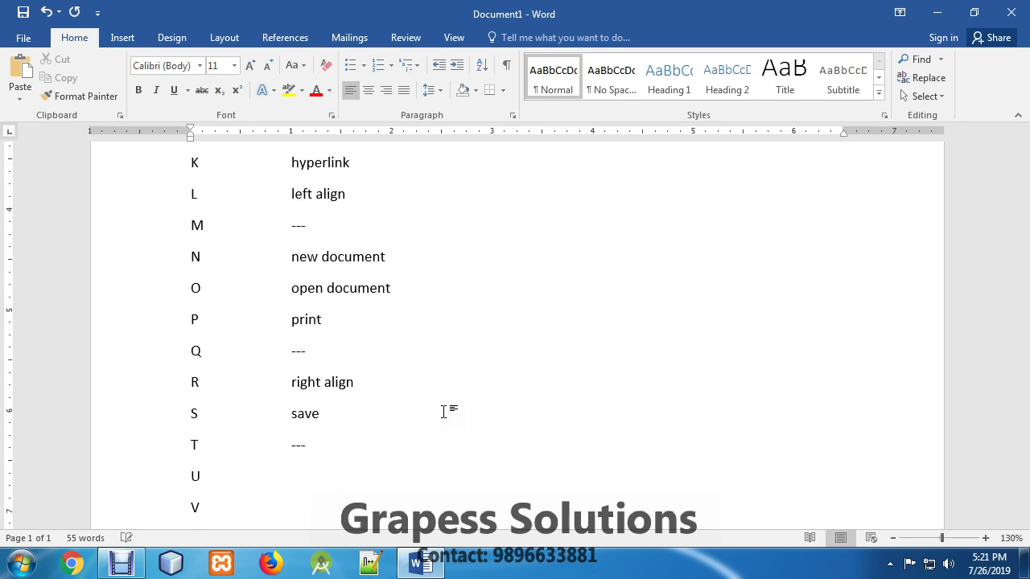
pyautogui.write('up')
pyautogui.press('BackSpace')
pyautogui.write('nder l')
pyautogui.write('ine')
# Step: Give V the description paste, then add W close document and X cut
pyautogui.press('Down')
pyautogui.write('pa')
pyautogui.write('ste')
pyautogui.press('Return')
pyautogui.write('W')
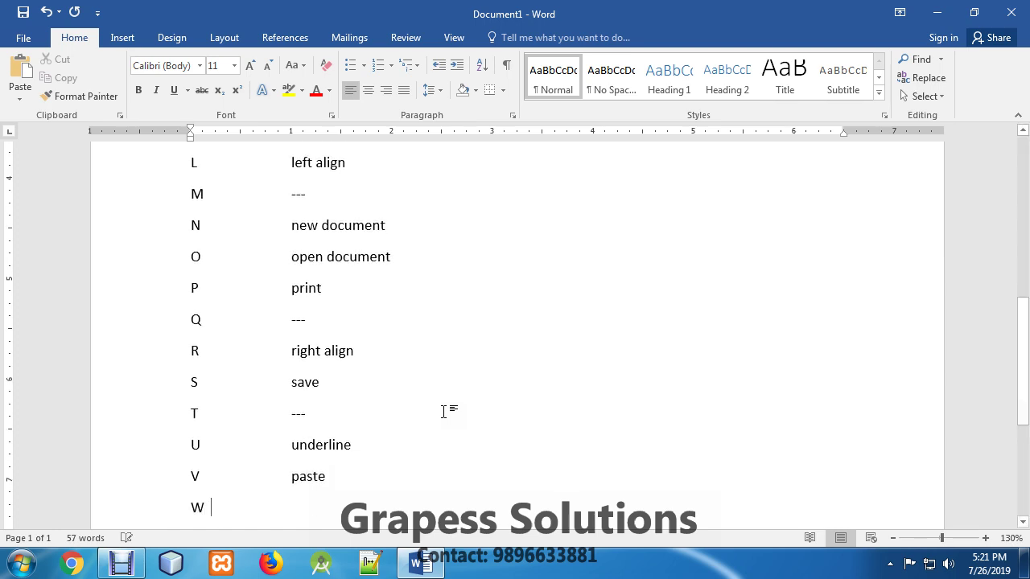
pyautogui.press('Tab')
pyautogui.press('Tab')
pyautogui.write('cl')
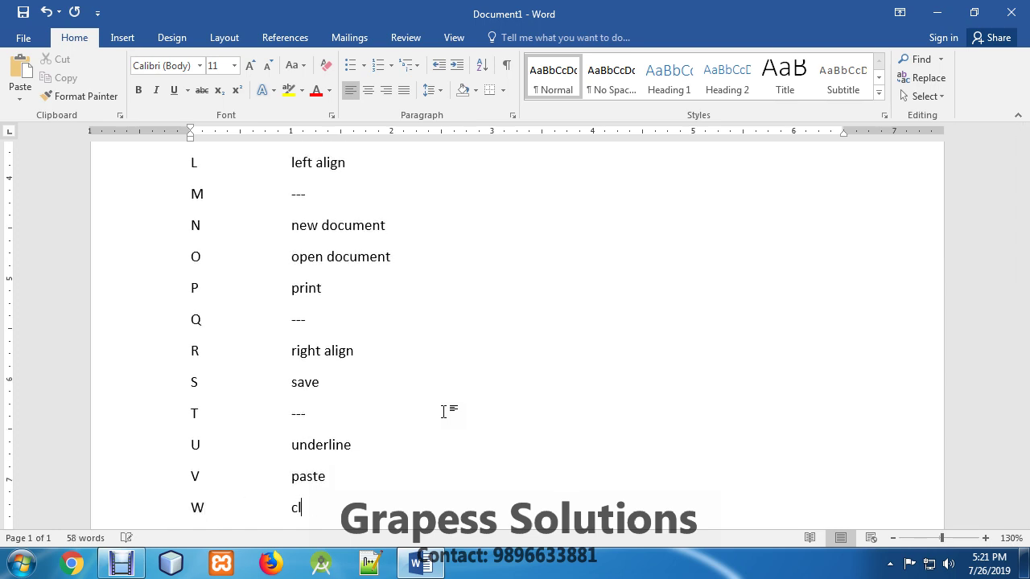
pyautogui.write('ose do')
pyautogui.write('c')
pyautogui.write('um')
pyautogui.write('ent')
pyautogui.press('Return')
pyautogui.write('X')
pyautogui.press('Tab')
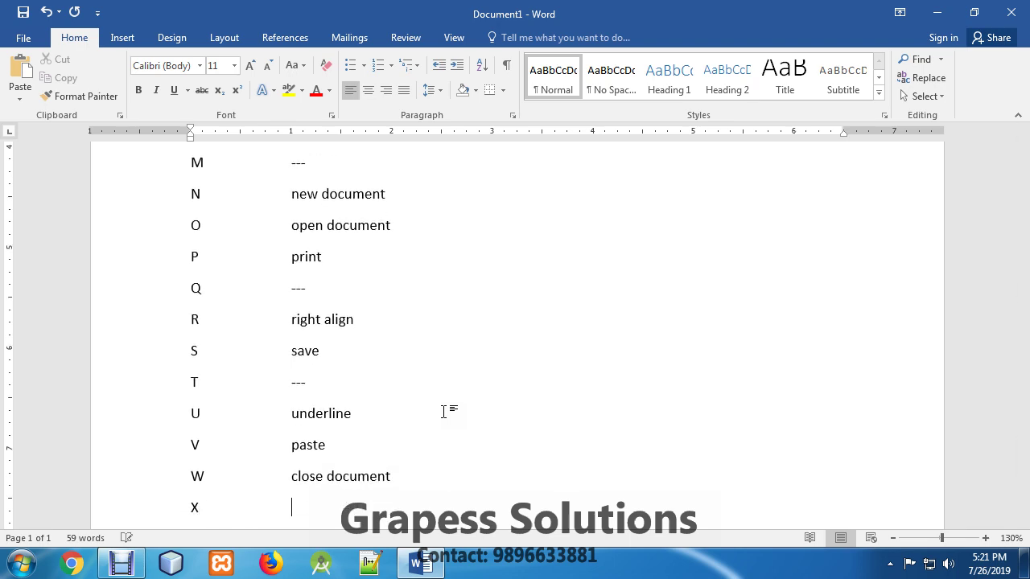
pyautogui.write('cut')
# Step: Add Y redo and Z undo, correcting the misspelling of redo
pyautogui.press('Return')
pyautogui.write('Y')
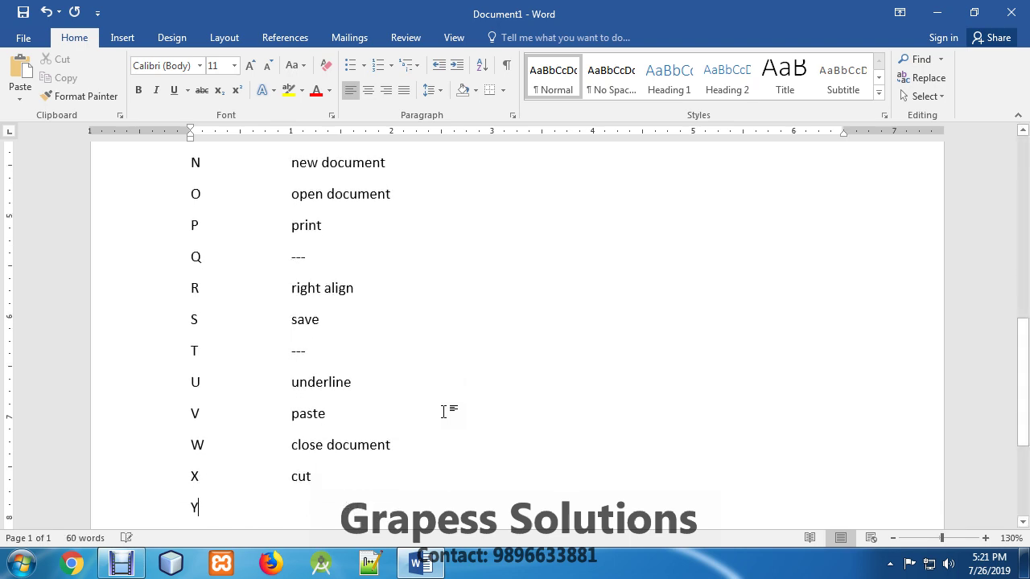
pyautogui.press('Tab')
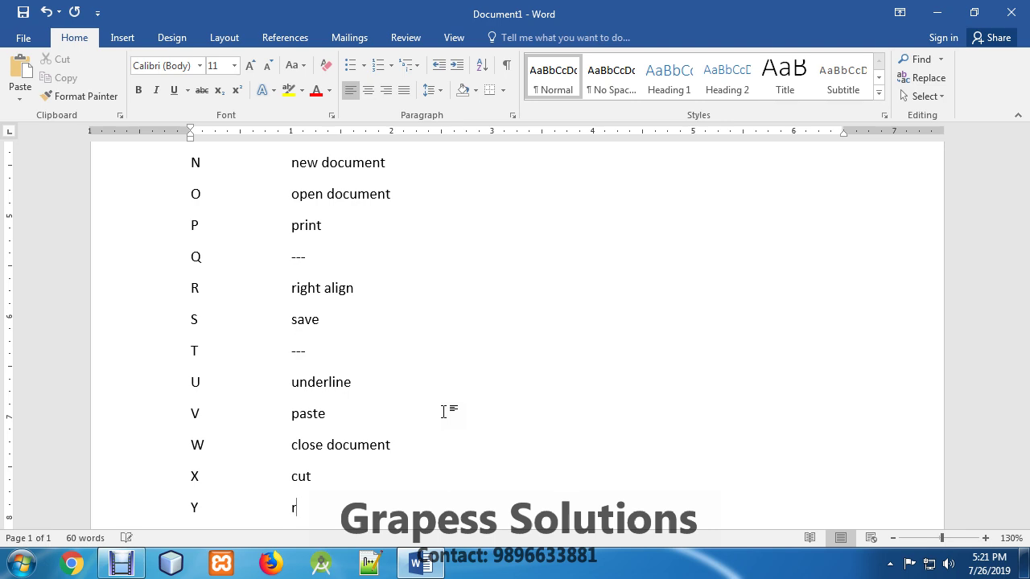
pyautogui.write('eso')
pyautogui.press('Return')
pyautogui.write('Z')
pyautogui.press('Tab')
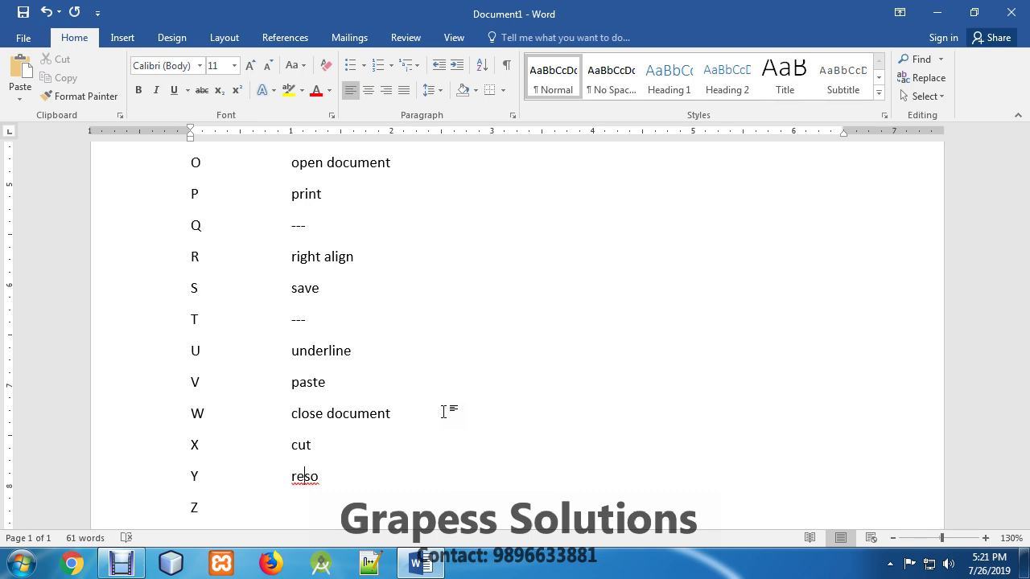
pyautogui.write('d')
pyautogui.press('Delete')
pyautogui.press('Down')
pyautogui.write('undo')
pyautogui.click(457, 449)
pyautogui.scroll(4, 535, 329)
pyautogui.scroll(3, 540, 329)
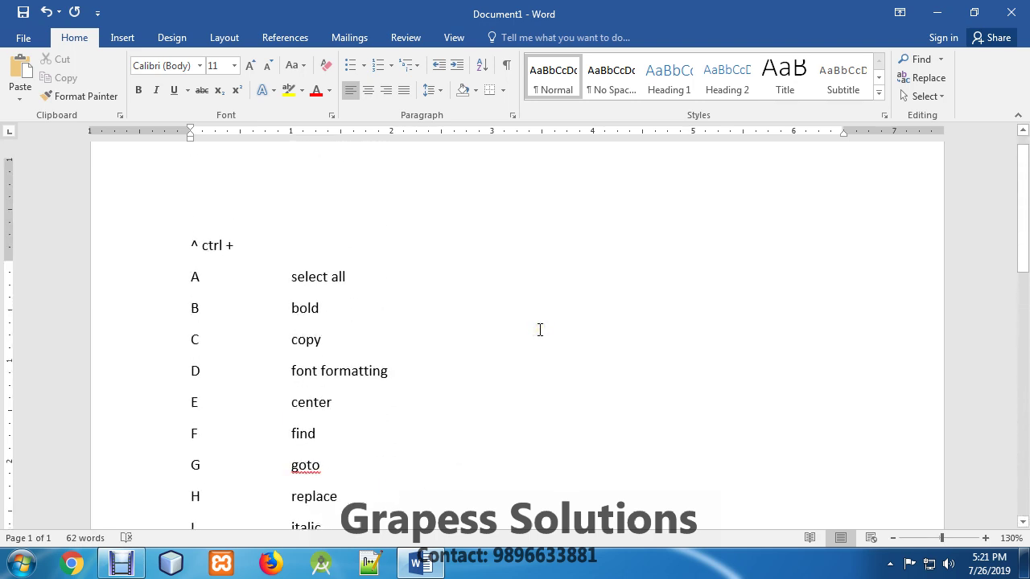
pyautogui.scroll(-4, 540, 329)
pyautogui.scroll(-3, 567, 385)
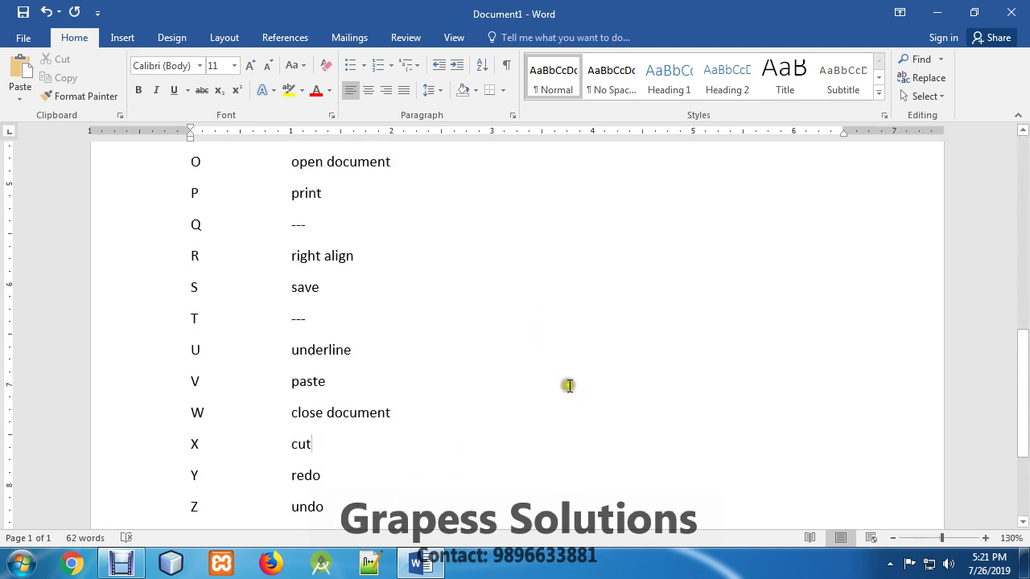
pyautogui.scroll(3, 568, 385)
pyautogui.scroll(3, 567, 385)
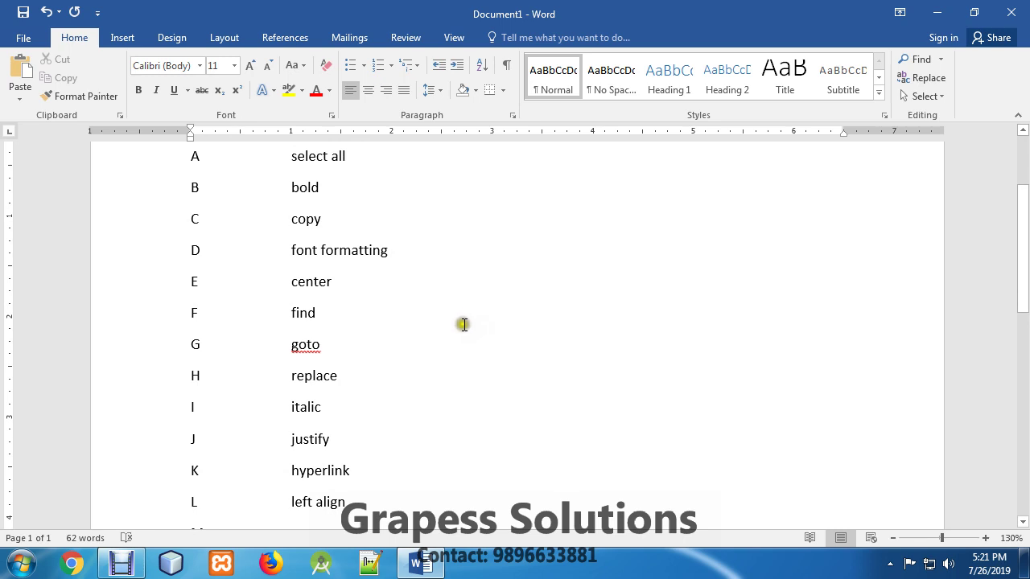
pyautogui.click(495, 346)
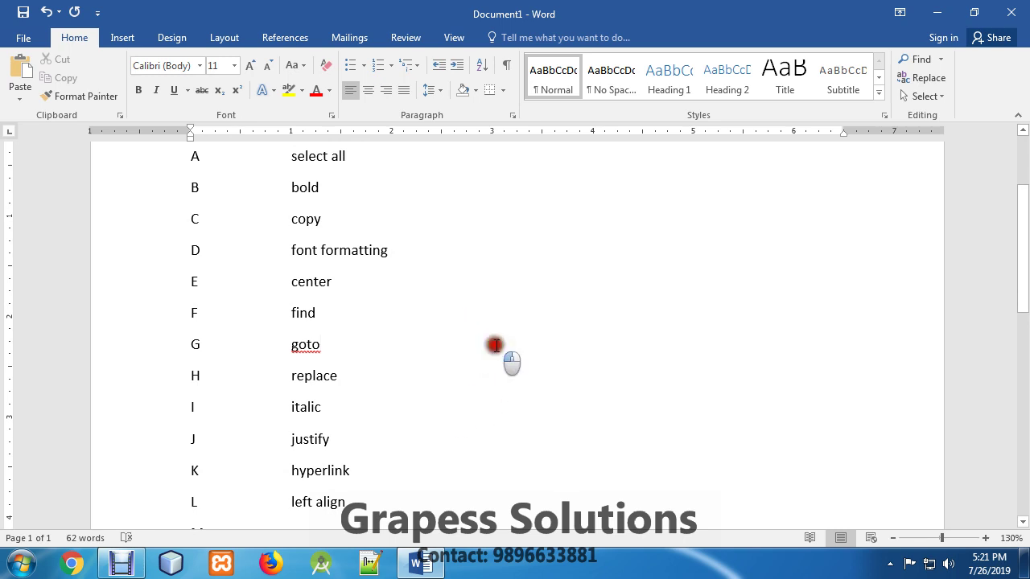
pyautogui.scroll(1, 402, 404)
pyautogui.scroll(2, 304, 331)
pyautogui.click(173, 306)
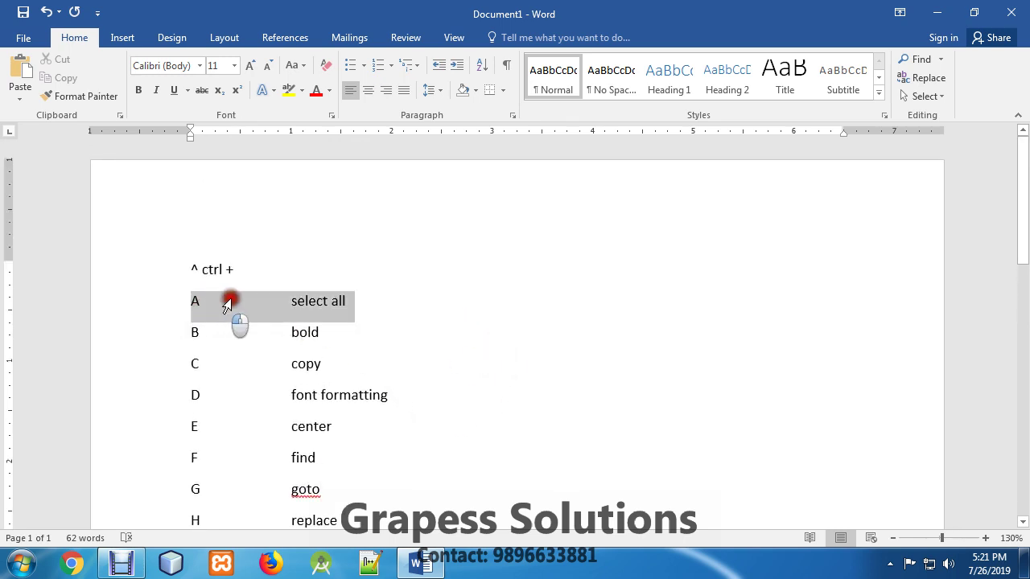
pyautogui.click(494, 355)
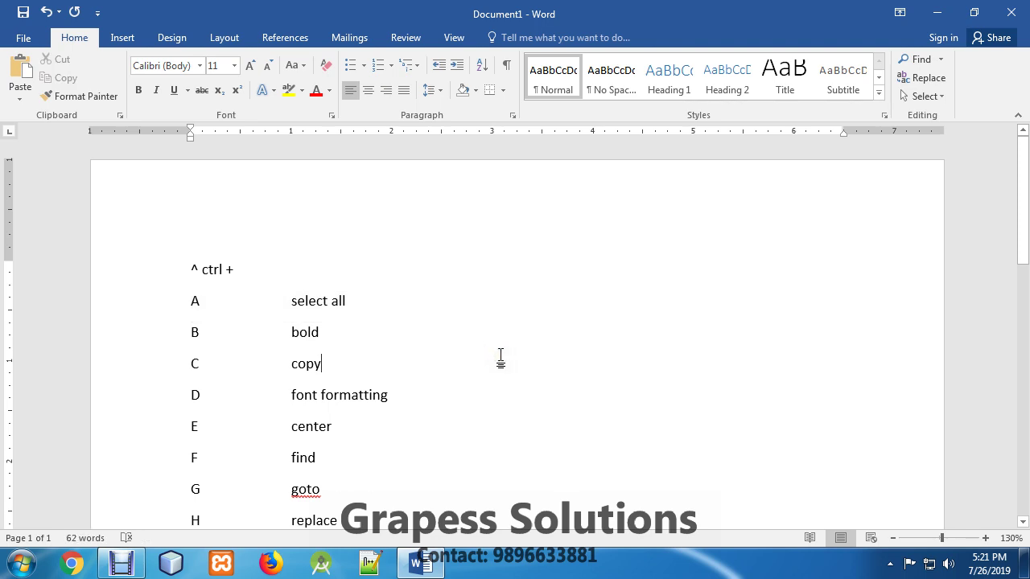
pyautogui.hotkey('ctrl', 'a')
pyautogui.click(483, 352)
pyautogui.click(298, 332)
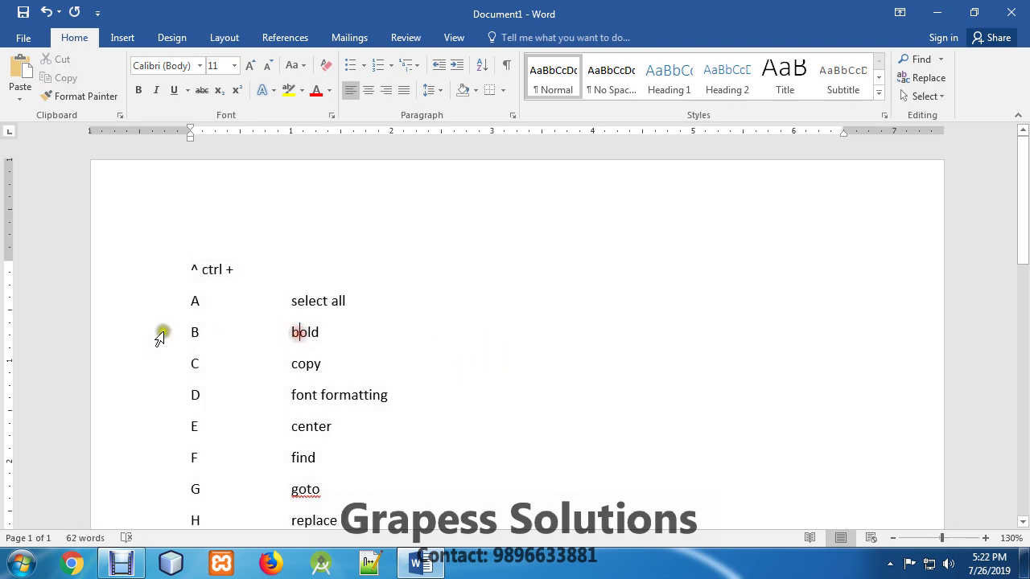
pyautogui.hotkey('ctrl', 'a')
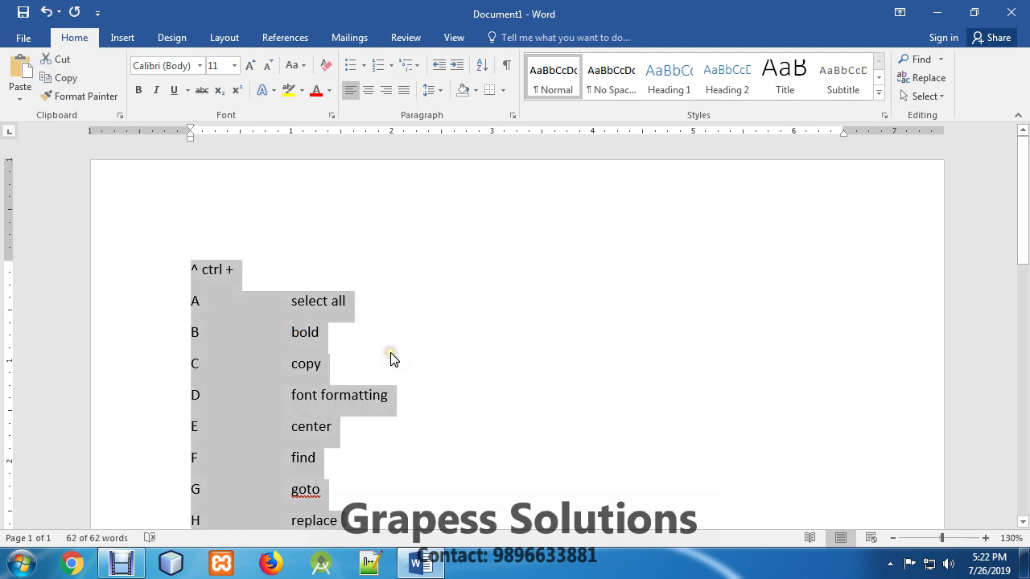
pyautogui.hotkey('ctrl', 'b')
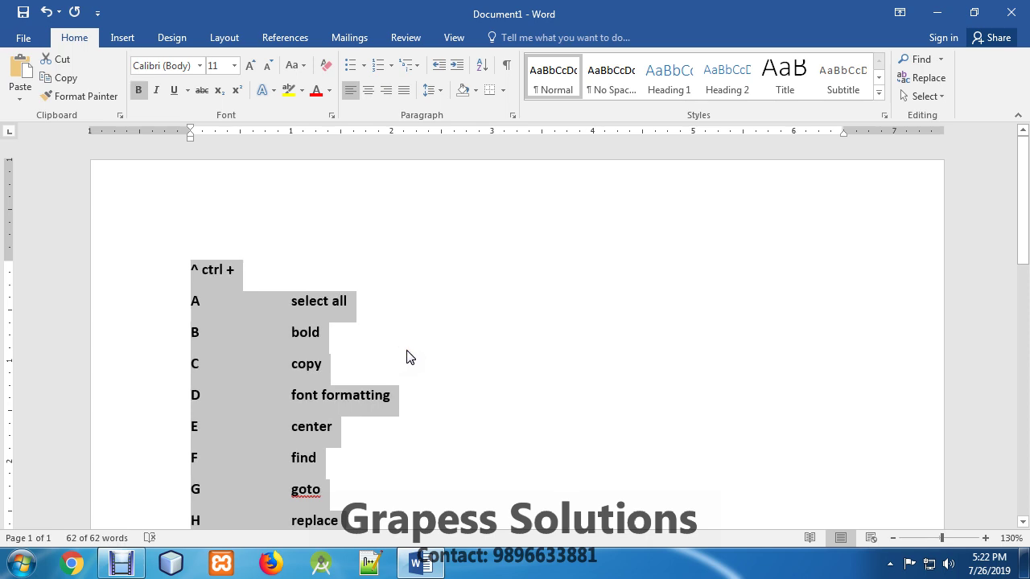
pyautogui.hotkey('ctrl', 'b')
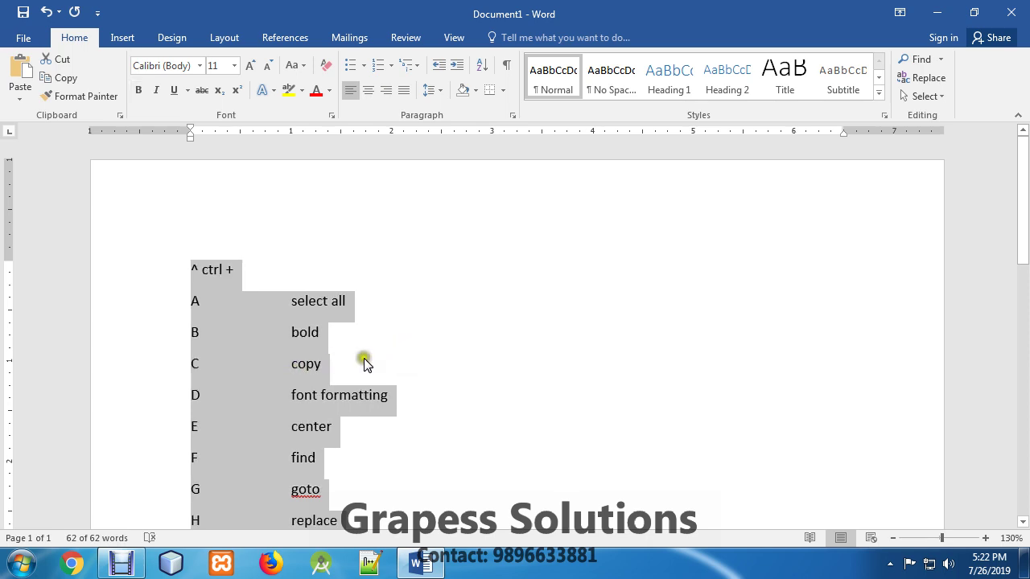
pyautogui.click(363, 363)
pyautogui.hotkey('ctrl', 'a')
pyautogui.click(405, 427)
pyautogui.scroll(-1, 419, 379)
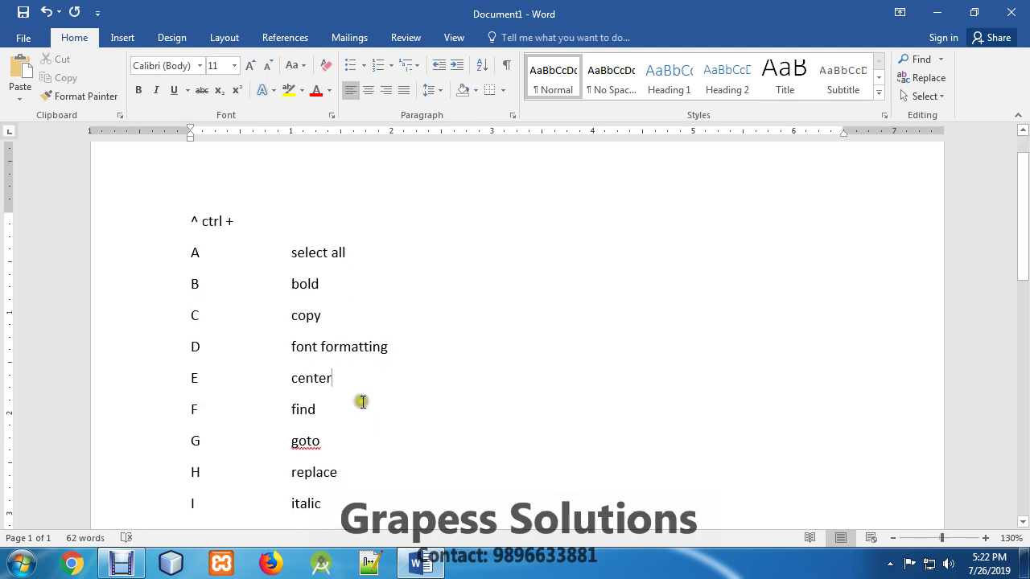
pyautogui.hotkey('ctrl', 'a')
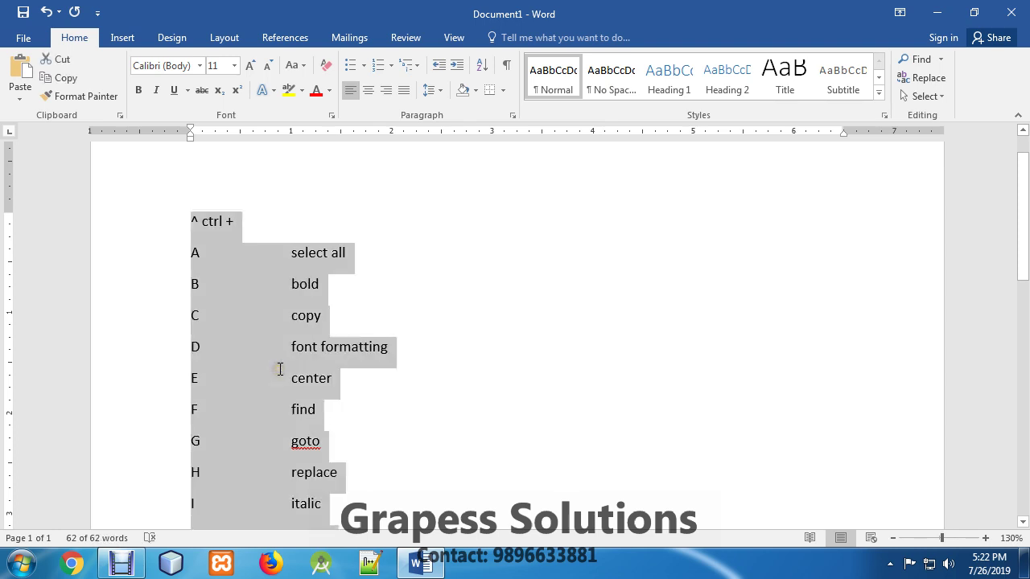
pyautogui.hotkey('ctrl', 'e')
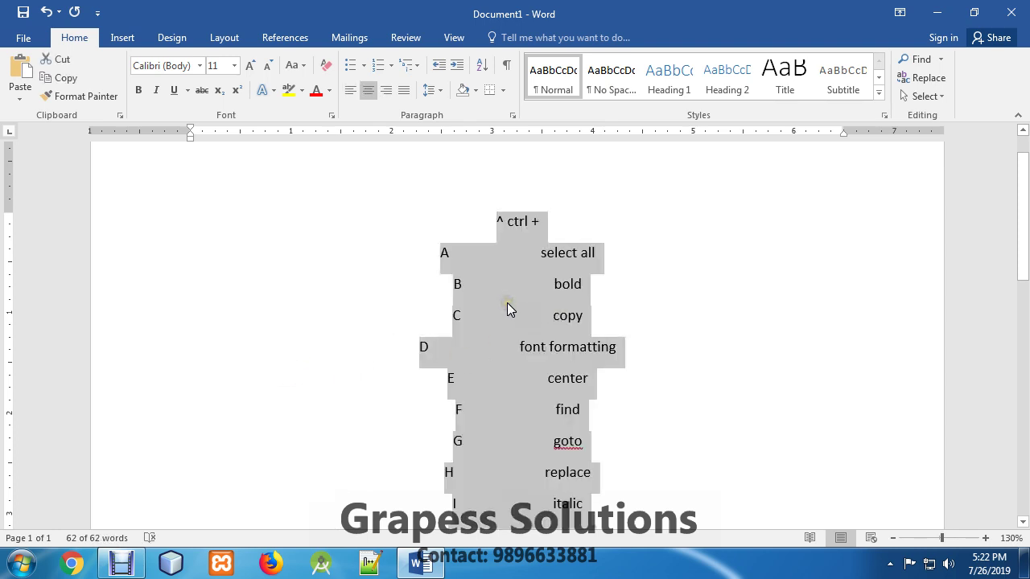
pyautogui.hotkey('ctrl', 'l')
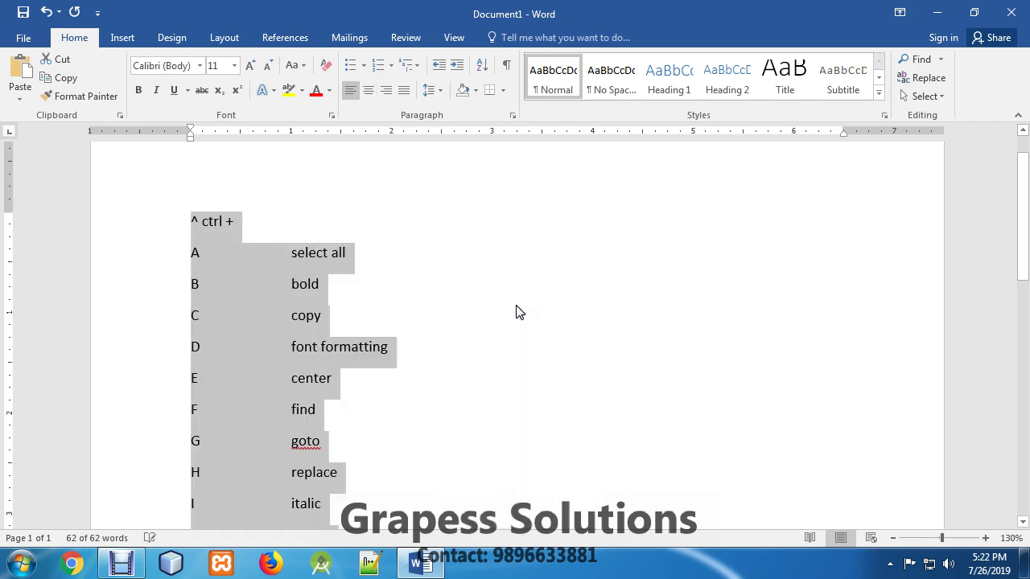
# Step: Create Document2, generate sample paragraphs with =rand(), and center all the text
pyautogui.hotkey('ctrl', 'n')
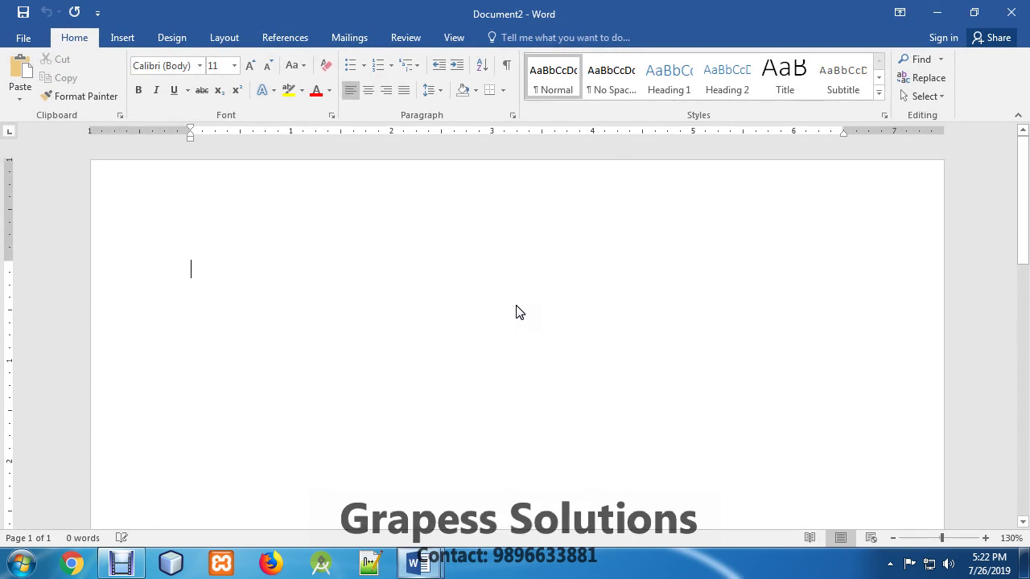
pyautogui.write('=rand')
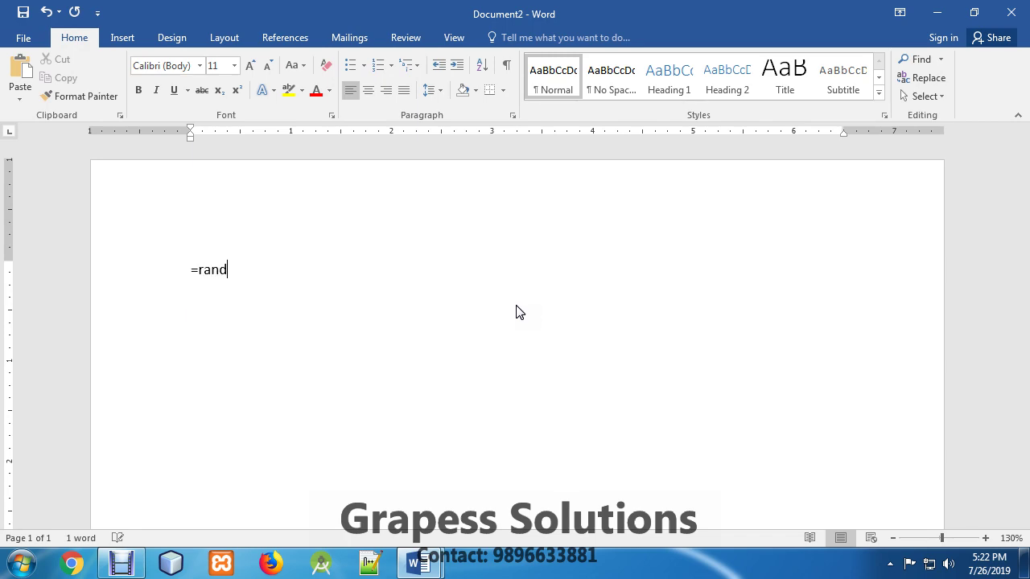
pyautogui.write('()')
pyautogui.press('Return')
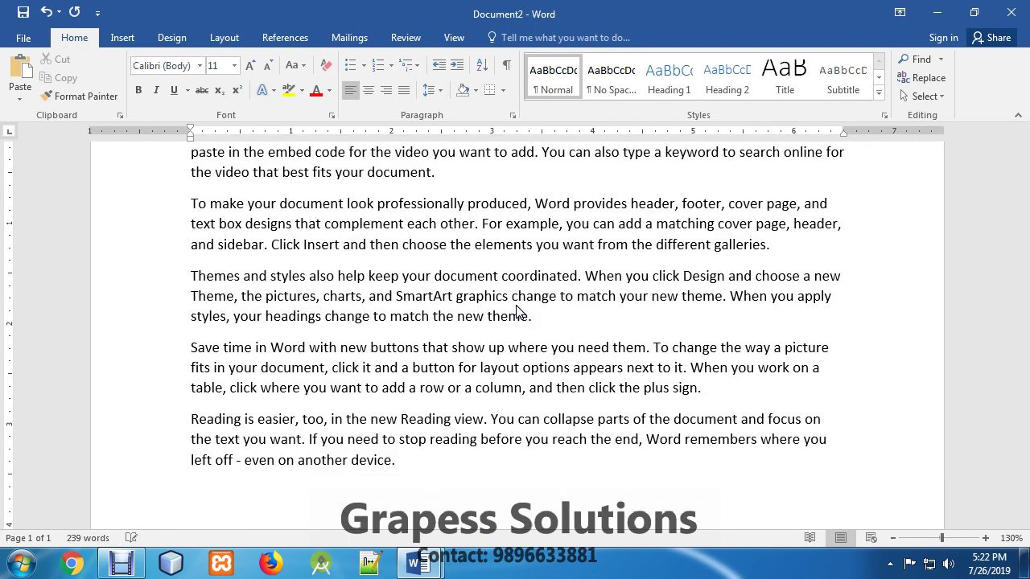
pyautogui.scroll(2, 517, 312)
pyautogui.keyDown('ctrl'); pyautogui.scroll(-2, 531, 346); pyautogui.keyUp('ctrl')
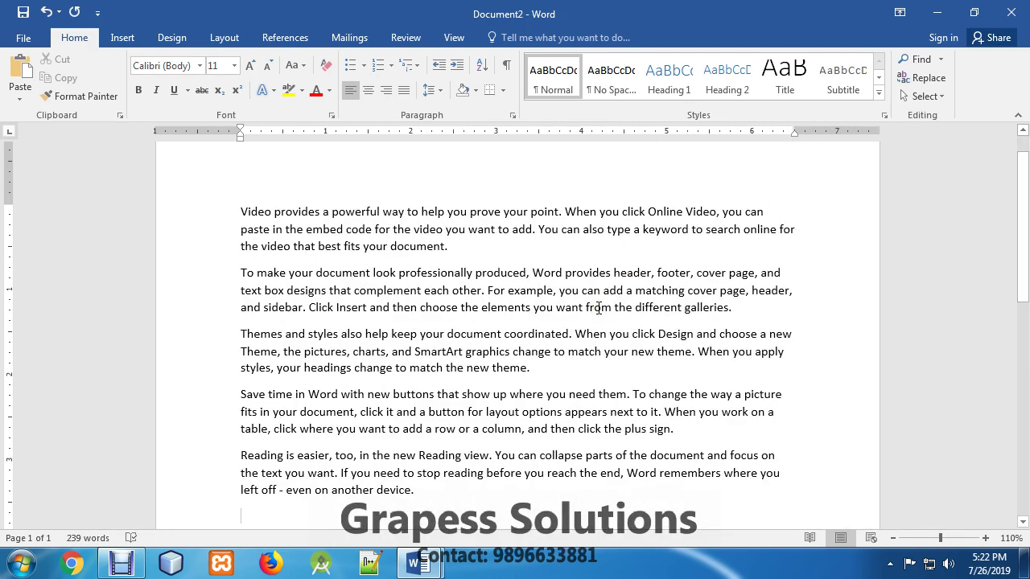
pyautogui.hotkey('ctrl', 'a')
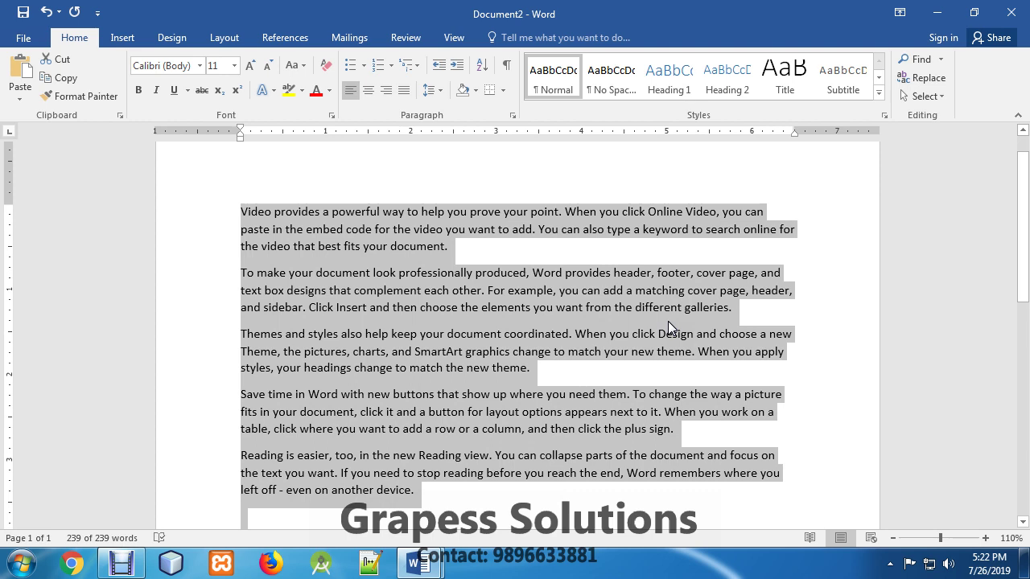
pyautogui.hotkey('ctrl', 'e')
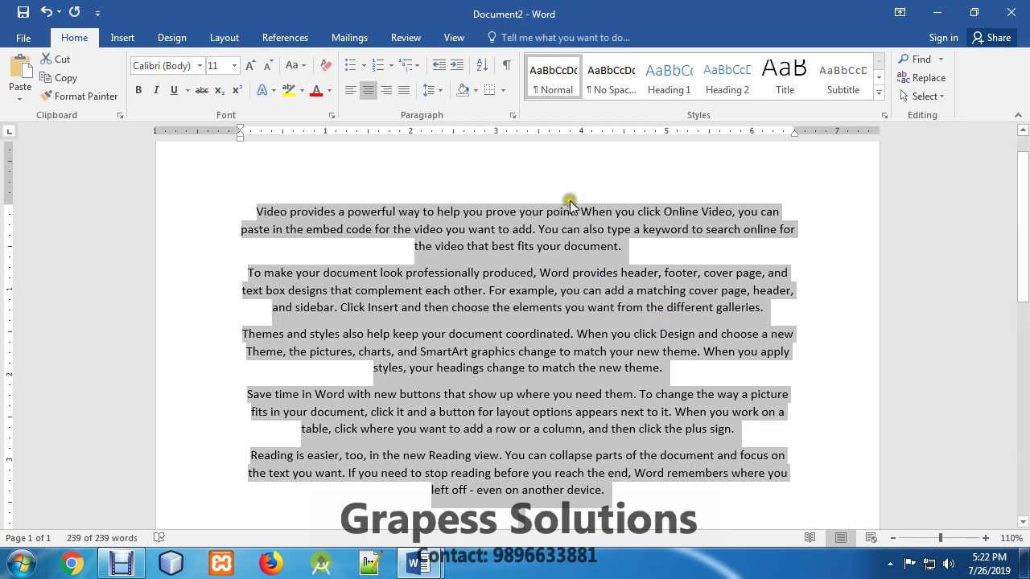
# Step: Switch to Document1 and back to Document2, then select the sample paragraphs
pyautogui.moveTo(418, 563)
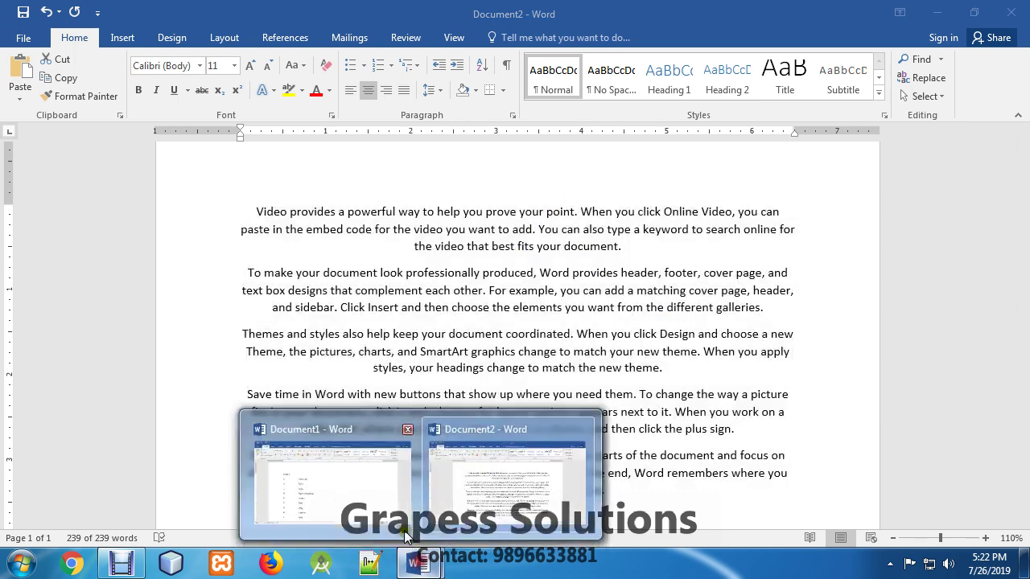
pyautogui.click(342, 491)
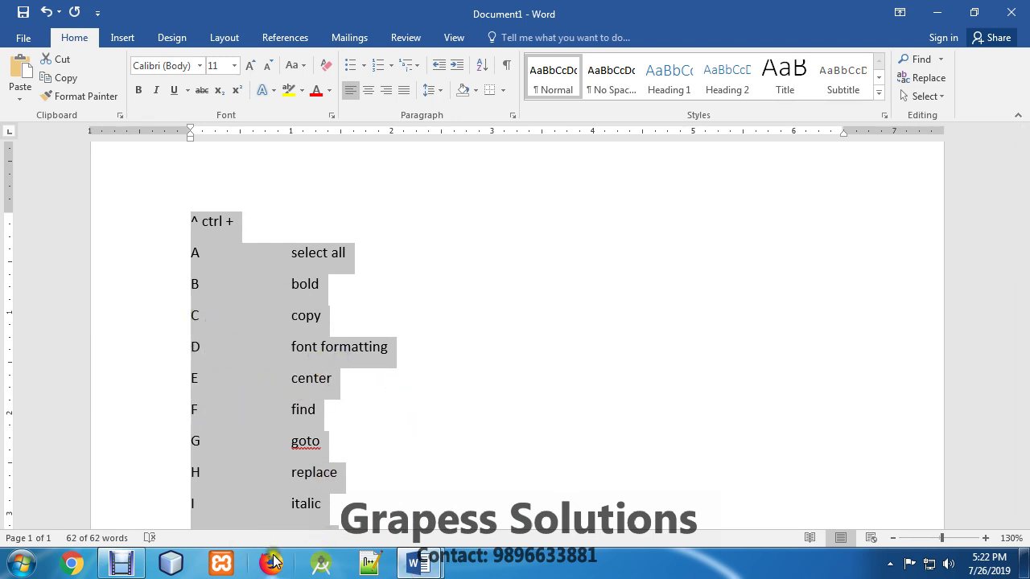
pyautogui.click(416, 565)
pyautogui.click(505, 481)
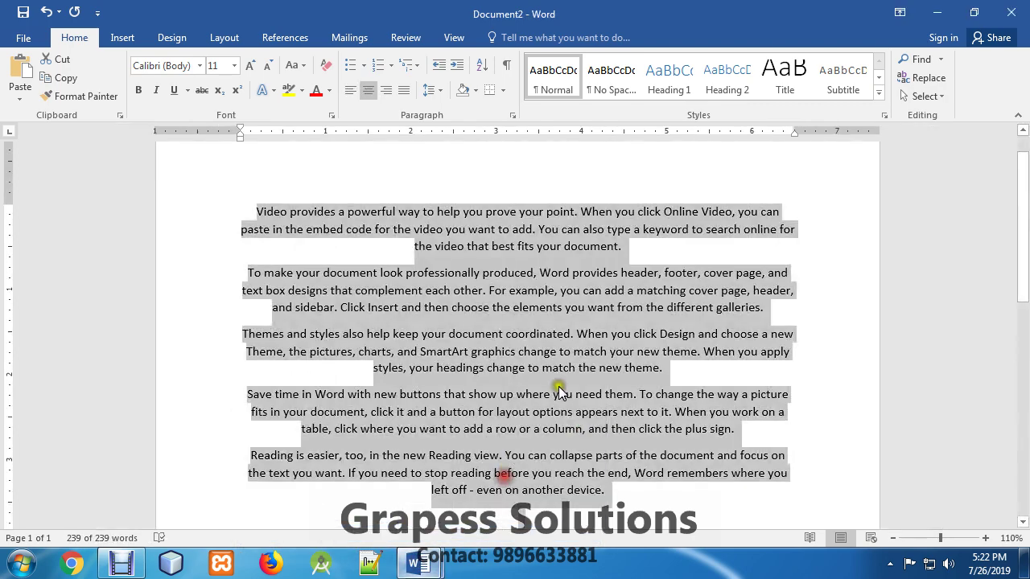
pyautogui.moveTo(652, 503)
pyautogui.mouseDown()
pyautogui.moveTo(536, 436)
pyautogui.moveTo(214, 169)
pyautogui.mouseUp()
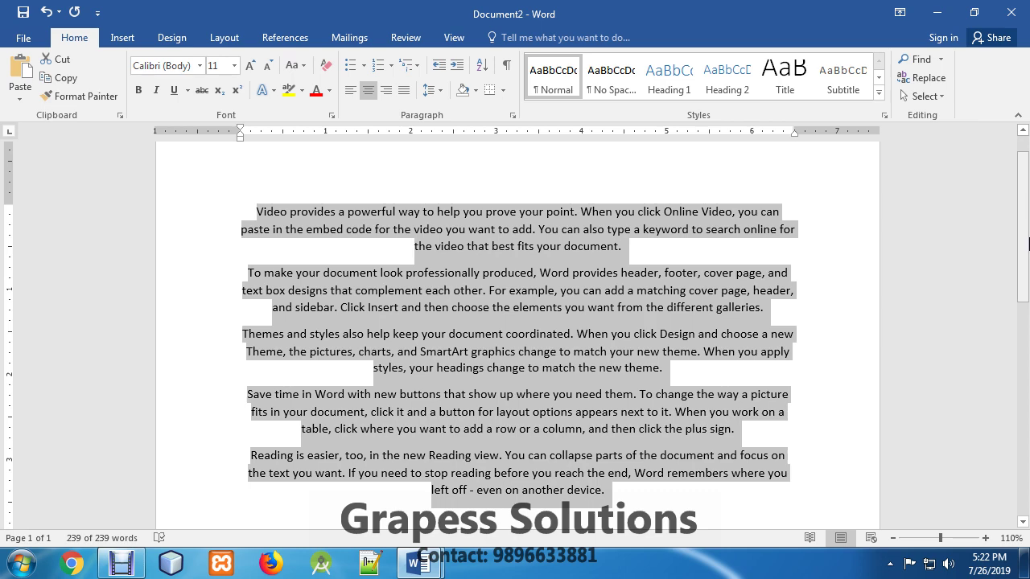
# Step: Try left, center, left and right alignment on the paragraphs, finishing with justified
pyautogui.hotkey('ctrl', 'l')
pyautogui.hotkey('ctrl', 'e')
pyautogui.hotkey('ctrl', 'l')
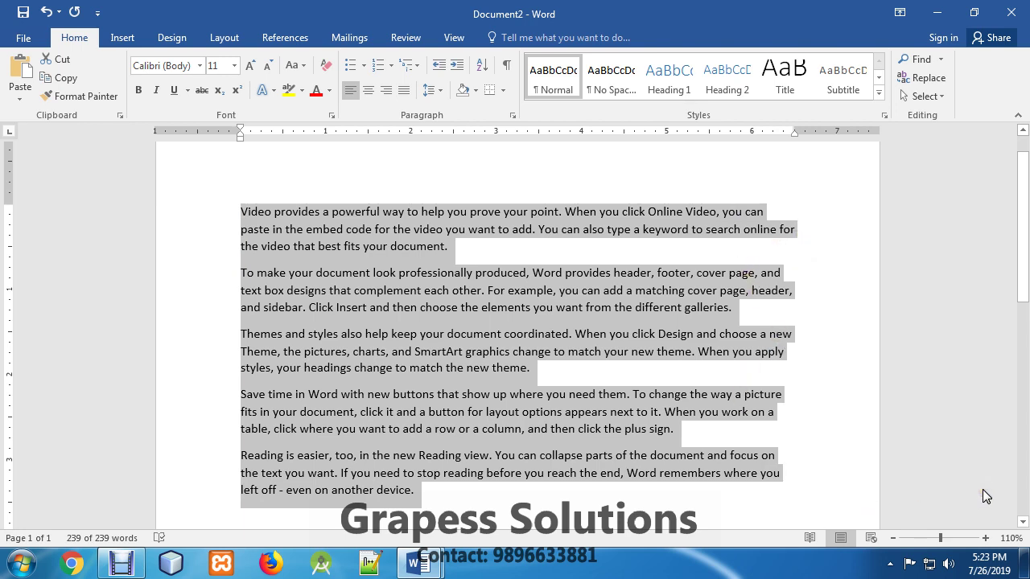
pyautogui.hotkey('ctrl', 'r')
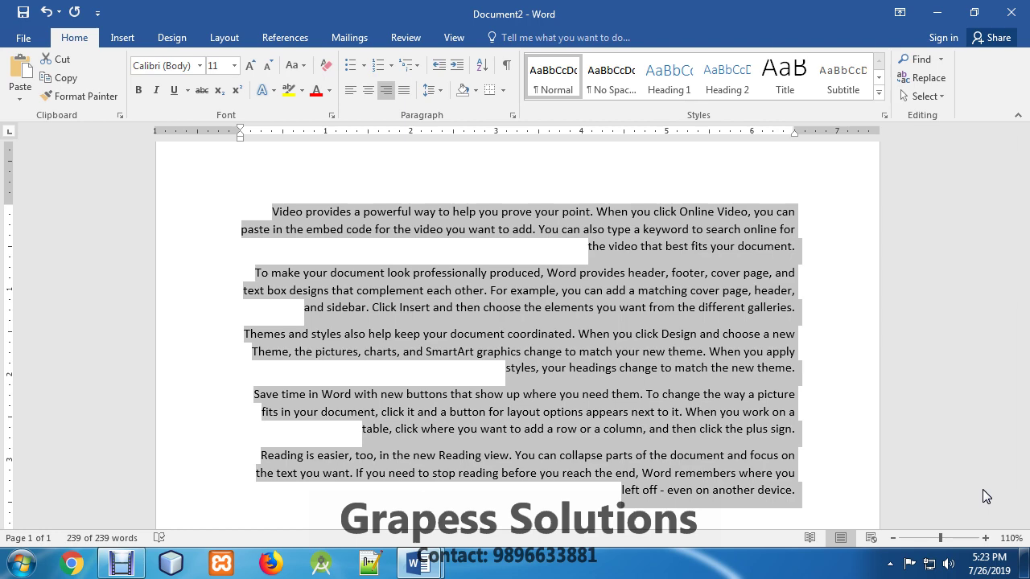
pyautogui.hotkey('ctrl', 'j')
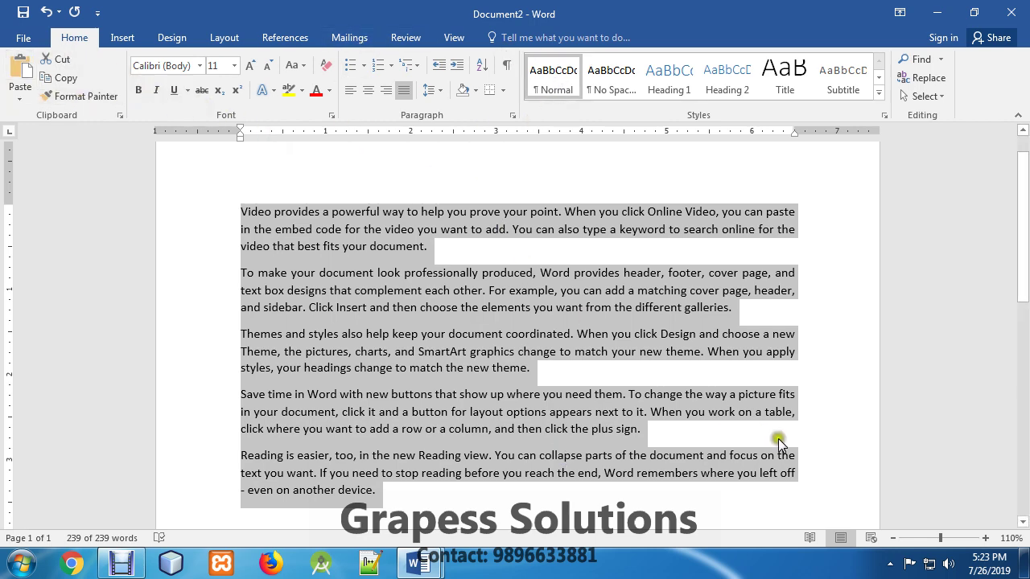
# Step: Double-space Document2's paragraphs, then change them to 1.5 line spacing
pyautogui.scroll(-1, 740, 431)
pyautogui.scroll(2, 742, 359)
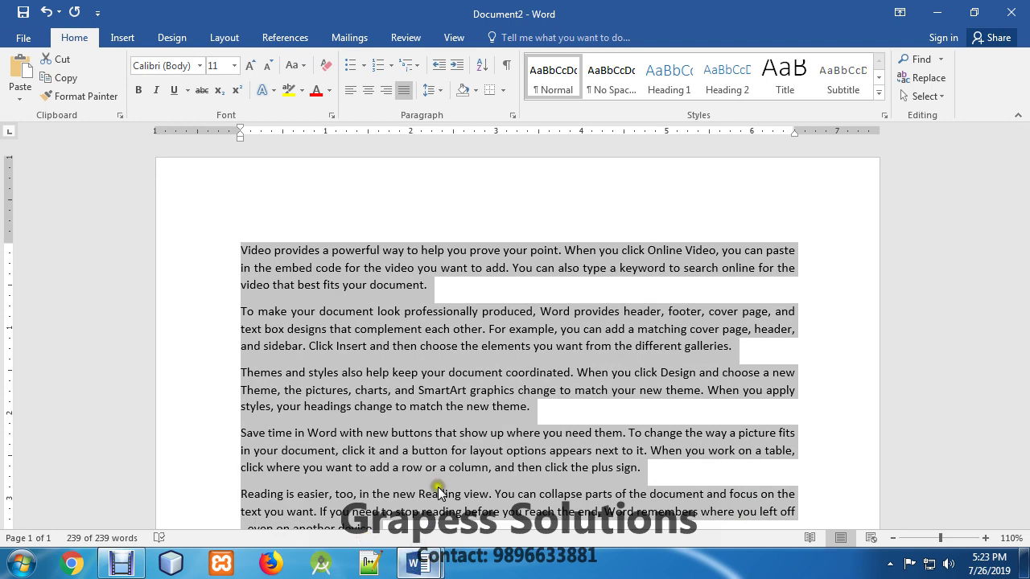
pyautogui.scroll(-1, 644, 298)
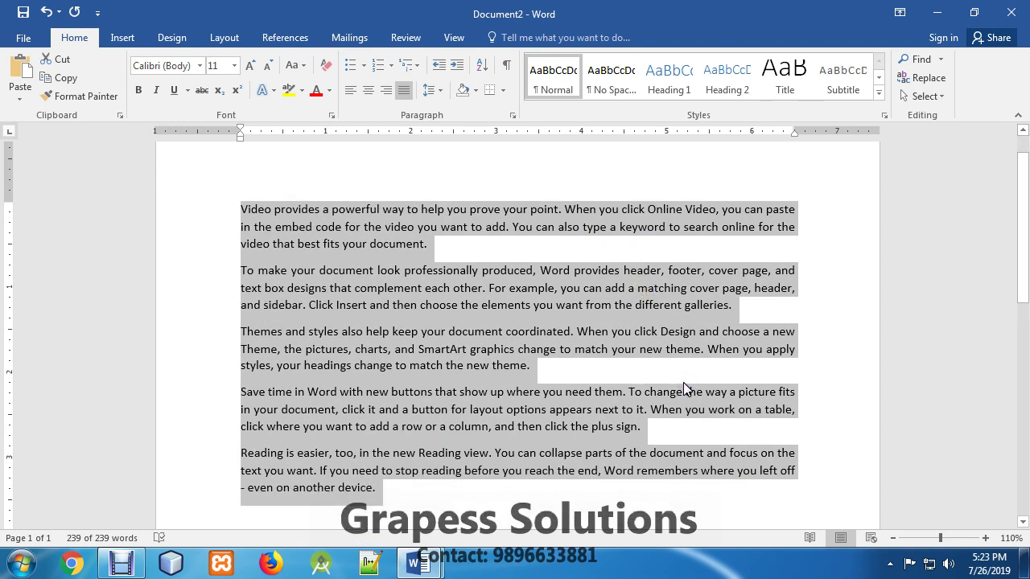
pyautogui.hotkey('ctrl', '2')
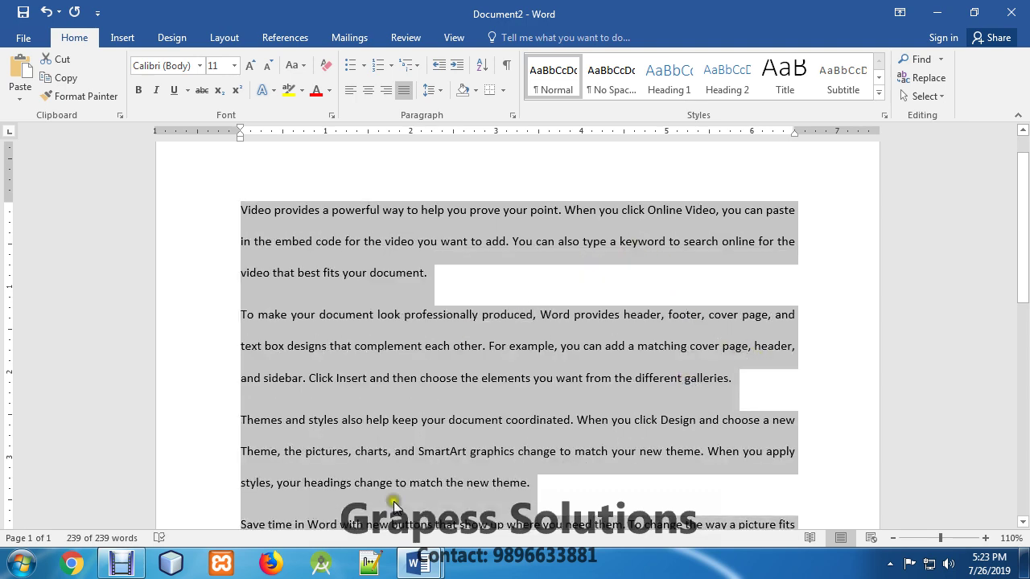
pyautogui.moveTo(418, 561)
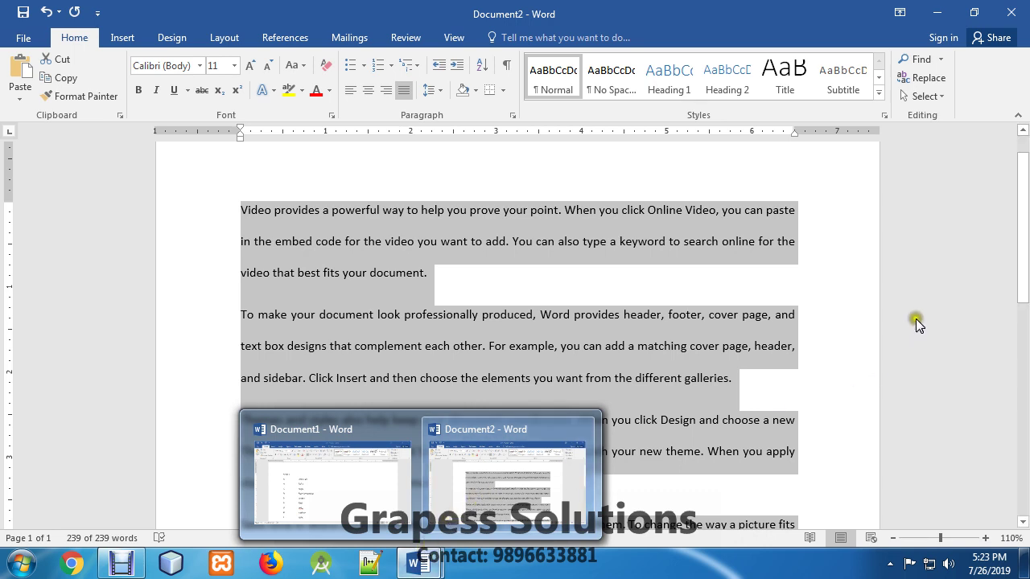
pyautogui.click(955, 276)
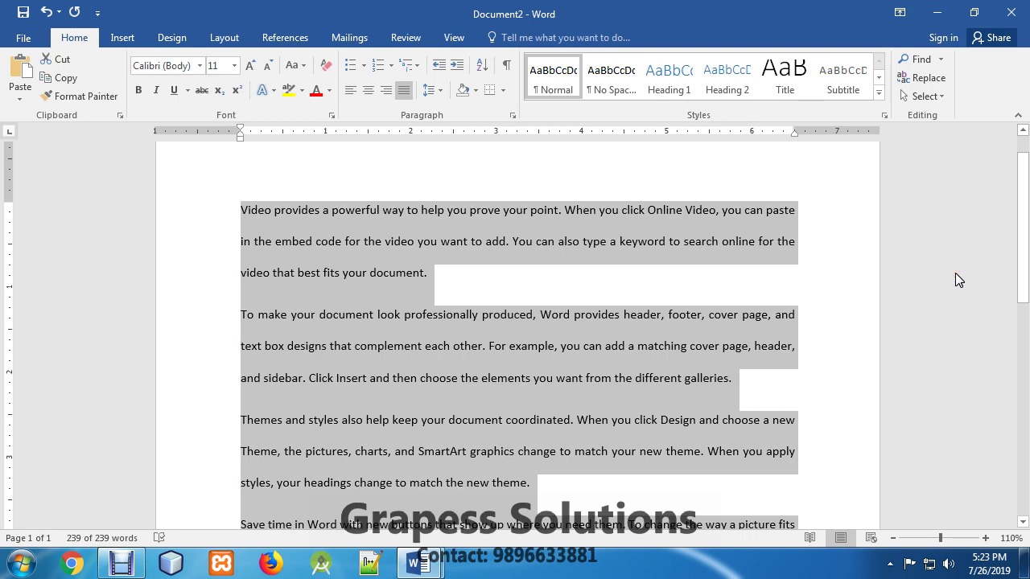
pyautogui.hotkey('ctrl', '5')
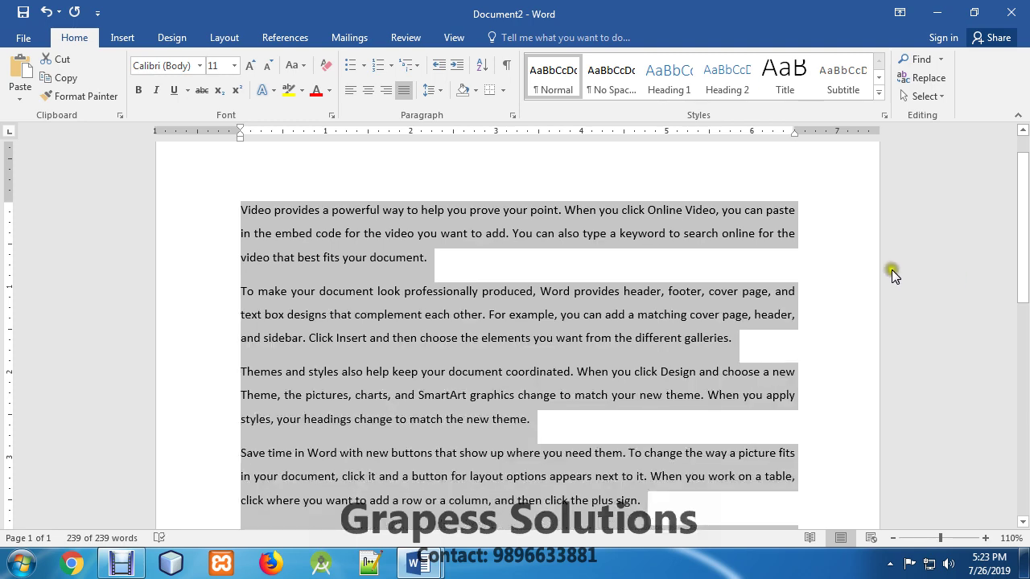
# Step: Bring Document1 to the front and scroll to the end of its notes
pyautogui.click(418, 563)
pyautogui.click(357, 481)
pyautogui.scroll(-10, 333, 356)
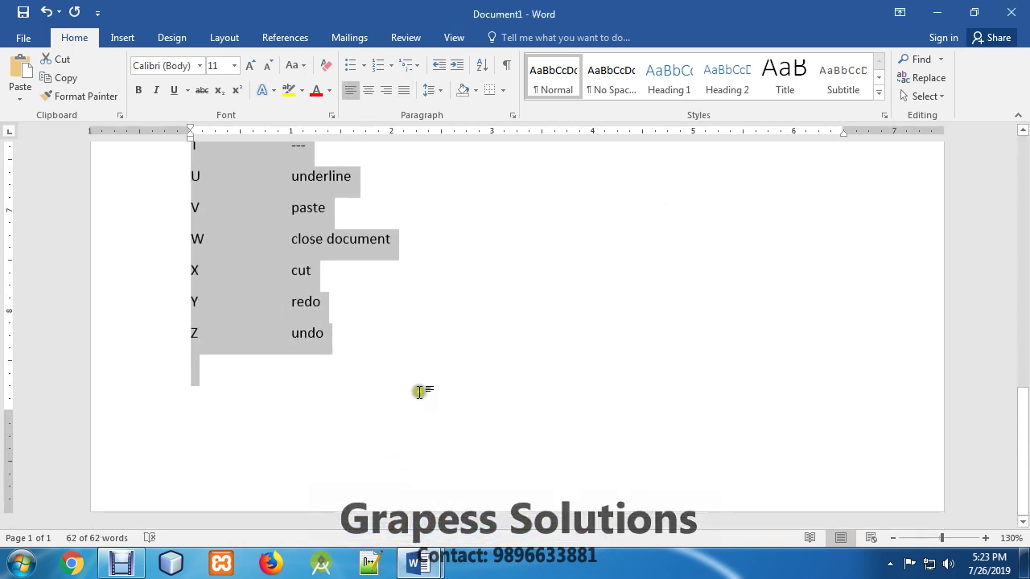
# Step: Add the note '^1 single line space' below the shortcut list
pyautogui.click(278, 417)
pyautogui.press('Return')
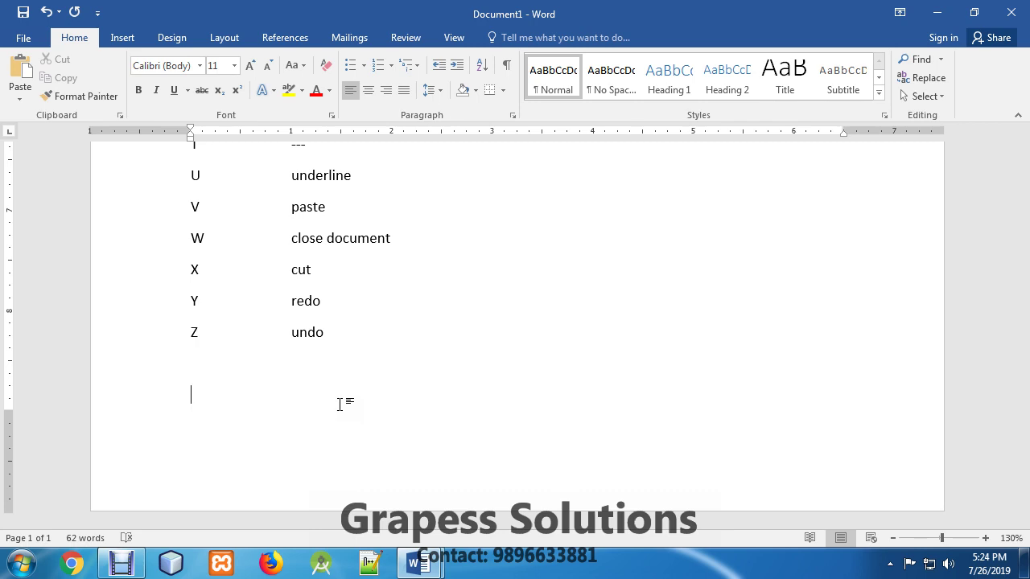
pyautogui.write('^')
pyautogui.write('1')
pyautogui.write(' single')
pyautogui.write(' line spac')
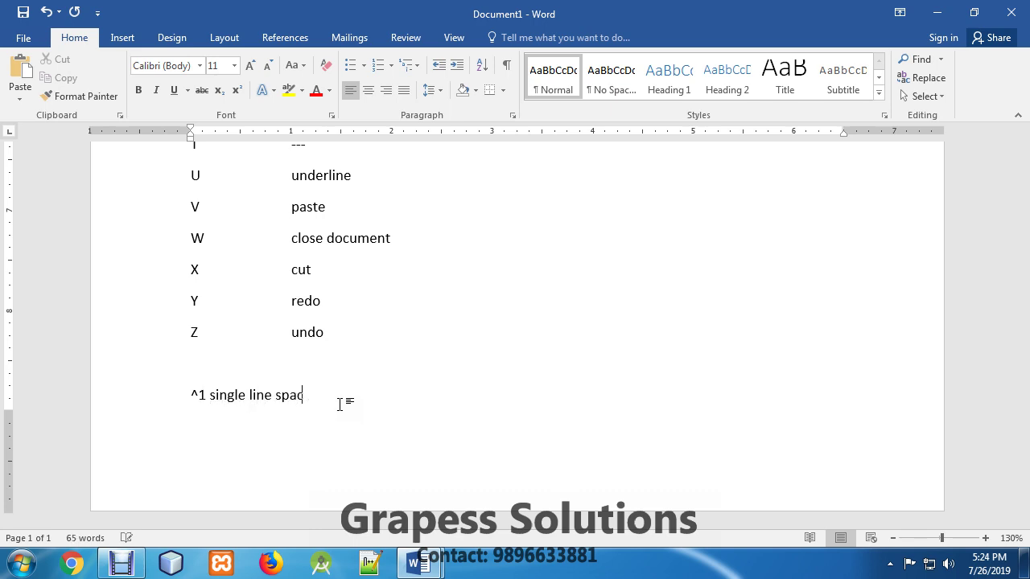
pyautogui.write('e')
pyautogui.press('Return')
# Step: Copy that note and edit the duplicate into '^2 double line space'
pyautogui.press('Up')
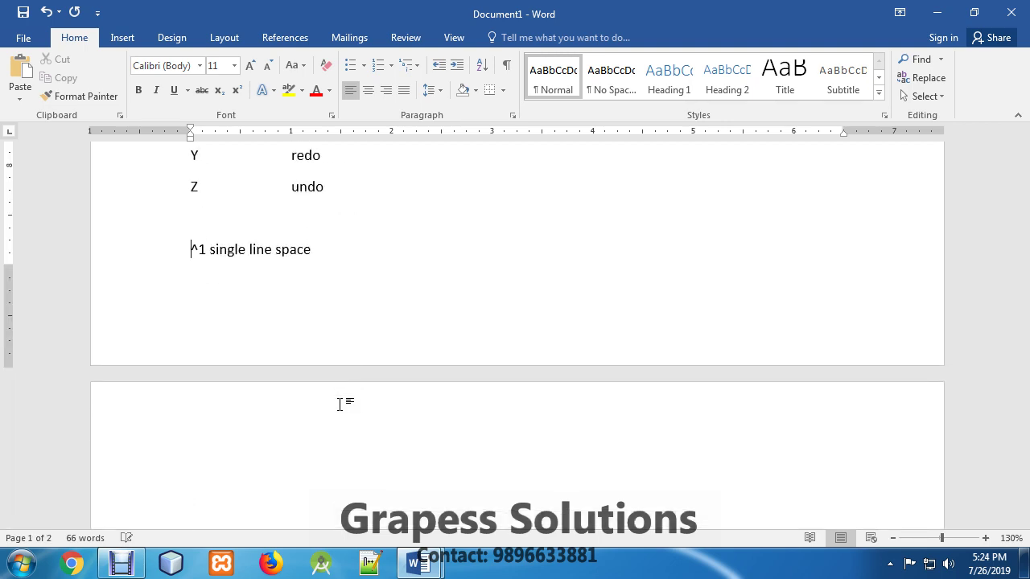
pyautogui.hotkey('shift', 'End')
pyautogui.hotkey('ctrl', 'c')
pyautogui.hotkey('ctrl', 'v')
pyautogui.press('Down')
pyautogui.hotkey('ctrl', 'v')
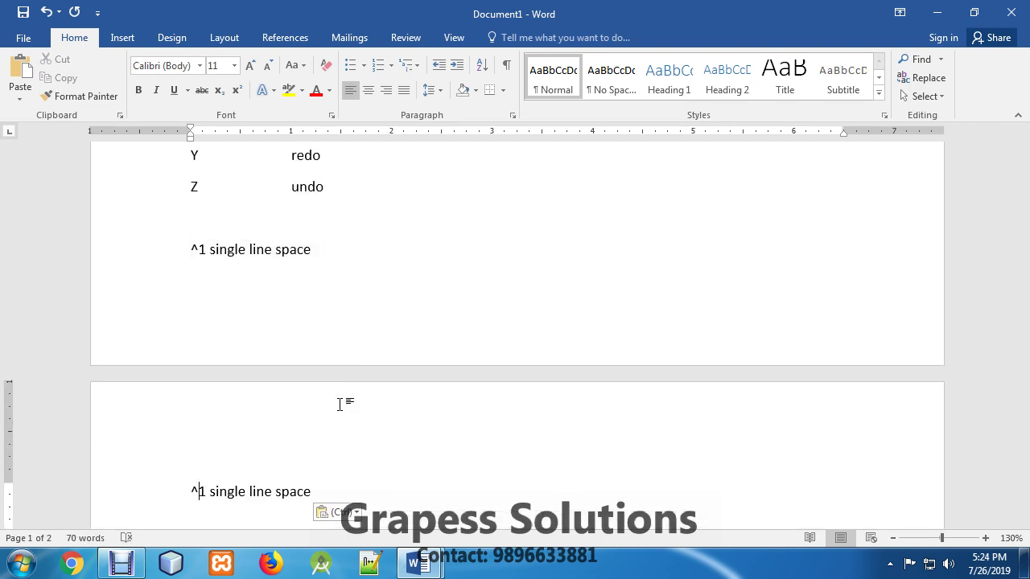
pyautogui.press('Delete')
pyautogui.write('2')
pyautogui.press('Right')
pyautogui.hotkey('ctrl', 'shift', 'Right')
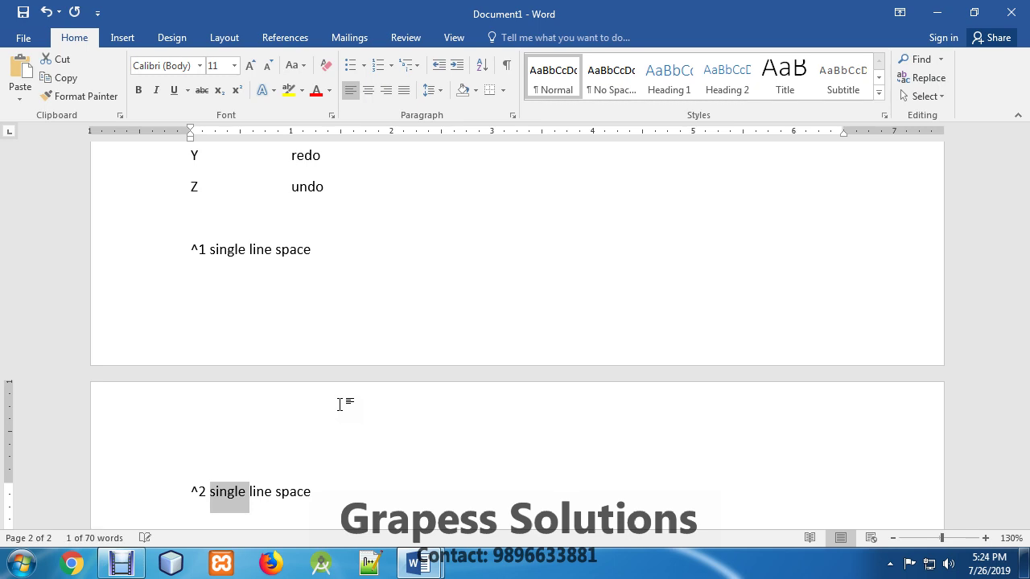
pyautogui.write('double')
pyautogui.press('End')
pyautogui.press('Return')
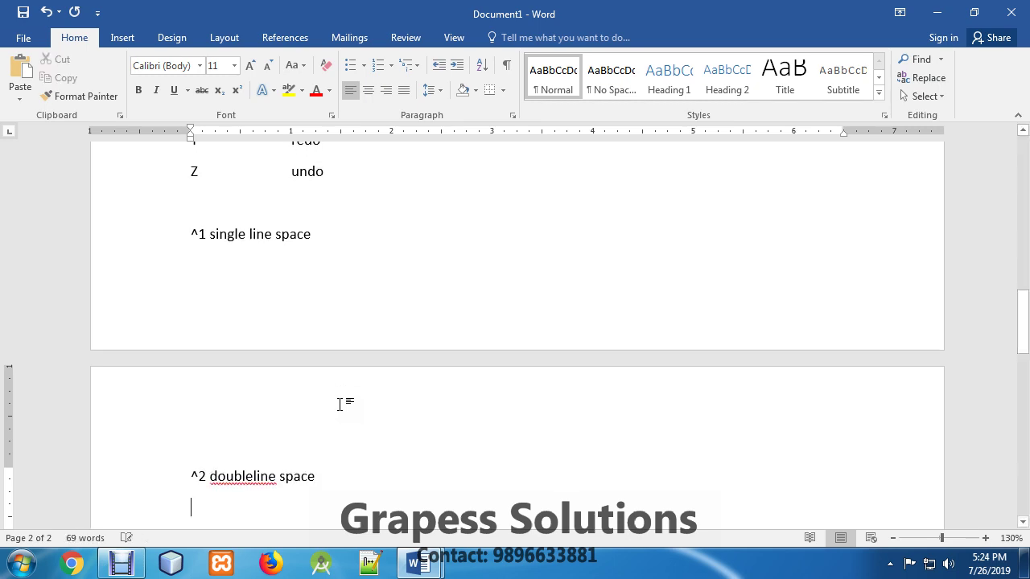
# Step: Paste another copy and edit it into '^5 1.5 line space'
pyautogui.hotkey('ctrl', 'v')
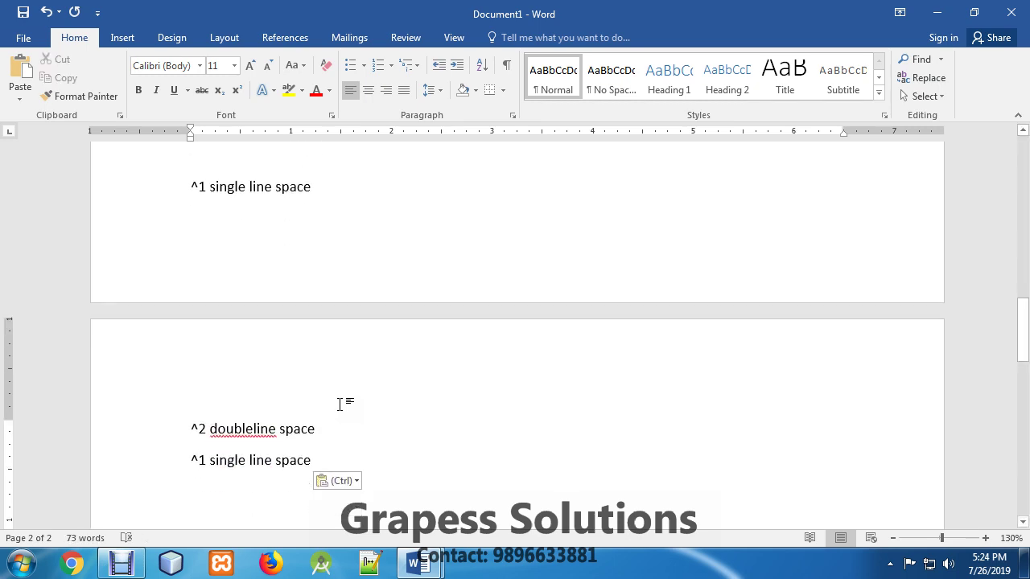
pyautogui.press('Home')
pyautogui.press('Right')
pyautogui.press('Right')
pyautogui.press('BackSpace')
pyautogui.write('5')
pyautogui.press('Right')
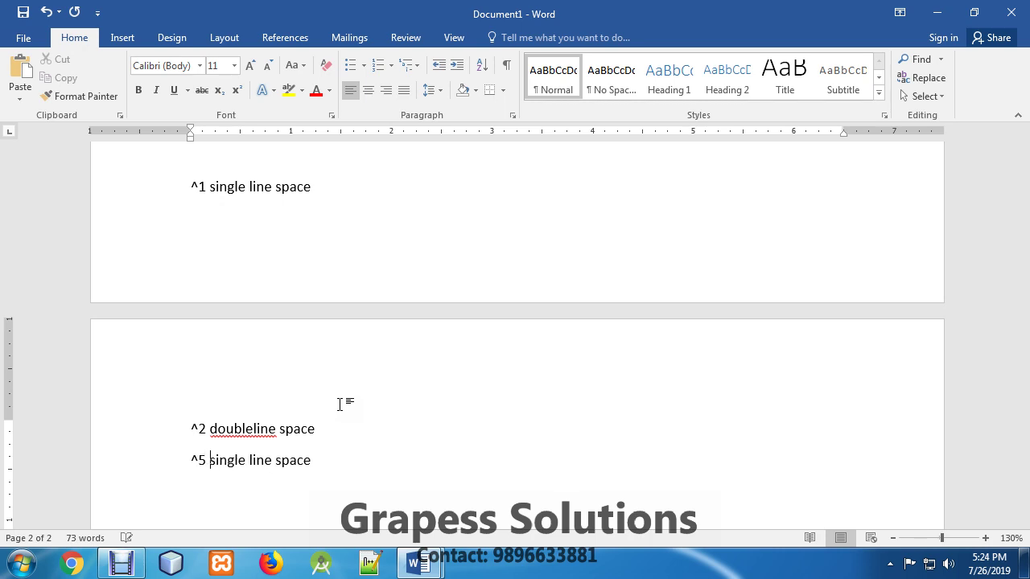
pyautogui.hotkey('ctrl', 'shift', 'Right')
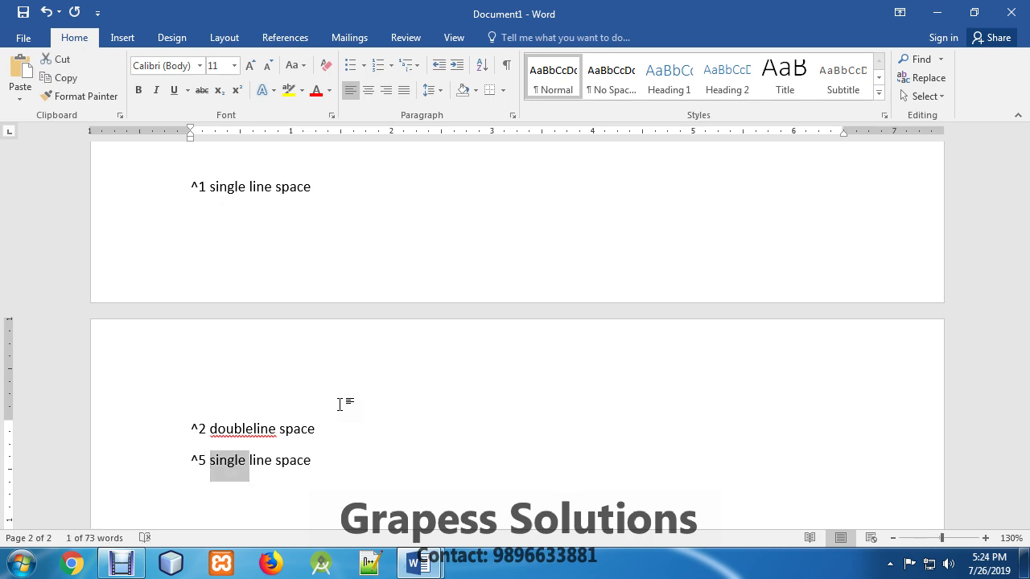
pyautogui.write('1.5')
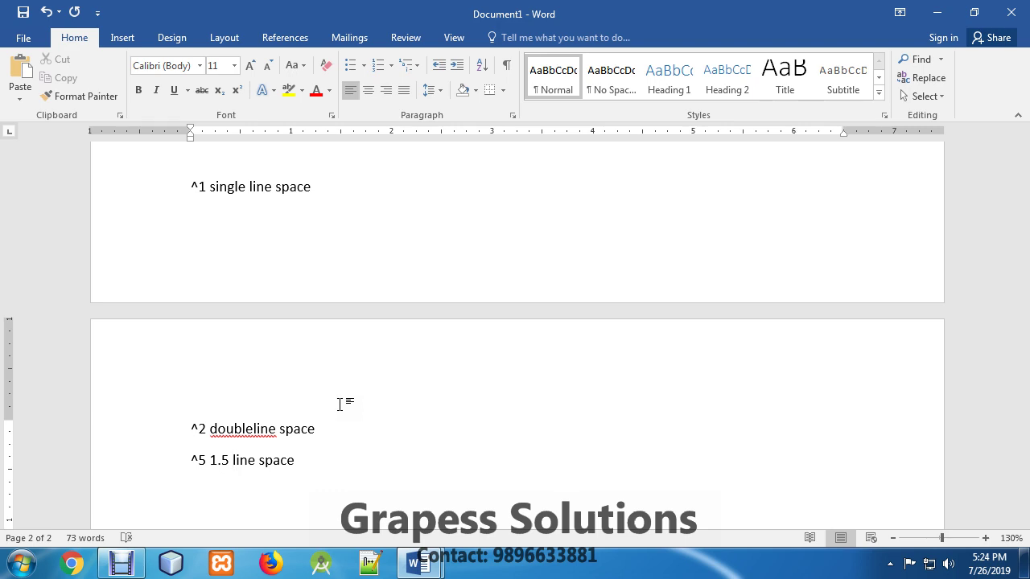
# Step: Insert an empty line above the spacing notes and bring Document2 back into view
pyautogui.scroll(3, 259, 386)
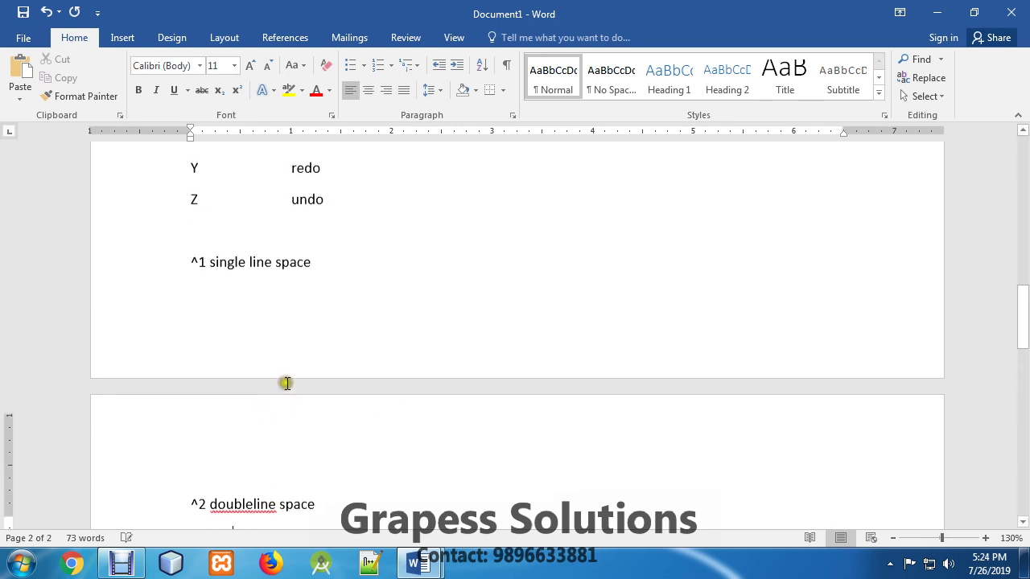
pyautogui.click(186, 329)
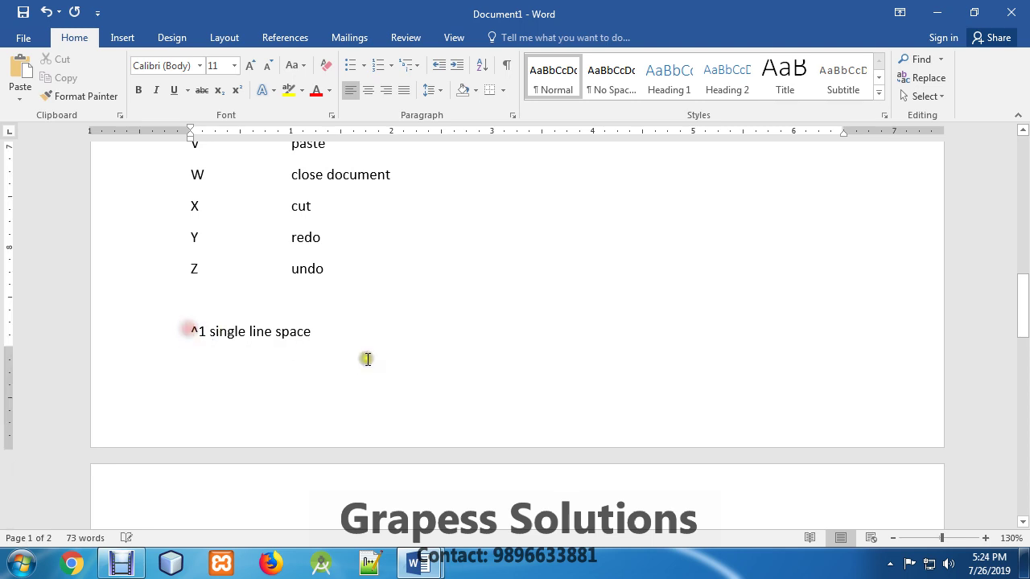
pyautogui.press('Return')
pyautogui.press('Return')
pyautogui.scroll(-8, 373, 365)
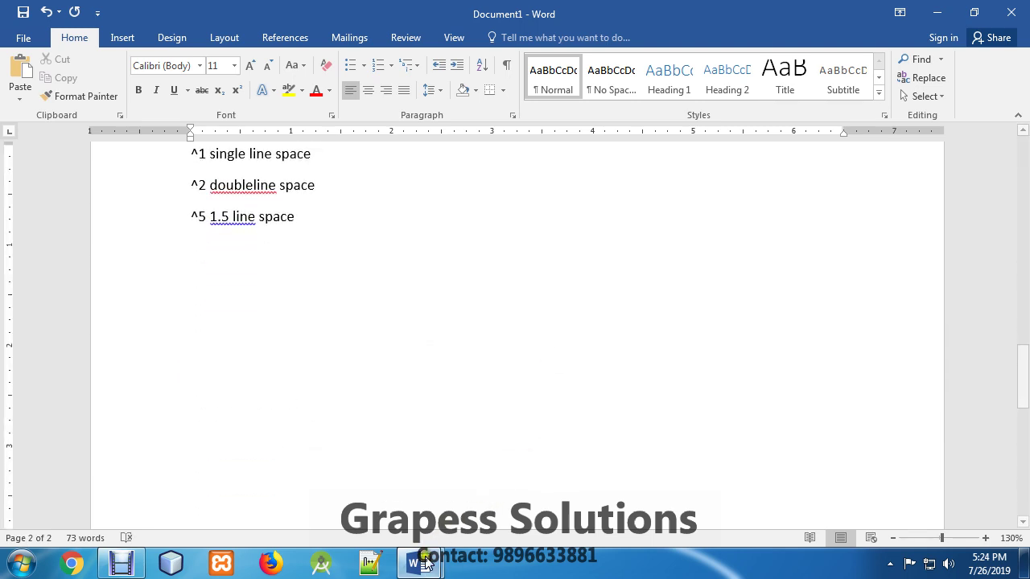
pyautogui.moveTo(418, 563)
pyautogui.click(292, 260)
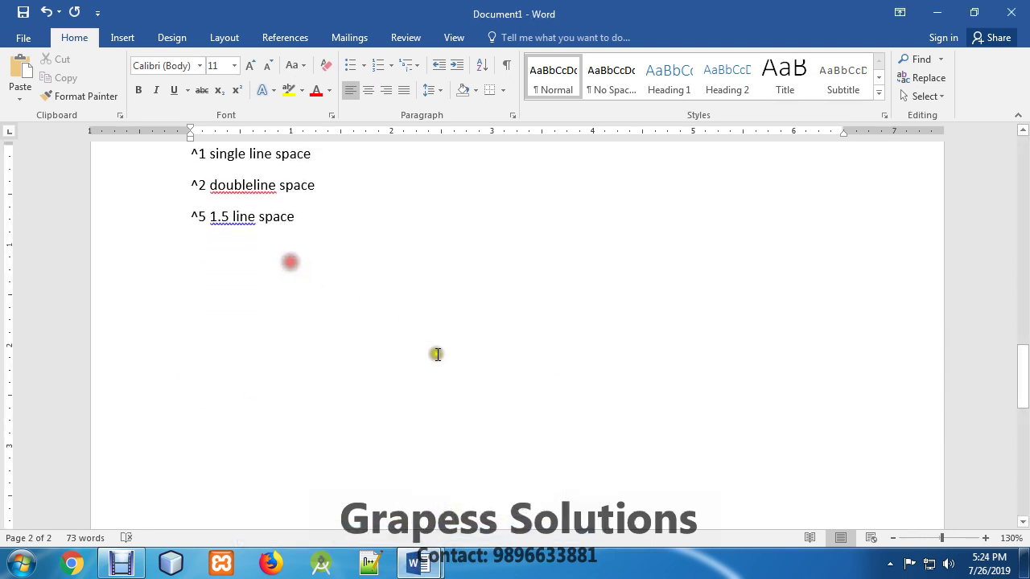
pyautogui.scroll(4, 398, 384)
pyautogui.scroll(10, 398, 384)
pyautogui.scroll(-10, 466, 426)
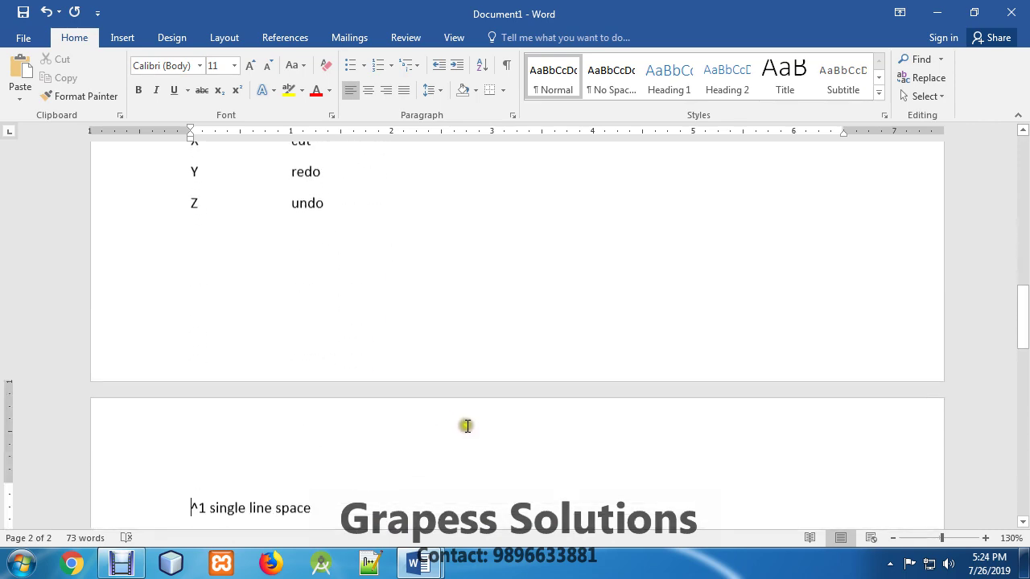
# Step: Switch to Document2 and try selecting its first line with the mouse, starting before 'Video'
pyautogui.moveTo(418, 563)
pyautogui.click(514, 410)
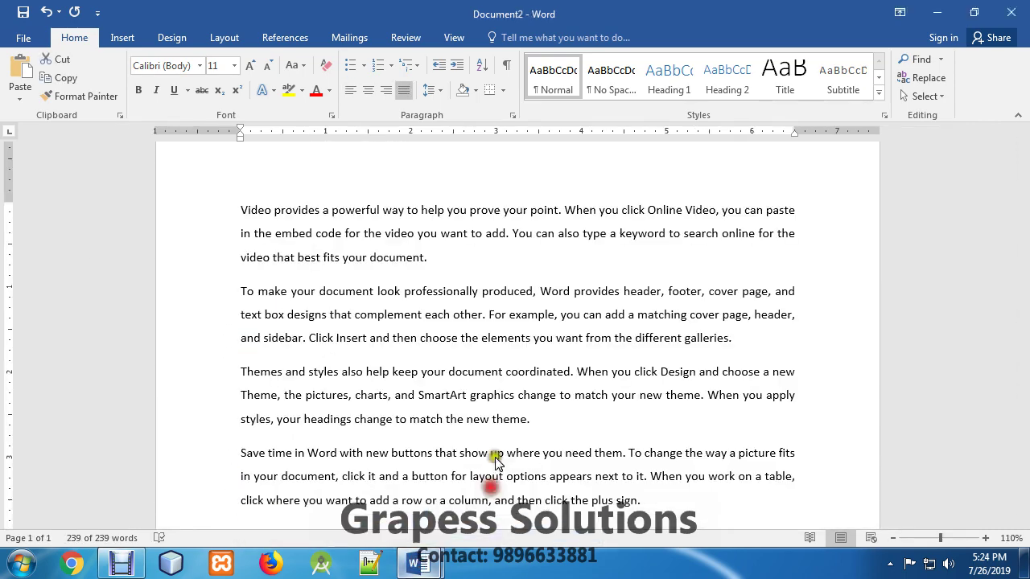
pyautogui.hotkey('ctrl', 'a')
pyautogui.click(488, 245)
pyautogui.moveTo(241, 210); pyautogui.dragTo(791, 213)
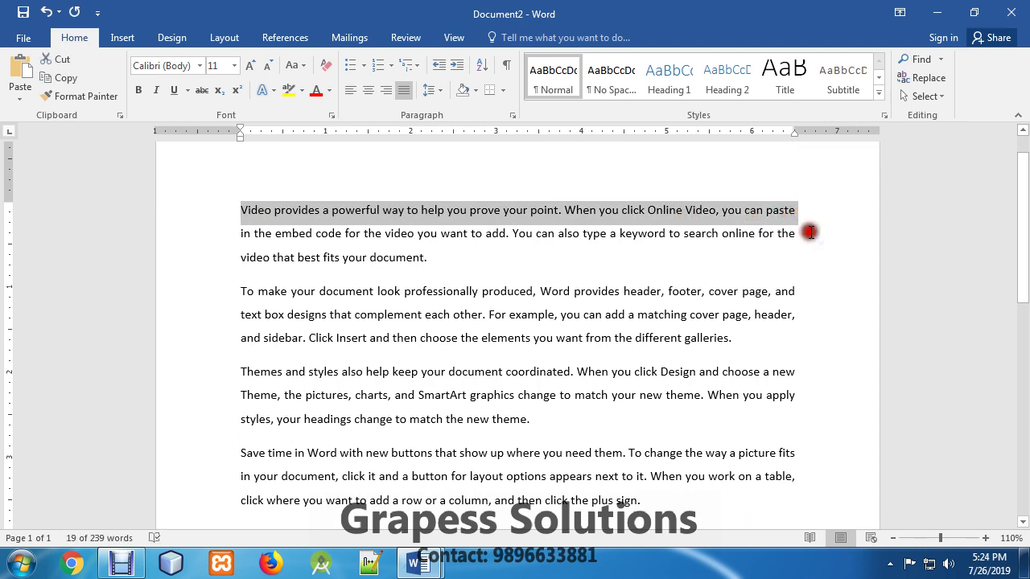
pyautogui.click(804, 233)
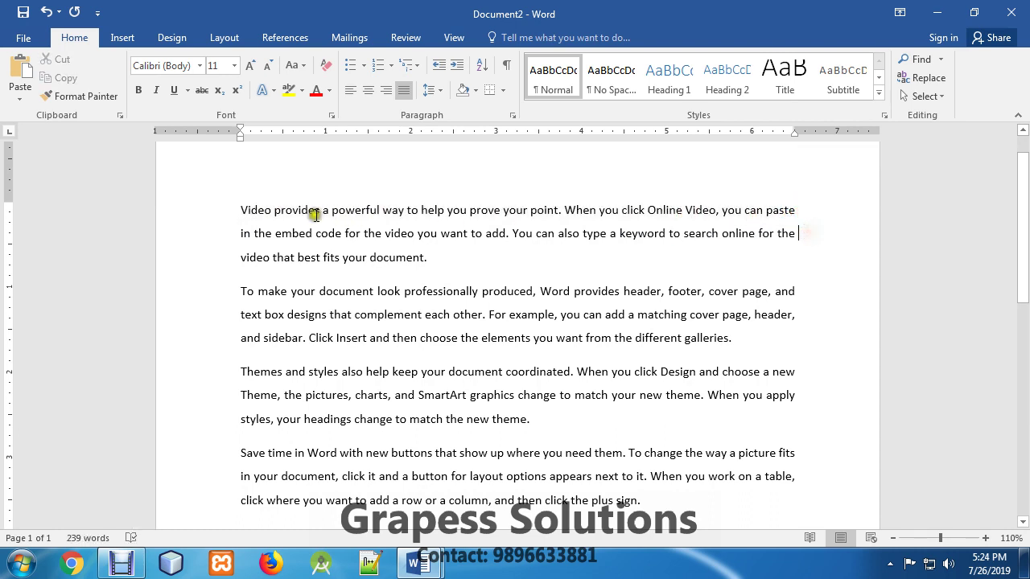
pyautogui.click(240, 210)
# Step: Extend a keyboard selection from 'Video' across the opening lines by line, character and word
pyautogui.hotkey('shift', 'End')
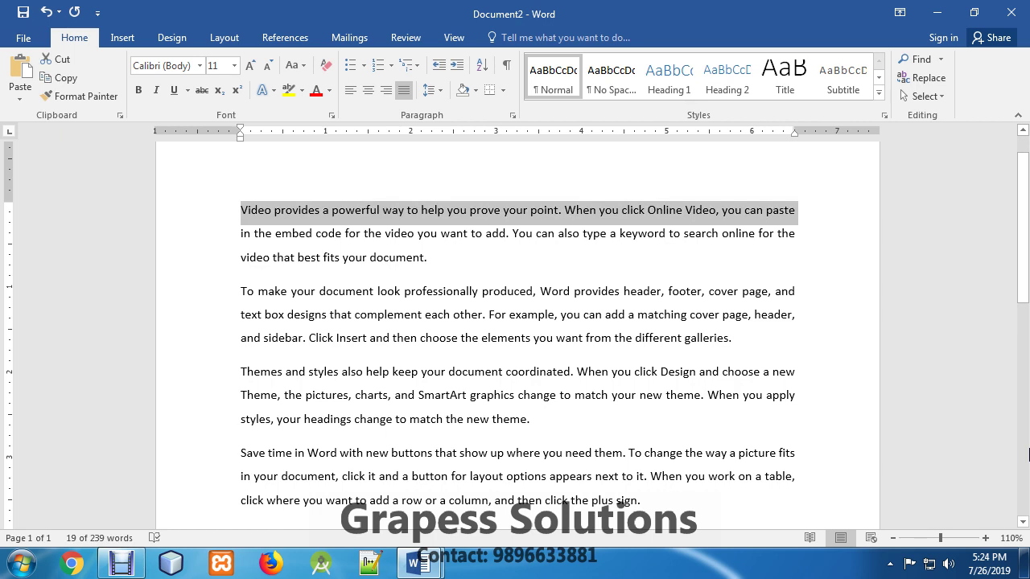
pyautogui.hotkey('shift', 'Down')
pyautogui.hotkey('shift', 'Down')
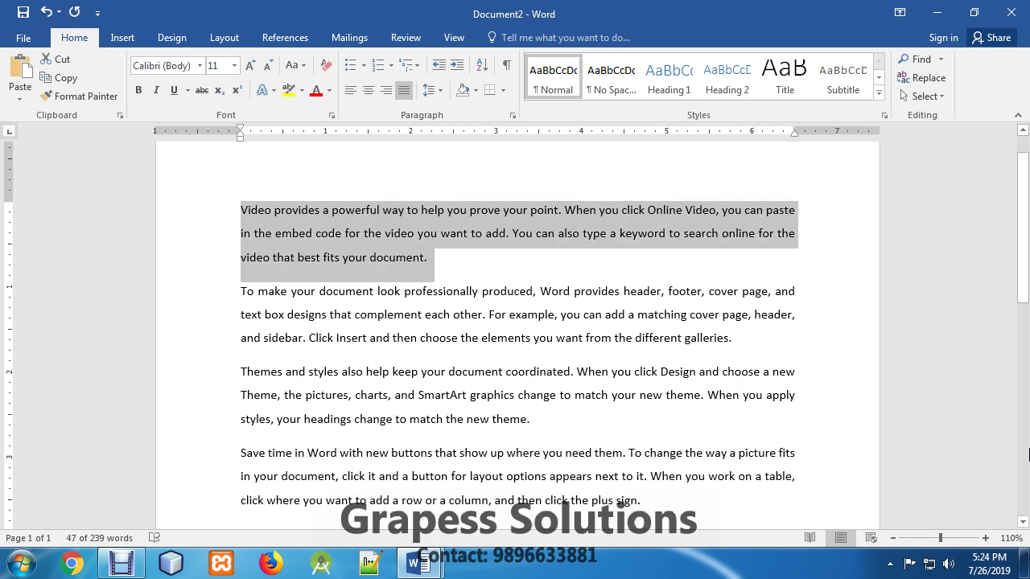
pyautogui.hotkey('shift', 'Down')
pyautogui.hotkey('shift', 'Up')
pyautogui.hotkey('shift', 'Up')
pyautogui.hotkey('shift', 'Up')
pyautogui.hotkey('shift', 'Up')
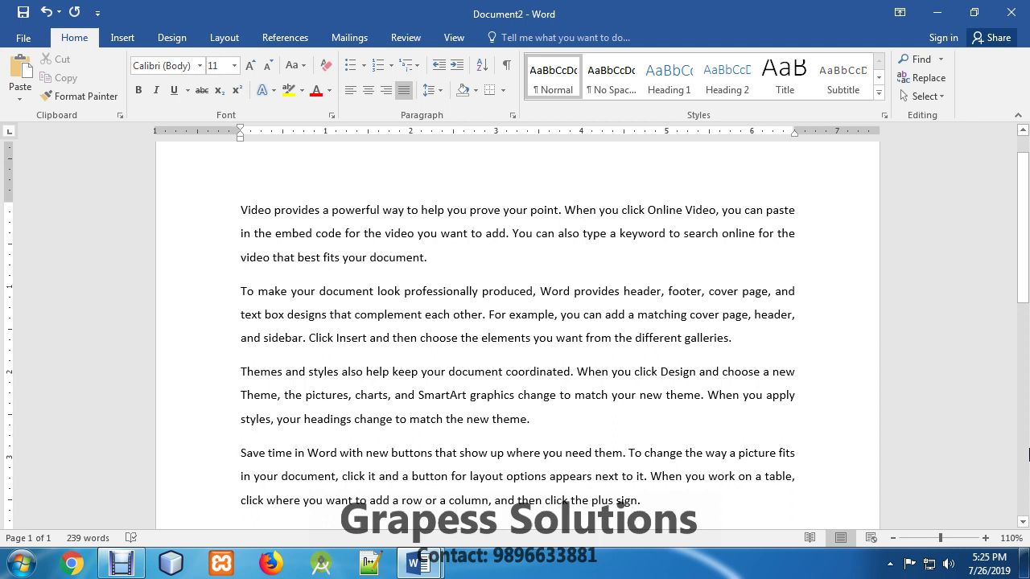
pyautogui.hotkey('shift', 'Right')
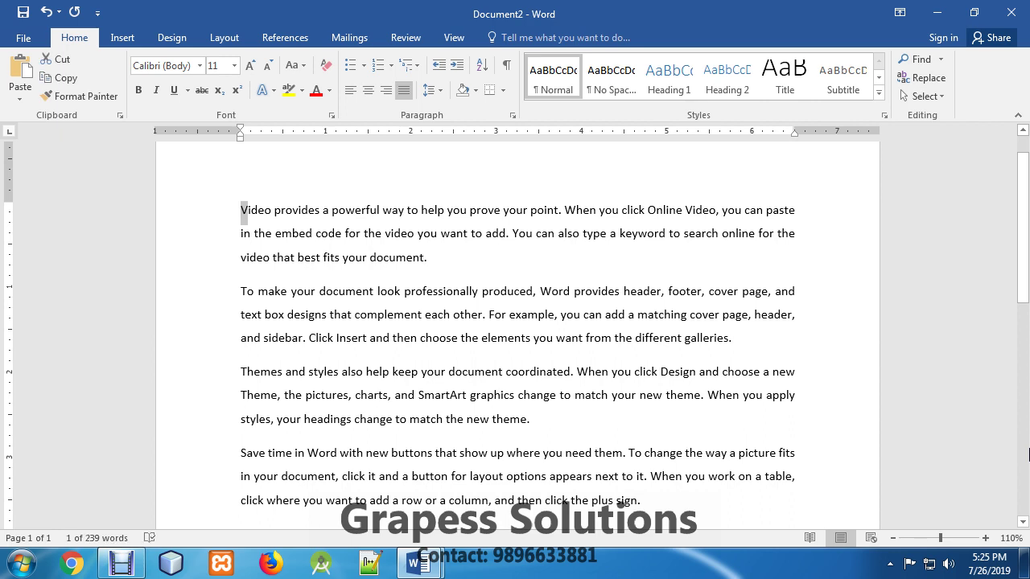
pyautogui.hotkey('shift', 'Right')
pyautogui.hotkey('shift', 'Right')
pyautogui.hotkey('shift', 'Right')
pyautogui.hotkey('shift', 'Right')
pyautogui.hotkey('shift', 'Right')
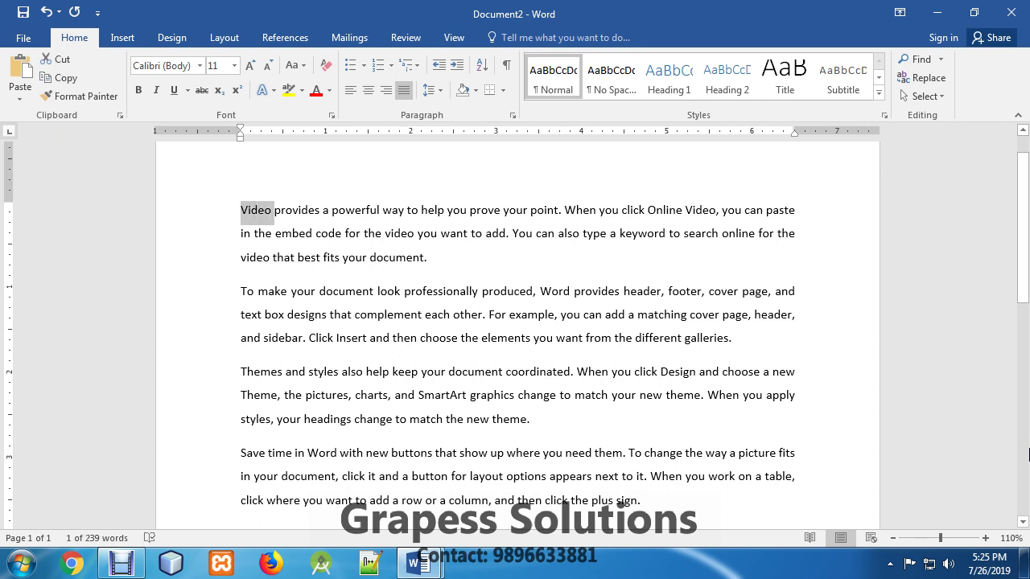
pyautogui.hotkey('shift', 'Right')
pyautogui.hotkey('ctrl', 'shift', 'Right')
pyautogui.hotkey('ctrl', 'shift', 'Right')
pyautogui.hotkey('ctrl', 'shift', 'Right')
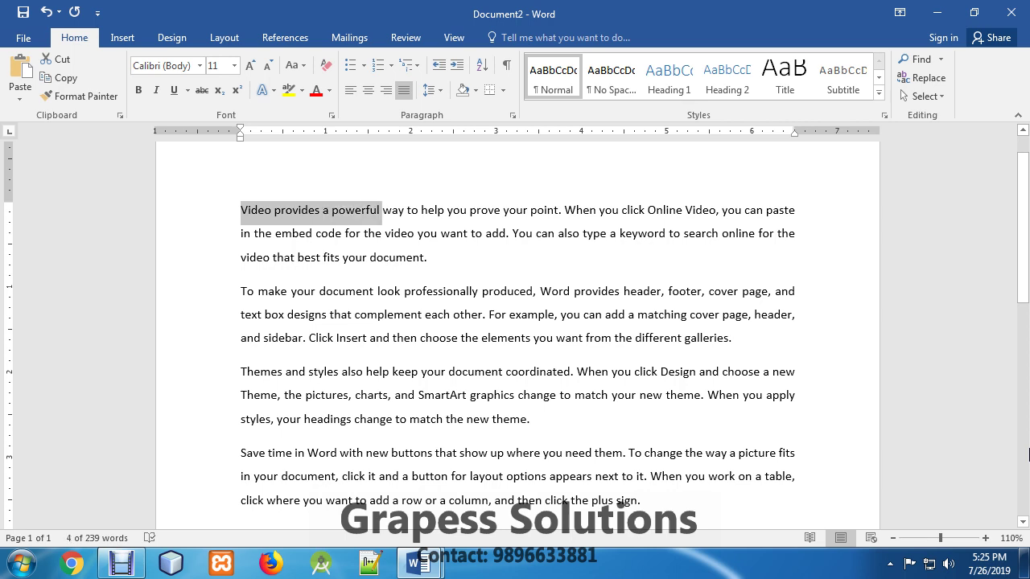
pyautogui.hotkey('ctrl', 'shift', 'Right')
pyautogui.hotkey('ctrl', 'shift', 'Right')
pyautogui.hotkey('ctrl', 'shift', 'Right')
pyautogui.hotkey('ctrl', 'shift', 'Right')
pyautogui.hotkey('ctrl', 'shift', 'Right')
pyautogui.hotkey('ctrl', 'shift', 'Right')
pyautogui.hotkey('ctrl', 'shift', 'Right')
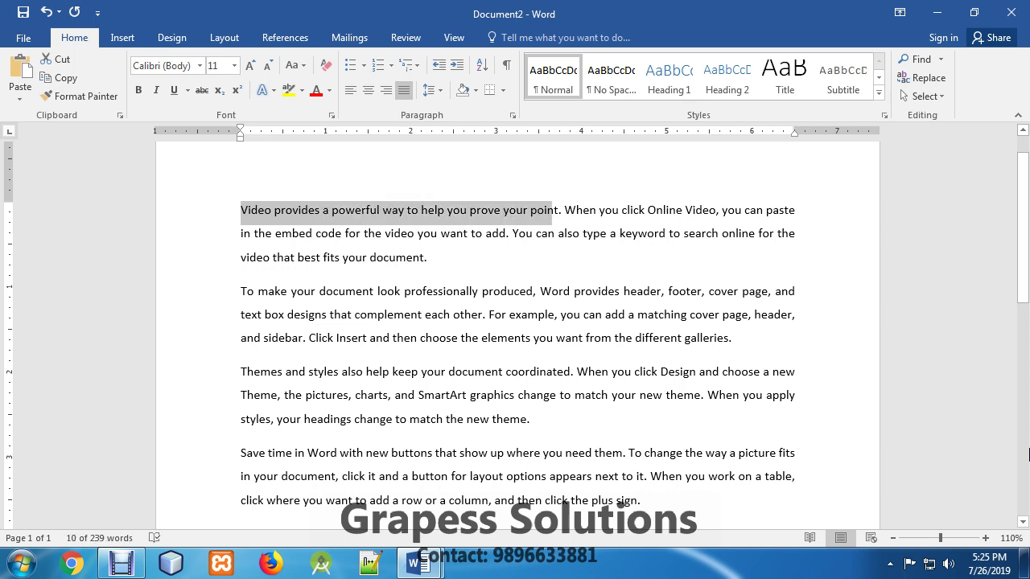
pyautogui.hotkey('shift', 'Right')
pyautogui.hotkey('shift', 'Right')
pyautogui.hotkey('shift', 'End')
# Step: Select exactly Document2's first line with Home and Shift+End, then underline it with Ctrl+U
pyautogui.press('Home')
pyautogui.hotkey('shift', 'End')
pyautogui.press('Home')
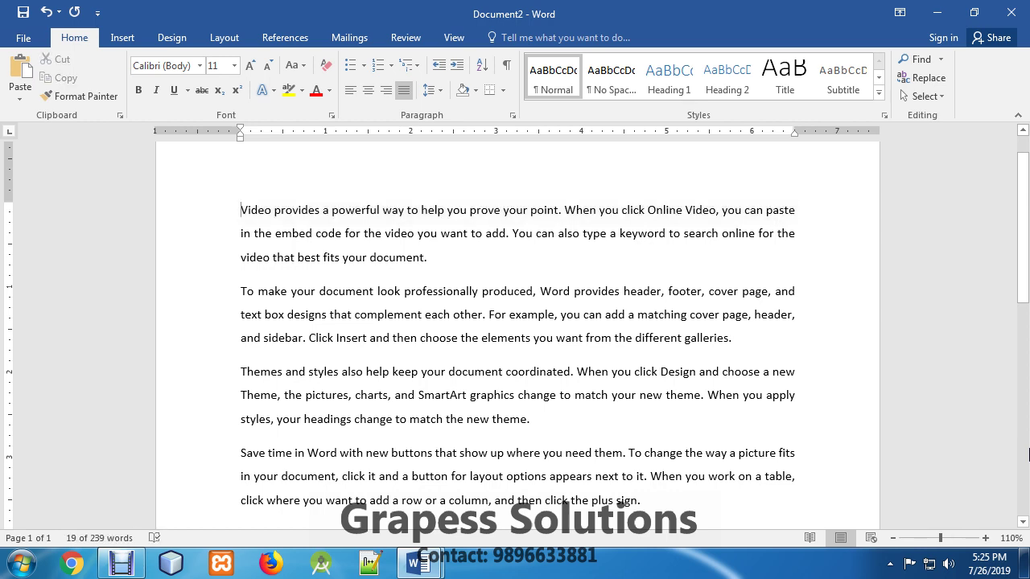
pyautogui.hotkey('shift', 'End')
pyautogui.press('Home')
pyautogui.hotkey('shift', 'End')
pyautogui.press('Home')
pyautogui.hotkey('shift', 'End')
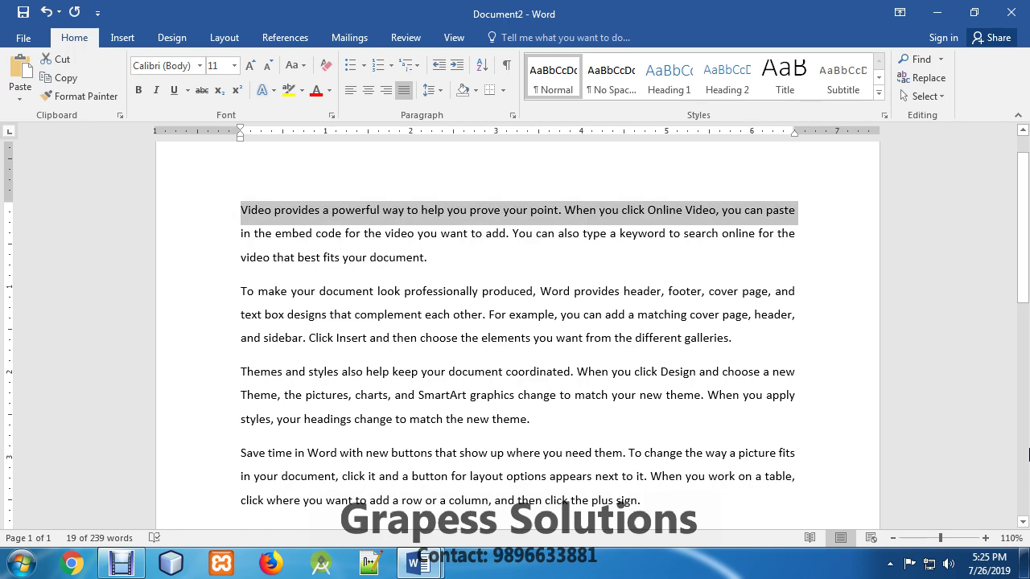
pyautogui.hotkey('ctrl', 'shift', 'End')
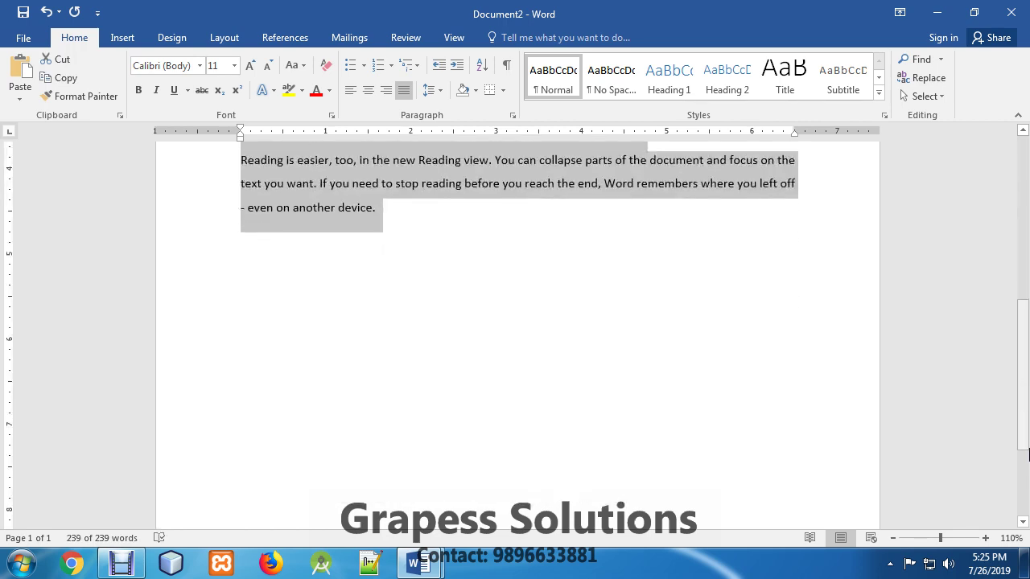
pyautogui.hotkey('ctrl', 'Home')
pyautogui.hotkey('shift', 'End')
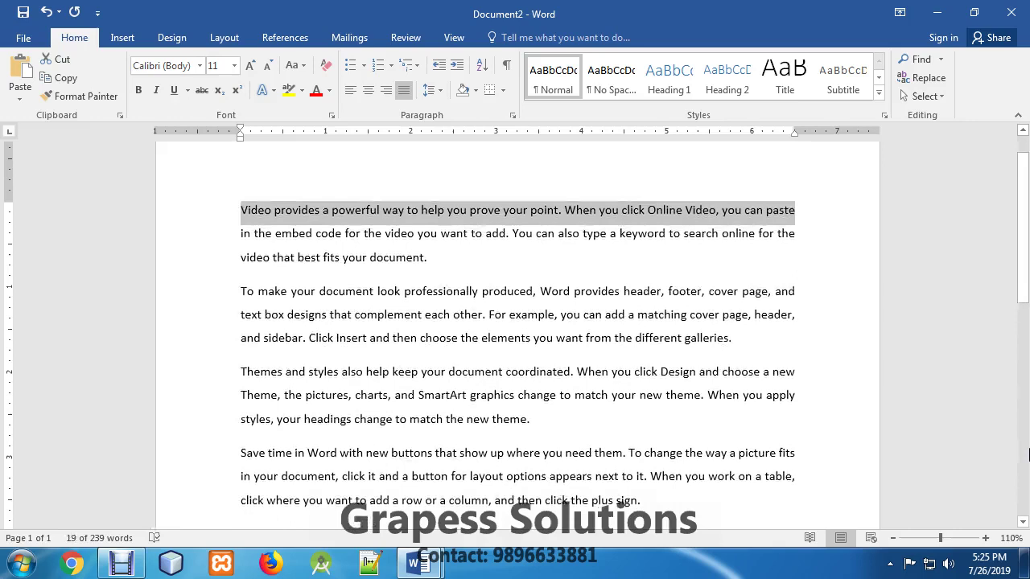
pyautogui.hotkey('ctrl', 'u')
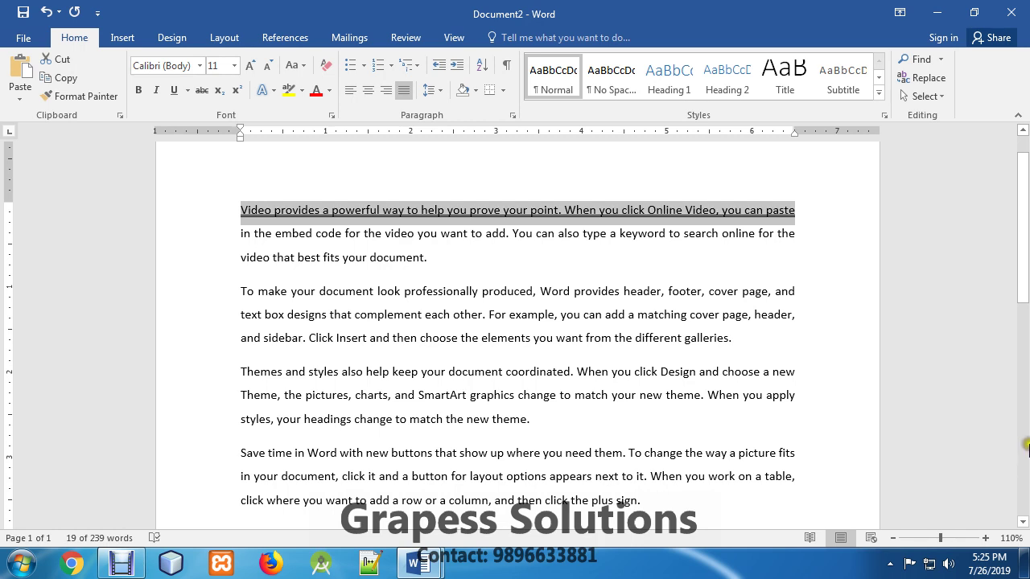
# Step: Check the underlined first line, then bring Document1 back on screen
pyautogui.moveTo(800, 214); pyautogui.dragTo(143, 214)
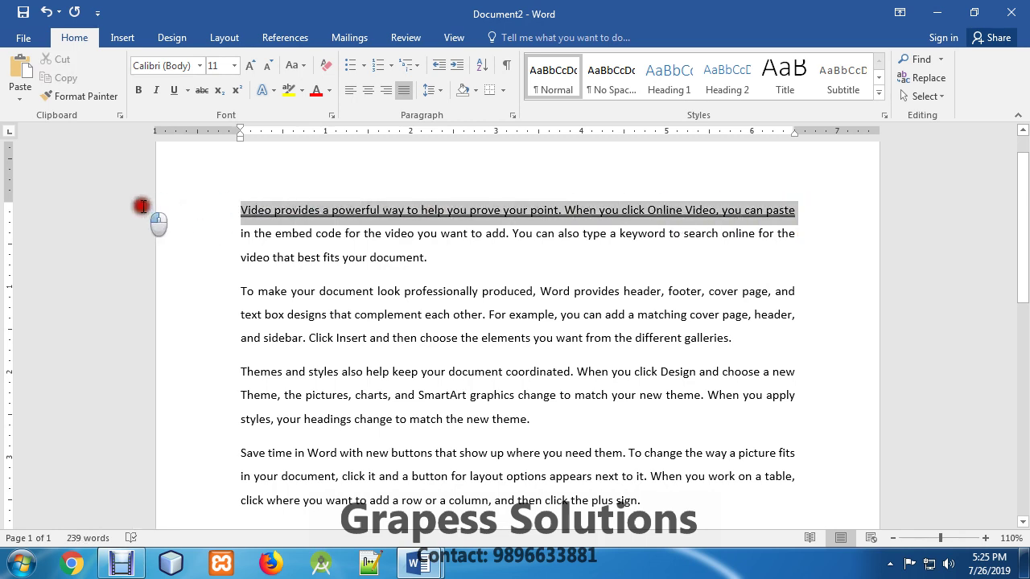
pyautogui.click(308, 304)
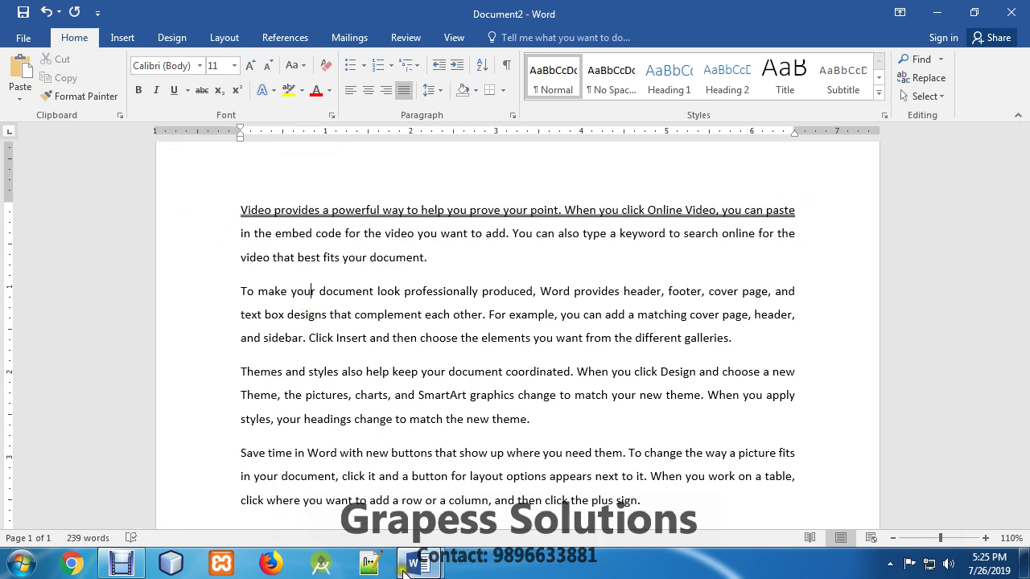
pyautogui.moveTo(417, 563)
pyautogui.click(349, 493)
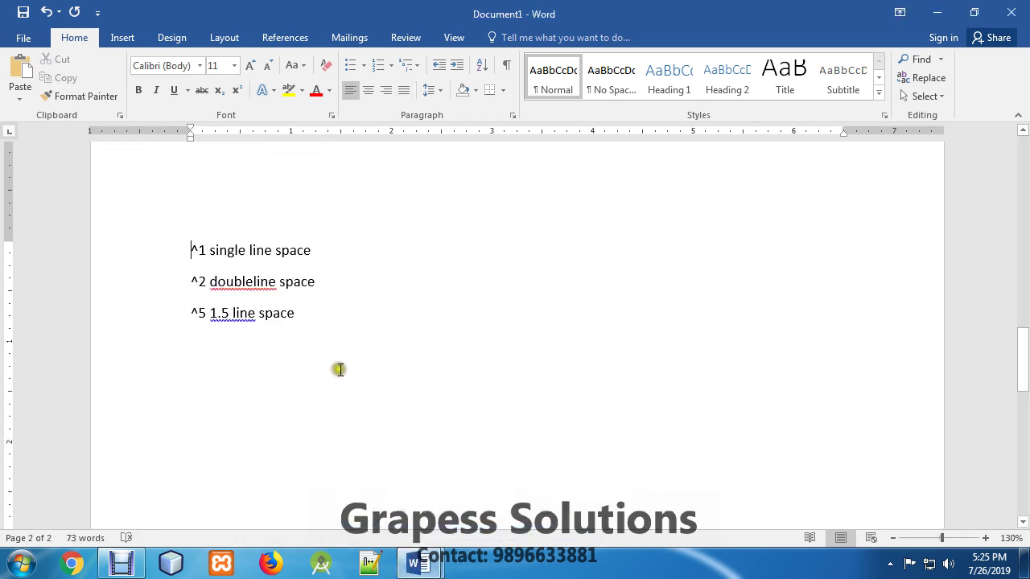
# Step: Add a 'Shift + ctrl D' note line below the 1.5 line space note, with a capital D
pyautogui.click(355, 322)
pyautogui.press('Return')
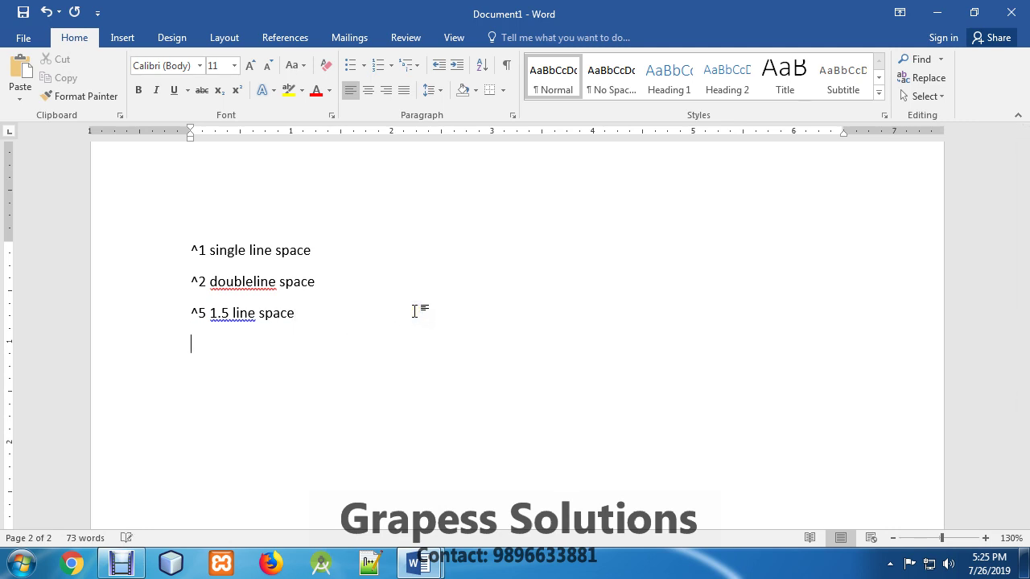
pyautogui.write('sh')
pyautogui.write('ift +')
pyautogui.write(' ctrl')
pyautogui.write(' d')
pyautogui.press('Return')
pyautogui.press('Up')
pyautogui.press('End')
pyautogui.hotkey('shift', 'Left')
pyautogui.write('D')
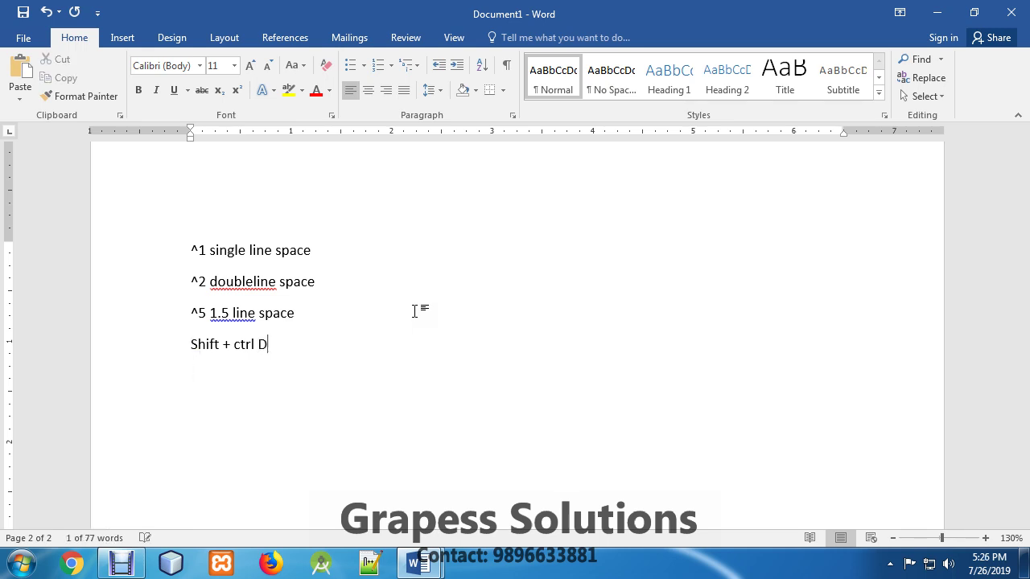
# Step: Fix the note's description so it reads 'double under line'
pyautogui.press('Down')
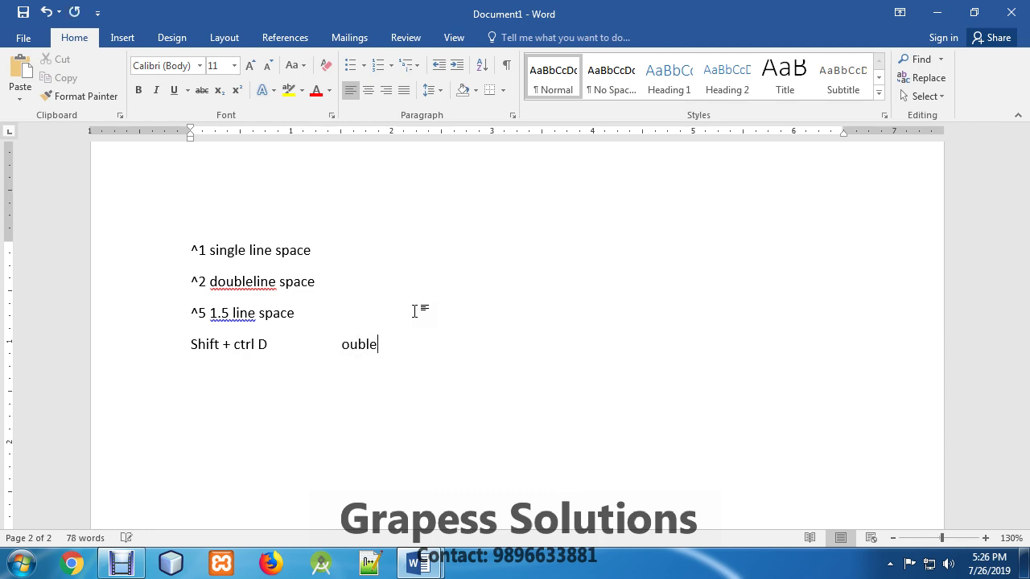
pyautogui.hotkey('ctrl', 'shift', 'Left')
pyautogui.write('doub')
# Step: Review the A, B and C shortcut lines at the top, then switch to Document2
pyautogui.scroll(10, 232, 266)
pyautogui.scroll(4, 264, 269)
pyautogui.scroll(2, 266, 271)
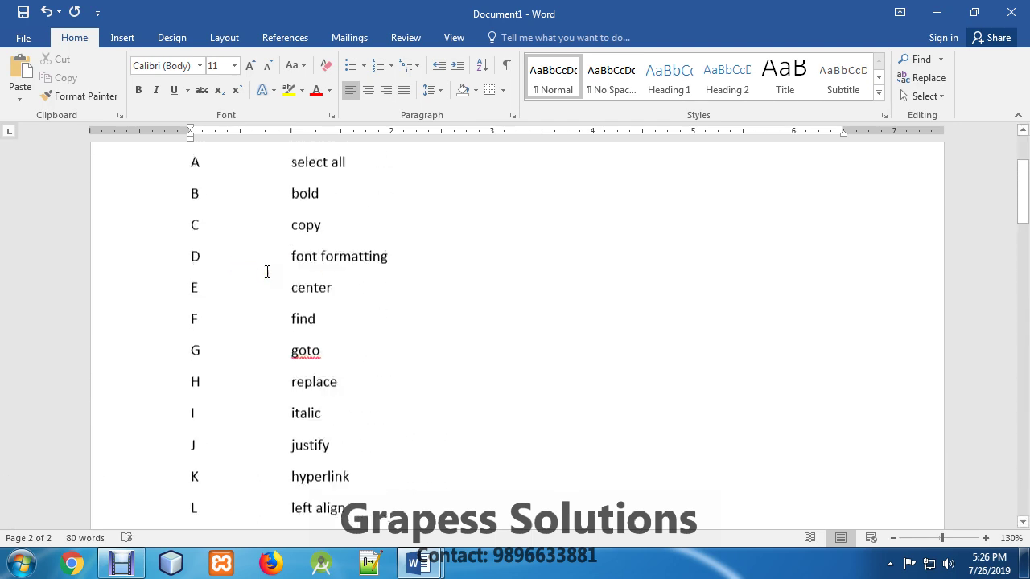
pyautogui.scroll(1, 296, 283)
pyautogui.moveTo(182, 269)
pyautogui.mouseDown()
pyautogui.moveTo(345, 345)
pyautogui.moveTo(391, 397)
pyautogui.mouseUp()
pyautogui.click(313, 425)
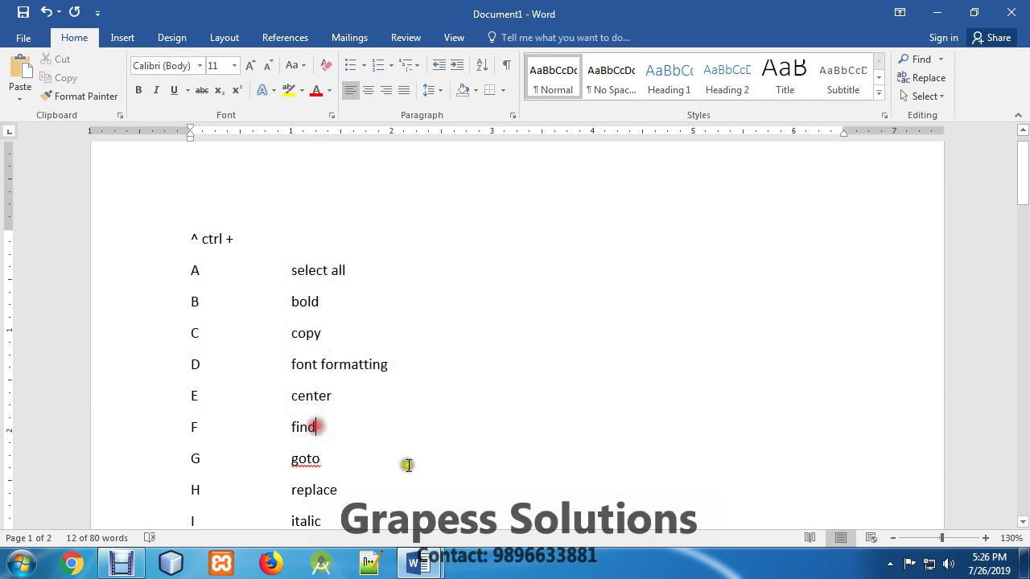
pyautogui.moveTo(417, 563)
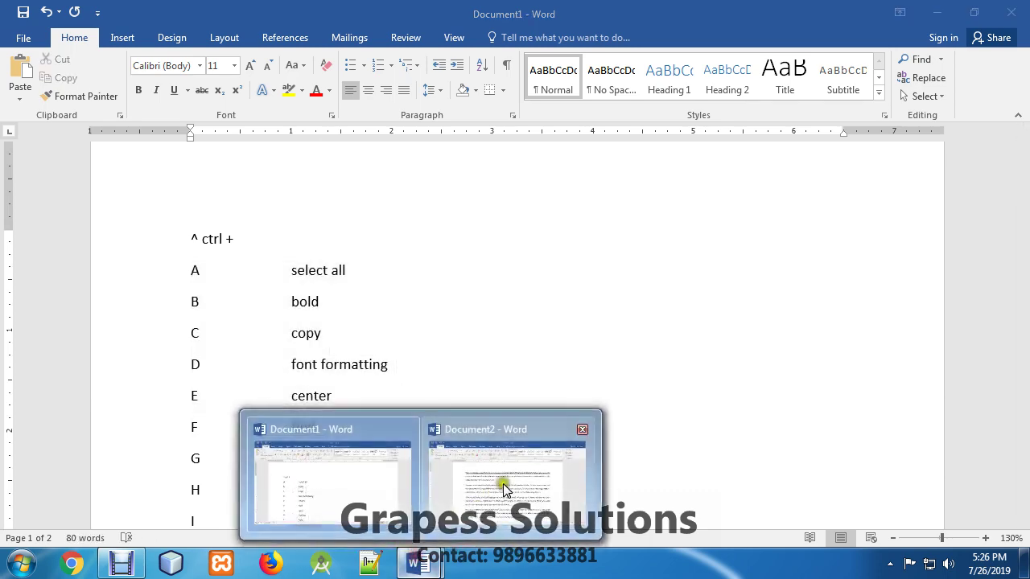
pyautogui.click(502, 481)
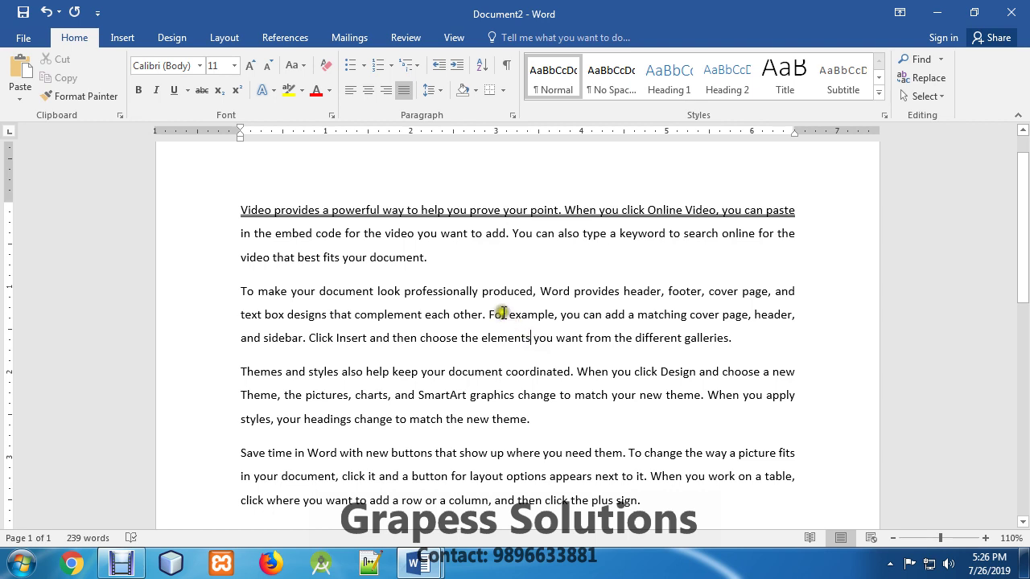
# Step: Search Document2 in the Navigation pane, then open Find and Replace with 'you' as the find text
pyautogui.click(491, 291)
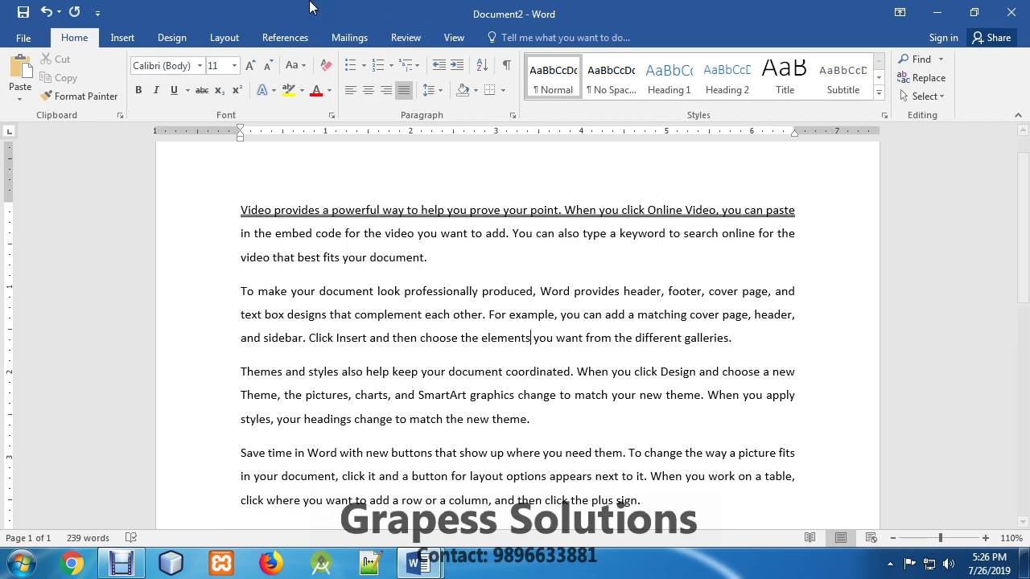
pyautogui.scroll(-3, 435, 339)
pyautogui.scroll(4, 436, 339)
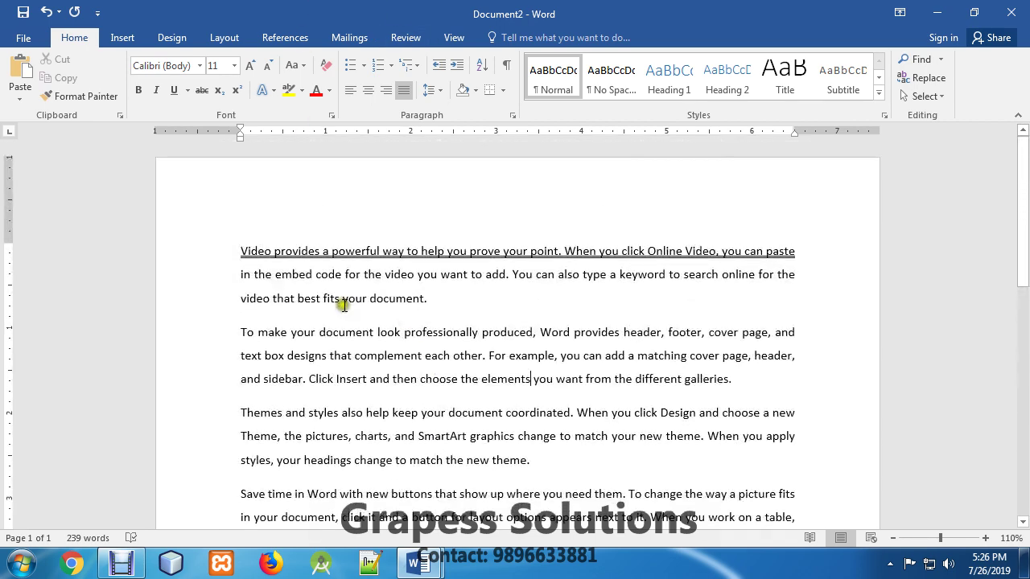
pyautogui.hotkey('ctrl', 'f')
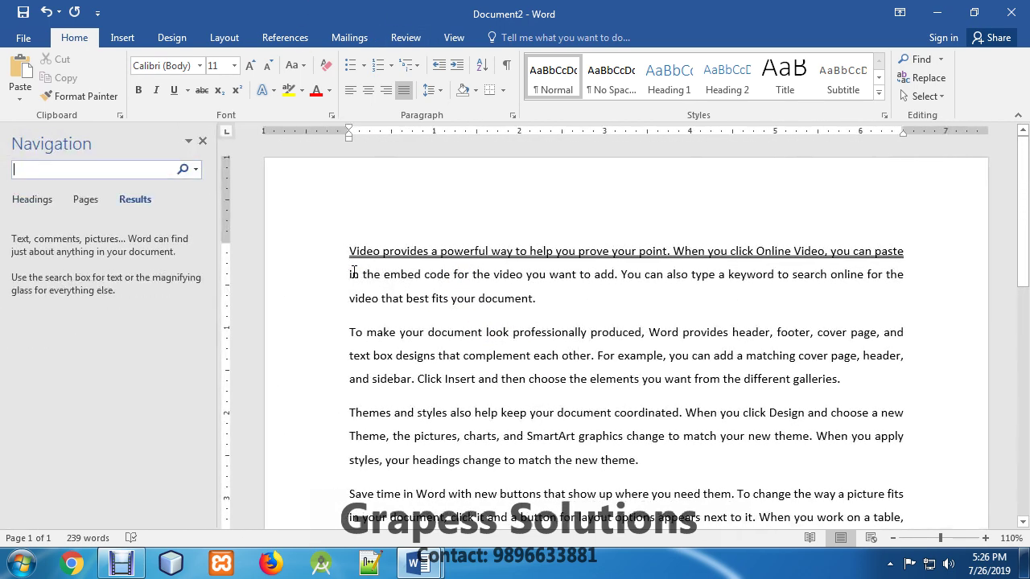
pyautogui.write('yout')
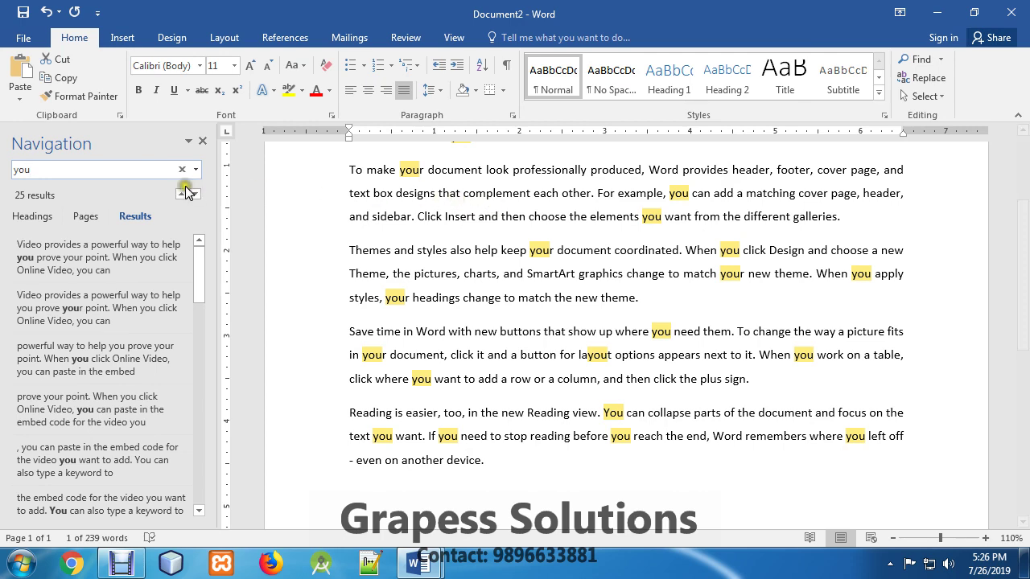
pyautogui.click(203, 141)
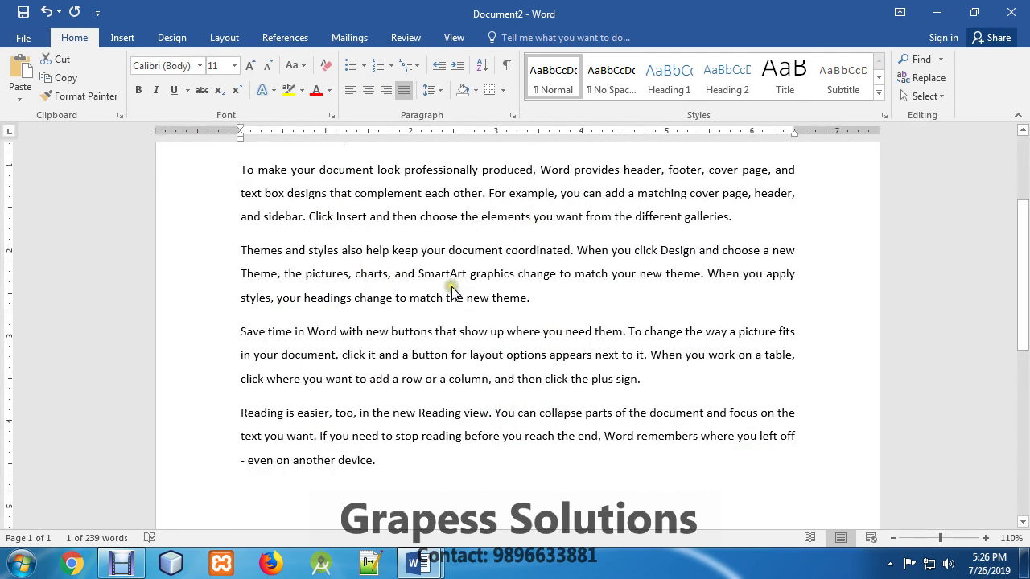
pyautogui.hotkey('ctrl', 'h')
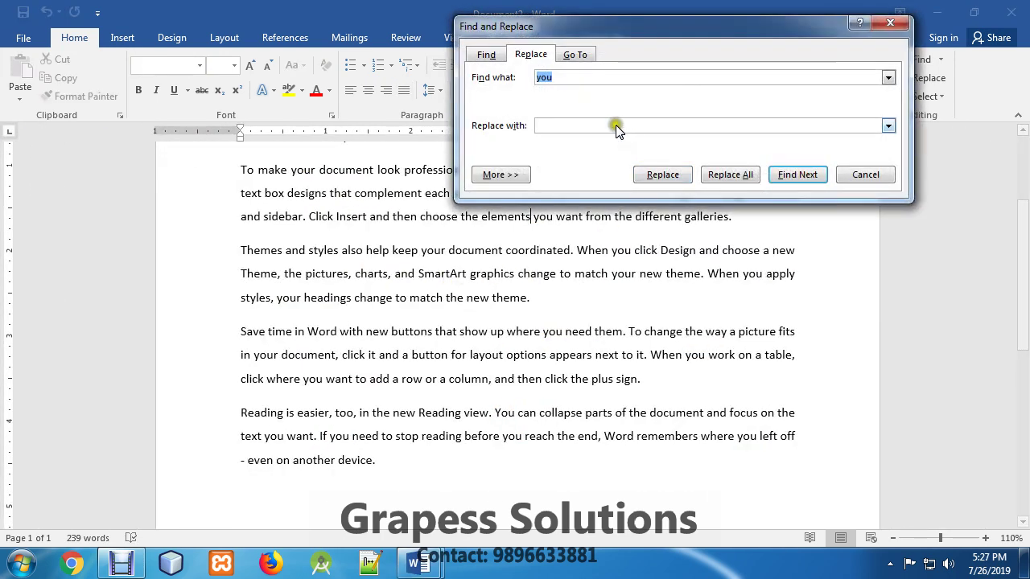
# Step: Replace all 25 occurrences of 'you' with 'TUM', confirm the message, and close the dialog
pyautogui.click(577, 127)
pyautogui.write('TUM')
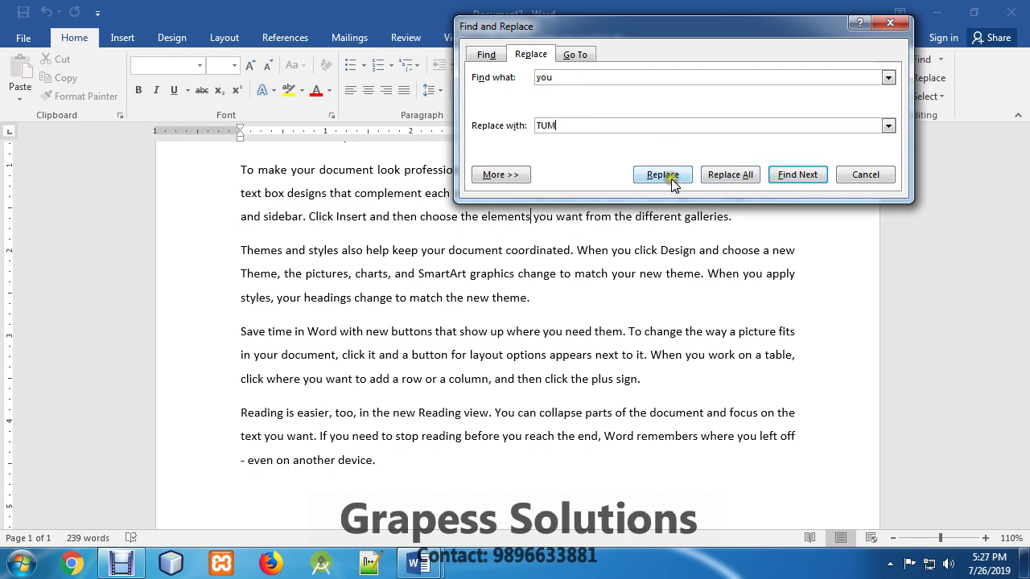
pyautogui.click(739, 178)
pyautogui.click(521, 322)
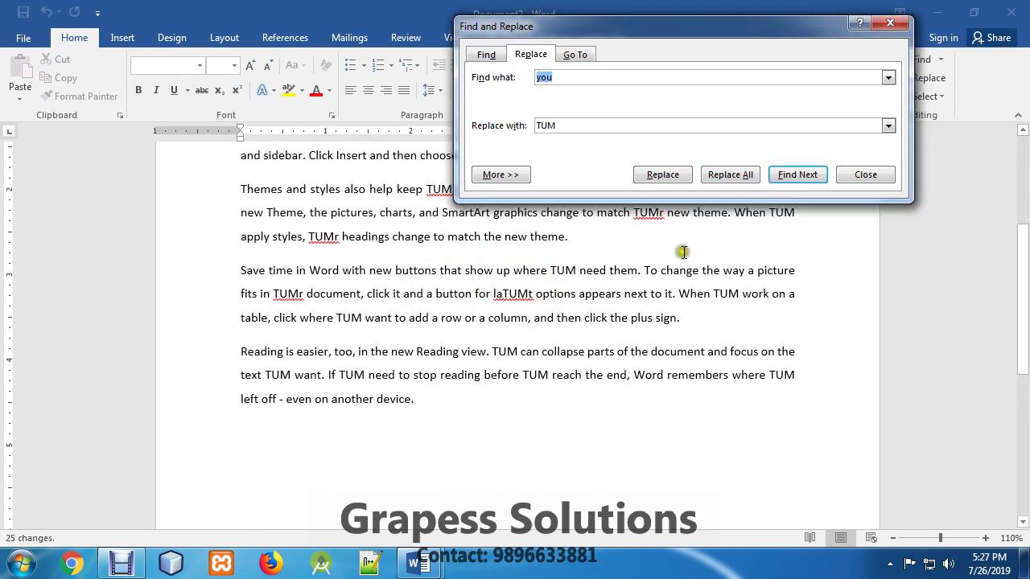
pyautogui.click(889, 23)
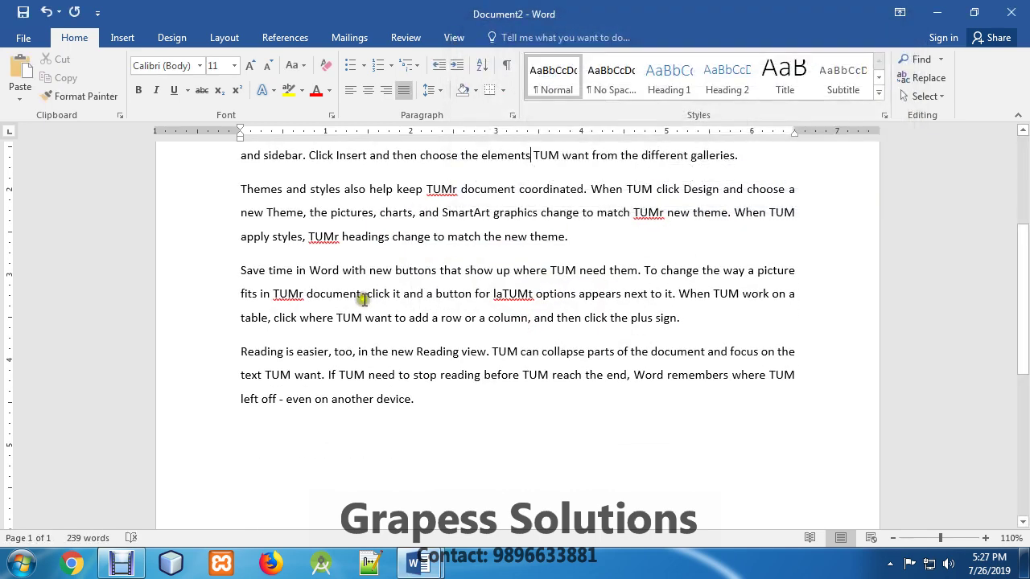
pyautogui.click(338, 236)
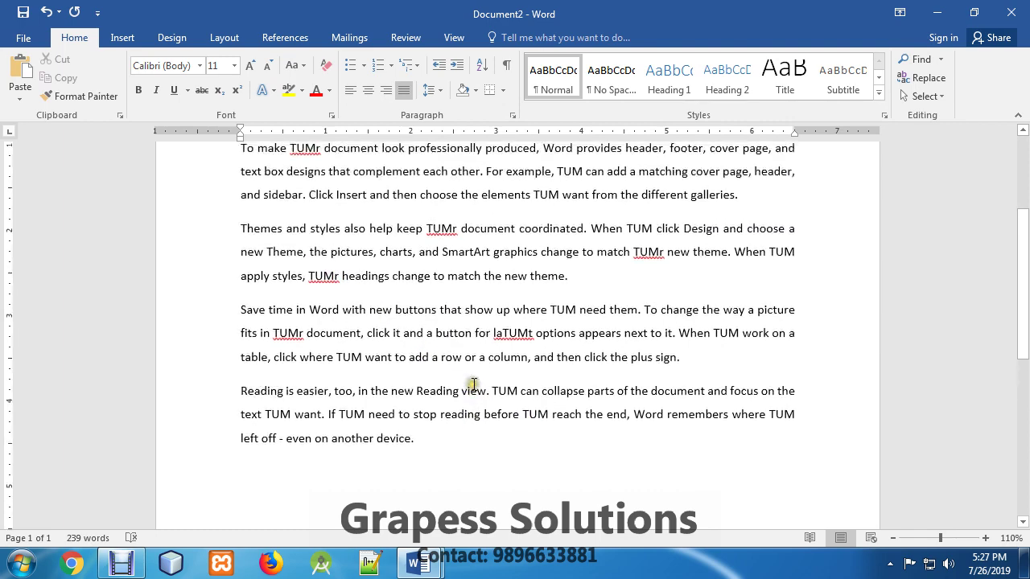
pyautogui.scroll(5, 473, 384)
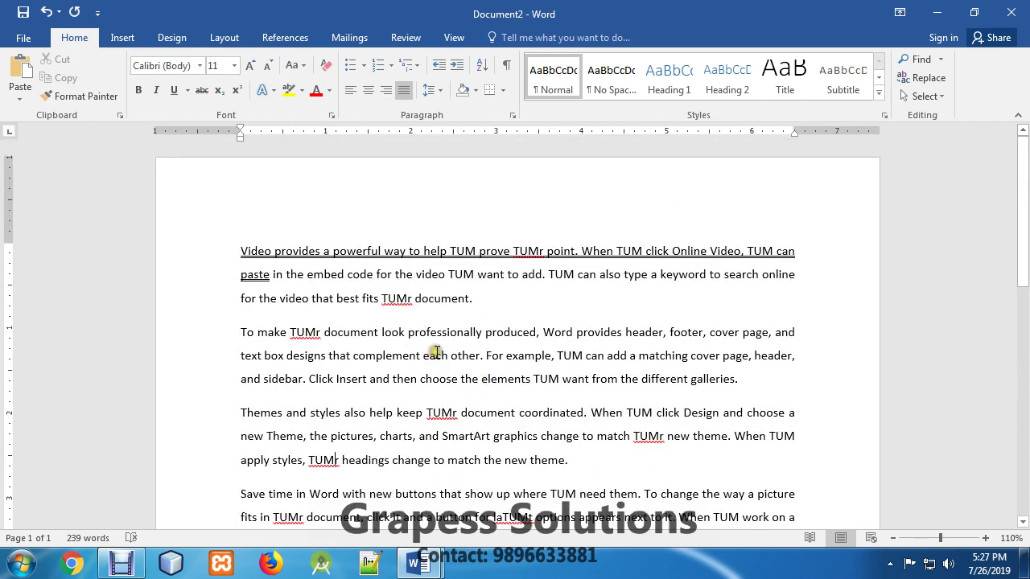
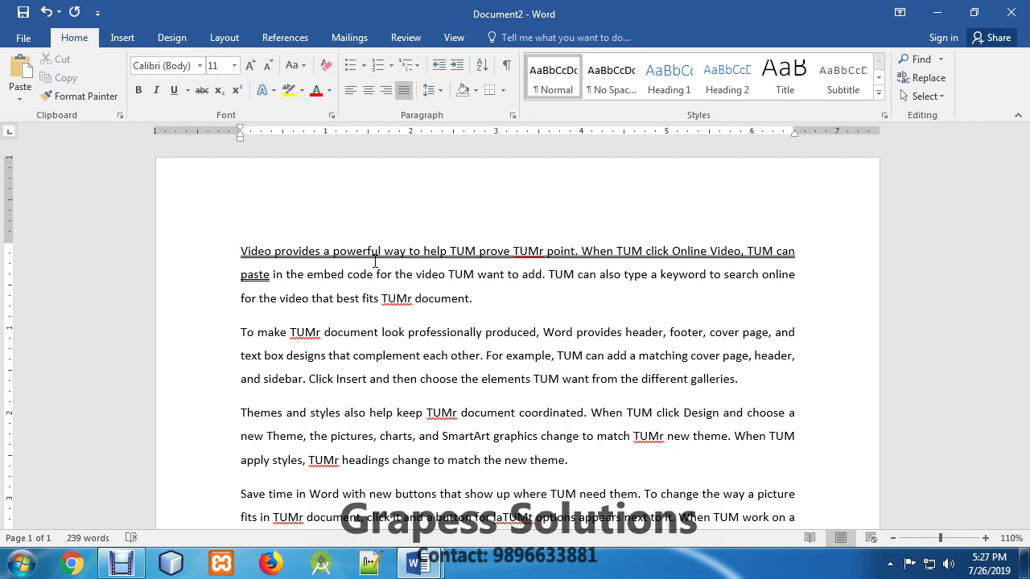
# Step: Bring Document1 to the front and review its shortcut list around goto and E–G
pyautogui.click(417, 563)
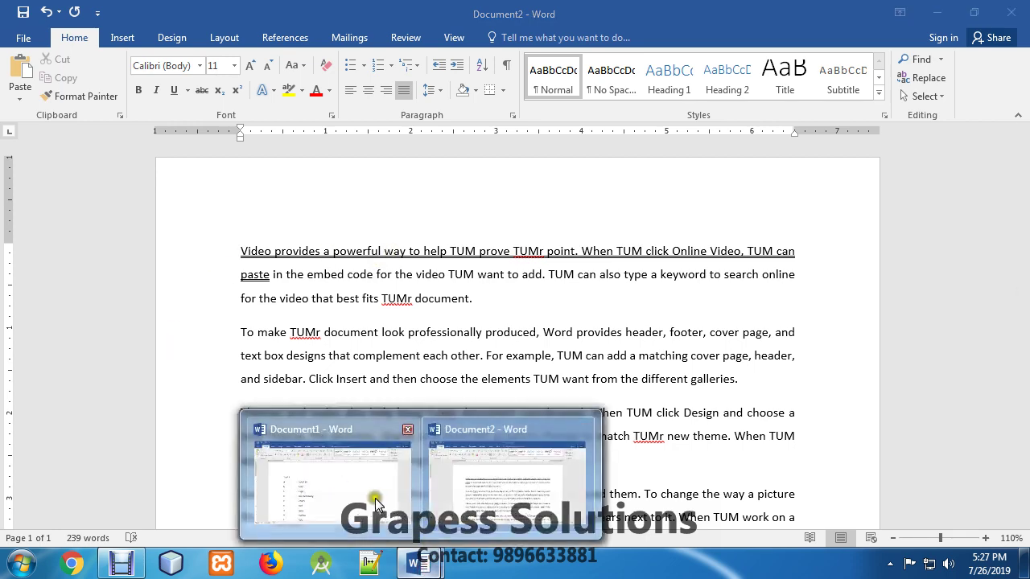
pyautogui.click(348, 480)
pyautogui.click(332, 455)
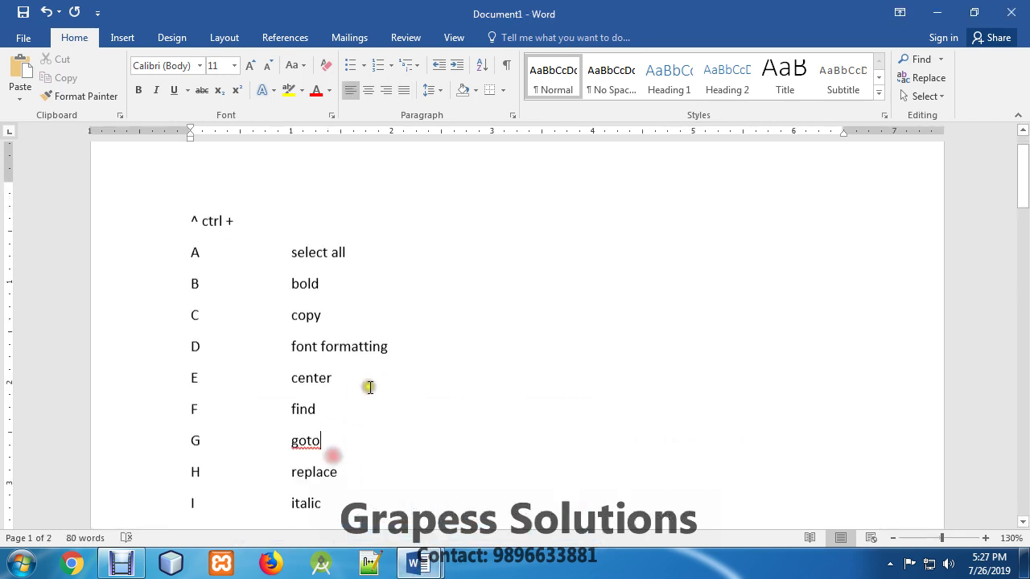
pyautogui.scroll(-2, 369, 387)
pyautogui.moveTo(188, 298); pyautogui.dragTo(352, 364)
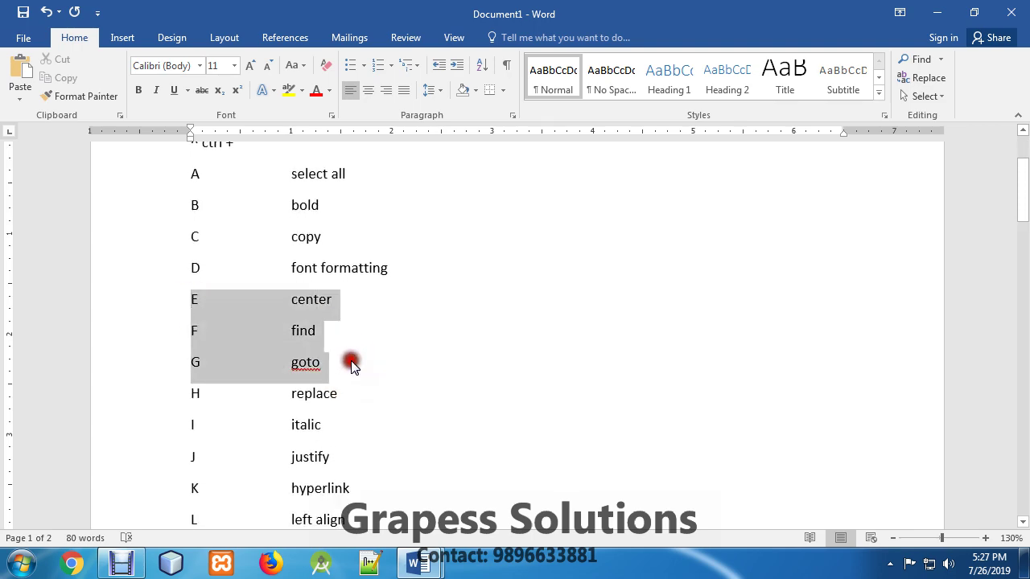
pyautogui.click(380, 368)
# Step: In Document2, start an empty line below the last paragraph and extend it to three pages
pyautogui.click(418, 563)
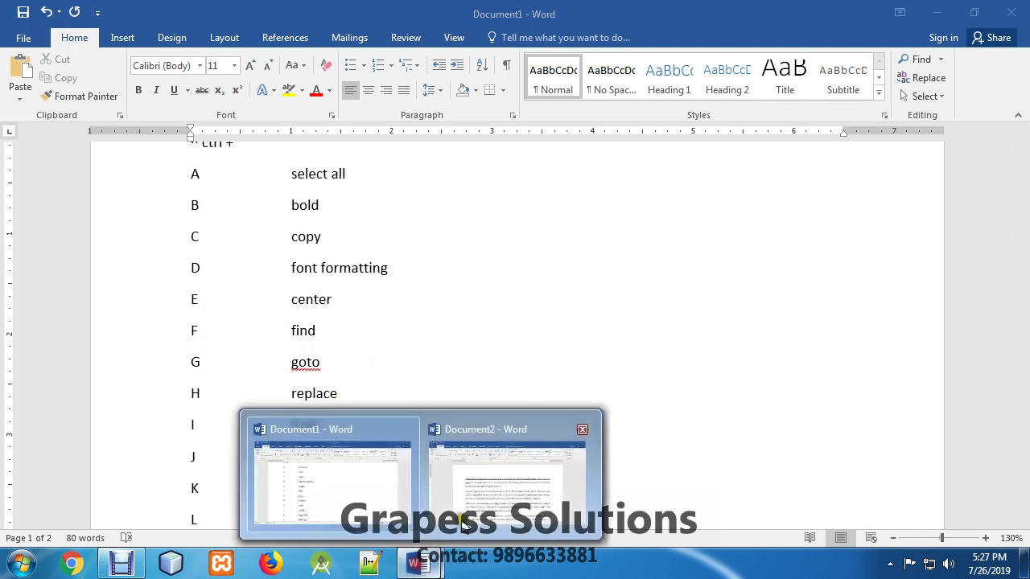
pyautogui.click(465, 523)
pyautogui.scroll(-5, 552, 407)
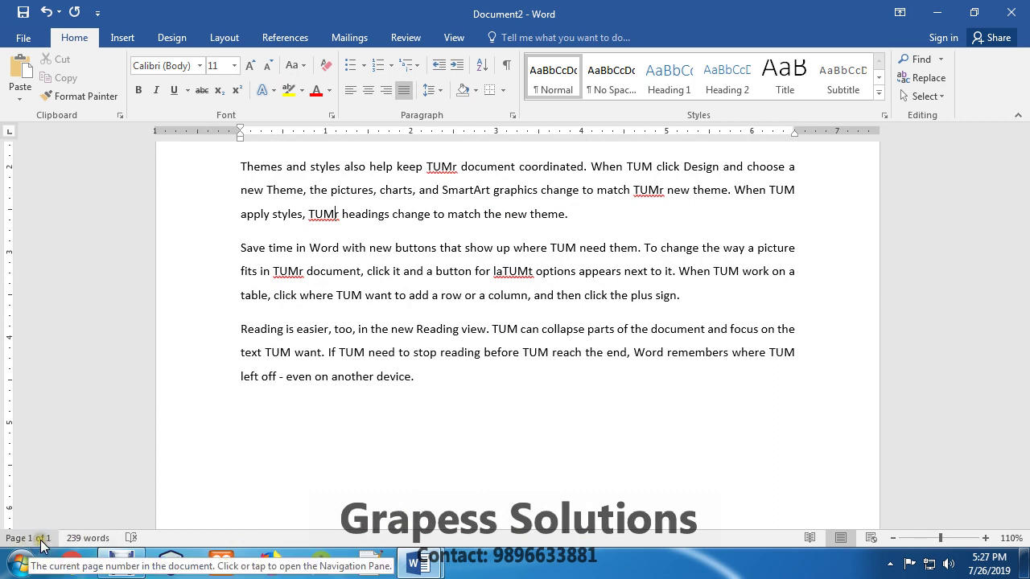
pyautogui.doubleClick(506, 406)
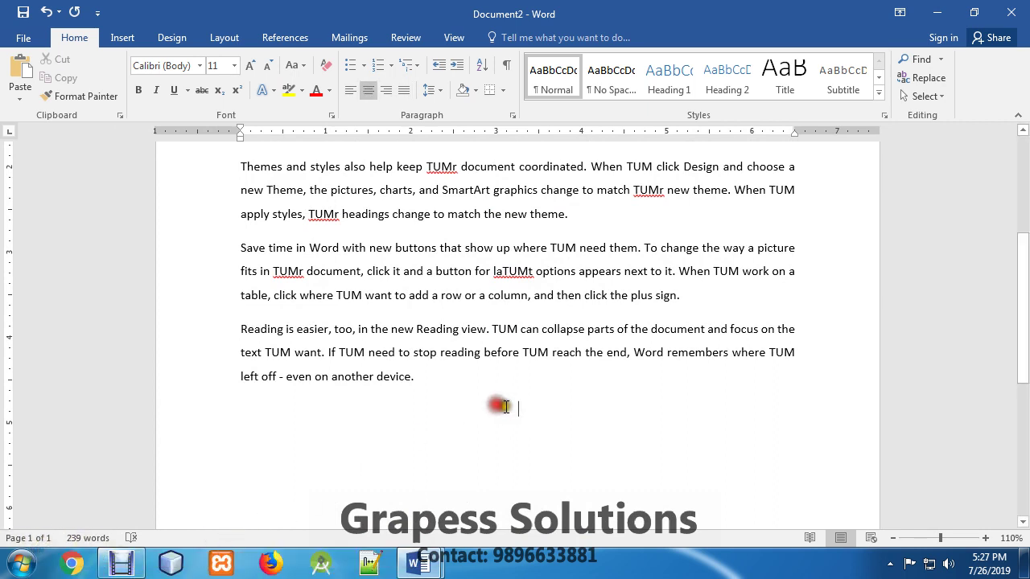
pyautogui.scroll(-3, 507, 402)
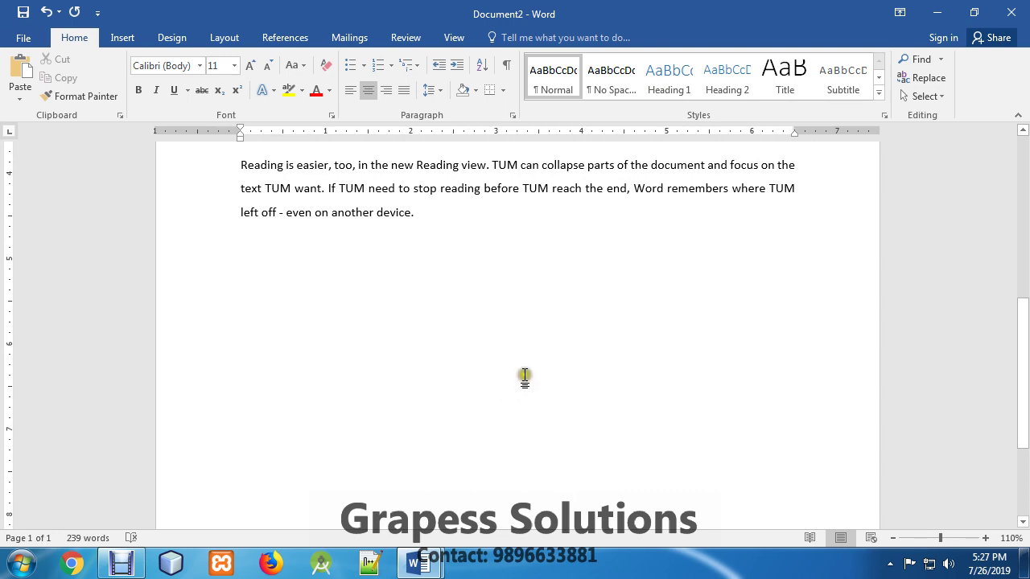
pyautogui.click(524, 375)
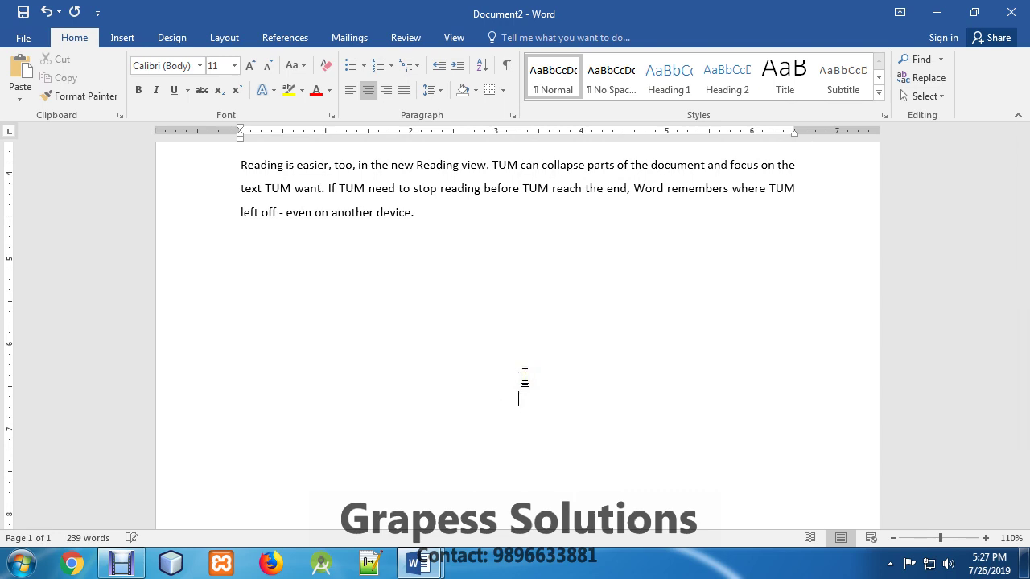
pyautogui.scroll(-1, 524, 376)
pyautogui.scroll(-2, 524, 375)
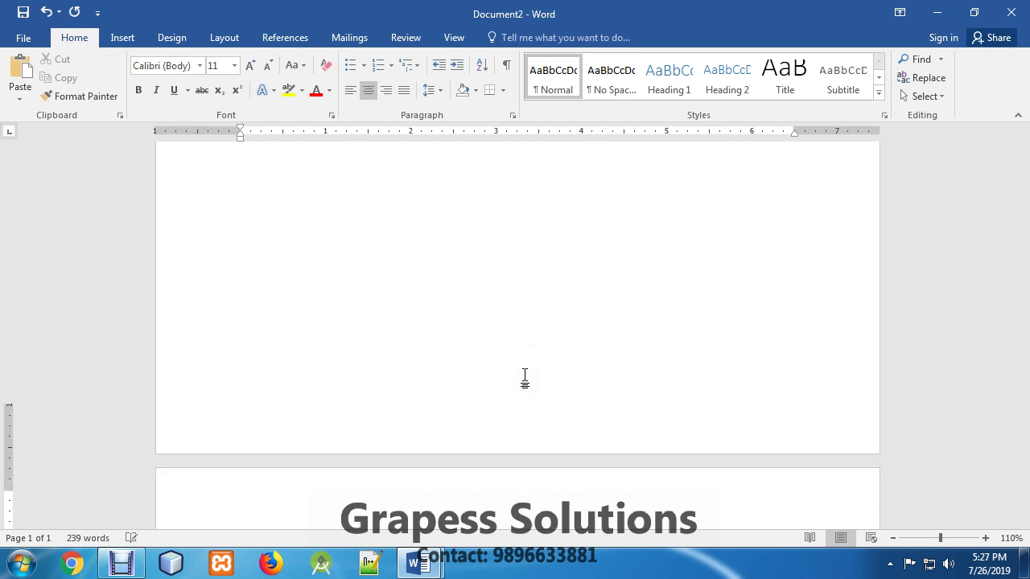
pyautogui.scroll(-1, 524, 376)
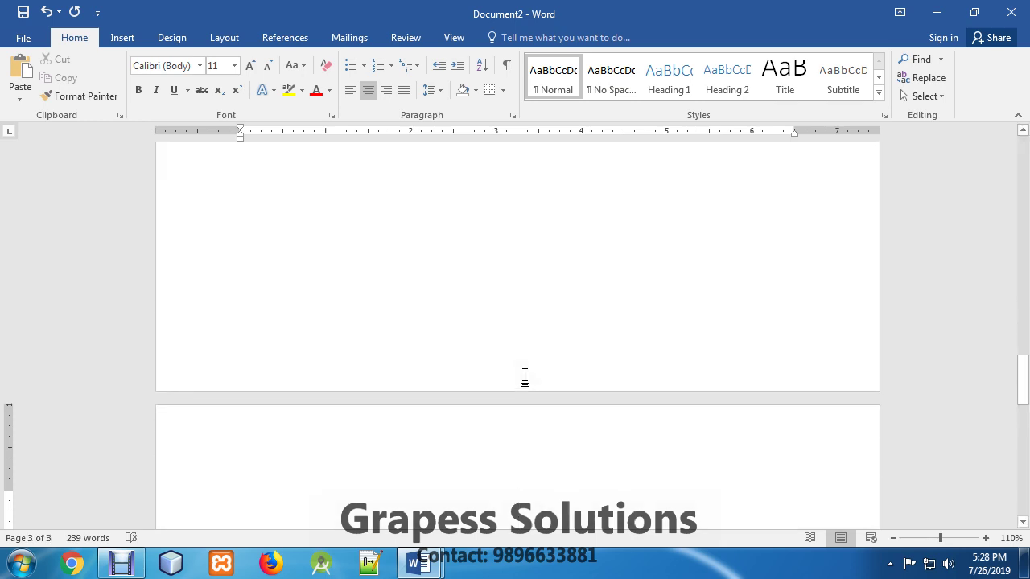
# Step: Add a 'Page break ^enter' line below 'double under line' in Document1
pyautogui.moveTo(416, 561)
pyautogui.click(308, 483)
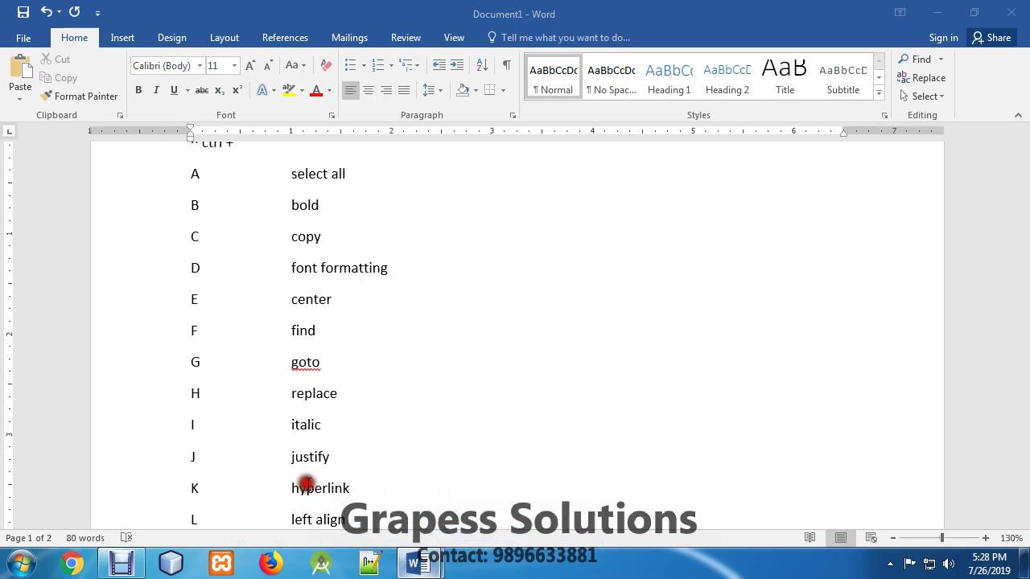
pyautogui.scroll(-6, 395, 423)
pyautogui.scroll(-10, 425, 440)
pyautogui.scroll(-3, 432, 453)
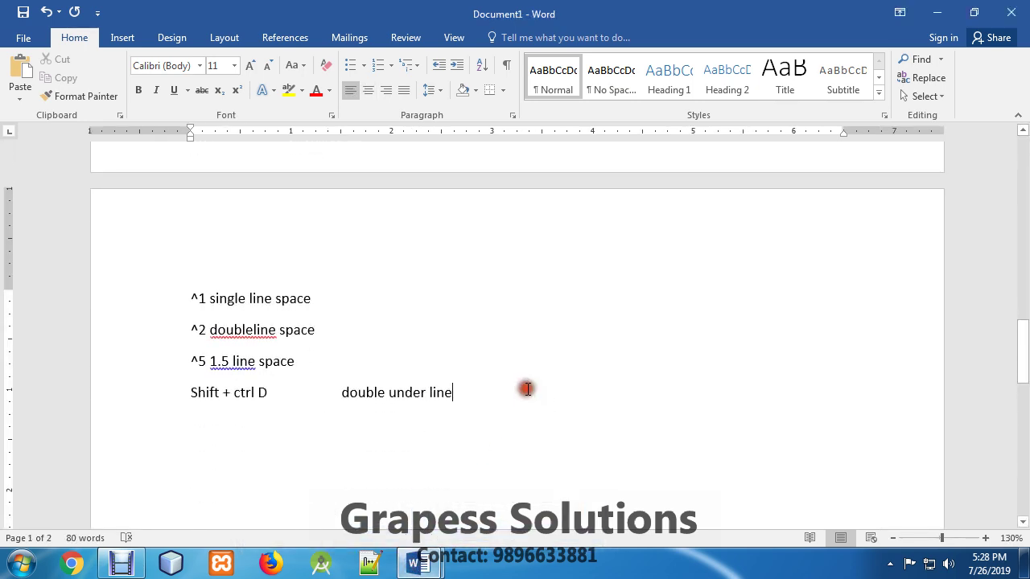
pyautogui.press('Return')
pyautogui.write('^enter')
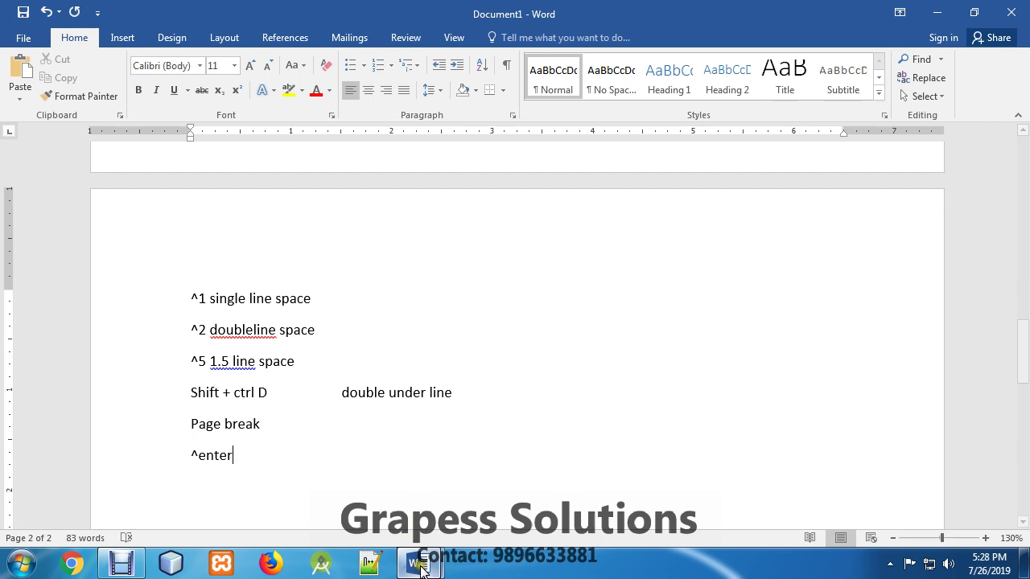
# Step: Return to Document2 at its third page
pyautogui.moveTo(418, 563)
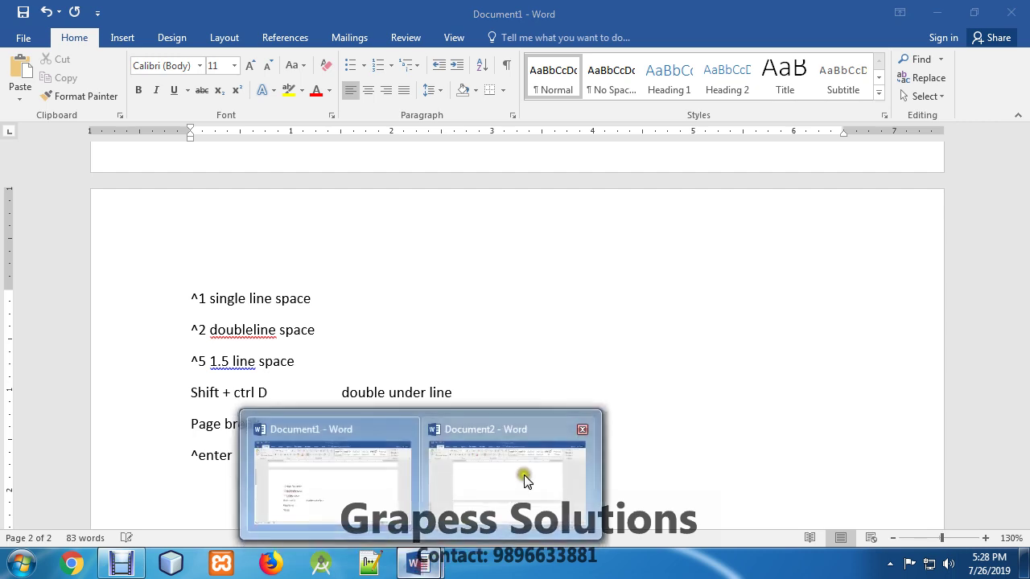
pyautogui.click(523, 469)
pyautogui.scroll(5, 683, 404)
# Step: From page 3 of Document2, hold Ctrl+Enter to add page breaks up to 26 pages
pyautogui.click(523, 379)
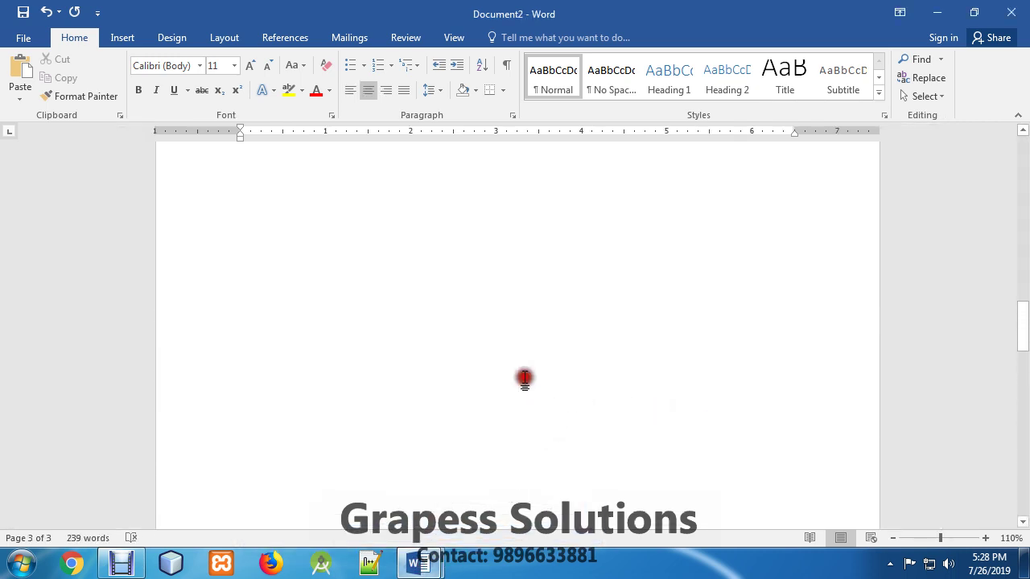
pyautogui.scroll(-8, 644, 382)
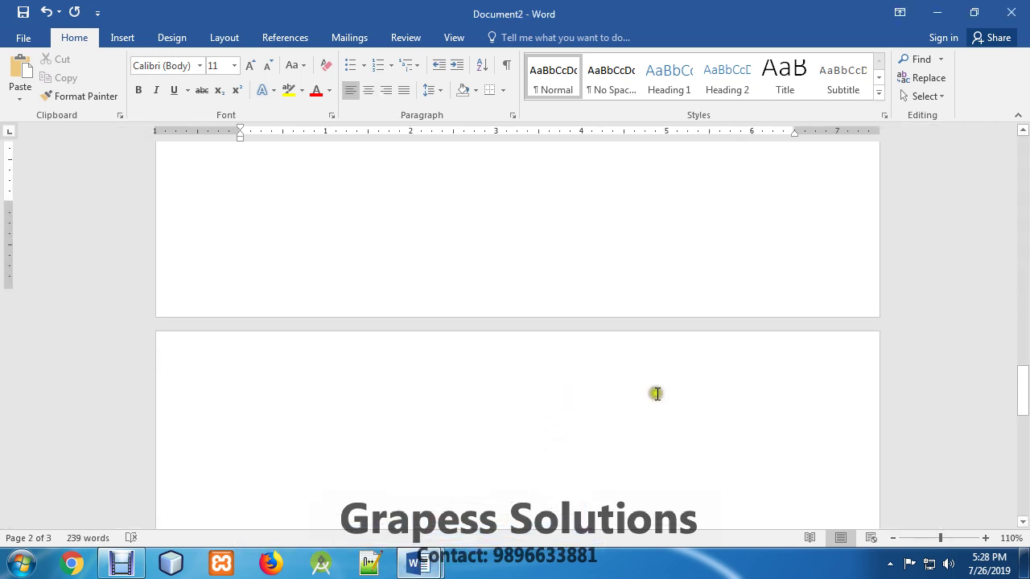
pyautogui.click(579, 395)
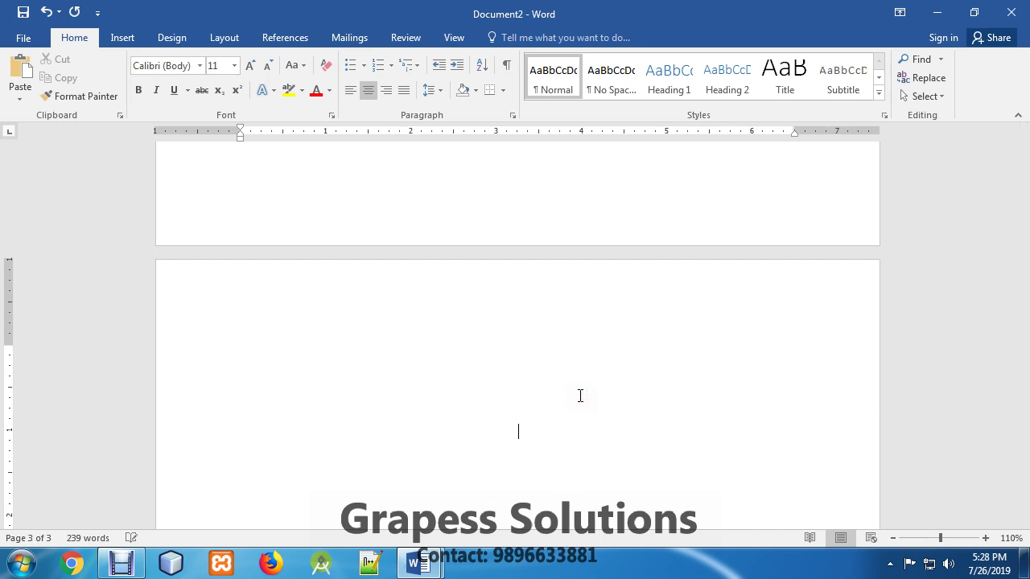
pyautogui.scroll(-4, 580, 395)
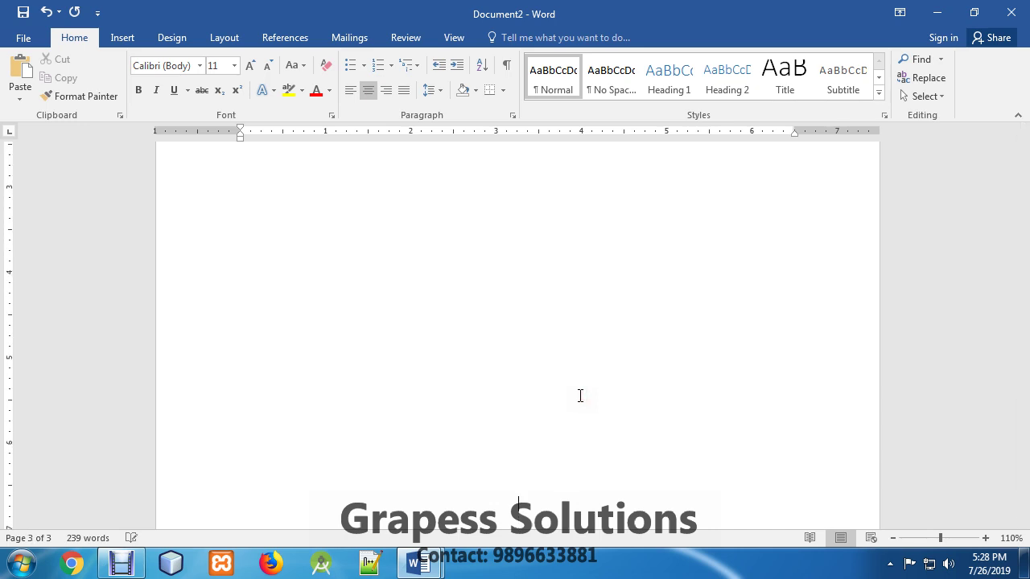
pyautogui.scroll(5, 580, 395)
pyautogui.scroll(-10, 580, 395)
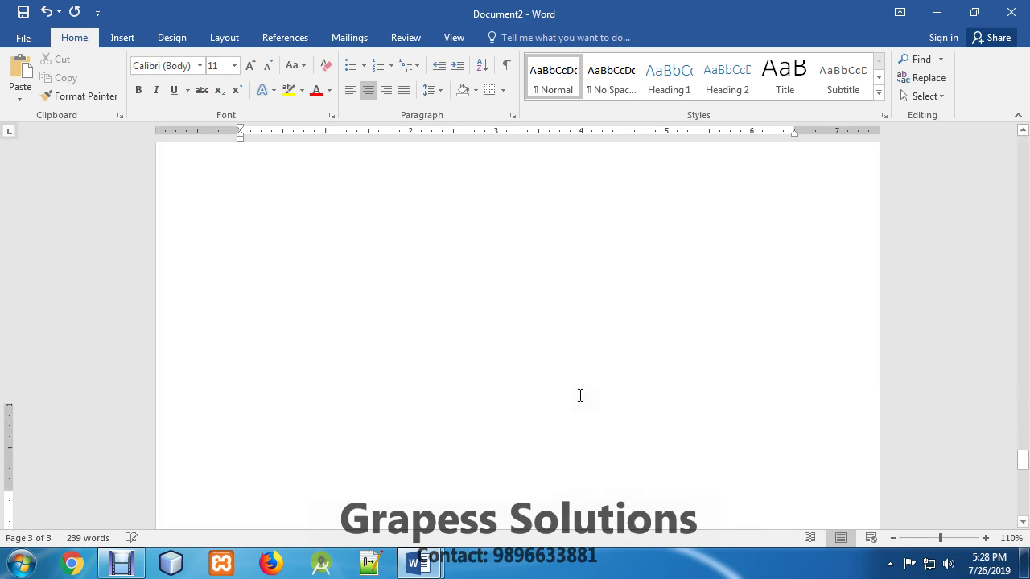
pyautogui.hotkey('ctrl', 'Return')
pyautogui.hotkey('ctrl', 'Return')
pyautogui.hotkey('ctrl', 'Return')
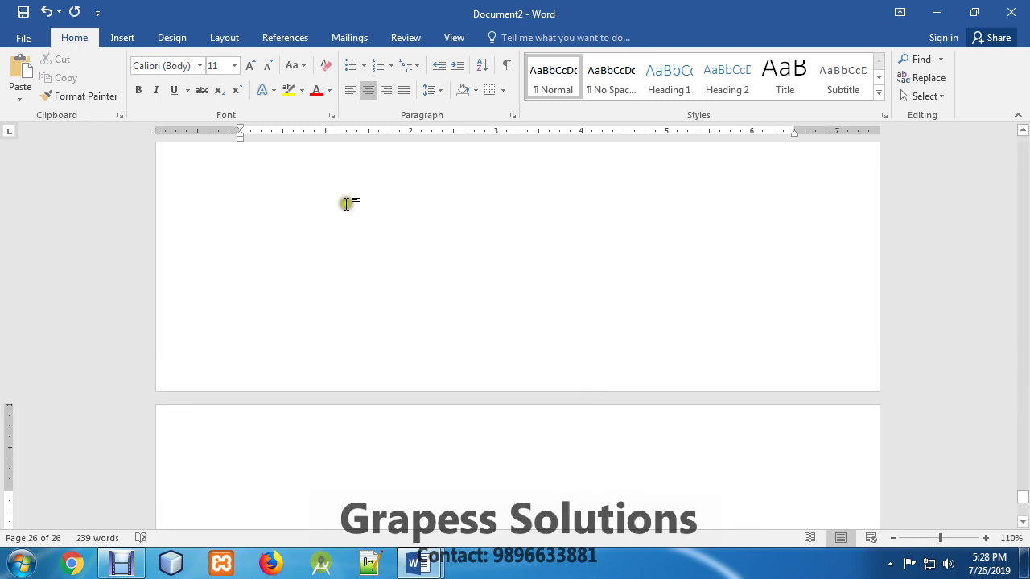
# Step: Open and then close the Navigation pane from the status bar
pyautogui.click(34, 539)
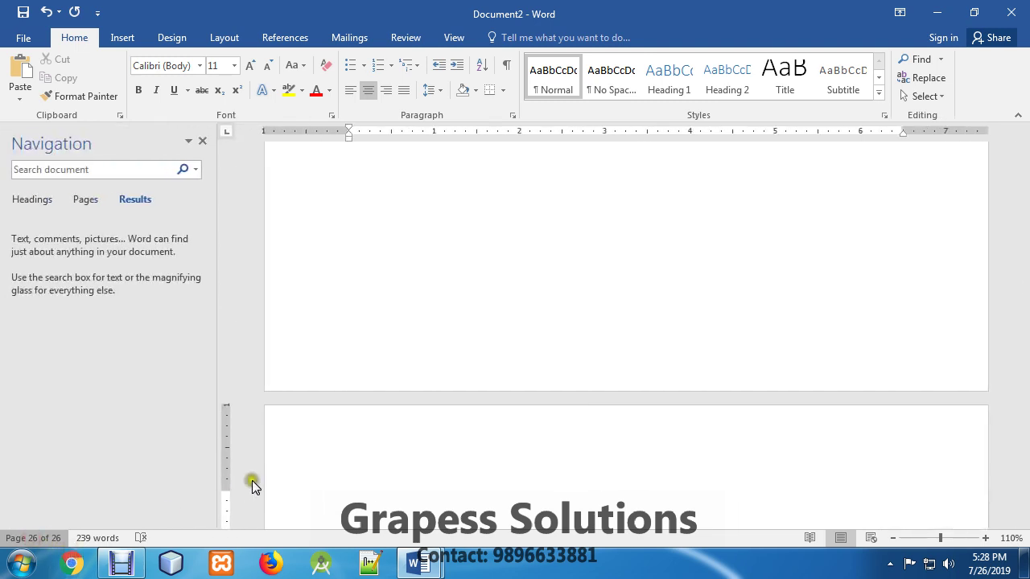
pyautogui.click(202, 140)
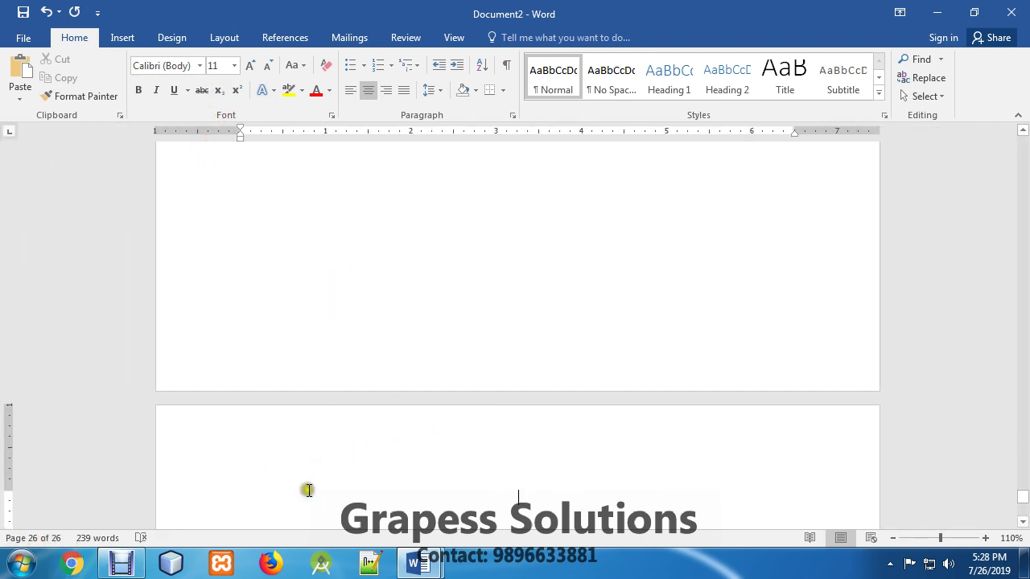
pyautogui.scroll(-3, 308, 489)
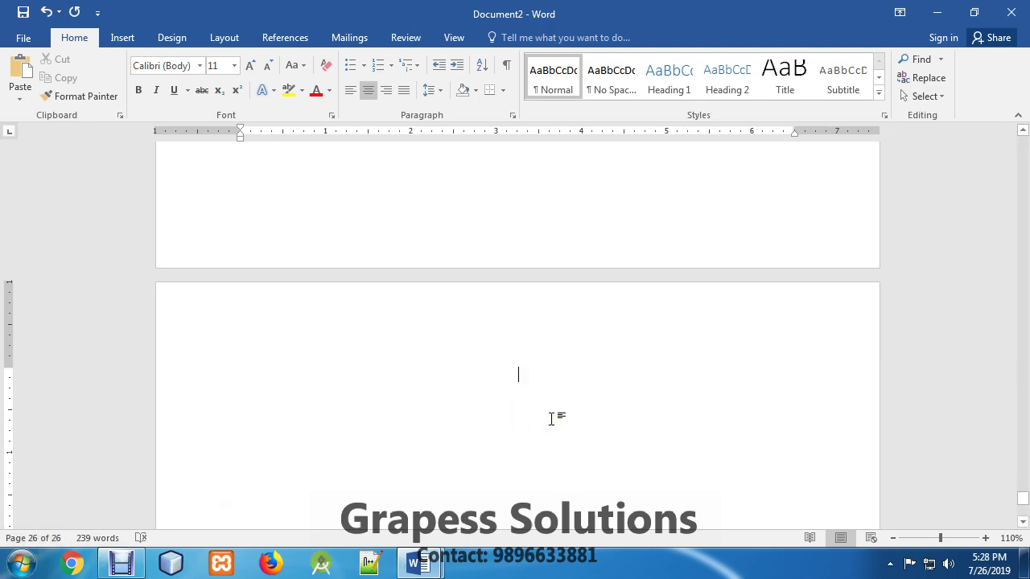
# Step: Use Go To (Ctrl+G) to jump to page 3 of Document2
pyautogui.hotkey('ctrl', 'g')
pyautogui.write('3')
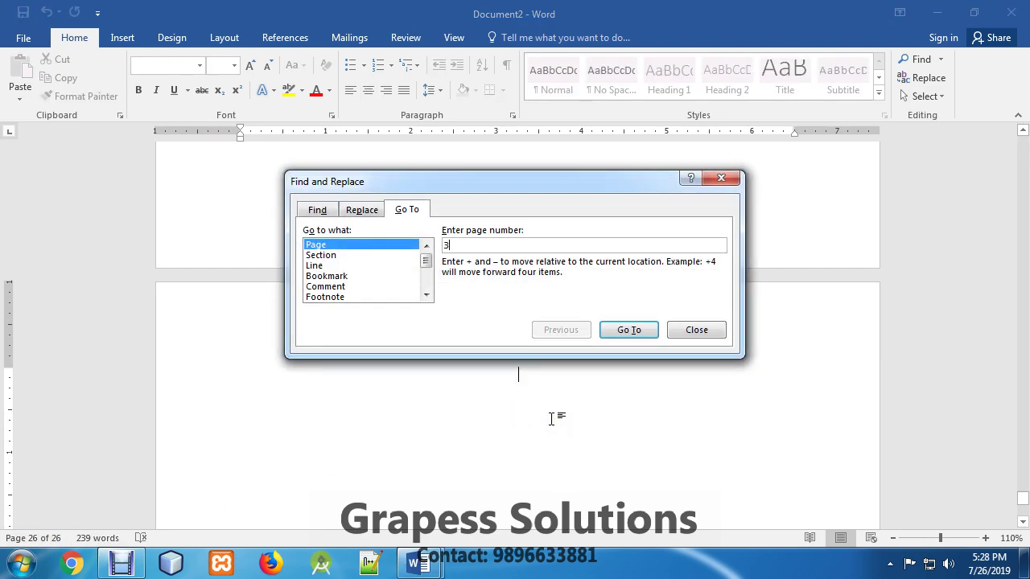
pyautogui.press('Return')
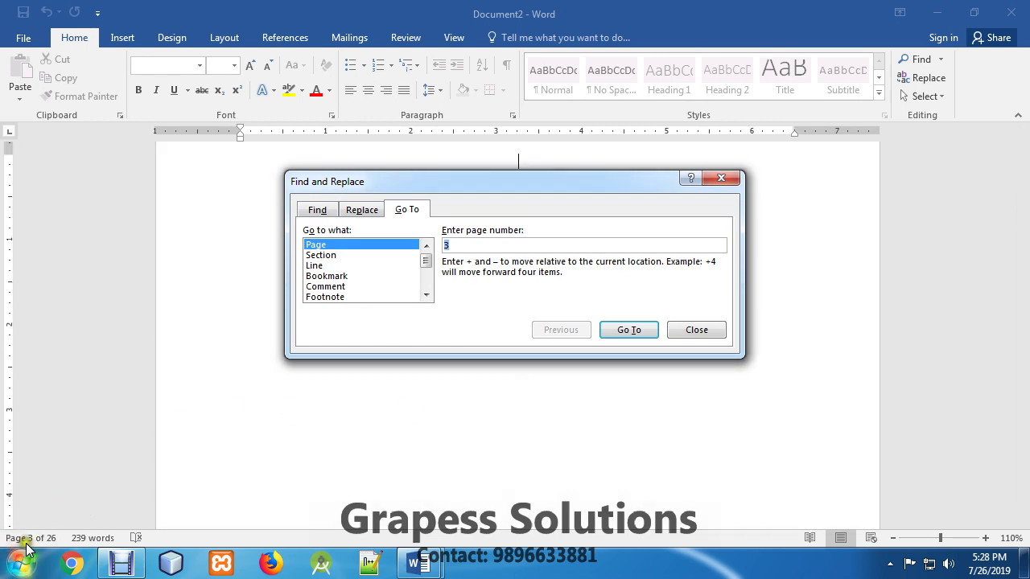
pyautogui.click(692, 330)
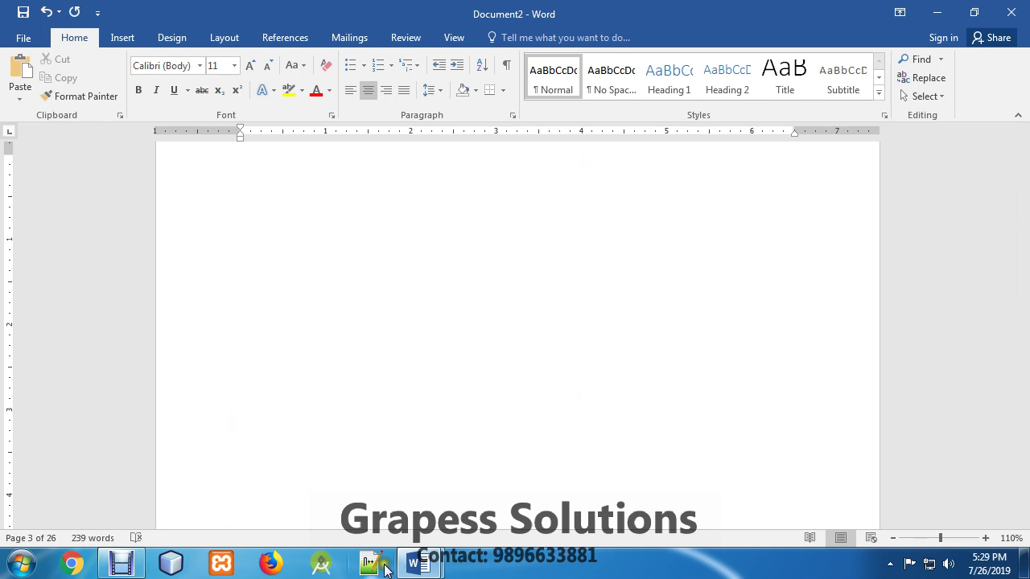
# Step: Switch to Document1 and select the 'I italic' line near the replace entry
pyautogui.moveTo(418, 563)
pyautogui.click(341, 485)
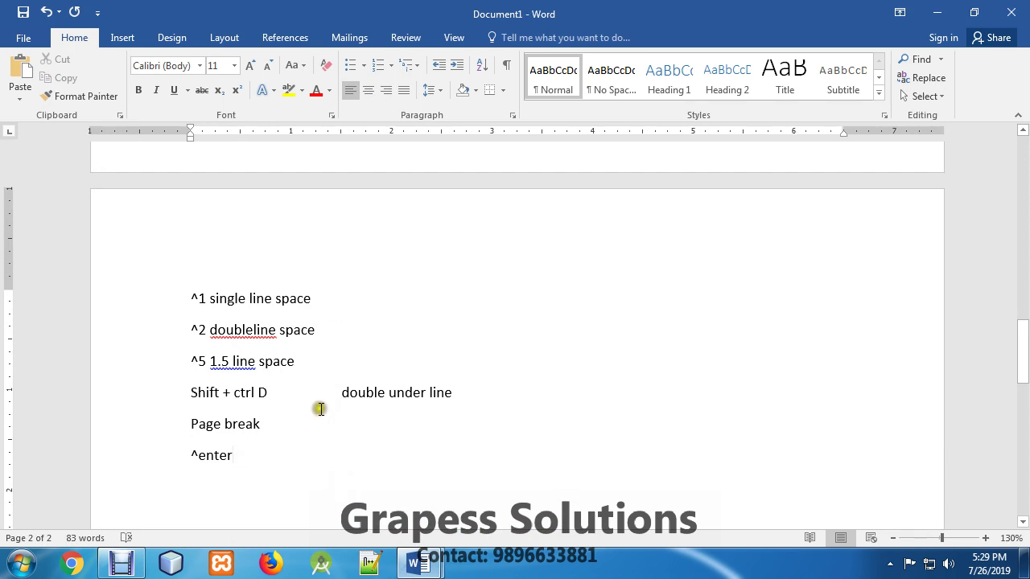
pyautogui.scroll(3, 326, 439)
pyautogui.scroll(5, 328, 441)
pyautogui.scroll(3, 328, 444)
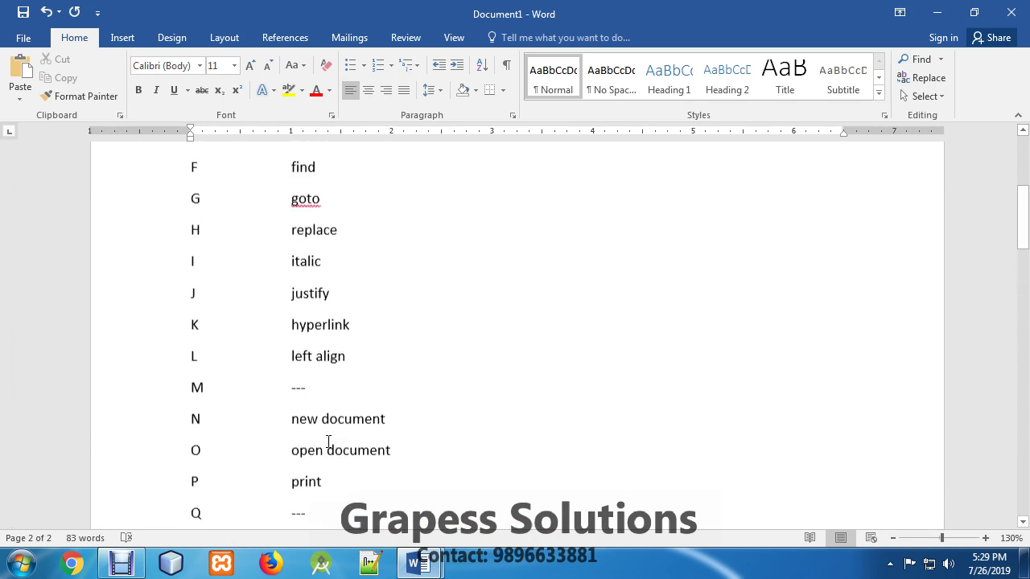
pyautogui.scroll(1, 329, 434)
pyautogui.scroll(1, 241, 403)
pyautogui.click(313, 394)
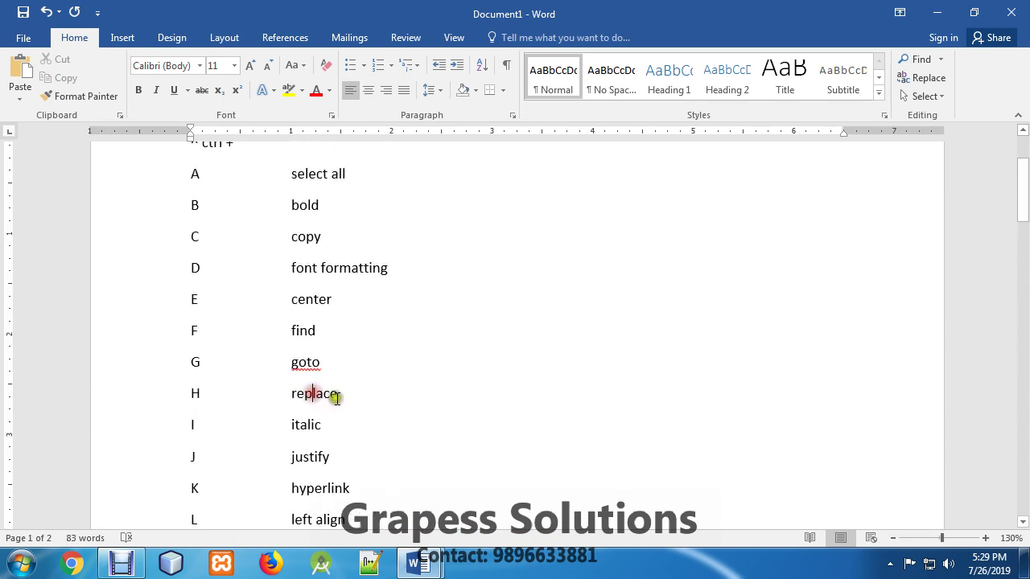
pyautogui.moveTo(320, 424); pyautogui.dragTo(171, 421)
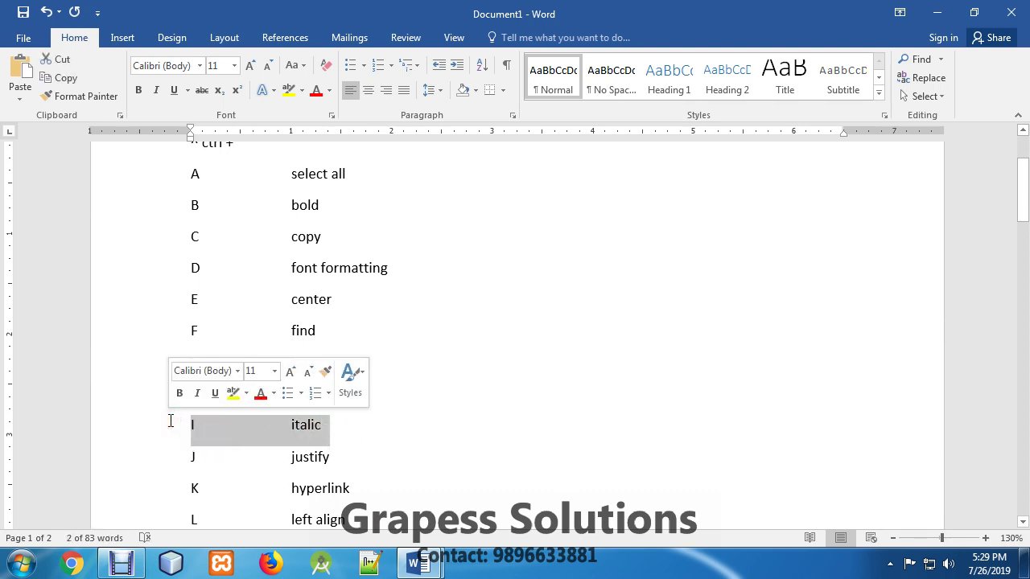
# Step: Check the justify, left align and new document entries in the shortcut list
pyautogui.click(335, 455)
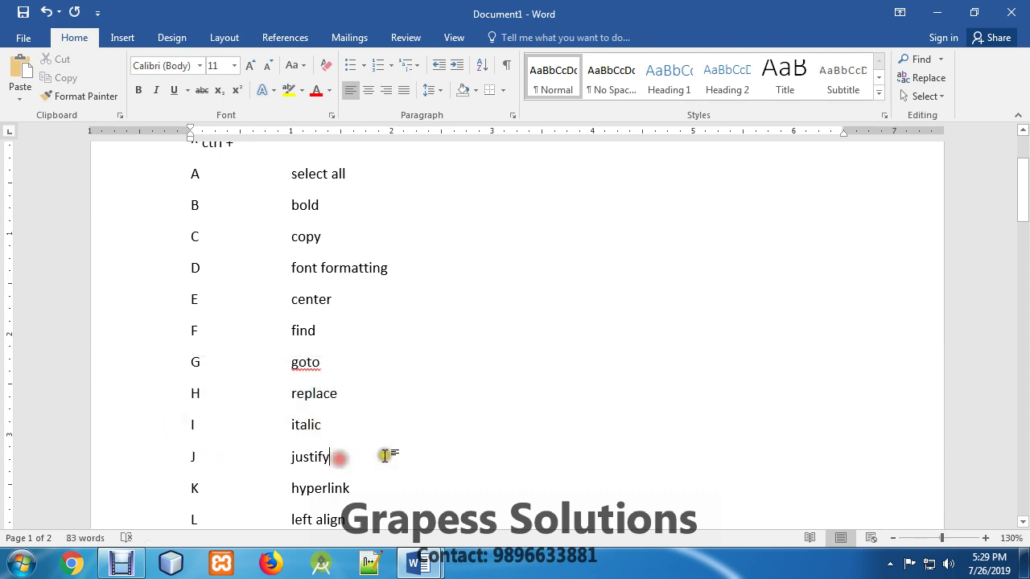
pyautogui.scroll(-2, 370, 410)
pyautogui.click(361, 424)
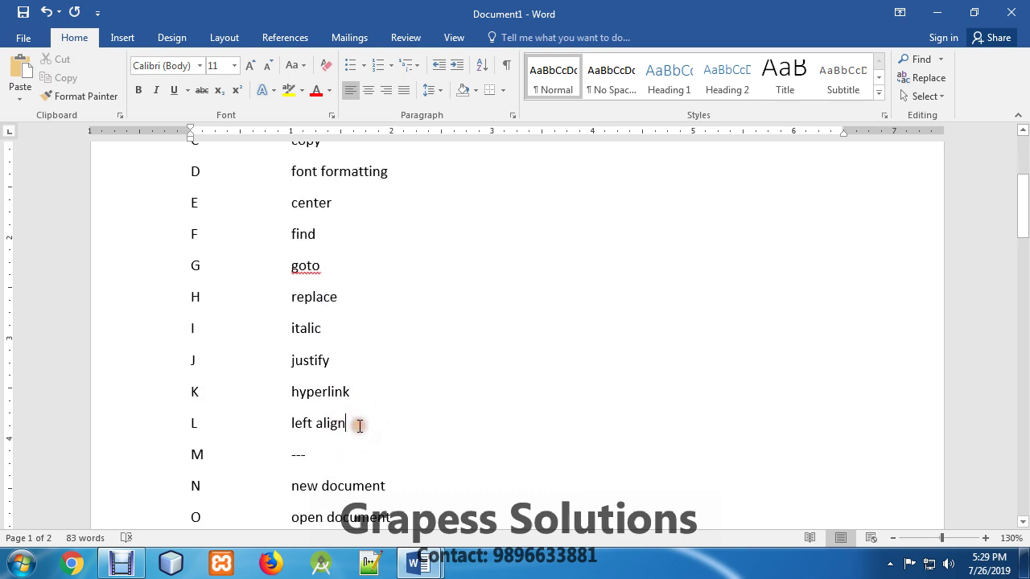
pyautogui.scroll(-2, 362, 426)
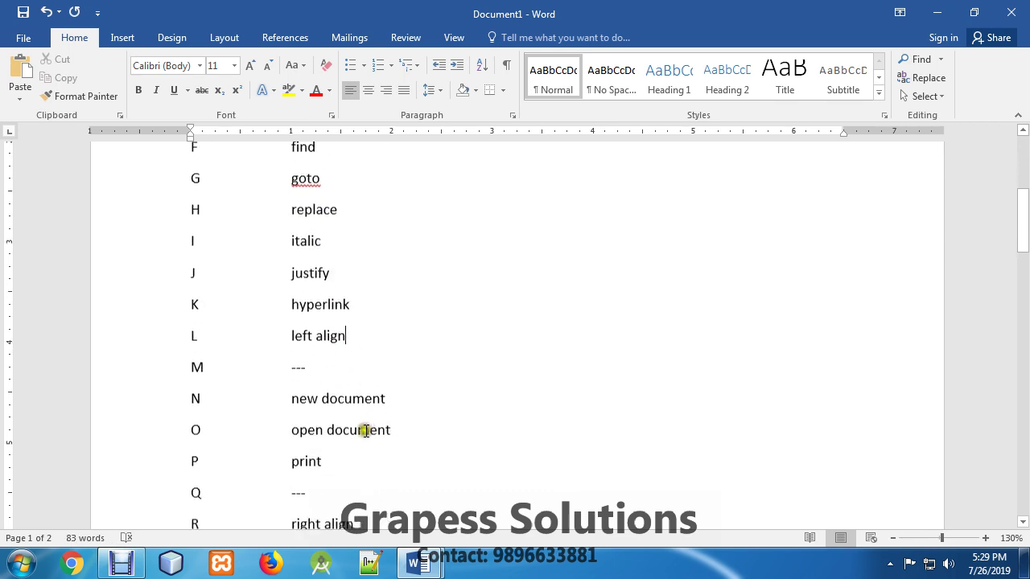
pyautogui.click(311, 396)
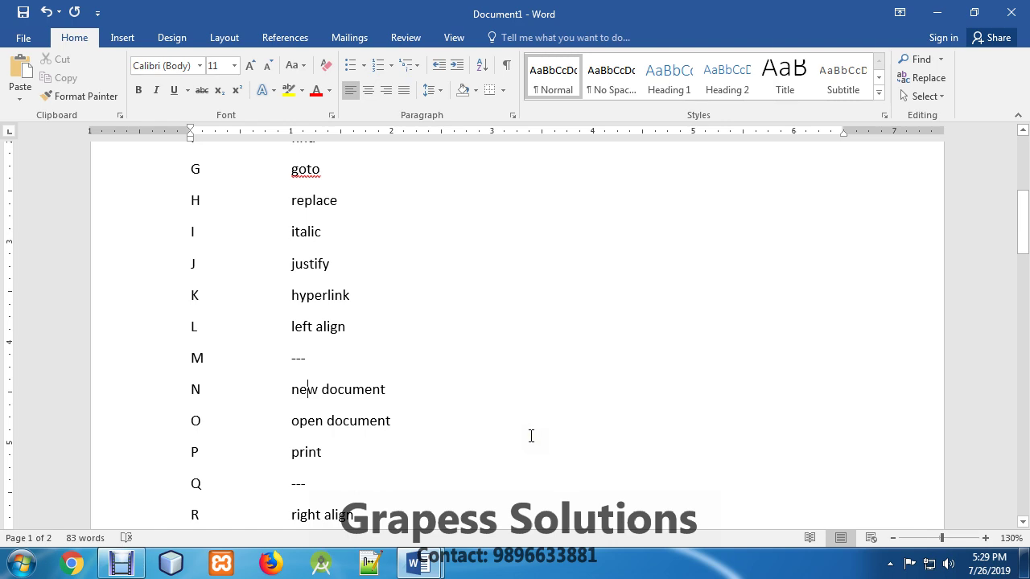
pyautogui.moveTo(419, 562)
pyautogui.click(505, 484)
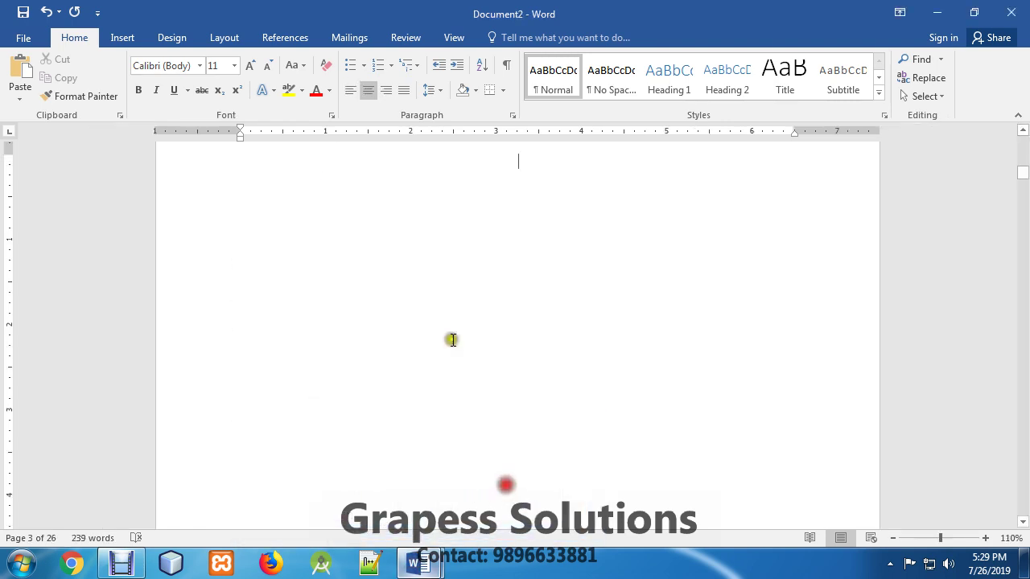
pyautogui.click(24, 38)
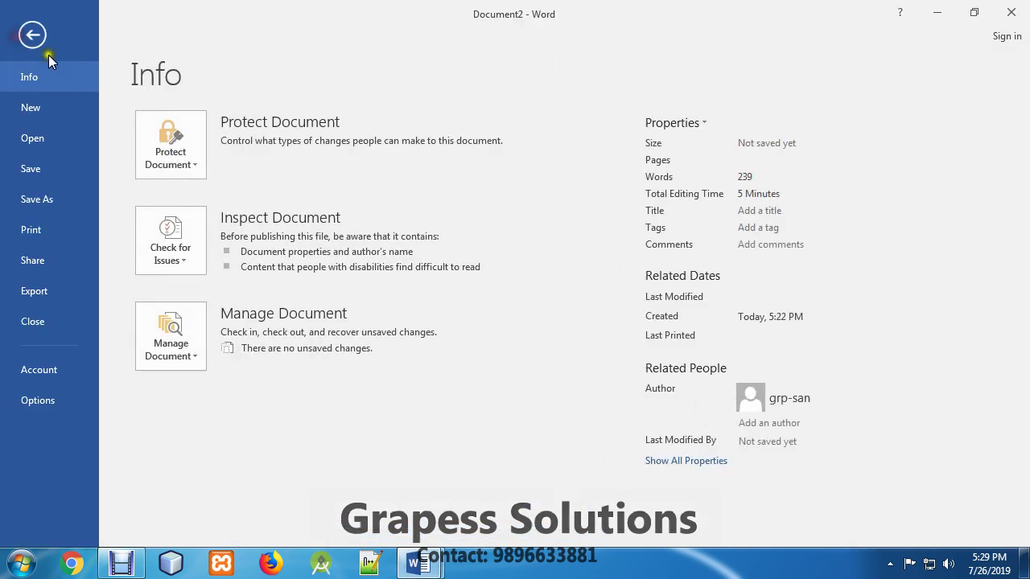
pyautogui.click(35, 117)
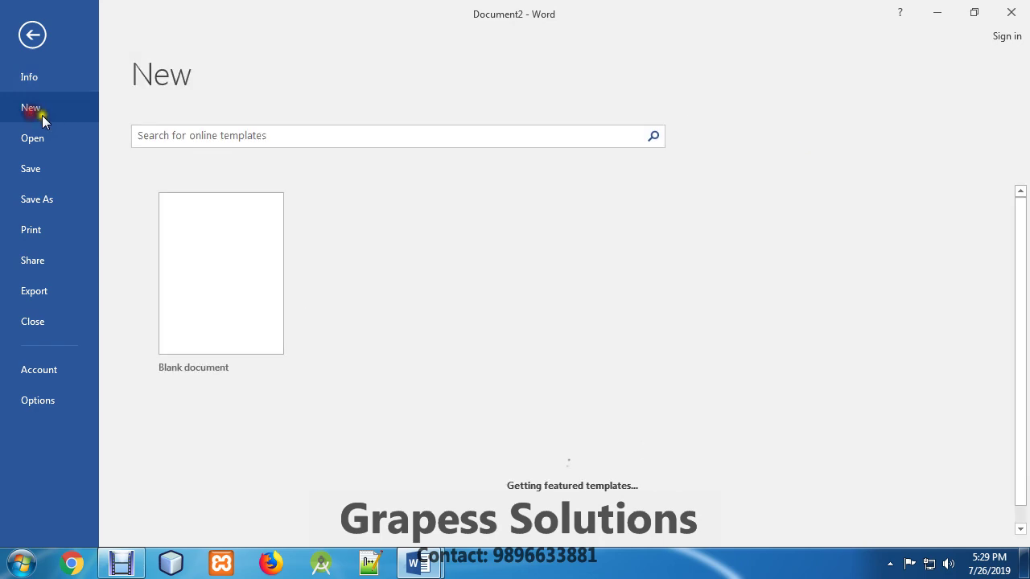
pyautogui.click(230, 274)
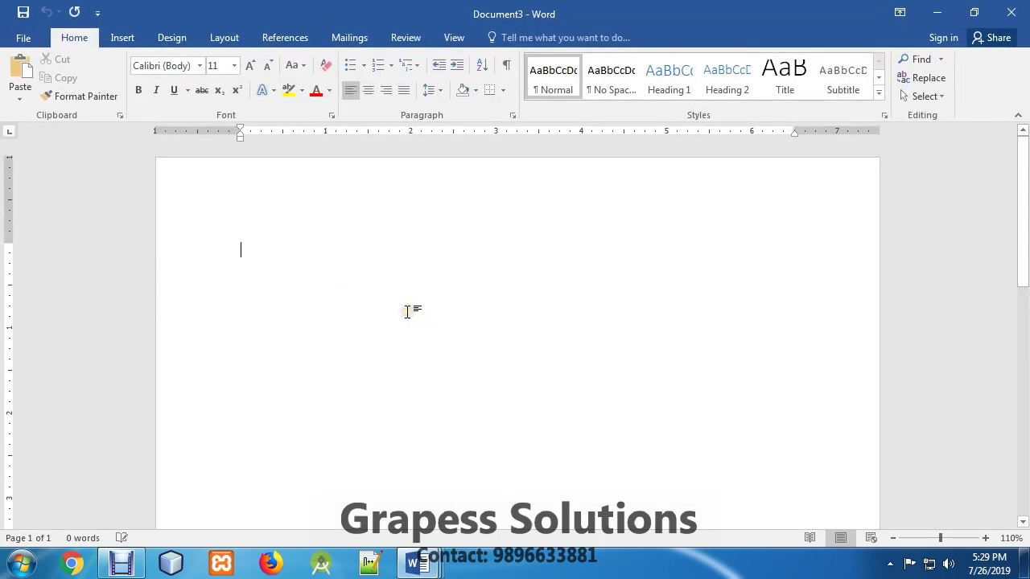
pyautogui.hotkey('ctrl', 'n')
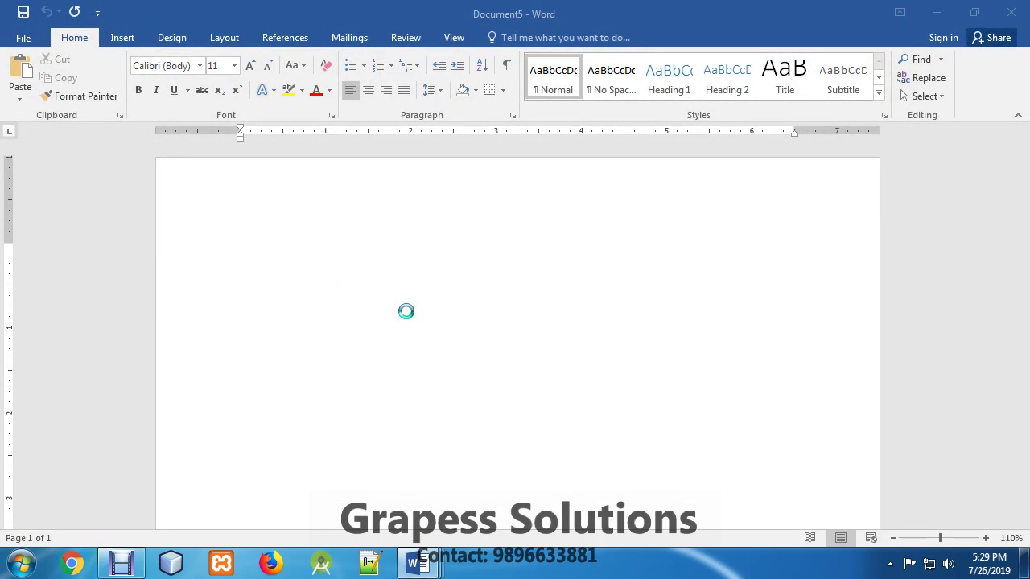
pyautogui.hotkey('ctrl', 'n')
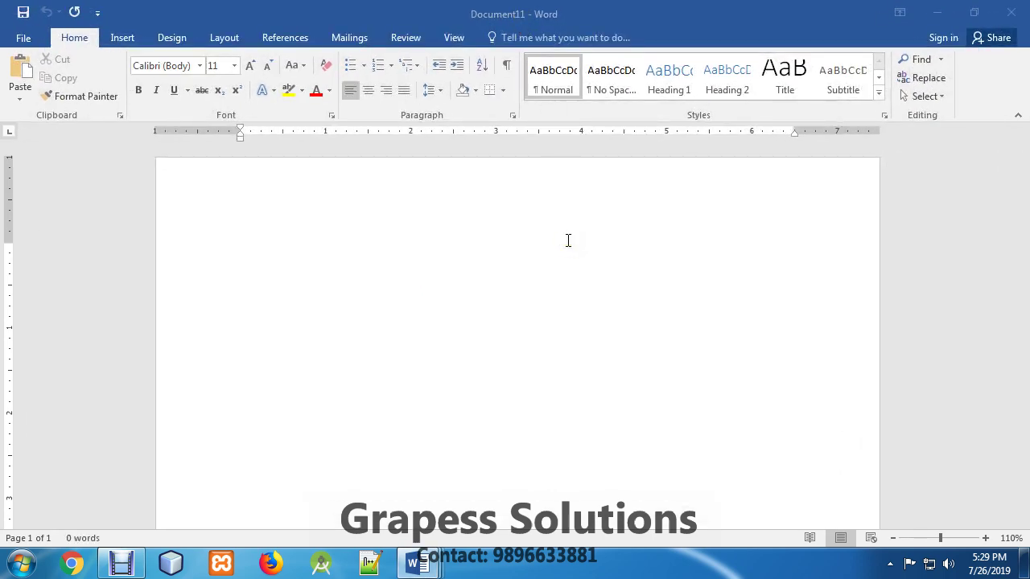
pyautogui.click(533, 236)
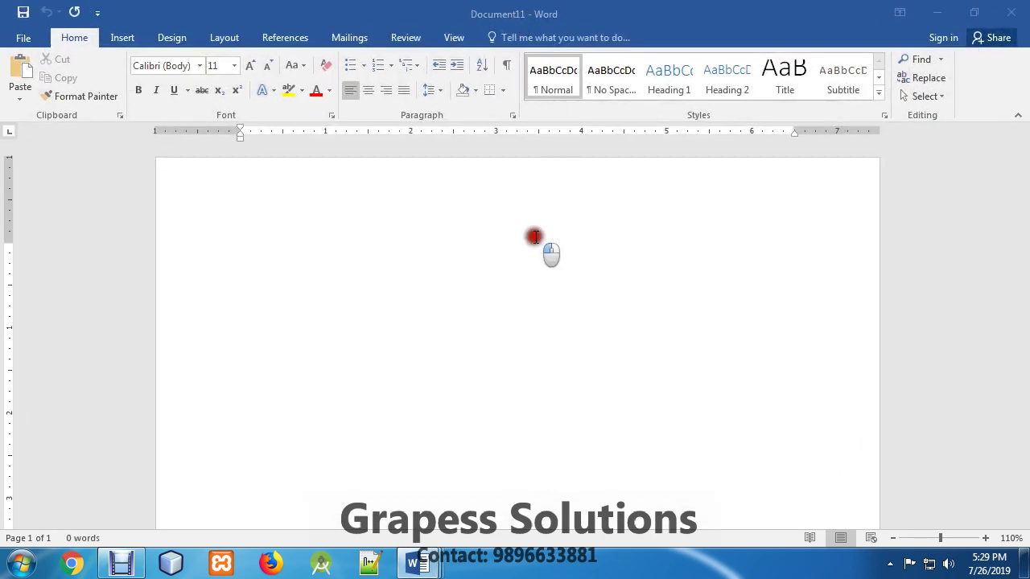
pyautogui.click(499, 270)
pyautogui.hotkey('ctrl', 'w')
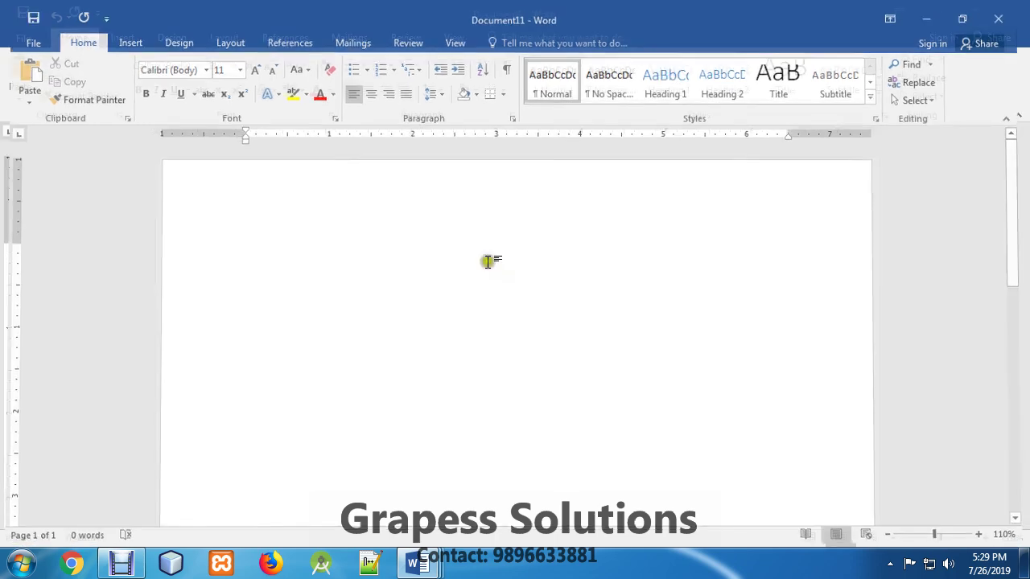
pyautogui.hotkey('ctrl', 'w')
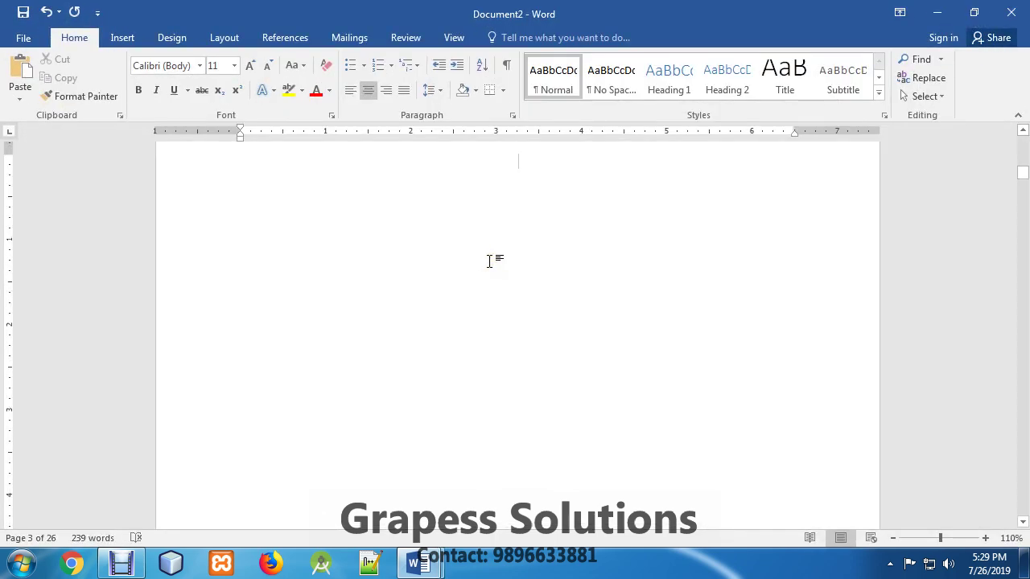
# Step: Cancel closing Document2 with Ctrl+W and bring Document1's shortcut list forward
pyautogui.hotkey('ctrl', 'w')
pyautogui.click(582, 311)
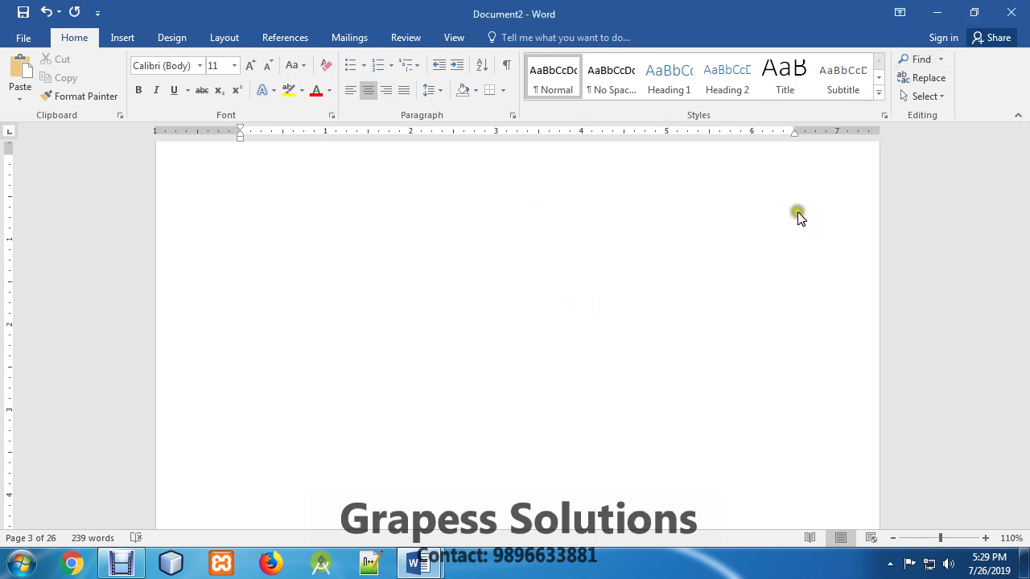
pyautogui.moveTo(418, 563)
pyautogui.click(330, 486)
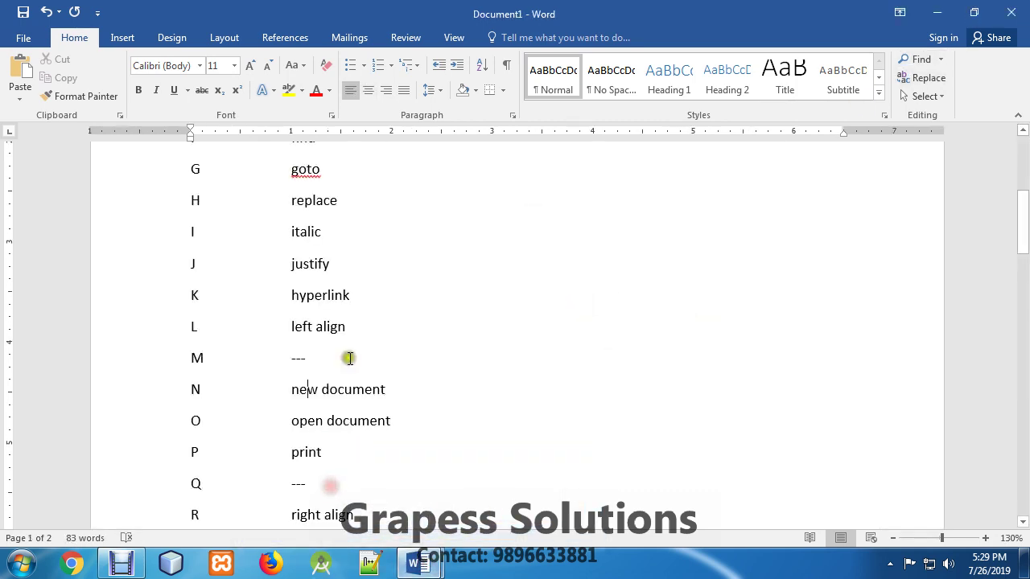
# Step: Select the 'hyperlink' entry in Document1, leaving the caret after it
pyautogui.scroll(2, 408, 337)
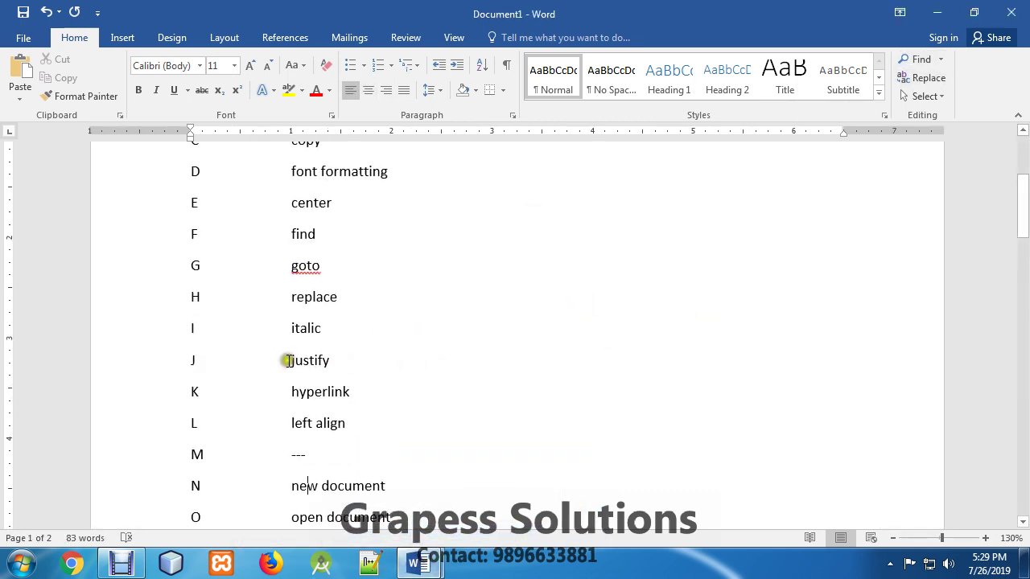
pyautogui.moveTo(287, 393); pyautogui.dragTo(354, 393)
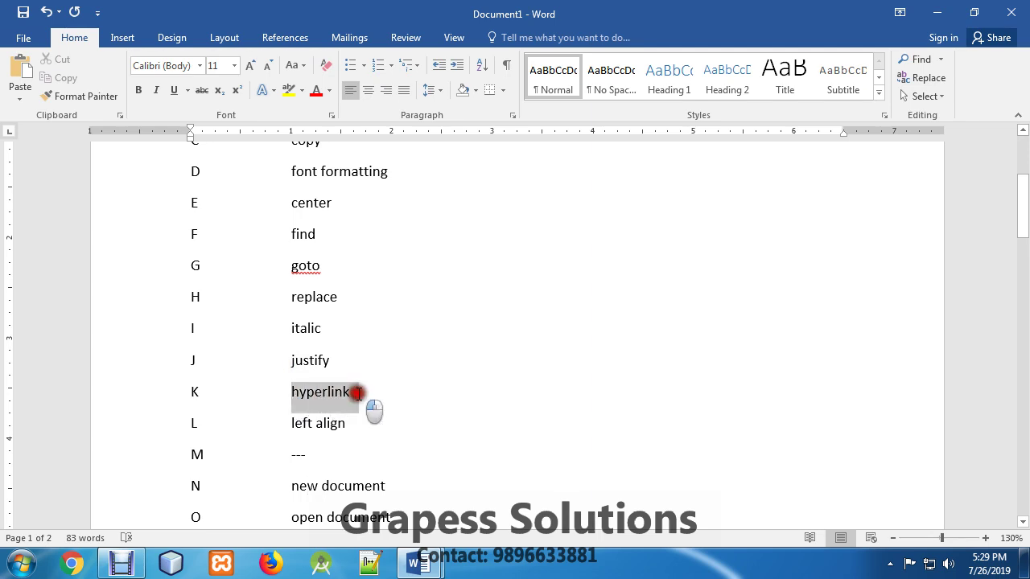
pyautogui.click(407, 399)
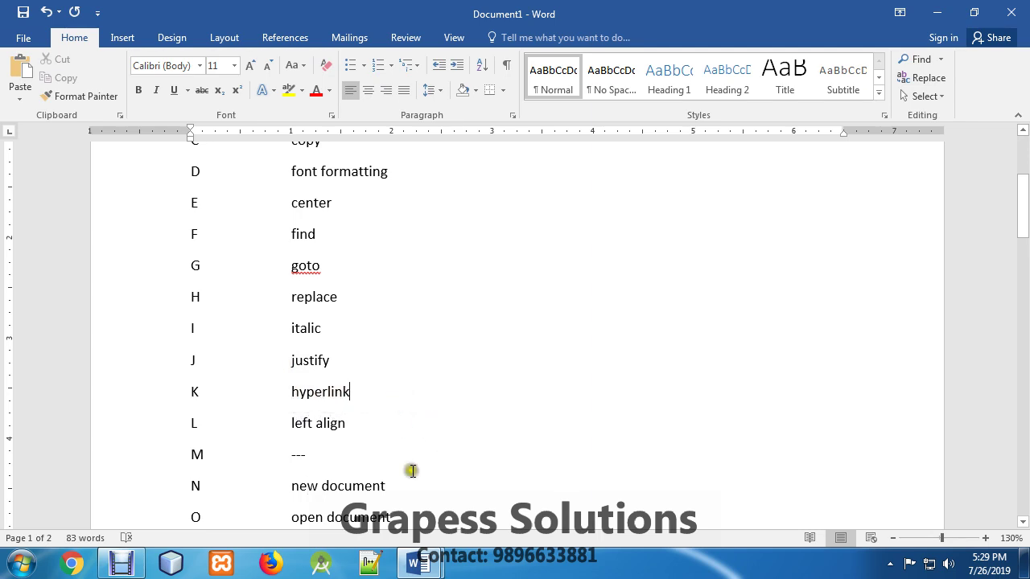
pyautogui.click(416, 563)
# Step: In Document2, add a new line reading 'google' after the last paragraph
pyautogui.click(497, 479)
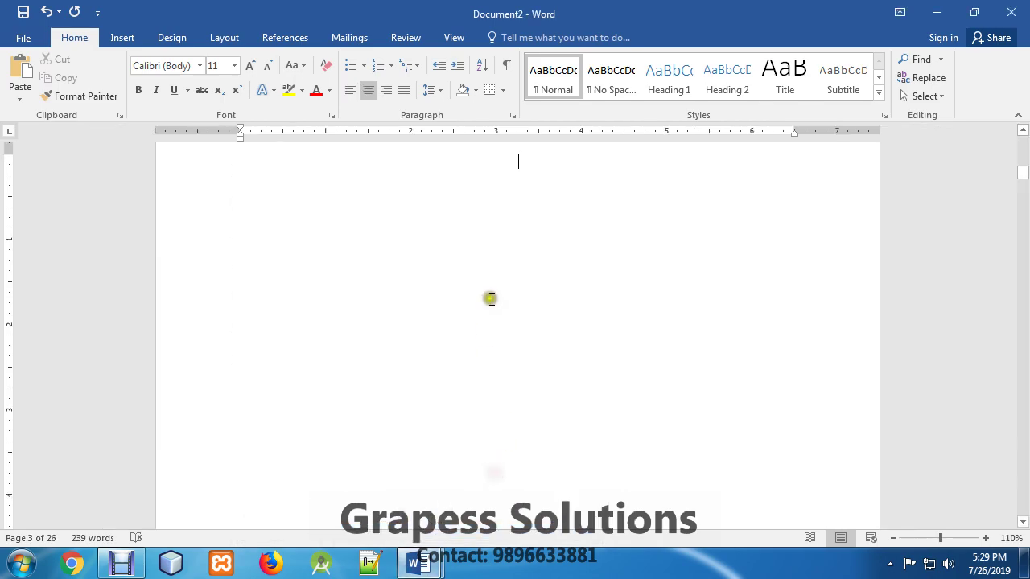
pyautogui.scroll(8, 507, 304)
pyautogui.moveTo(1023, 165); pyautogui.dragTo(1021, 147)
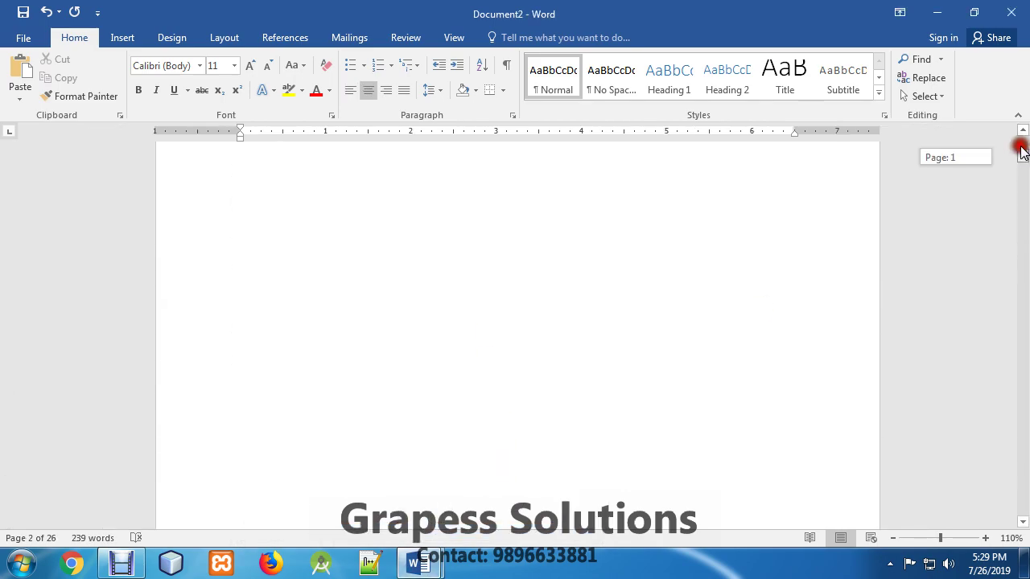
pyautogui.scroll(-2, 616, 423)
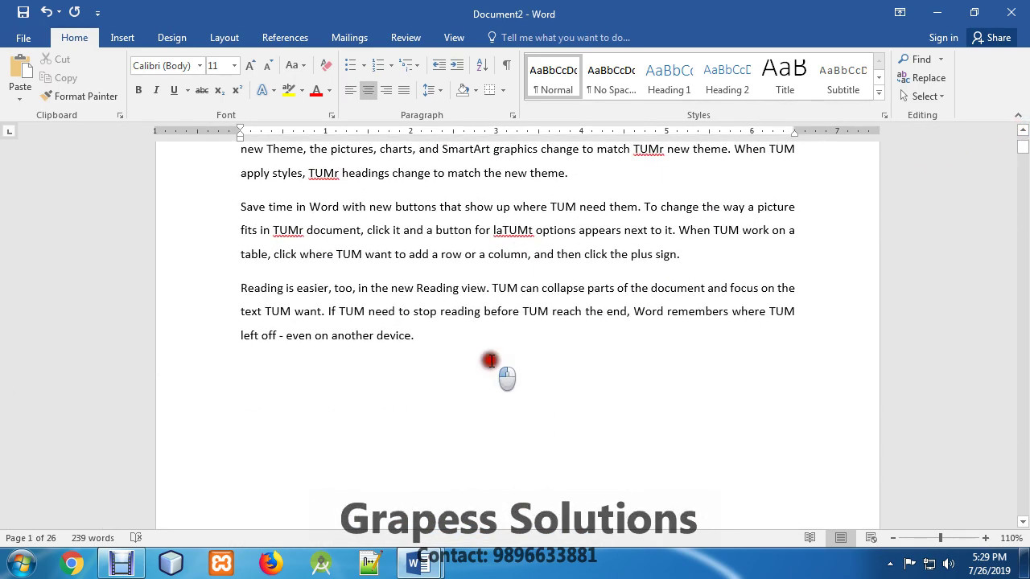
pyautogui.click(430, 338)
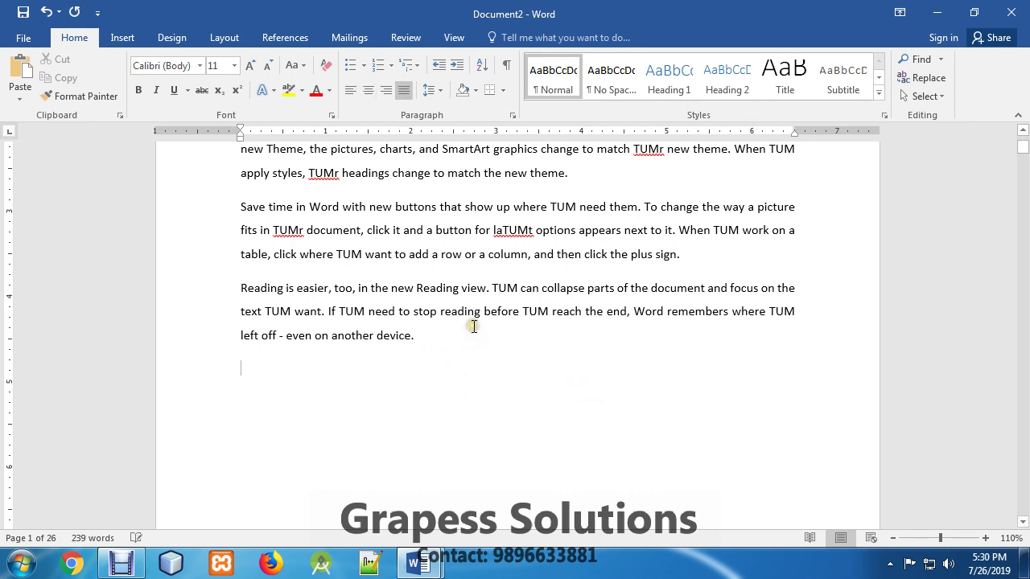
pyautogui.press('Return')
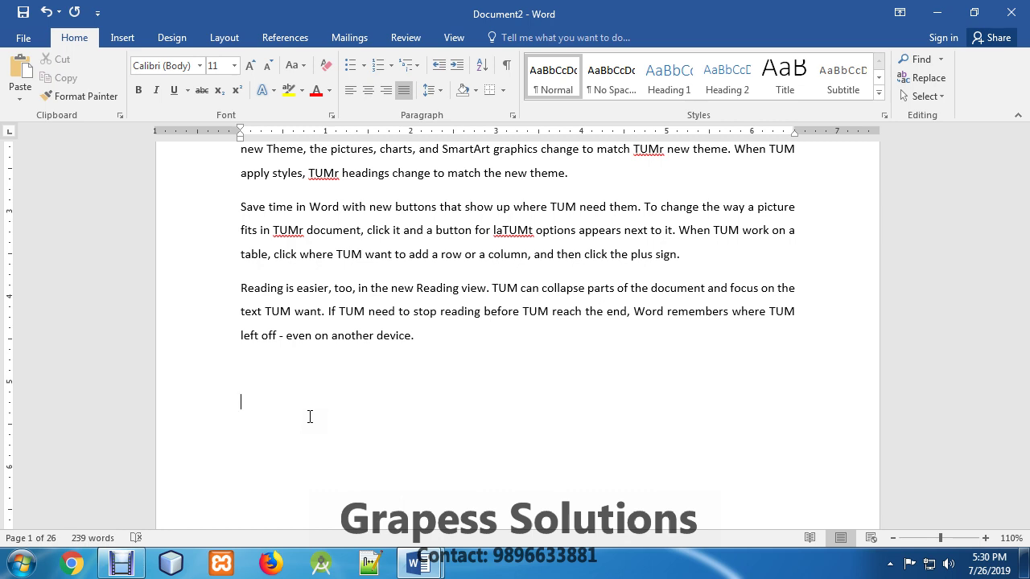
pyautogui.write('google')
# Step: Change 'google' to capitals GOOGLE with Shift+F3, then return to Document1
pyautogui.doubleClick(309, 417)
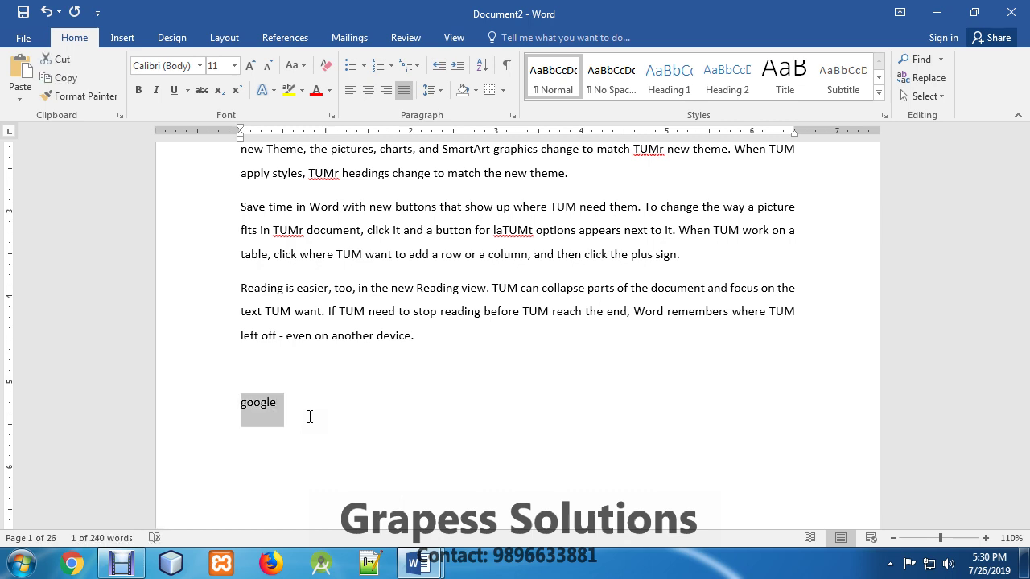
pyautogui.click(309, 417)
pyautogui.doubleClick(309, 416)
pyautogui.hotkey('shift', 'F3')
pyautogui.hotkey('shift', 'F3')
pyautogui.hotkey('shift', 'F3')
pyautogui.hotkey('shift', 'F3')
pyautogui.hotkey('shift', 'F3')
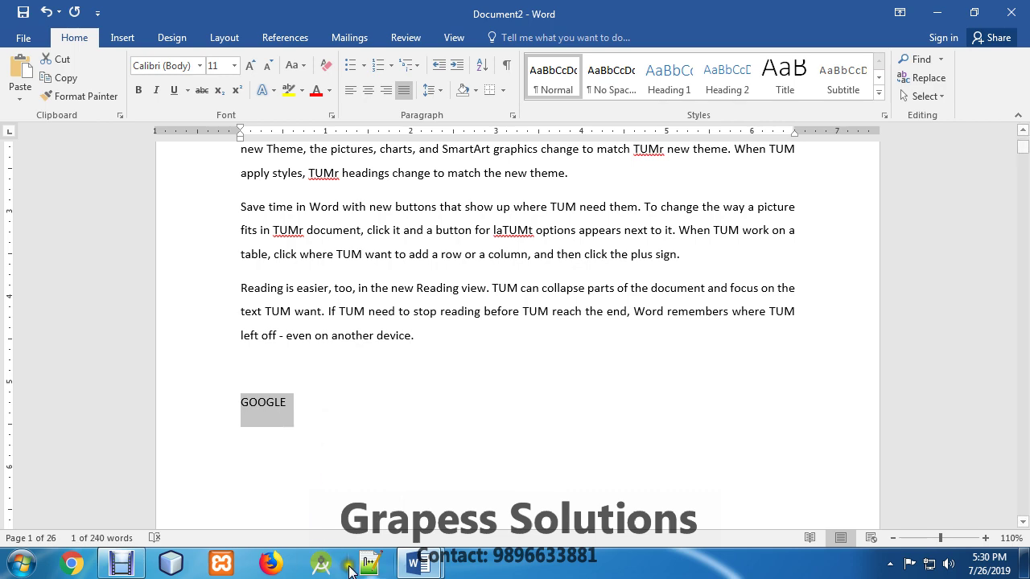
pyautogui.moveTo(417, 563)
pyautogui.click(357, 418)
# Step: Add the 'Change case' / 'Shift f3' entry on the blank line below ^enter
pyautogui.scroll(-10, 425, 439)
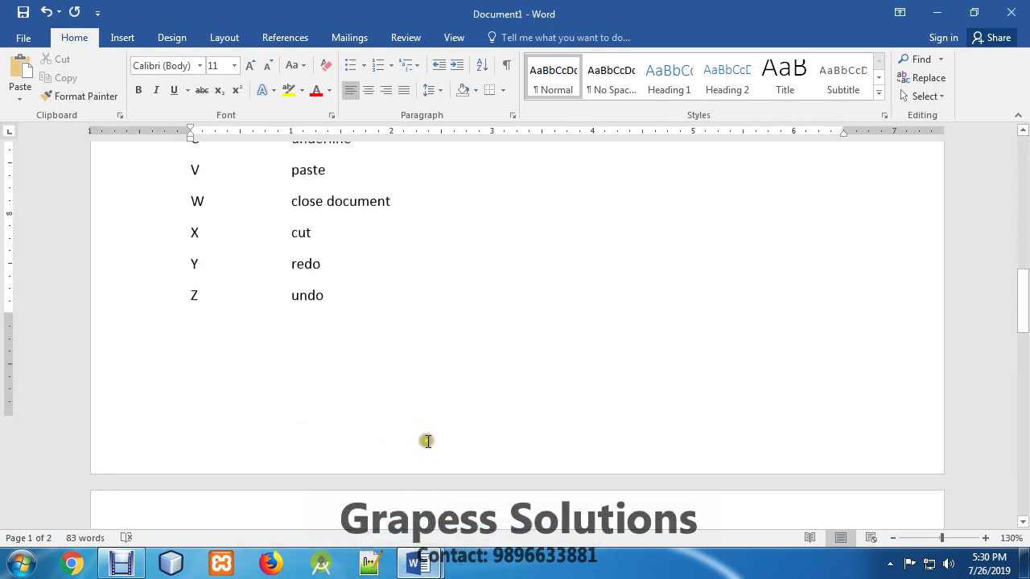
pyautogui.scroll(-5, 421, 454)
pyautogui.click(325, 355)
pyautogui.write('Cha')
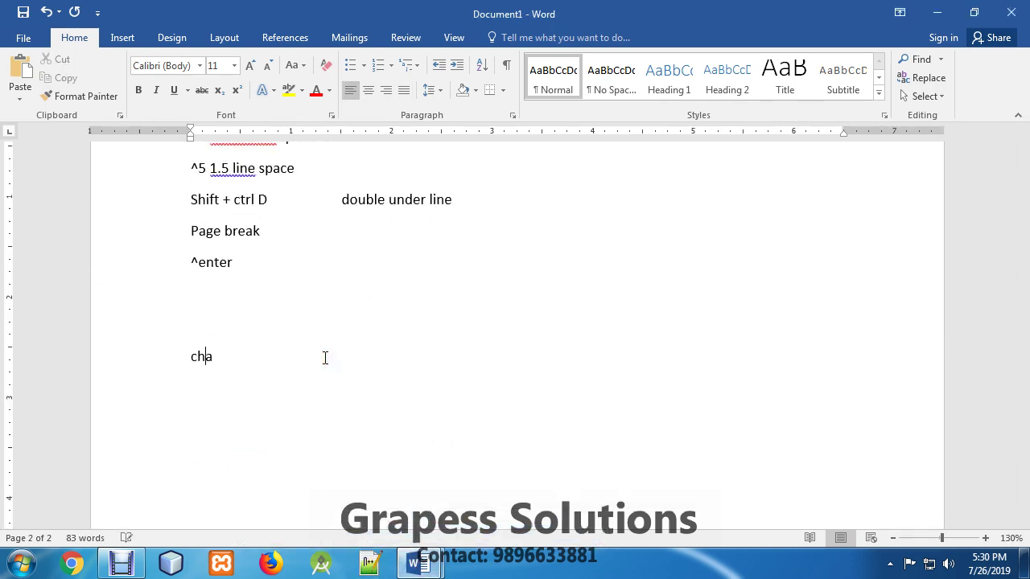
pyautogui.write('nge case')
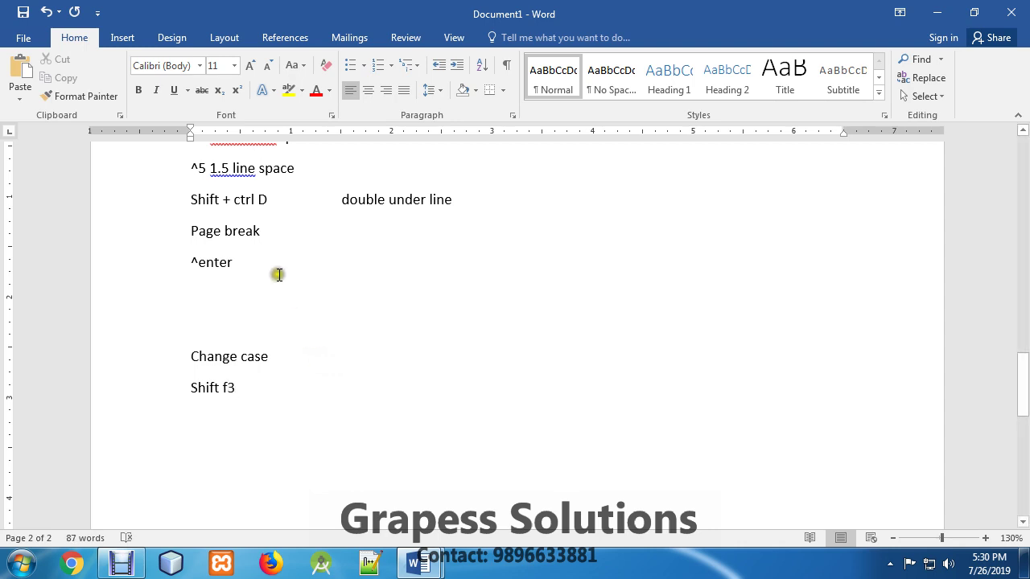
pyautogui.click(419, 566)
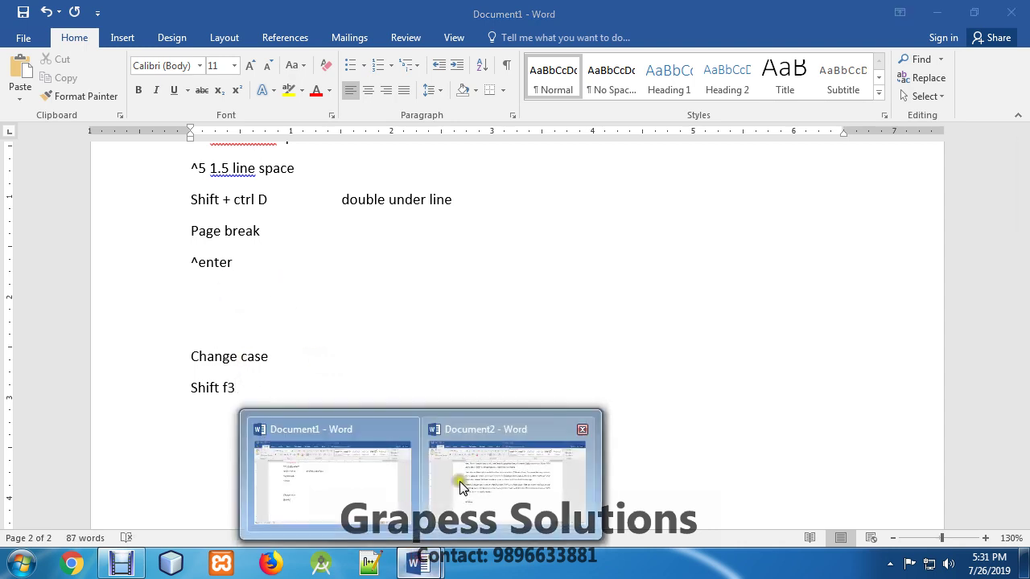
pyautogui.click(467, 478)
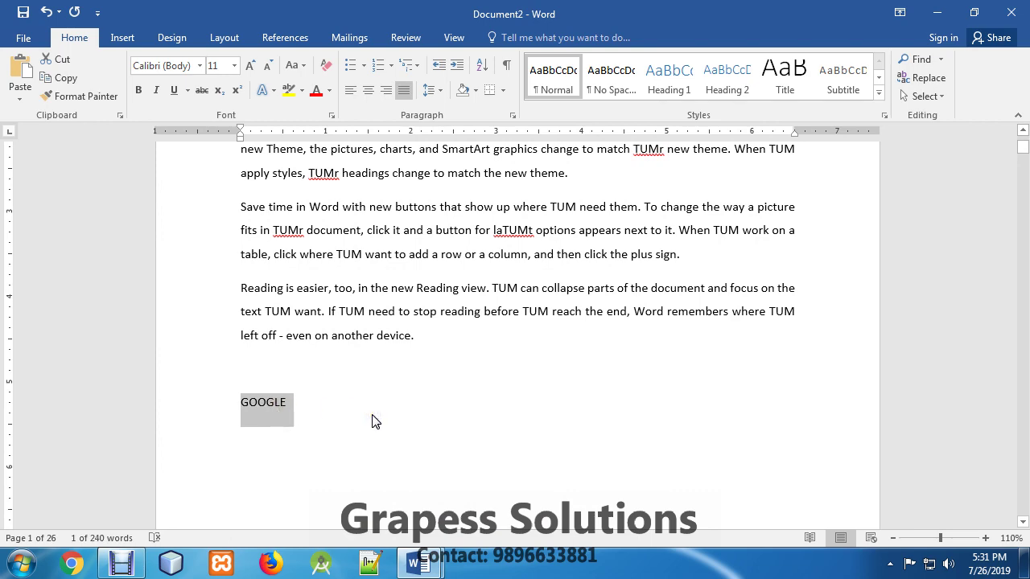
pyautogui.hotkey('ctrl', 'k')
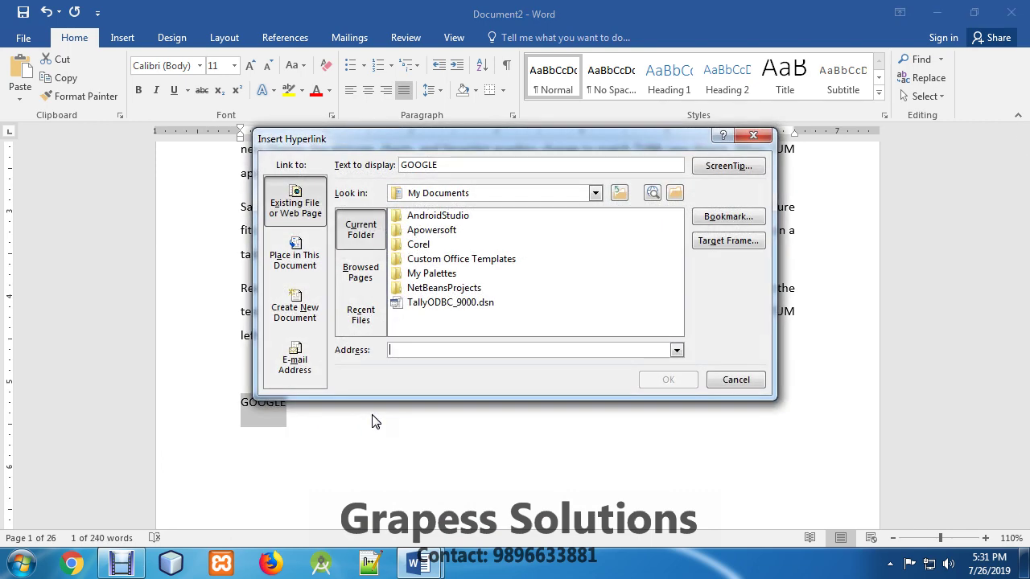
pyautogui.click(409, 346)
pyautogui.write('http://www.fb.com/')
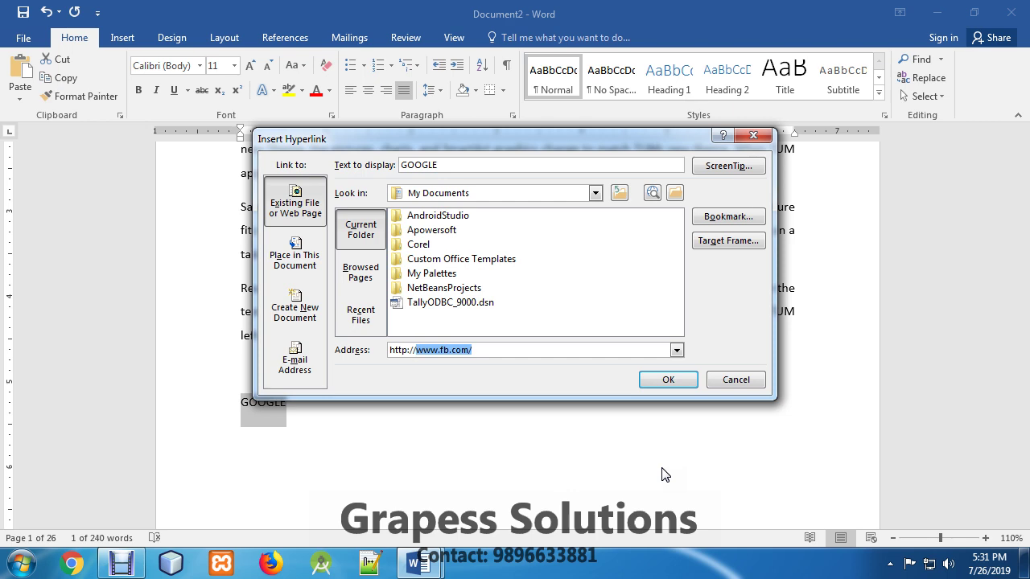
pyautogui.press('End')
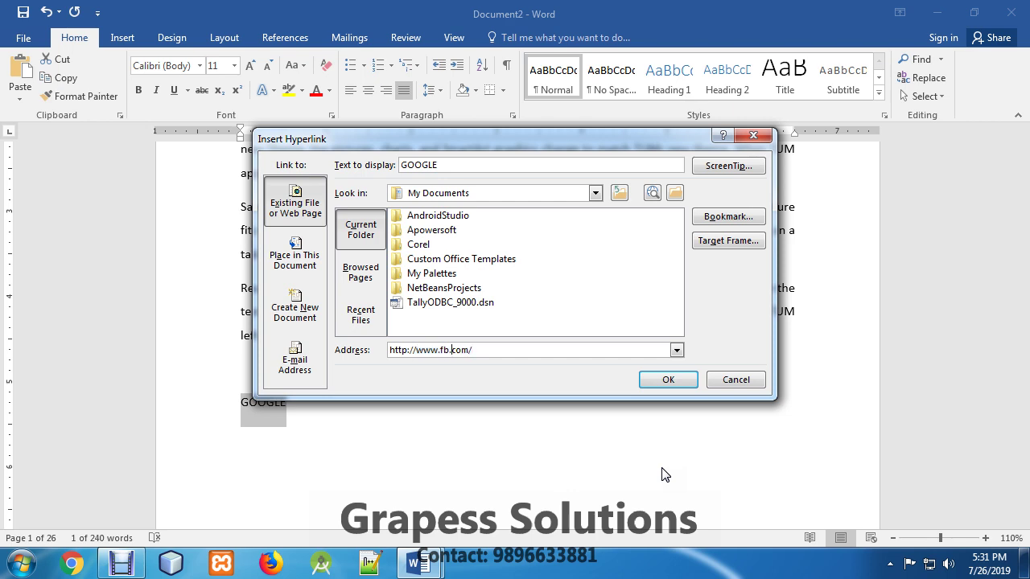
pyautogui.write('go')
pyautogui.write('ogle')
pyautogui.press('End')
pyautogui.click(649, 376)
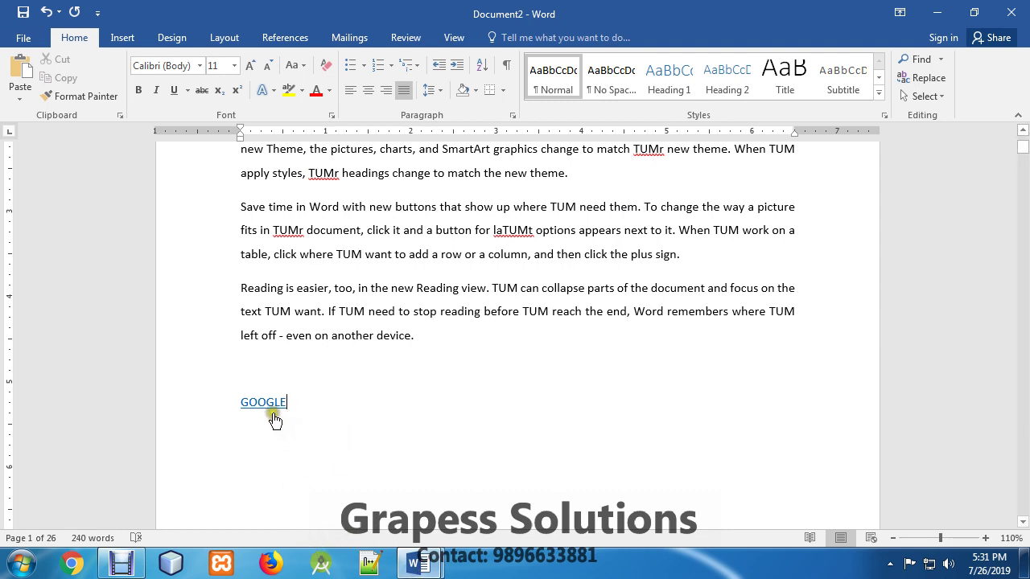
# Step: Ctrl+click the GOOGLE link to open the site, then return to Word after GOOGLE
pyautogui.moveTo(272, 409)
pyautogui.keyDown('ctrl'); pyautogui.click(259, 402); pyautogui.keyUp('ctrl')
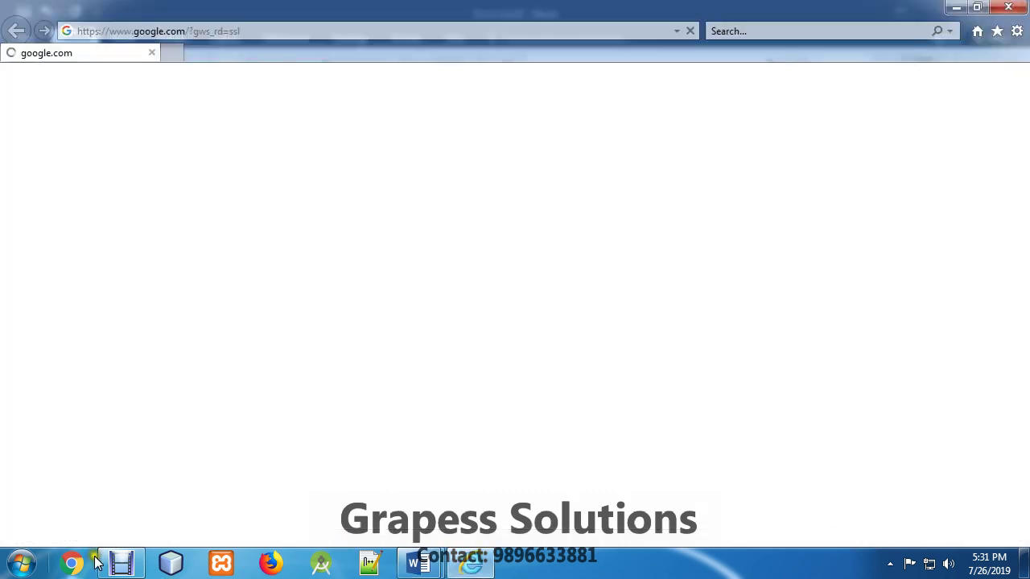
pyautogui.click(121, 564)
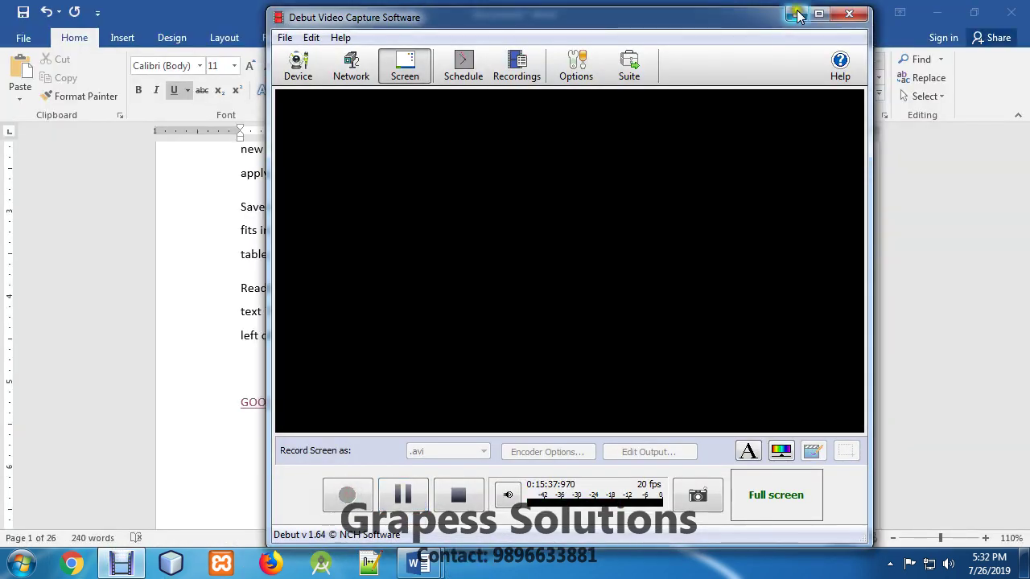
pyautogui.click(797, 14)
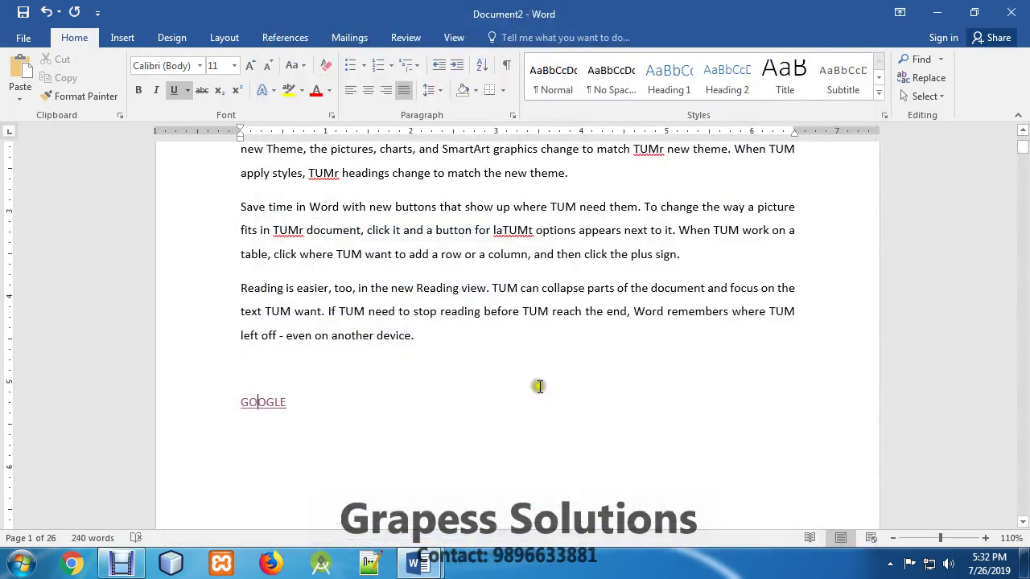
pyautogui.click(436, 417)
# Step: Type 'Facebook' two lines below GOOGLE and select it
pyautogui.press('Return')
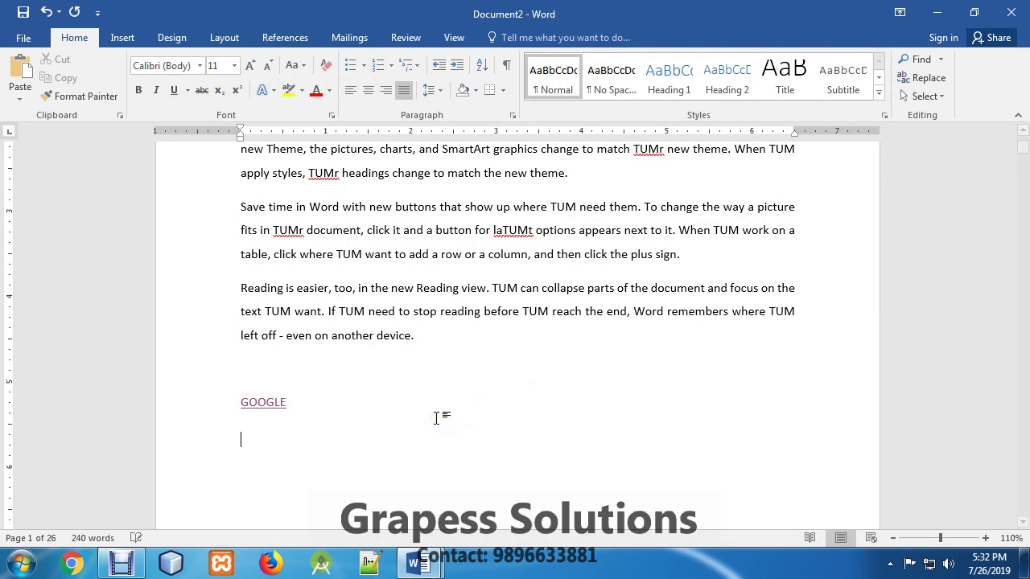
pyautogui.press('Return')
pyautogui.press('Return')
pyautogui.write('Faceb')
pyautogui.write('ook')
pyautogui.hotkey('shift', 'Home')
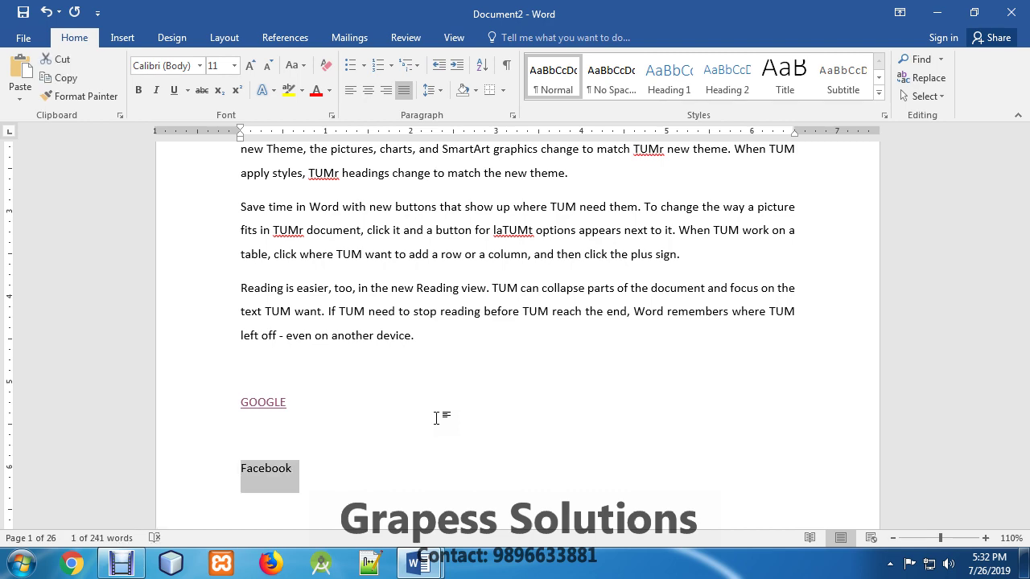
pyautogui.hotkey('ctrl', 'k')
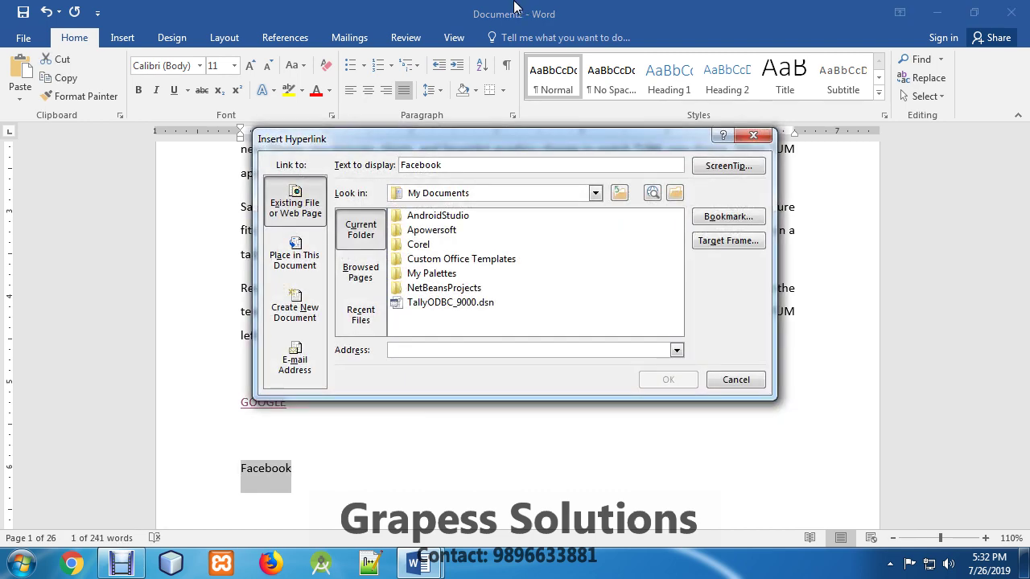
pyautogui.click(435, 349)
pyautogui.write('http://www.google.com/')
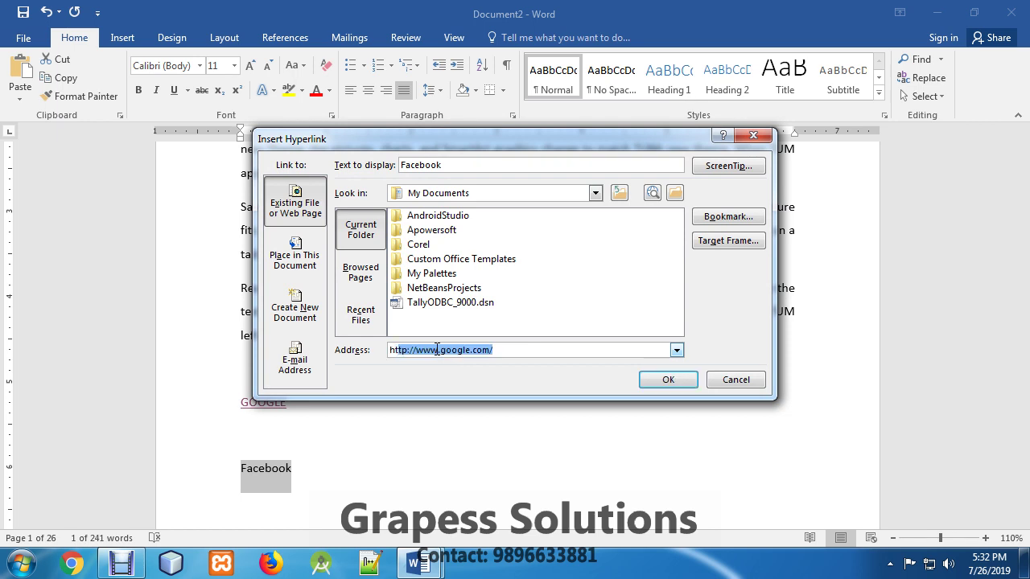
pyautogui.write('t')
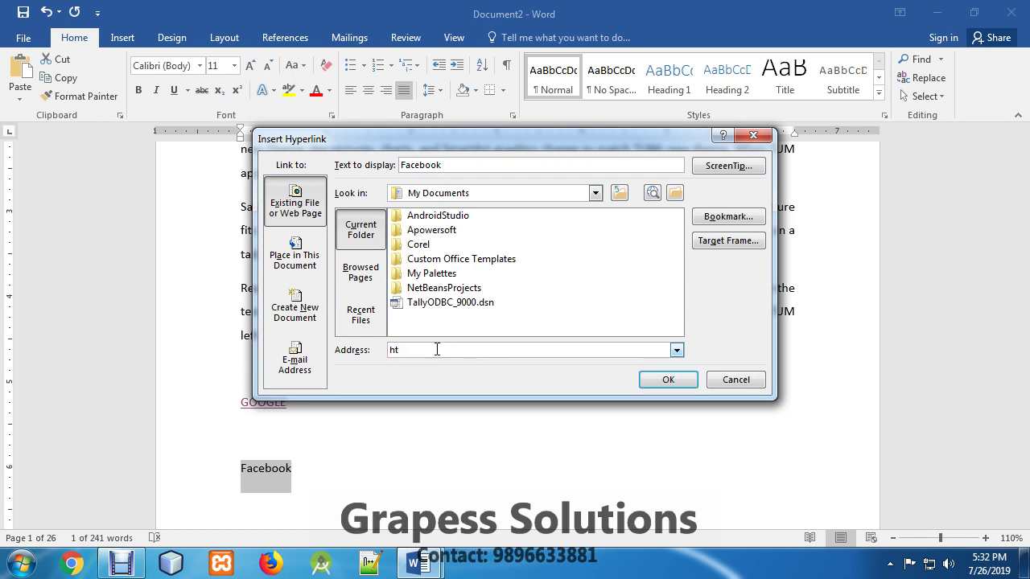
pyautogui.write('ptp://www.google.com/')
pyautogui.press('End')
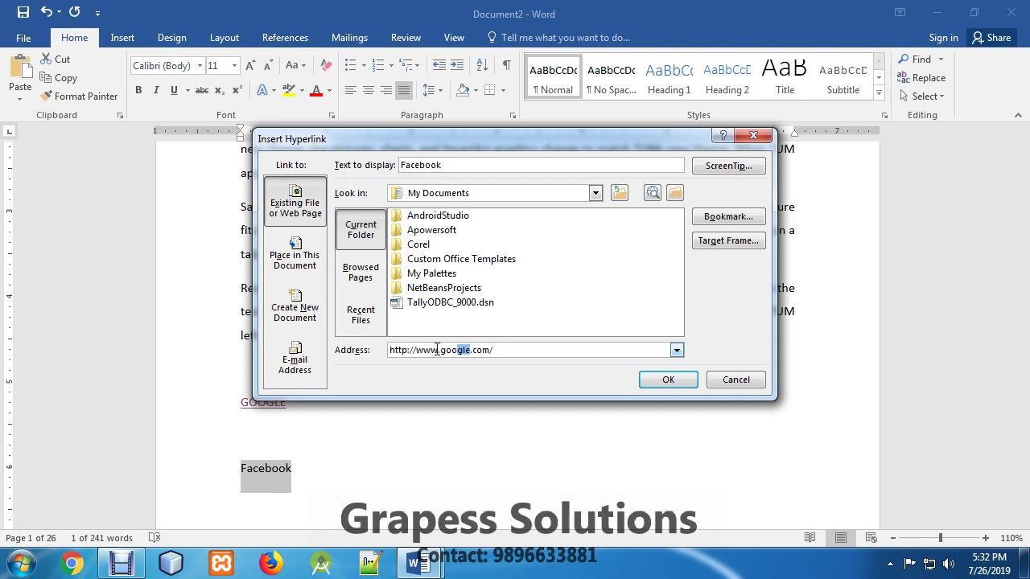
pyautogui.moveTo(437, 349); pyautogui.dragTo(437, 349)
pyautogui.write('fb')
pyautogui.press('End')
pyautogui.click(654, 383)
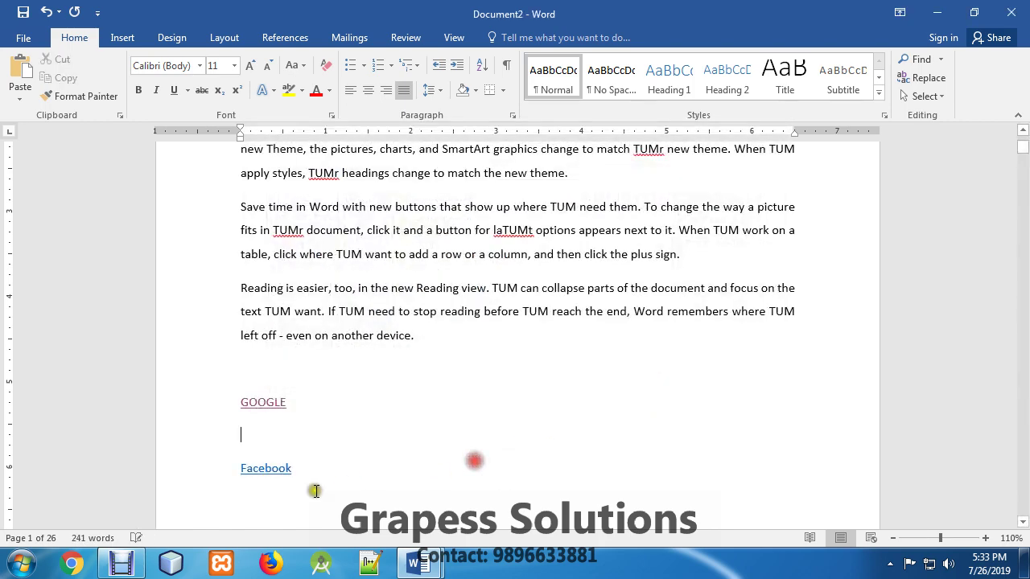
pyautogui.scroll(-2, 320, 420)
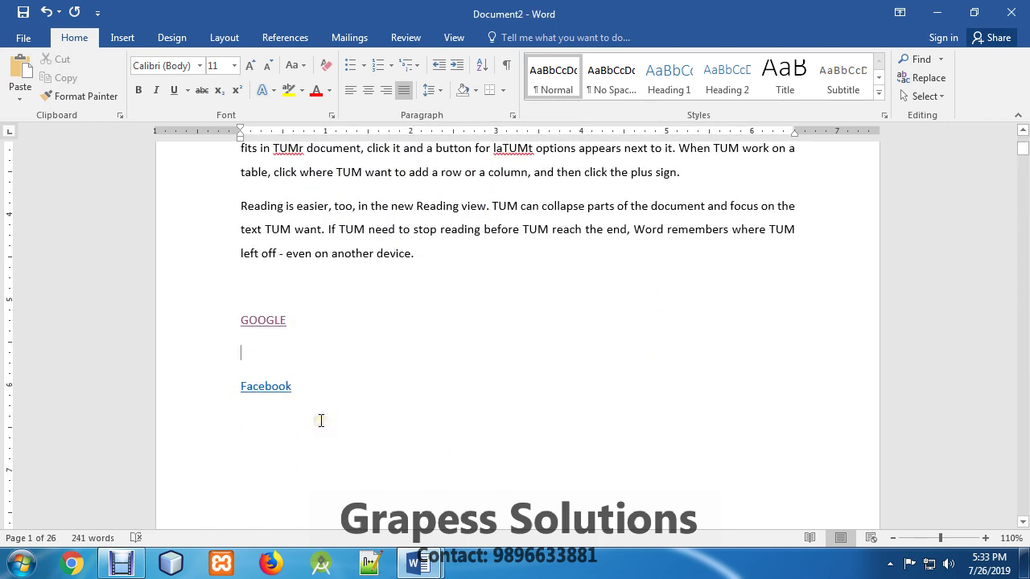
# Step: Follow the Facebook link to facebook.com in Internet Explorer, then close the browser window
pyautogui.keyDown('ctrl'); pyautogui.click(266, 386); pyautogui.keyUp('ctrl')
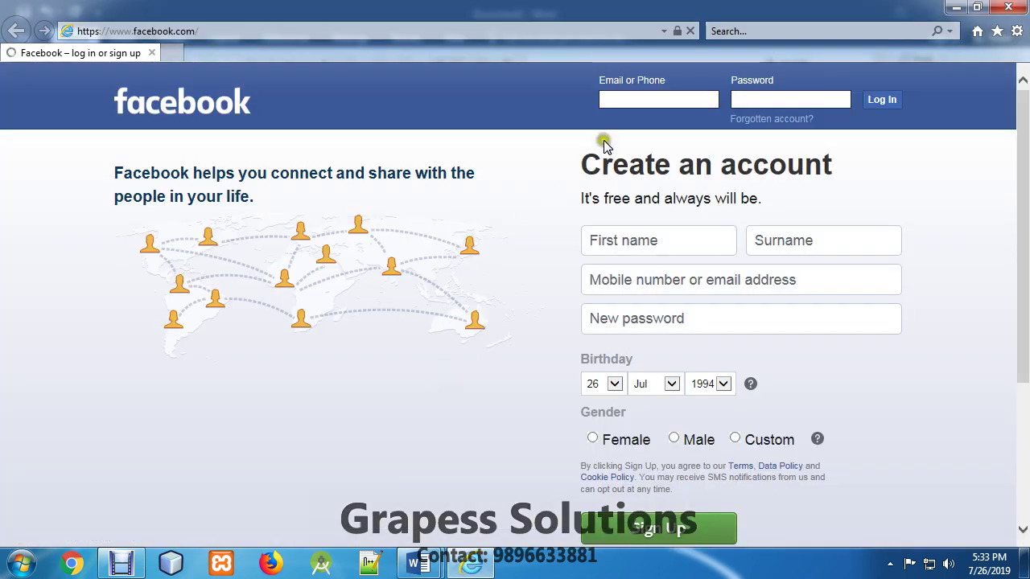
pyautogui.click(1011, 8)
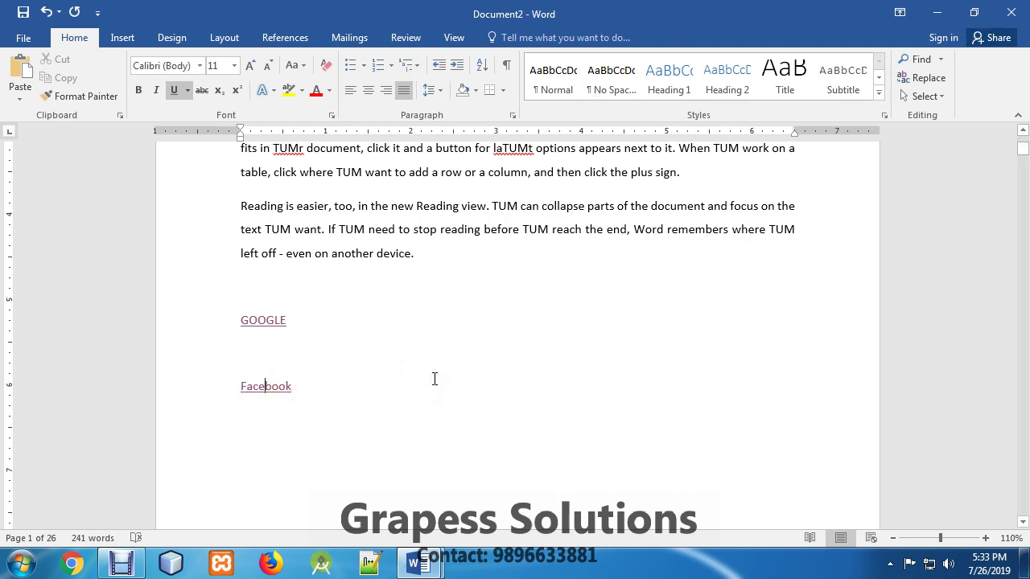
pyautogui.scroll(5, 386, 363)
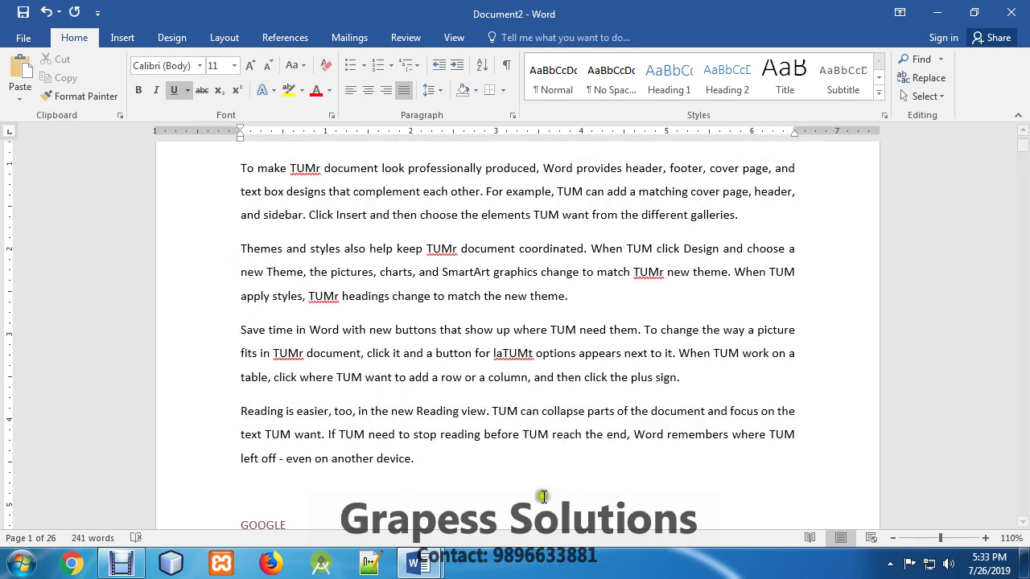
pyautogui.moveTo(446, 469); pyautogui.dragTo(230, 300)
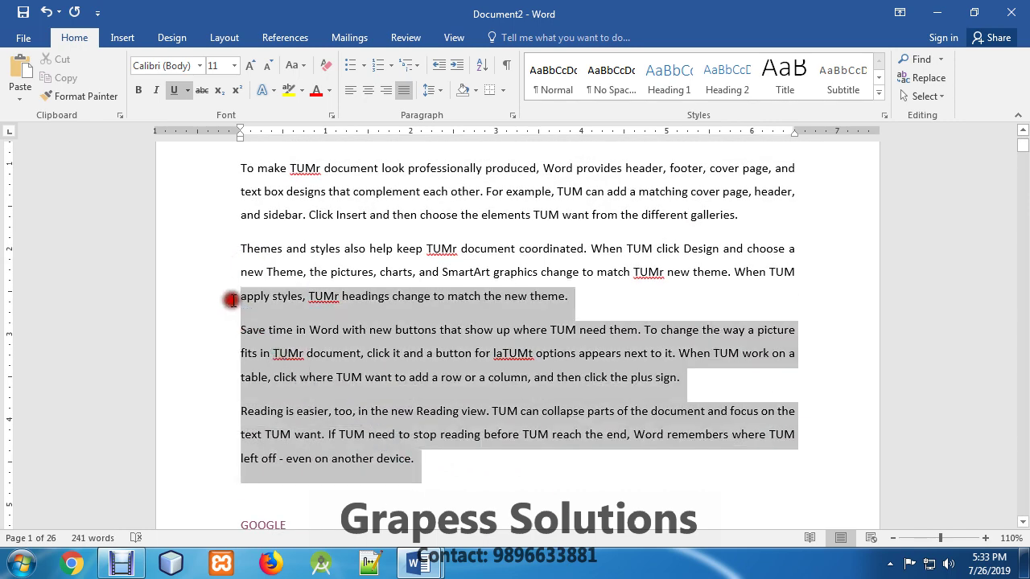
pyautogui.click(450, 483)
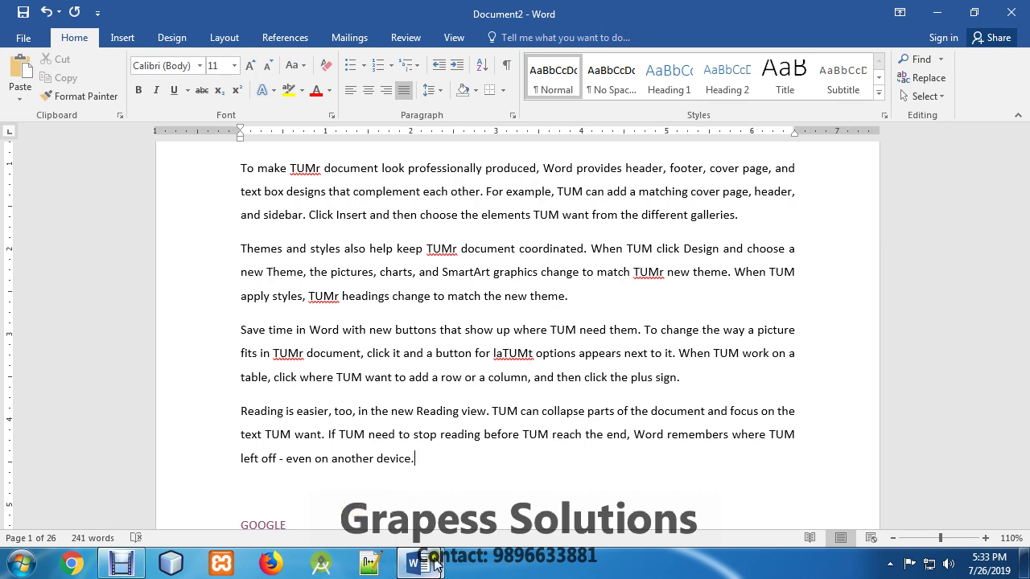
pyautogui.moveTo(435, 563)
pyautogui.click(362, 473)
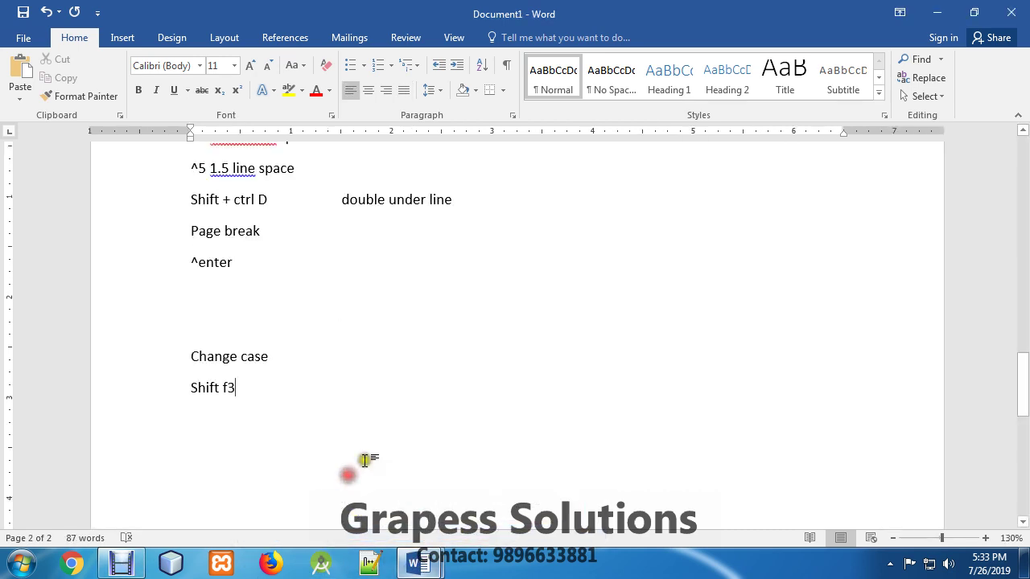
pyautogui.scroll(3, 533, 271)
pyautogui.scroll(5, 540, 279)
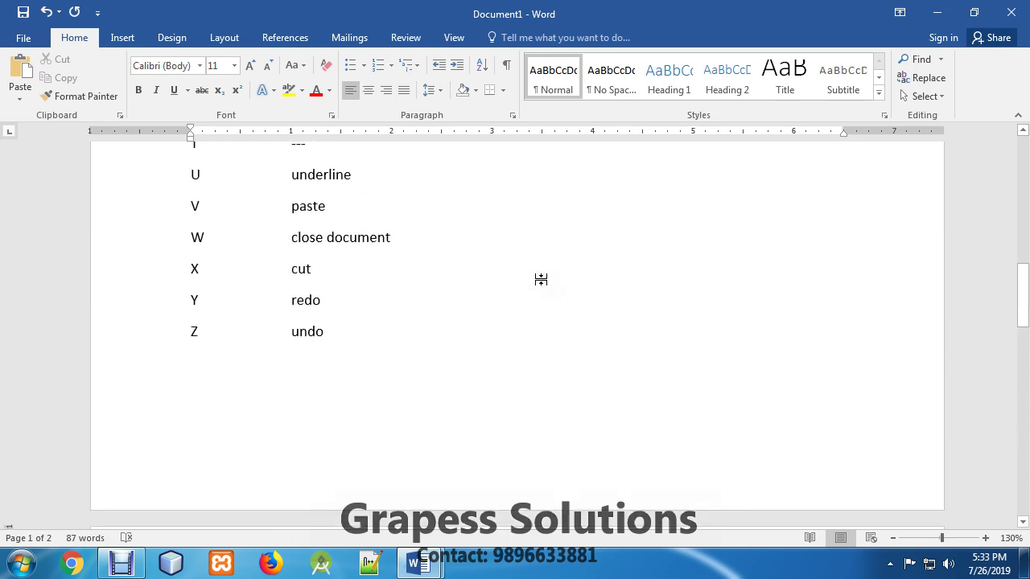
pyautogui.scroll(6, 541, 280)
pyautogui.scroll(3, 541, 279)
pyautogui.scroll(-3, 541, 280)
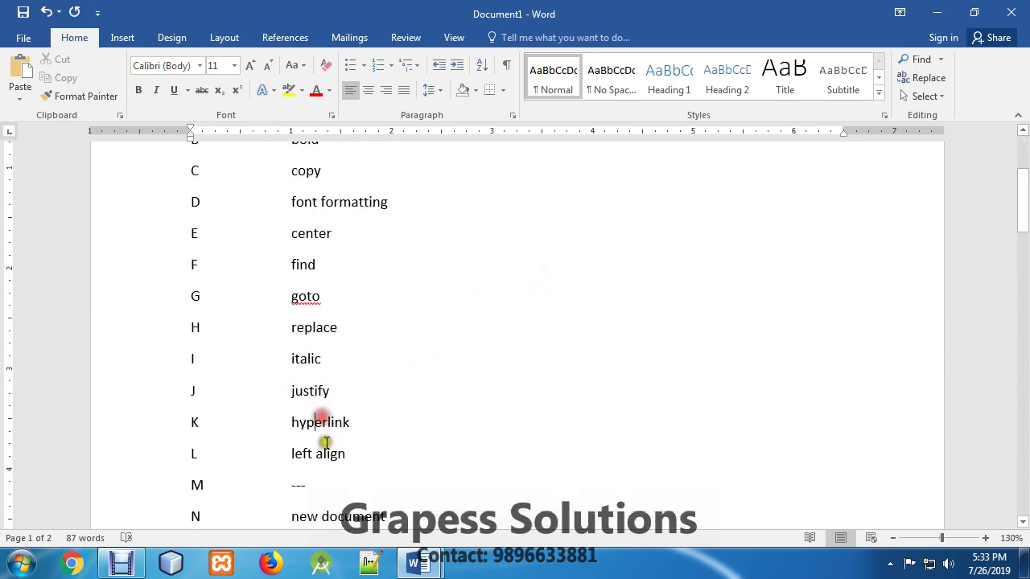
pyautogui.scroll(-3, 378, 443)
pyautogui.click(338, 378)
pyautogui.click(335, 401)
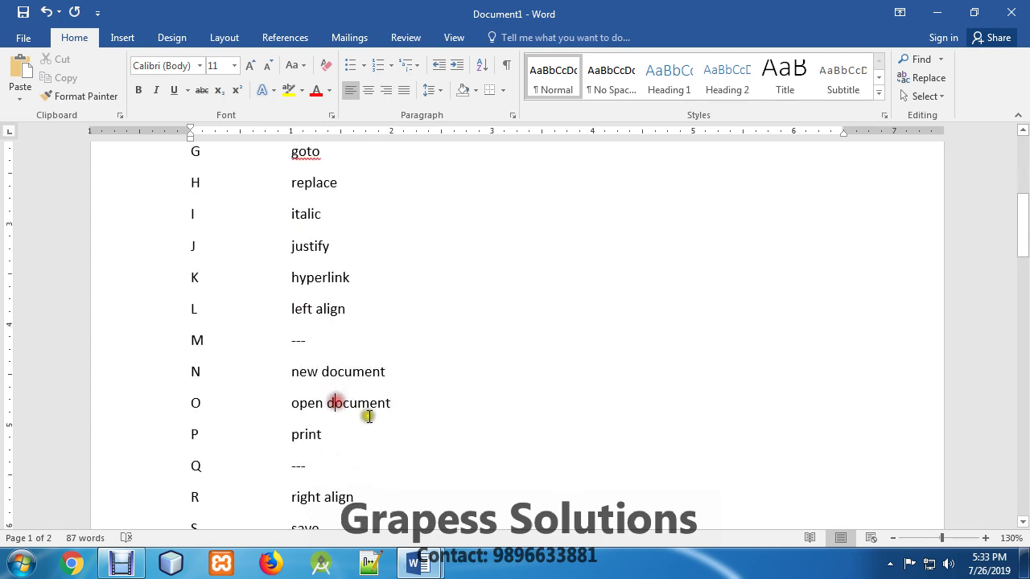
pyautogui.moveTo(290, 439); pyautogui.dragTo(338, 436)
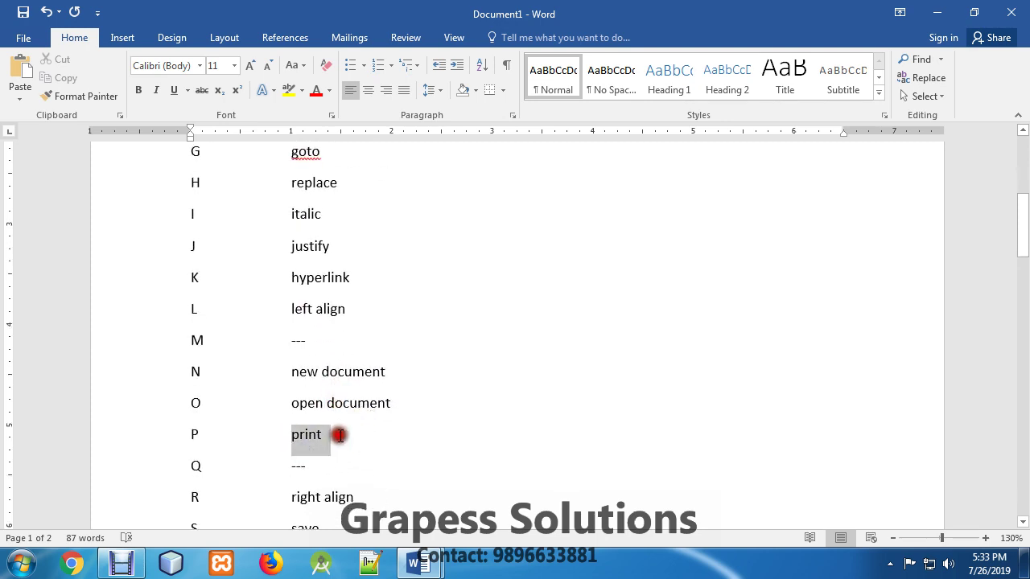
pyautogui.click(826, 488)
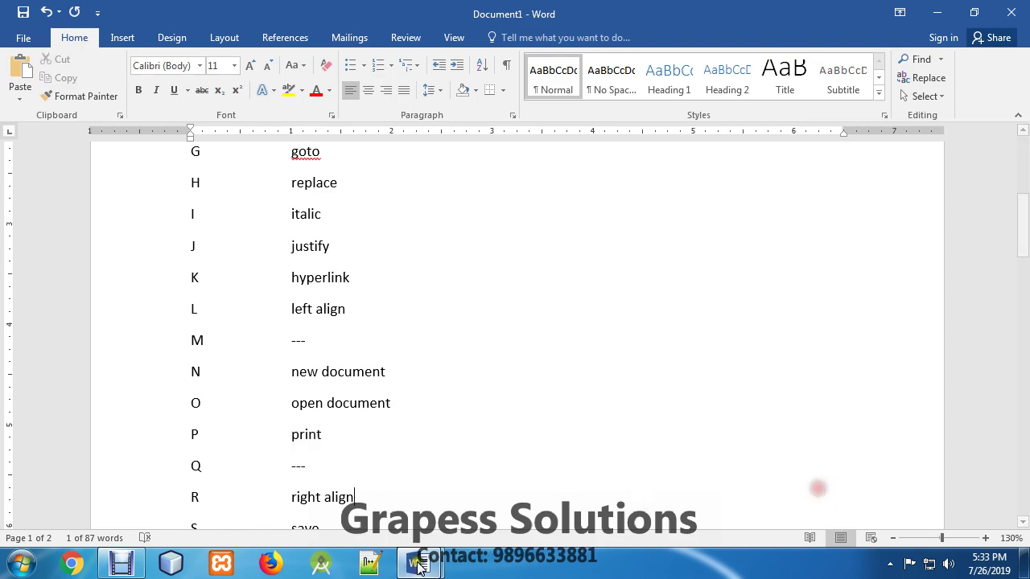
pyautogui.moveTo(418, 563)
pyautogui.click(484, 497)
# Step: Select a passage of Document2 and set Print to print only the selection
pyautogui.scroll(1, 559, 262)
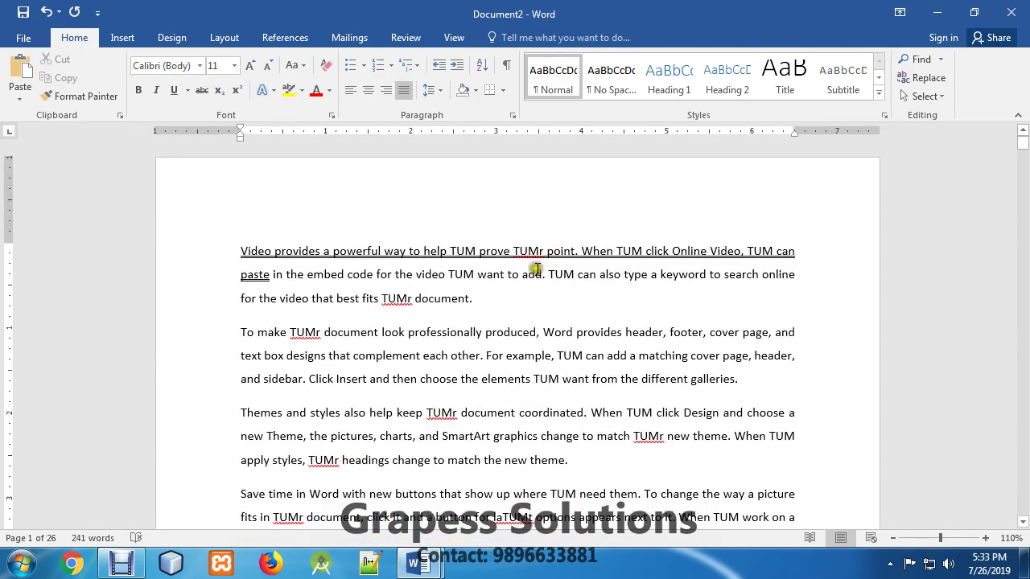
pyautogui.scroll(-3, 558, 260)
pyautogui.scroll(1, 257, 358)
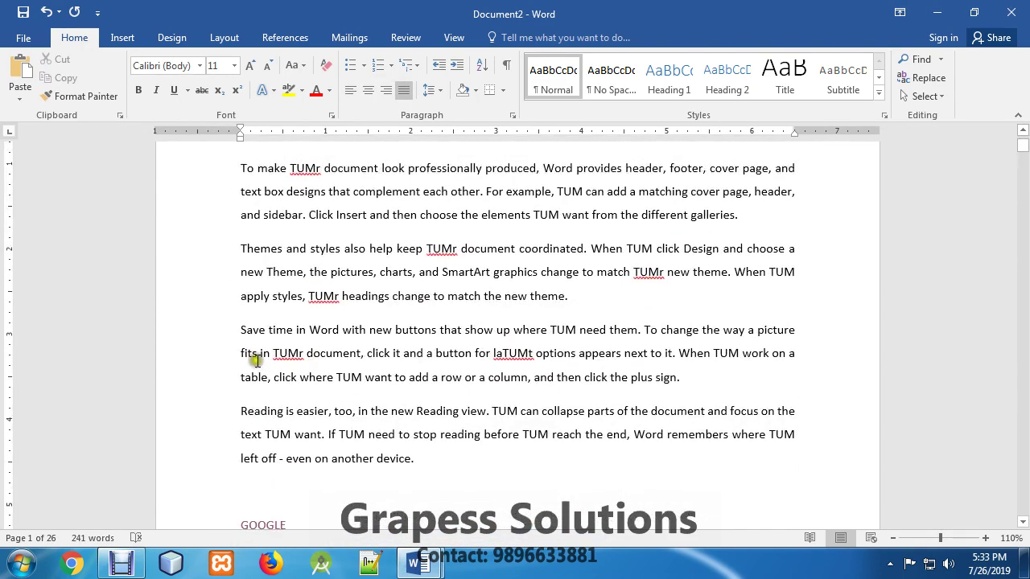
pyautogui.moveTo(241, 249)
pyautogui.mouseDown()
pyautogui.moveTo(537, 278)
pyautogui.moveTo(606, 297)
pyautogui.mouseUp()
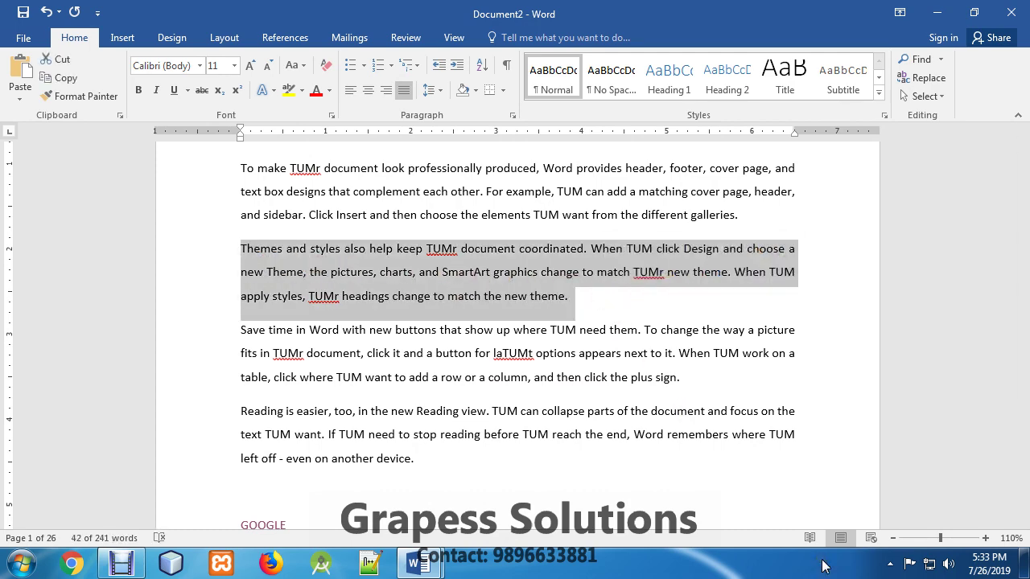
pyautogui.hotkey('ctrl', 'p')
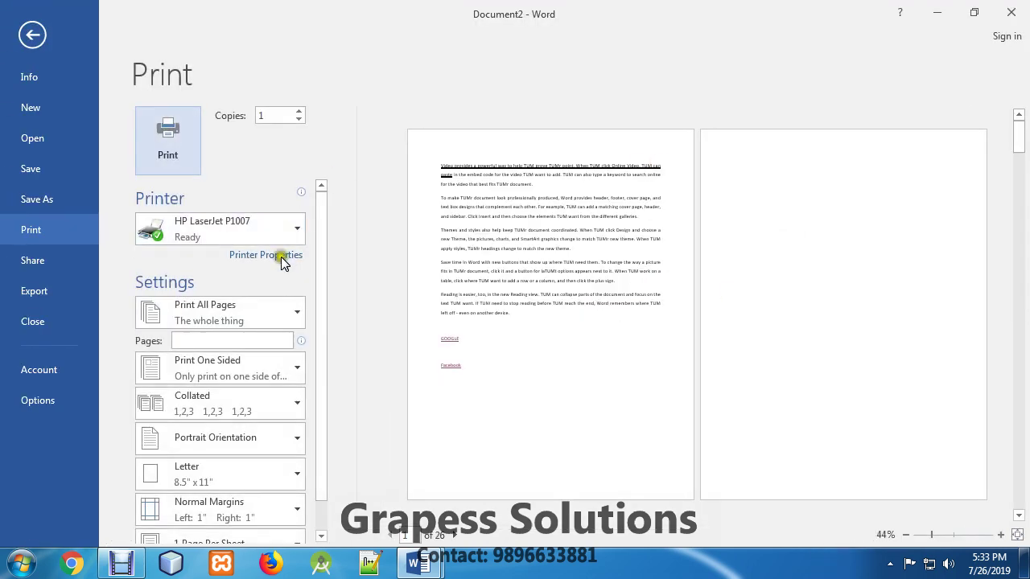
pyautogui.click(297, 319)
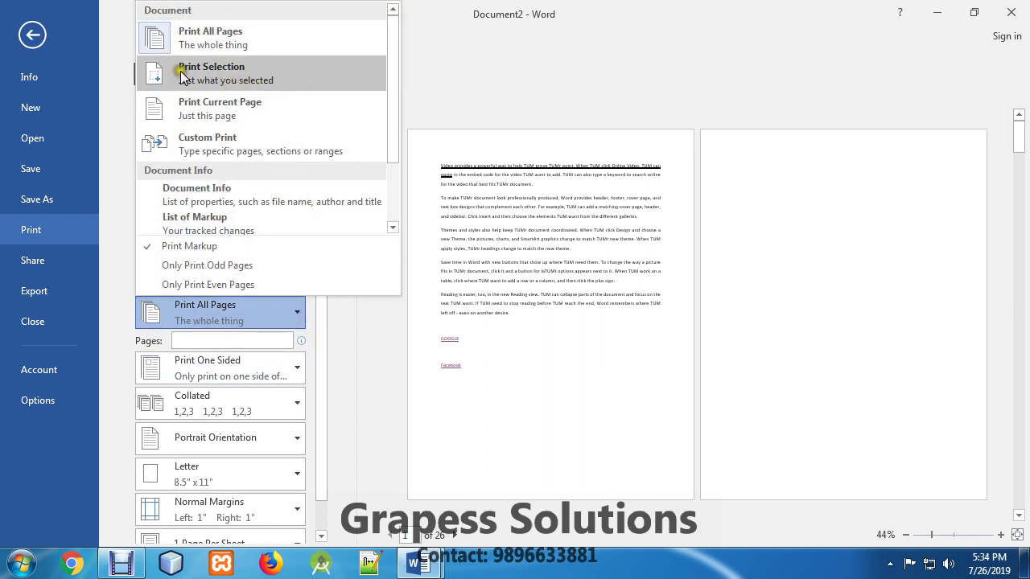
pyautogui.click(185, 74)
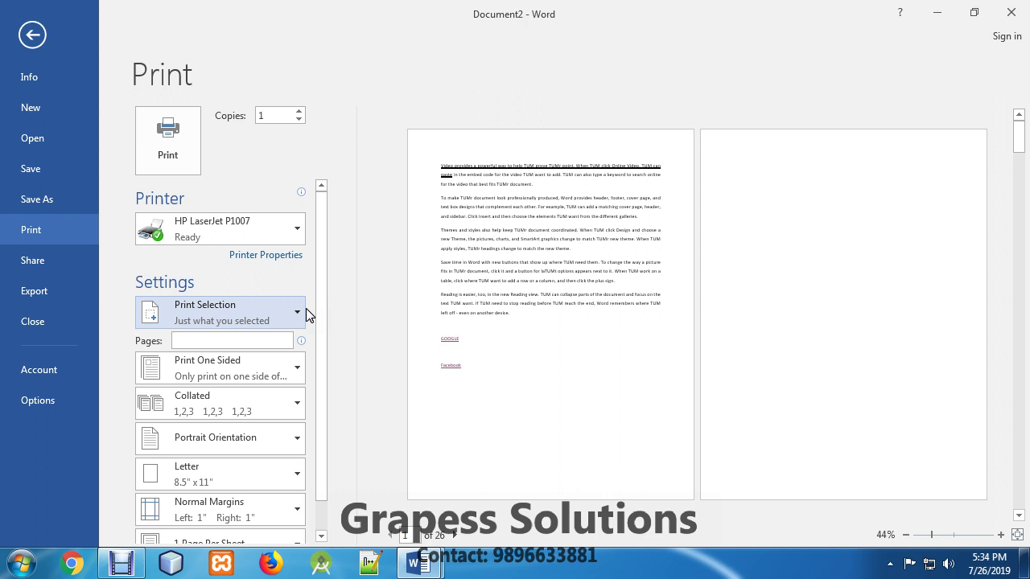
# Step: Choose Print on Both Sides, flipping on the long edge, leaving Page Setup unchanged
pyautogui.scroll(-2, 288, 349)
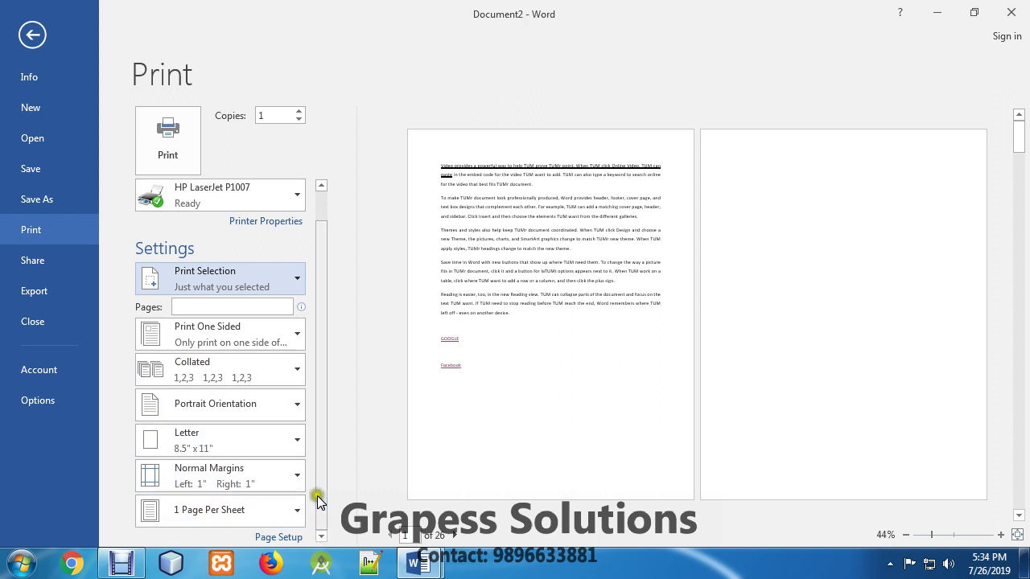
pyautogui.click(295, 335)
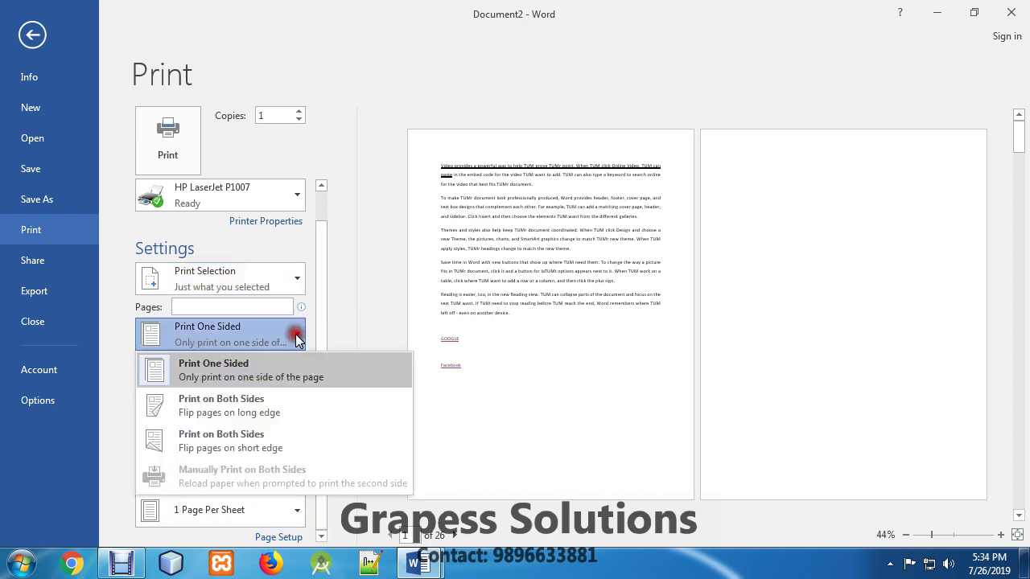
pyautogui.click(357, 306)
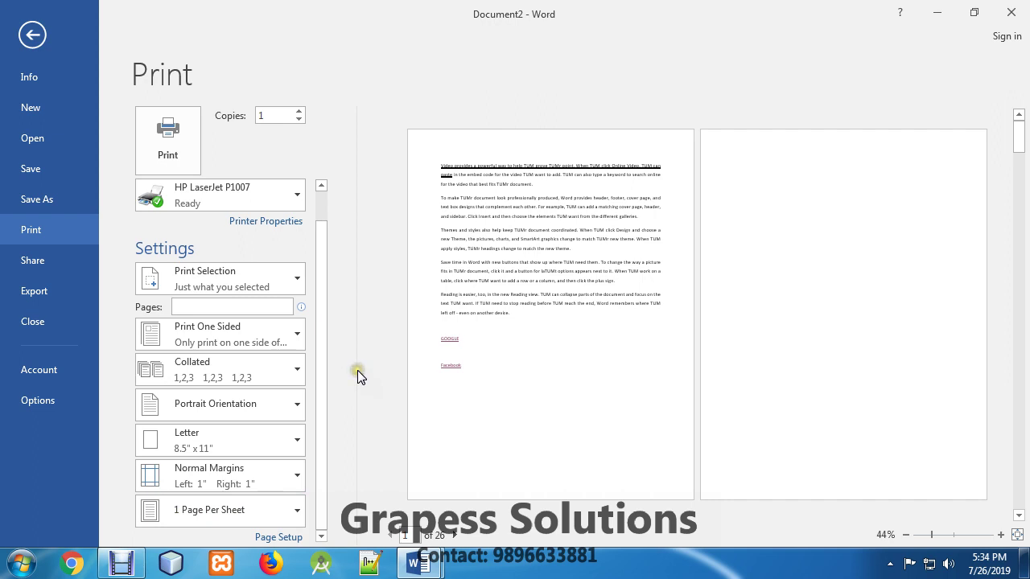
pyautogui.click(297, 331)
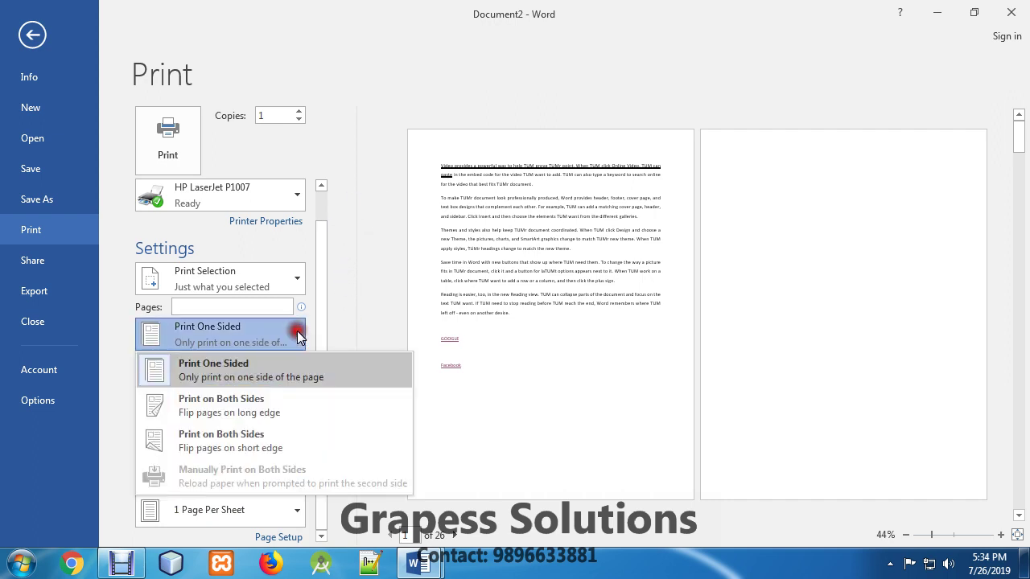
pyautogui.click(256, 409)
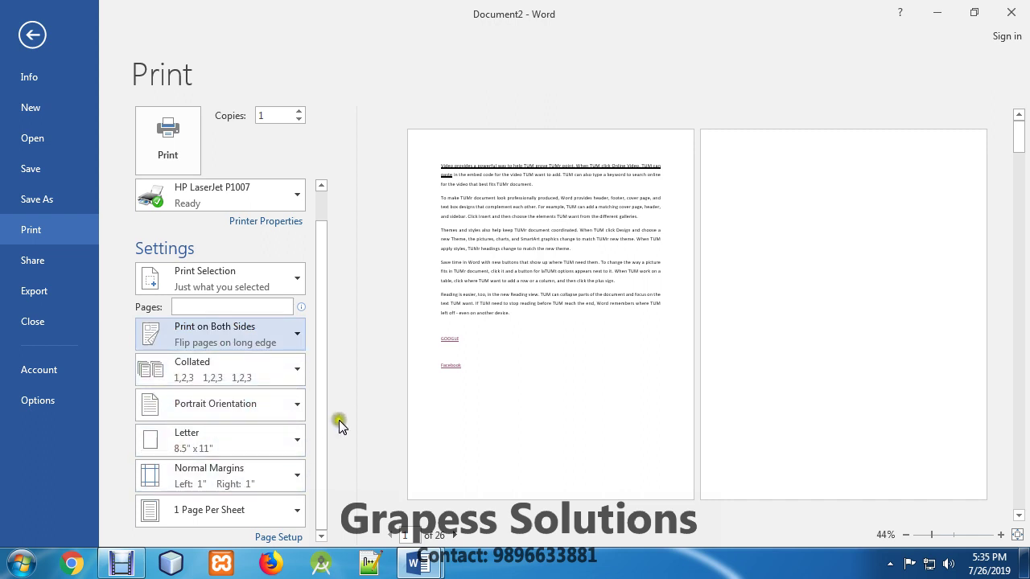
pyautogui.click(277, 537)
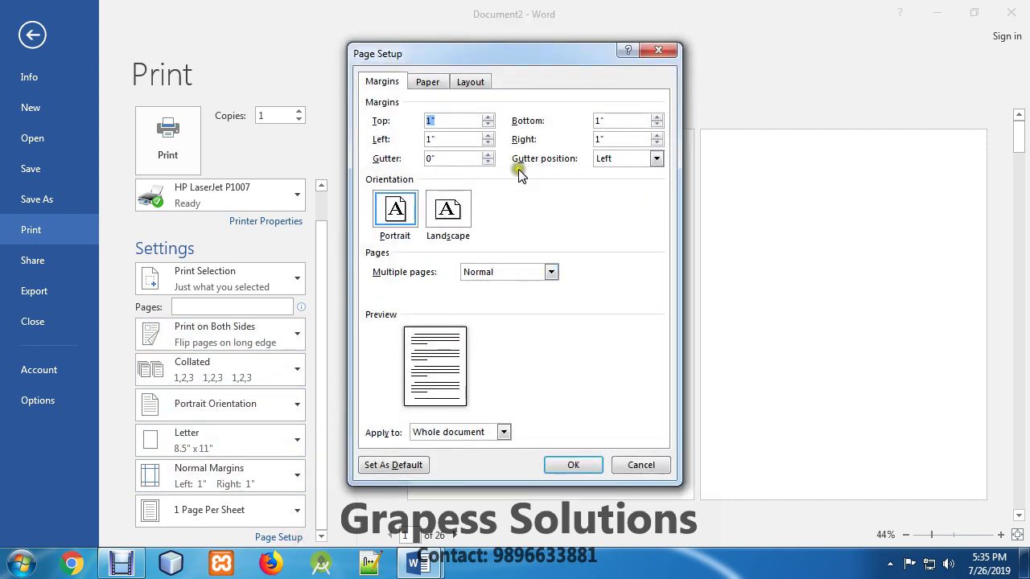
pyautogui.click(652, 50)
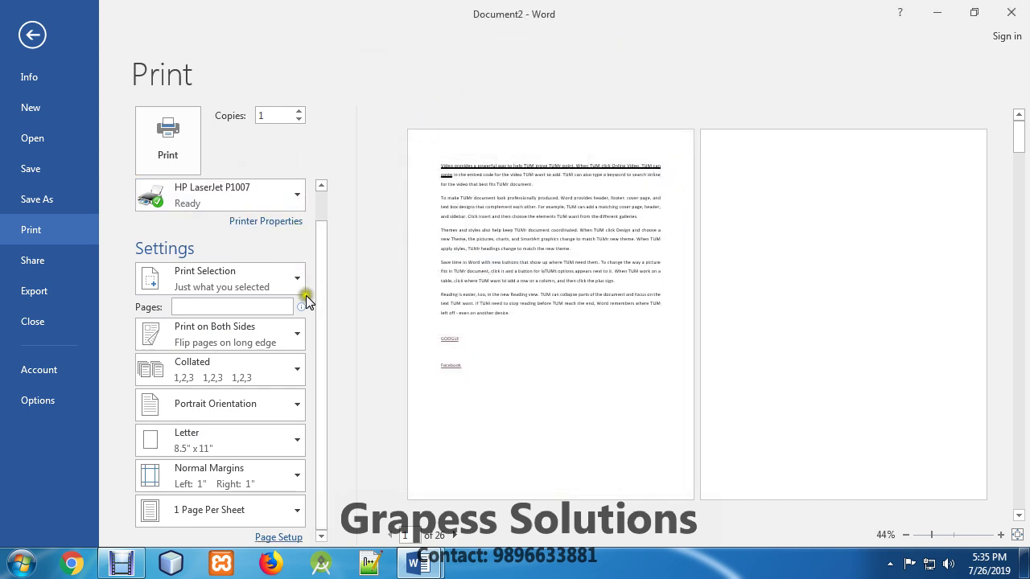
pyautogui.click(296, 337)
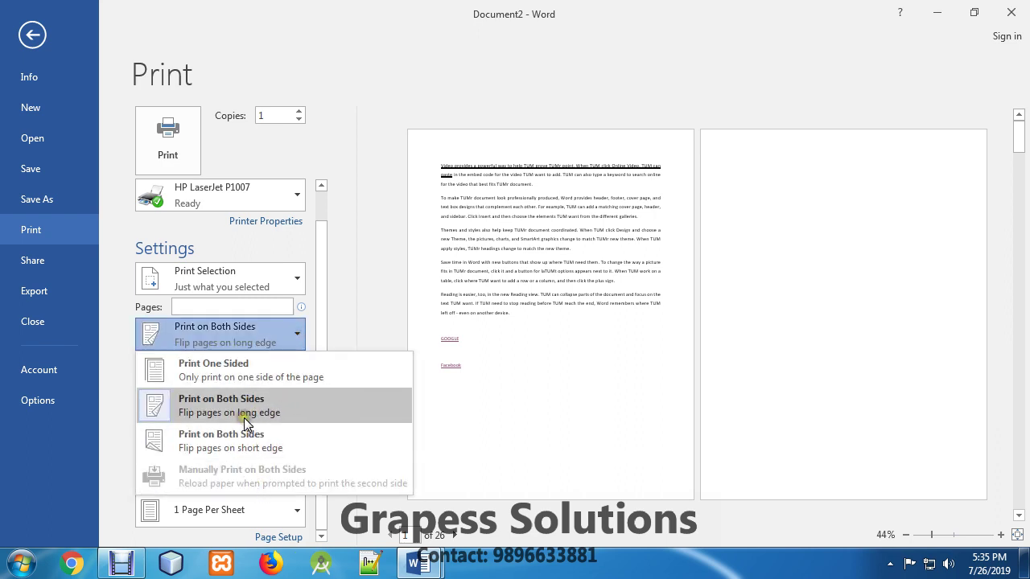
pyautogui.click(369, 280)
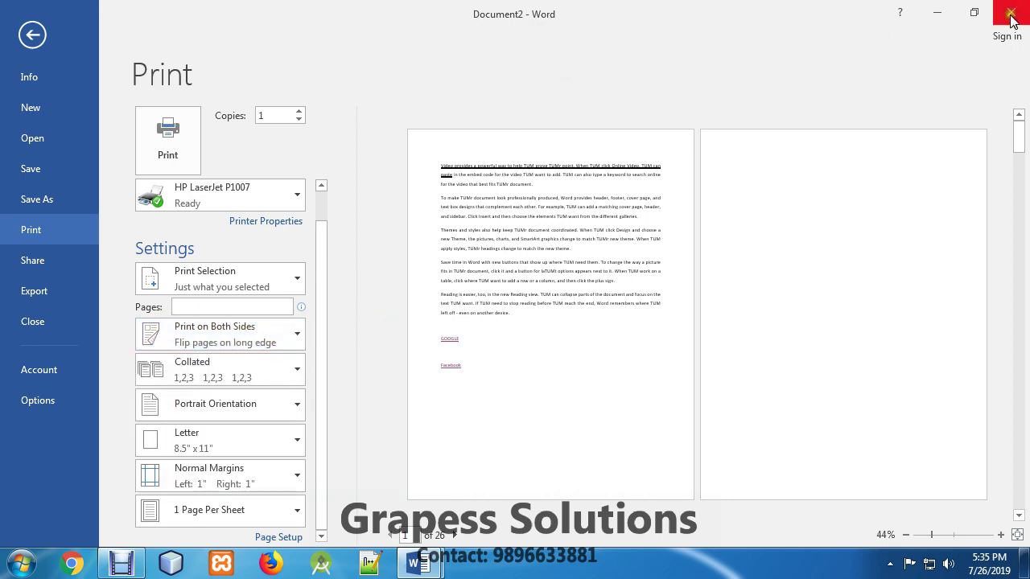
pyautogui.click(676, 138)
# Step: Leave Print with Esc and check the 'S save' entry in Document1's list
pyautogui.press('Escape')
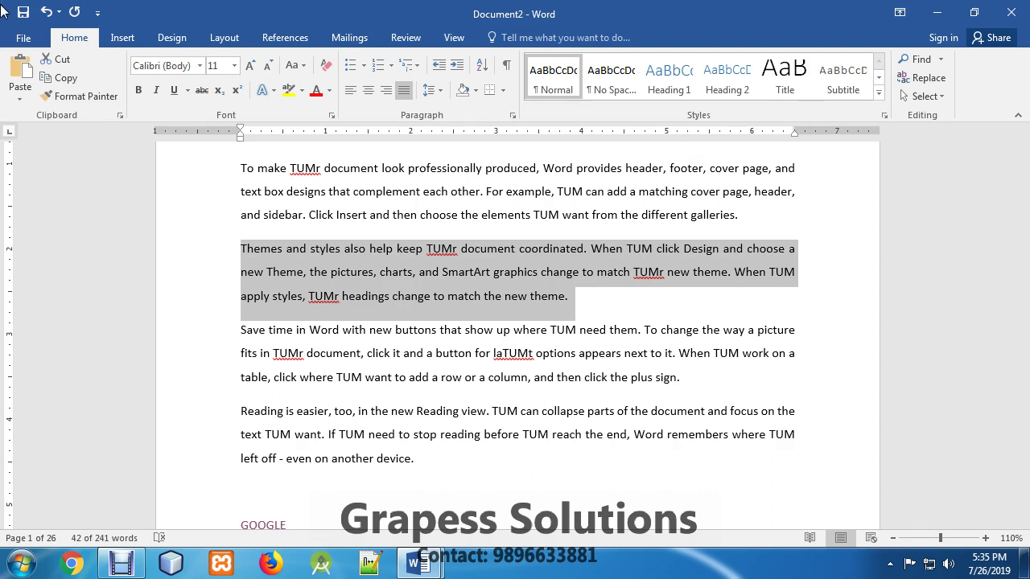
pyautogui.click(418, 563)
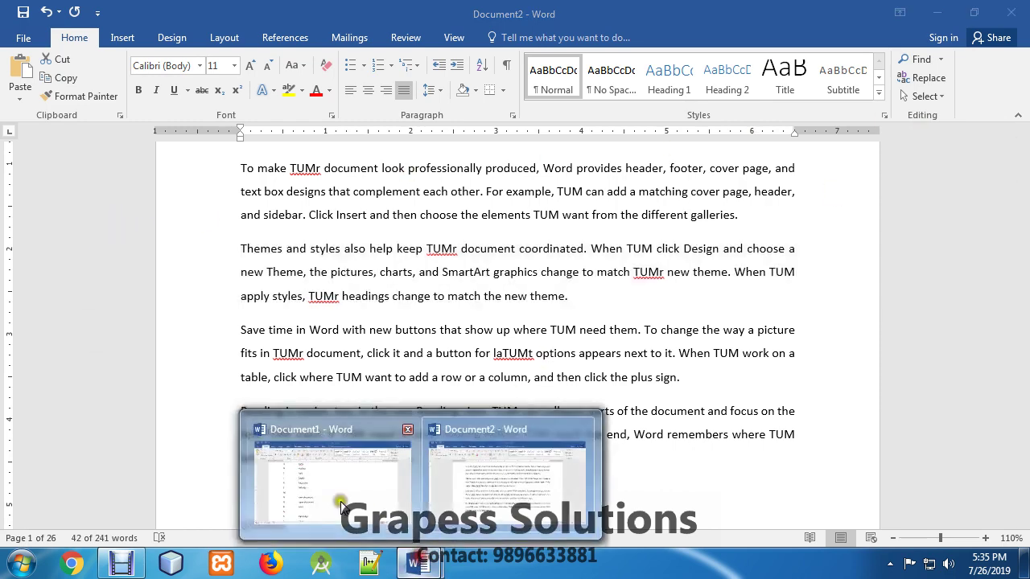
pyautogui.click(331, 488)
pyautogui.scroll(-1, 393, 373)
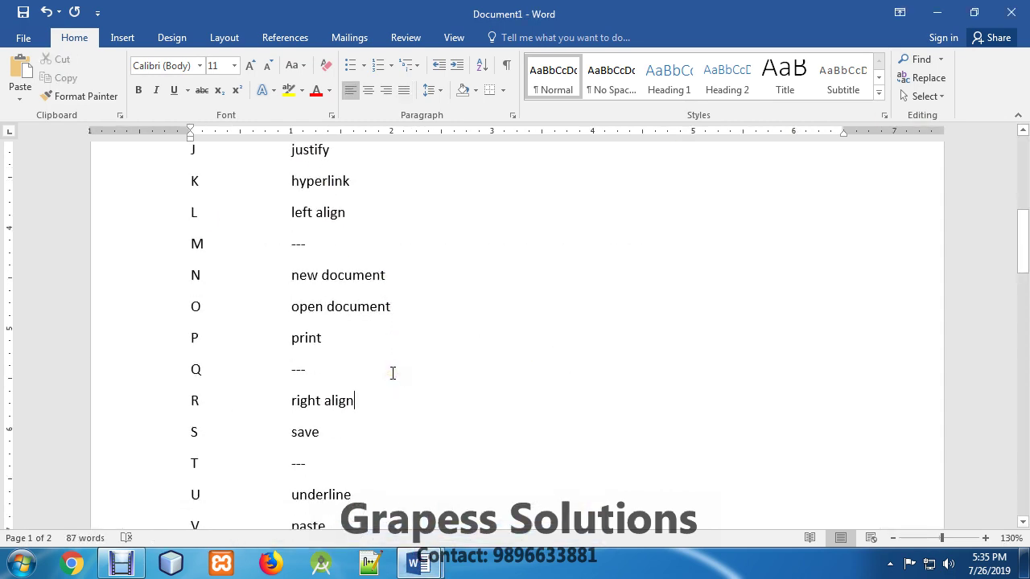
pyautogui.scroll(-1, 392, 372)
pyautogui.moveTo(285, 384); pyautogui.dragTo(374, 394)
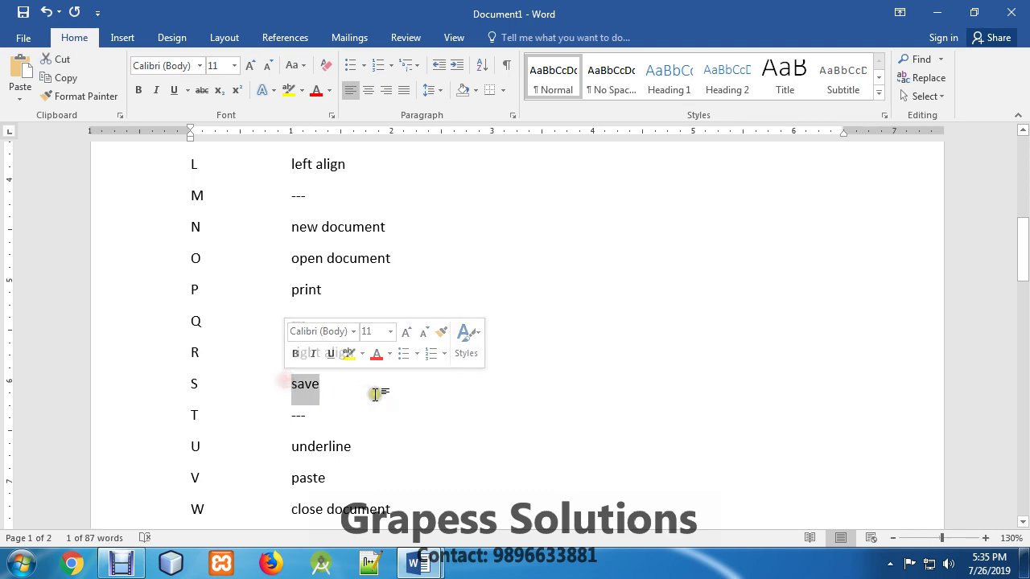
pyautogui.click(375, 394)
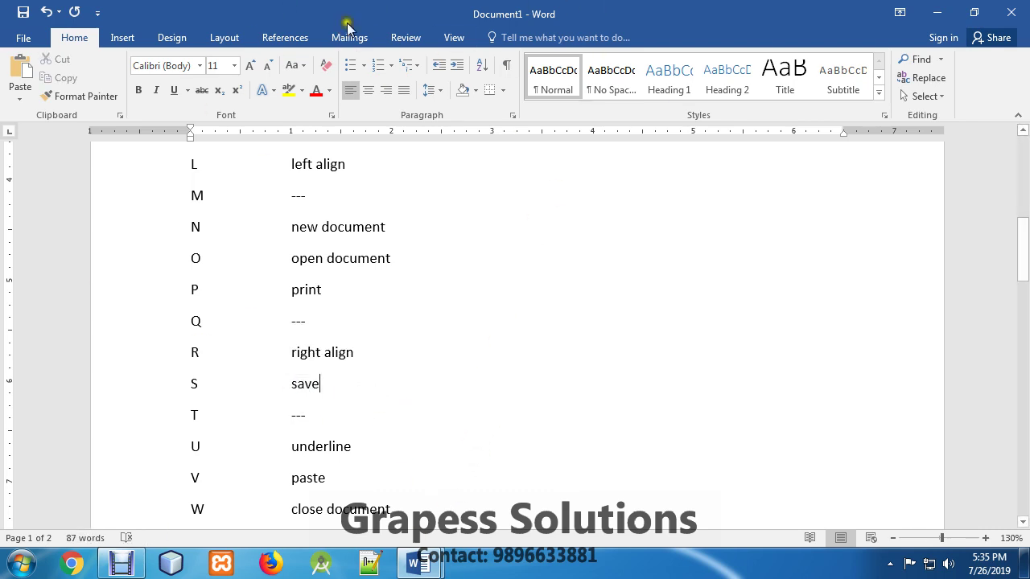
# Step: Return to Document2 with the insertion point above the GOOGLE line
pyautogui.click(418, 563)
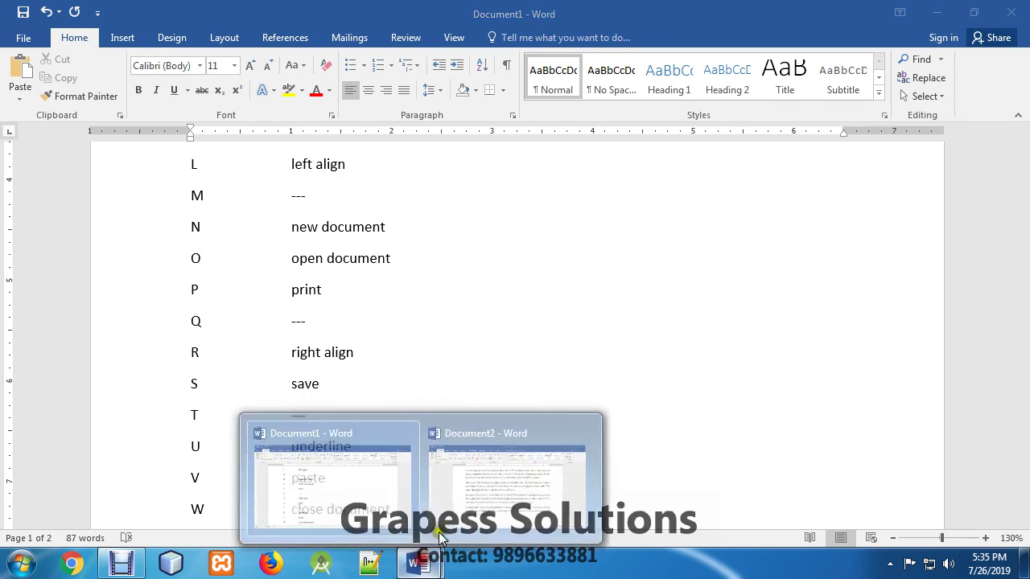
pyautogui.click(523, 481)
pyautogui.click(648, 402)
pyautogui.click(438, 484)
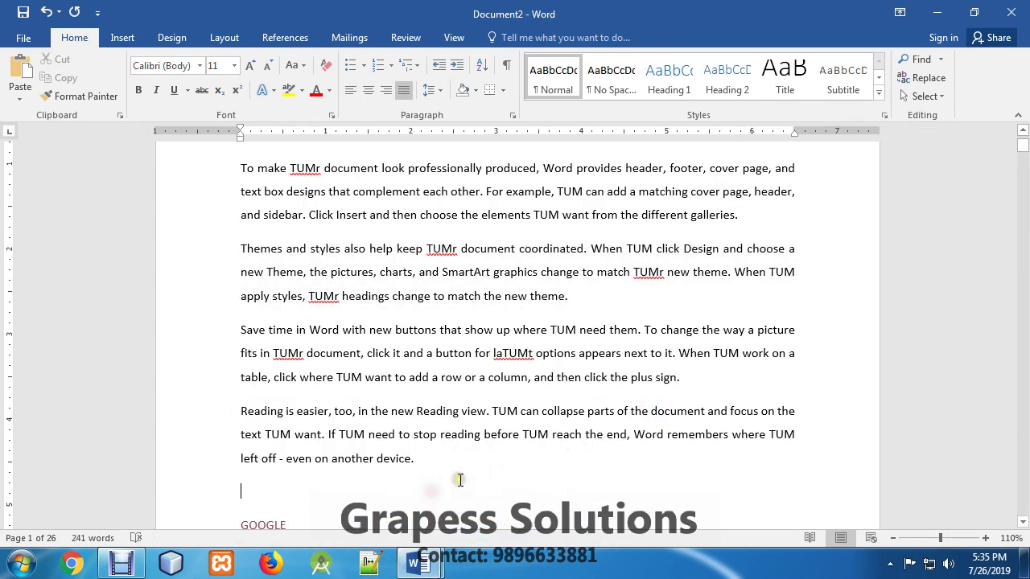
# Step: Demonstrate F12 Save As and Ctrl+S on Document2, cancelling both without saving
pyautogui.press('F12')
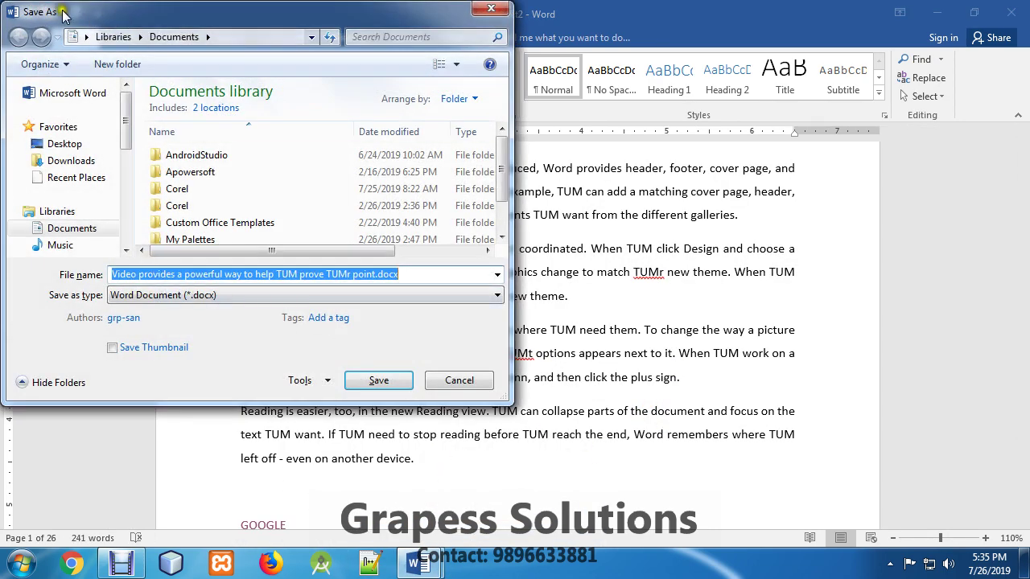
pyautogui.click(460, 380)
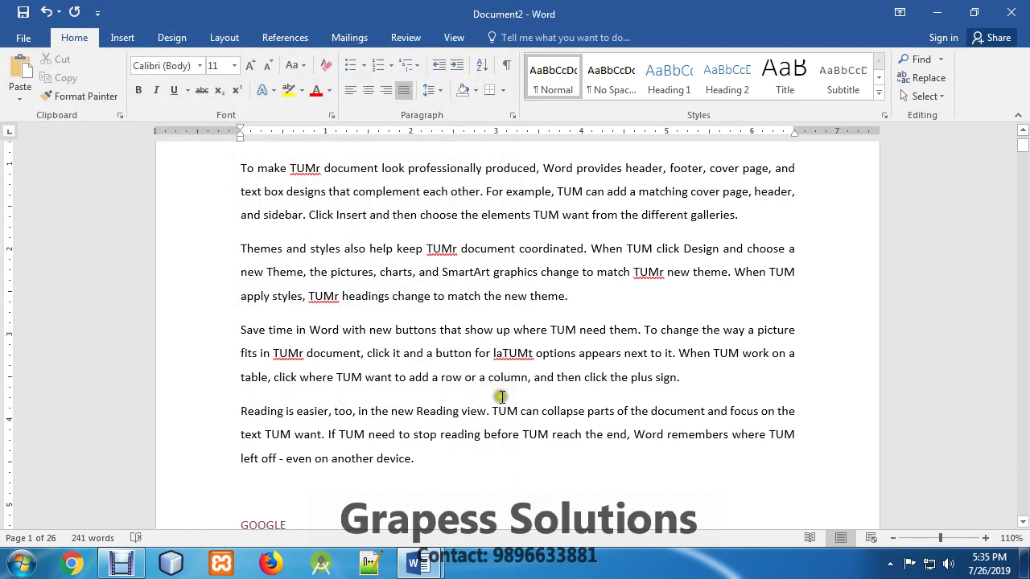
pyautogui.hotkey('ctrl', 's')
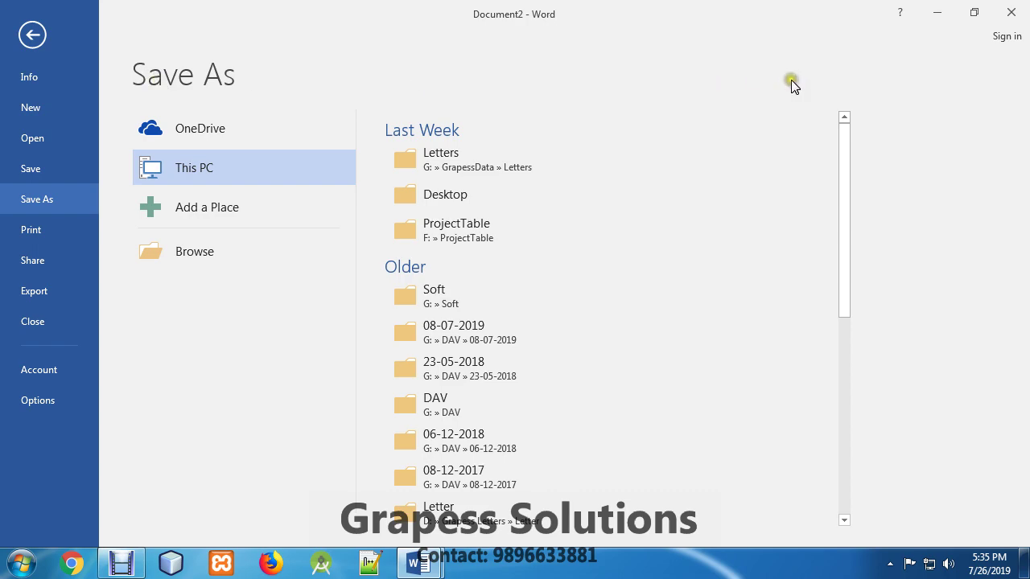
pyautogui.press('Escape')
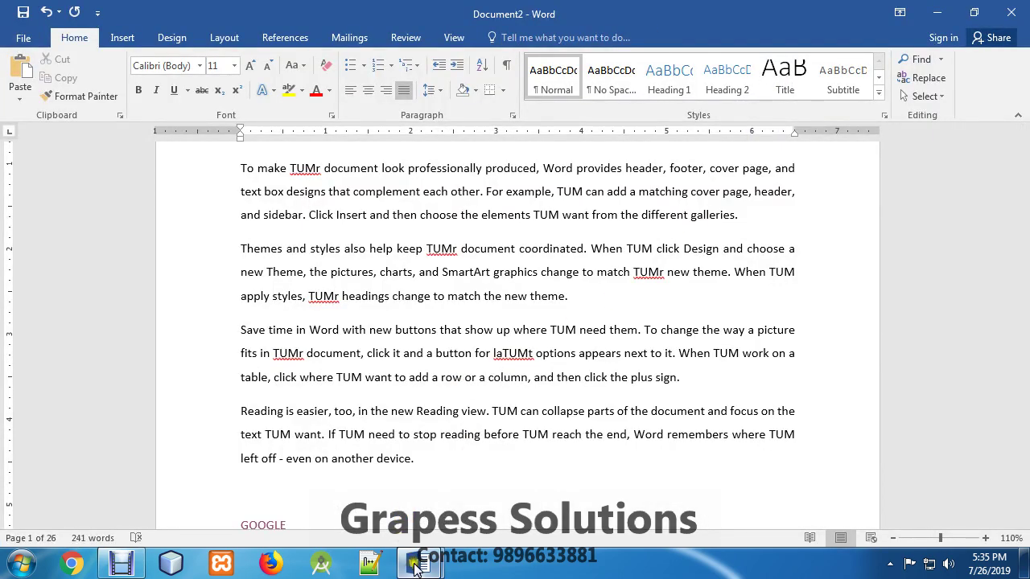
# Step: In Document1, try F12 and cancel, then start a new line below Shift f3
pyautogui.moveTo(417, 564)
pyautogui.click(330, 485)
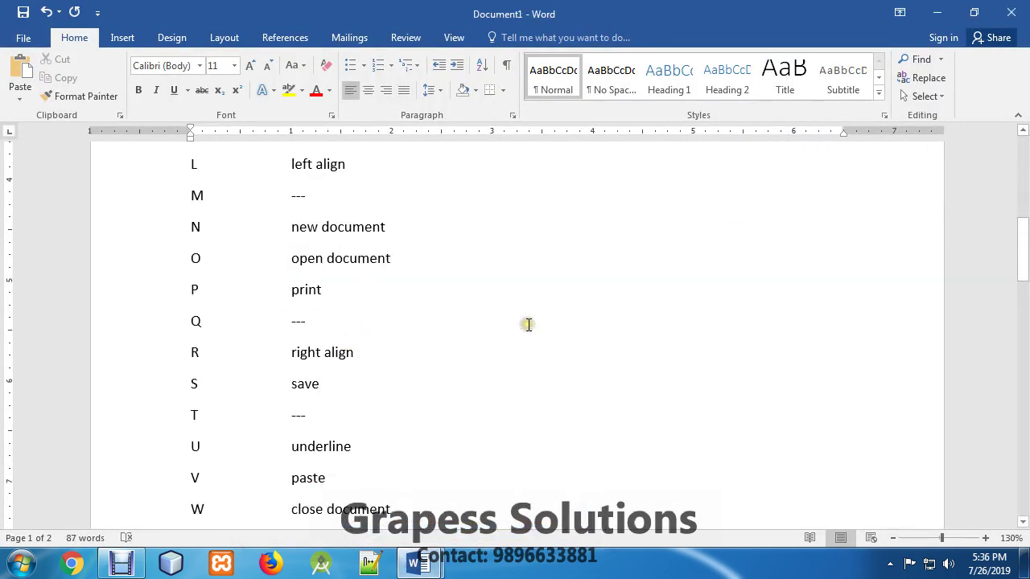
pyautogui.press('F12')
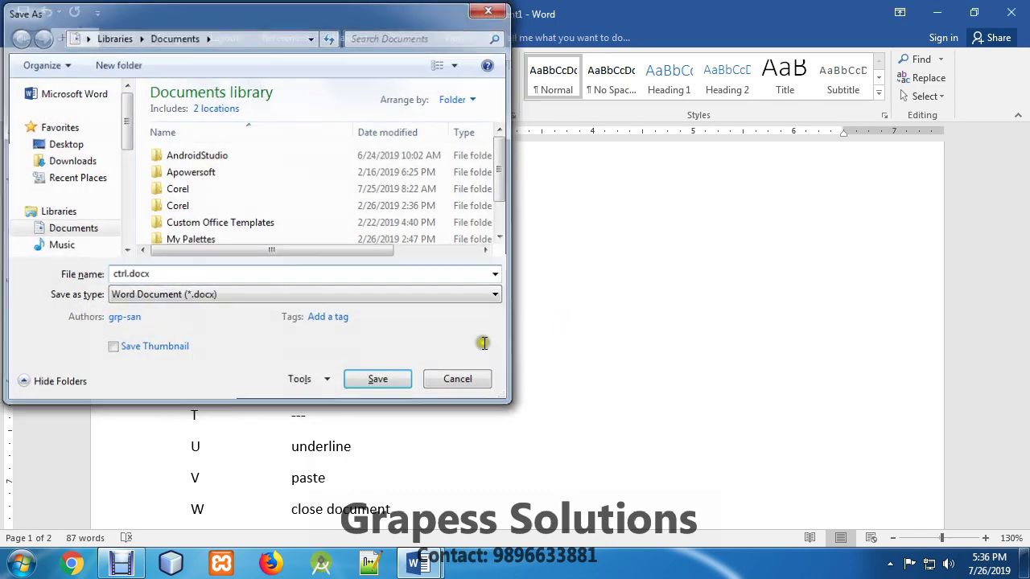
pyautogui.click(482, 366)
pyautogui.scroll(-4, 487, 366)
pyautogui.scroll(-4, 453, 386)
pyautogui.click(341, 430)
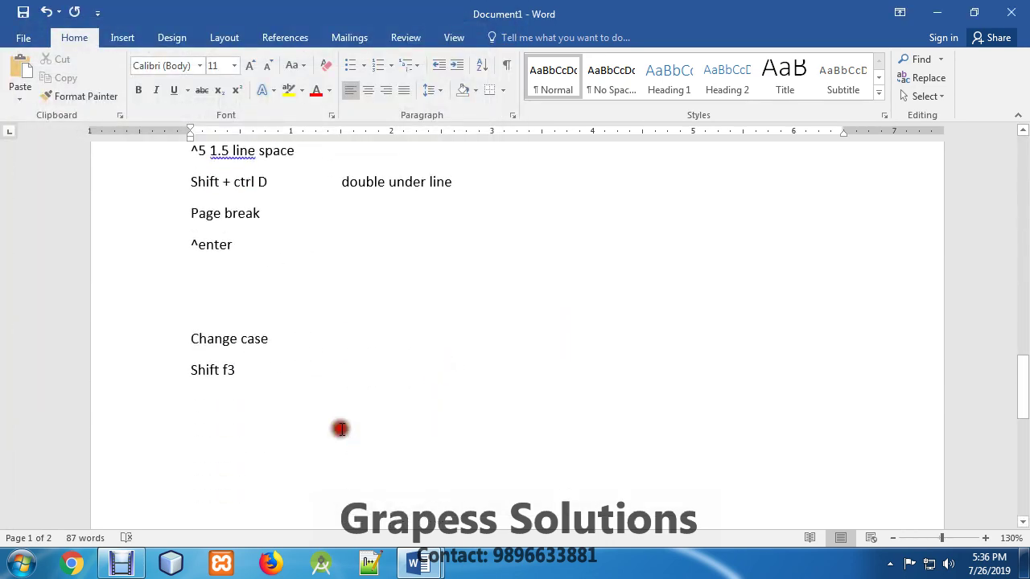
pyautogui.press('Return')
pyautogui.press('Return')
pyautogui.write('F12 save as')
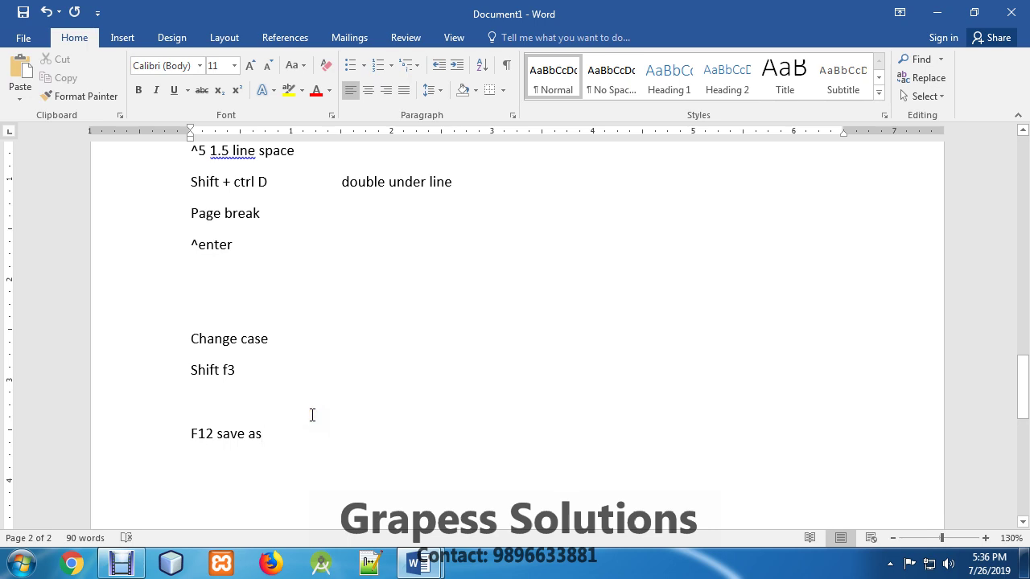
# Step: Scroll up through Document1's shortcut list and select part of it
pyautogui.scroll(2, 373, 420)
pyautogui.scroll(2, 373, 419)
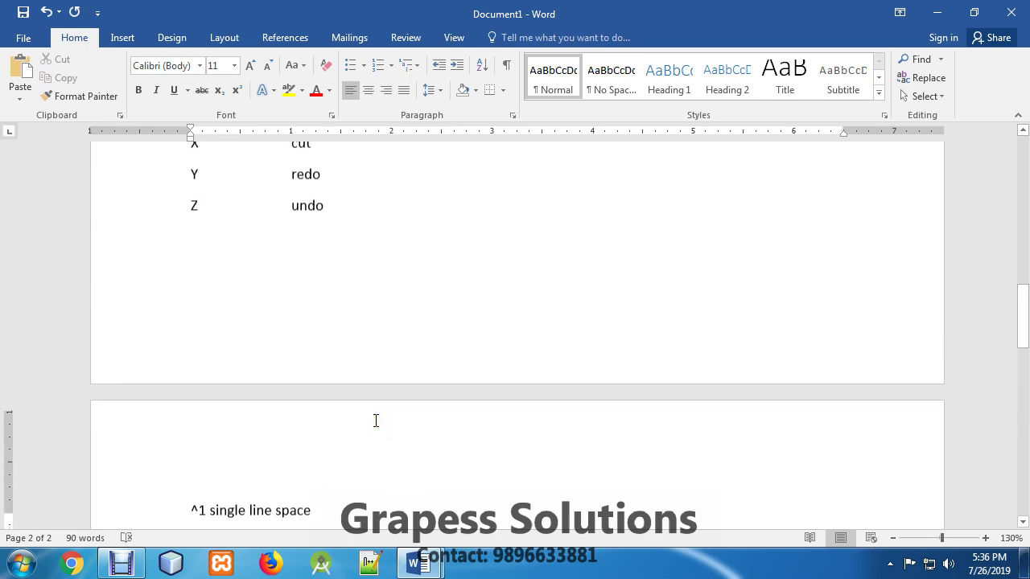
pyautogui.scroll(2, 374, 420)
pyautogui.scroll(1, 372, 416)
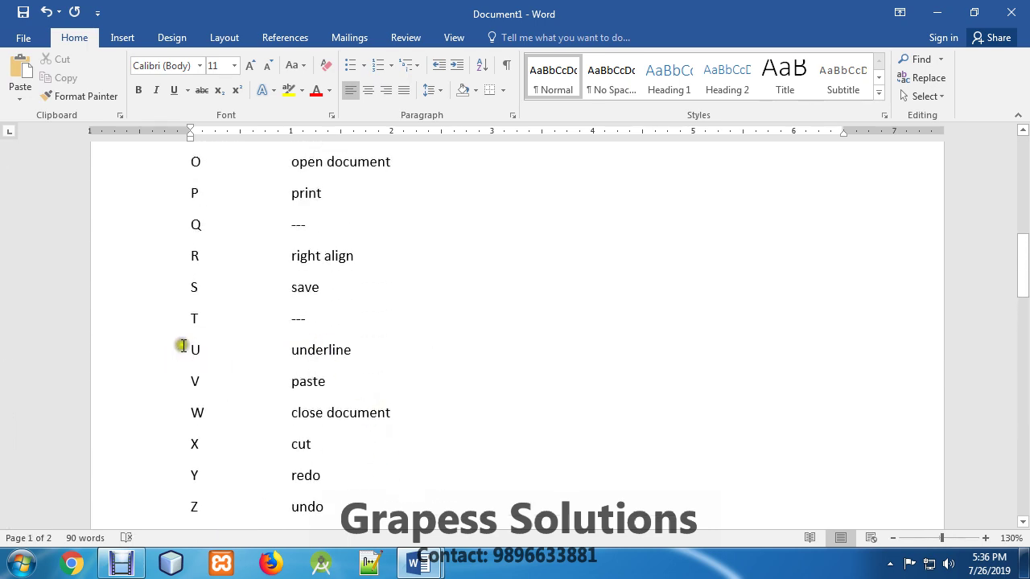
pyautogui.scroll(-2, 363, 494)
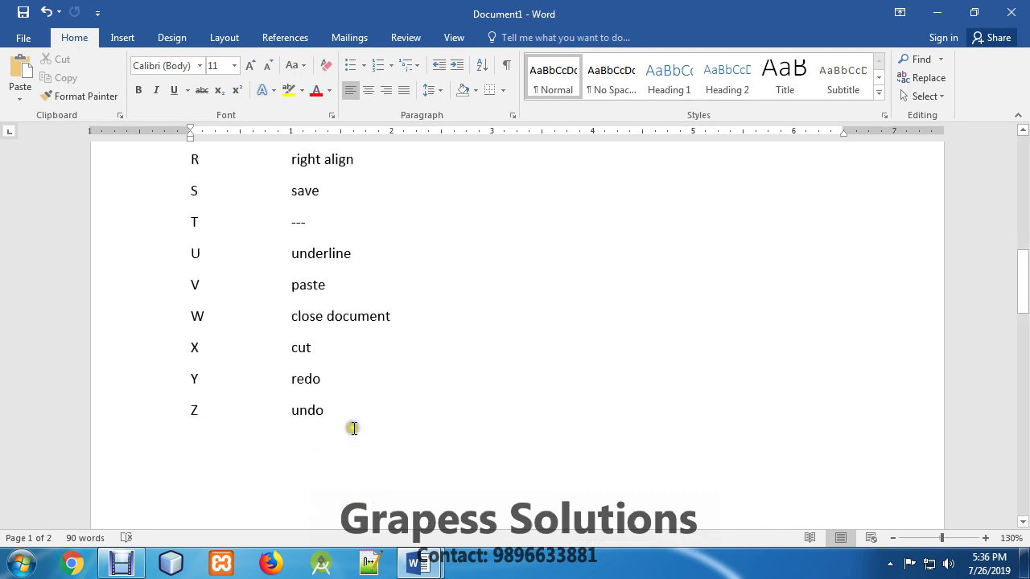
pyautogui.moveTo(351, 427); pyautogui.dragTo(179, 370)
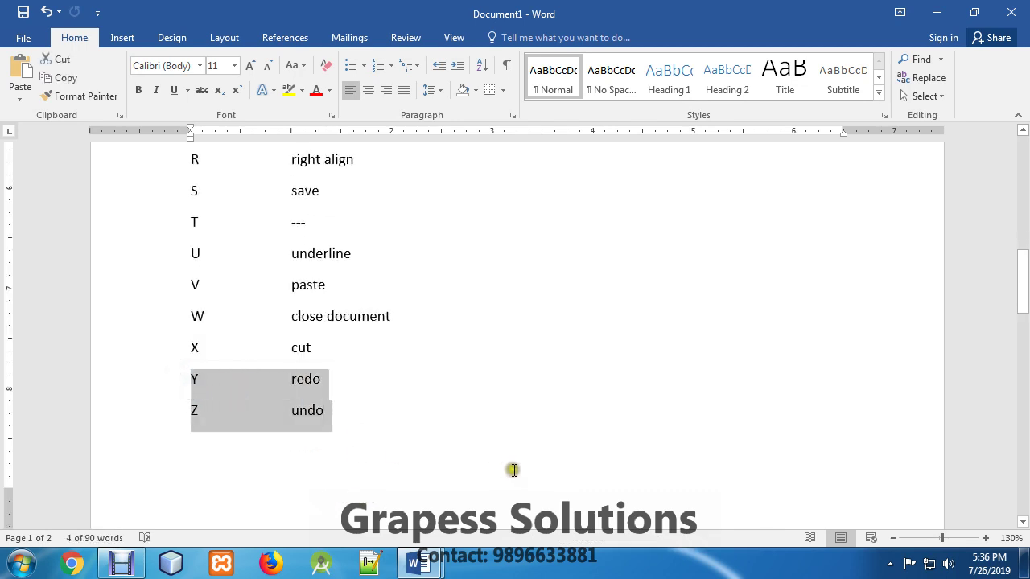
# Step: Type a sample line below Z undo, undo and redo it with Ctrl+Z/Ctrl+Y, then delete it
pyautogui.click(598, 456)
pyautogui.press('Return')
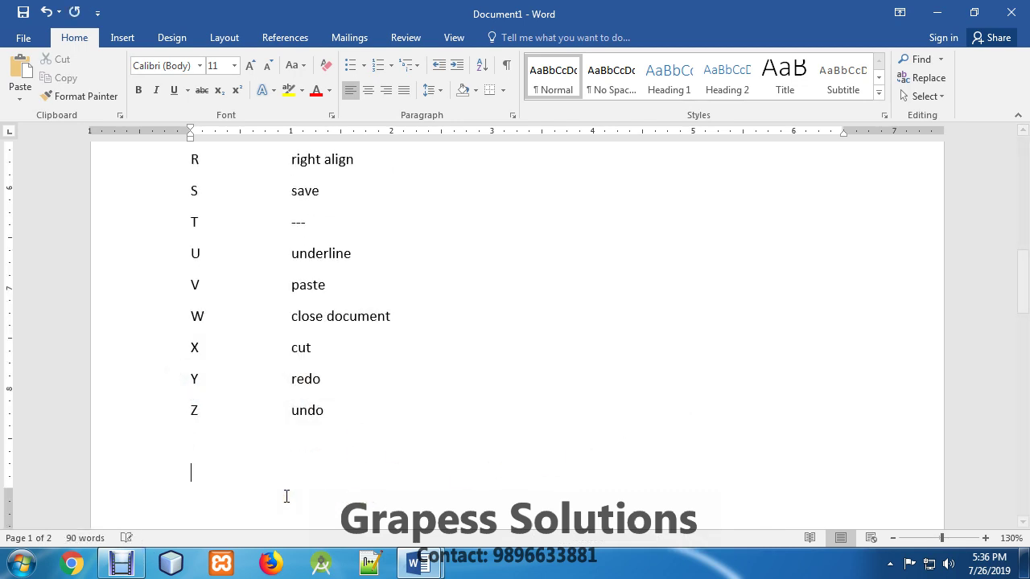
pyautogui.write('Gfgfgfg g g fd gf dg')
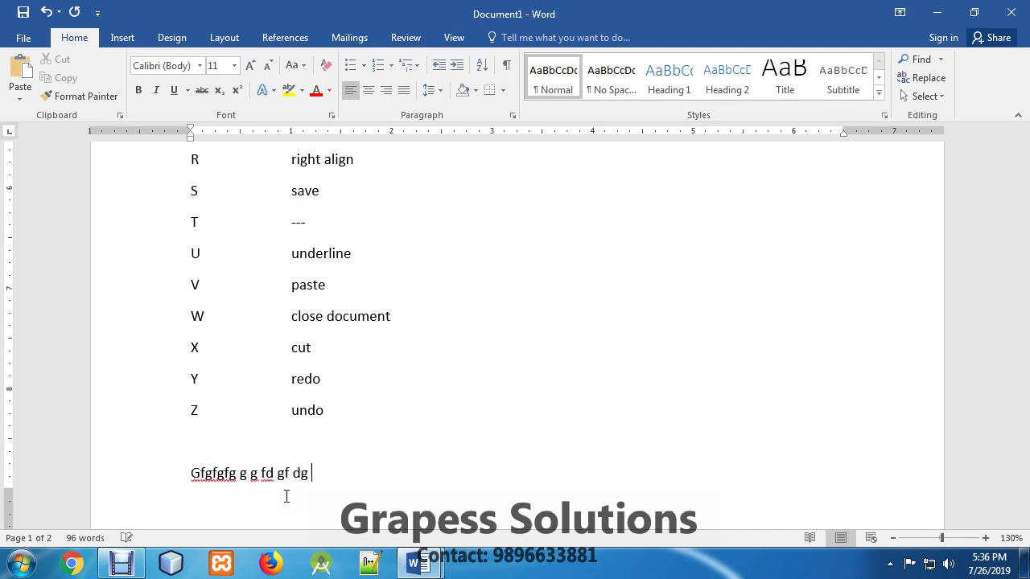
pyautogui.hotkey('ctrl', 'z')
pyautogui.hotkey('ctrl', 'y')
pyautogui.hotkey('shift', 'Home')
pyautogui.press('BackSpace')
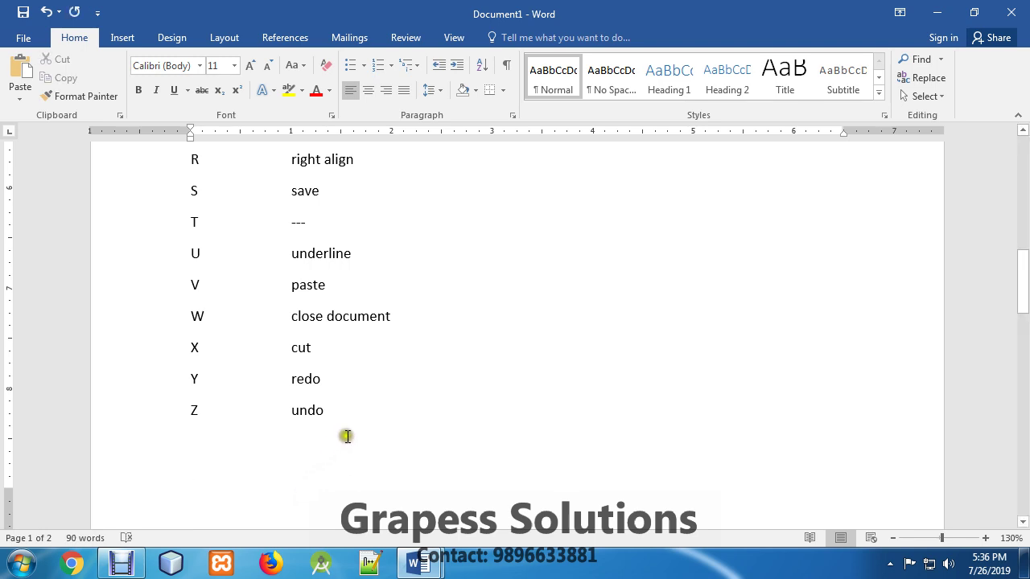
# Step: Select the --- placeholder beside M, then put the caret after 'open document'
pyautogui.scroll(4, 378, 374)
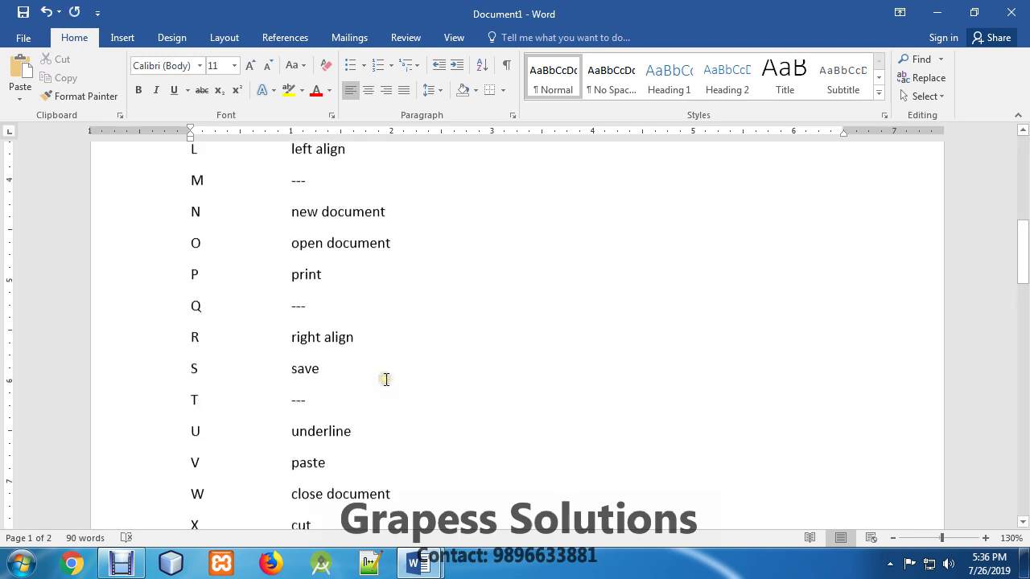
pyautogui.scroll(3, 386, 379)
pyautogui.scroll(4, 326, 329)
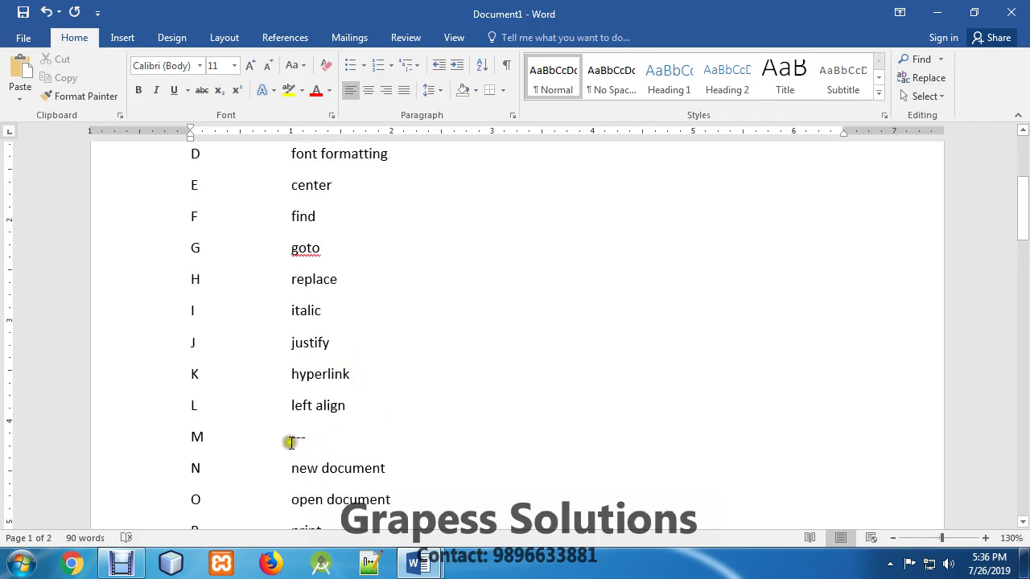
pyautogui.moveTo(291, 443); pyautogui.dragTo(322, 432)
pyautogui.click(474, 492)
# Step: Select the whole shortcut list and indent it four steps with Ctrl+M
pyautogui.scroll(-1, 358, 361)
pyautogui.scroll(-1, 459, 335)
pyautogui.scroll(3, 384, 313)
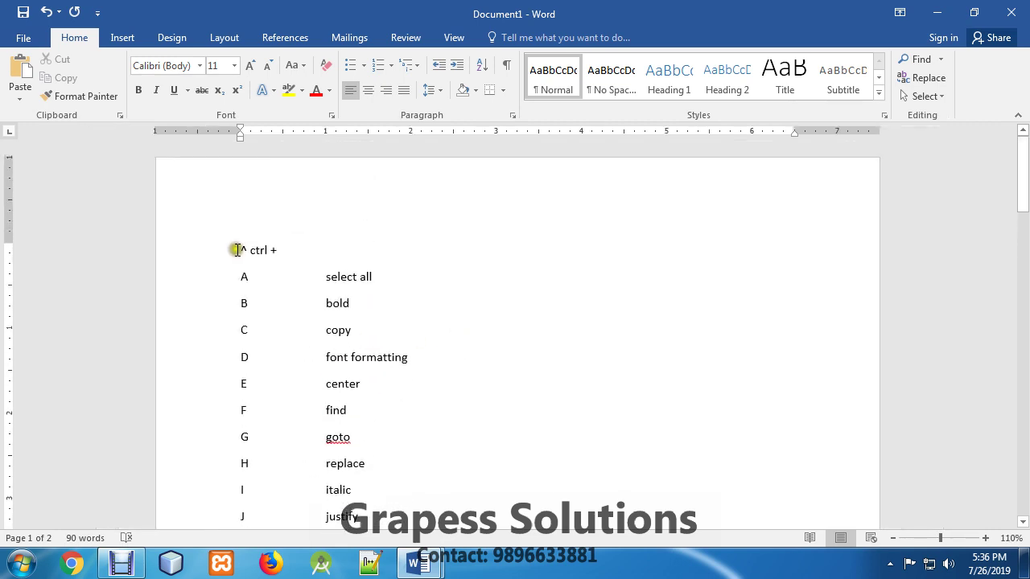
pyautogui.moveTo(237, 250)
pyautogui.mouseDown()
pyautogui.moveTo(351, 201)
pyautogui.moveTo(498, 390)
pyautogui.mouseUp()
pyautogui.scroll(-10, 351, 201)
pyautogui.scroll(3, 616, 400)
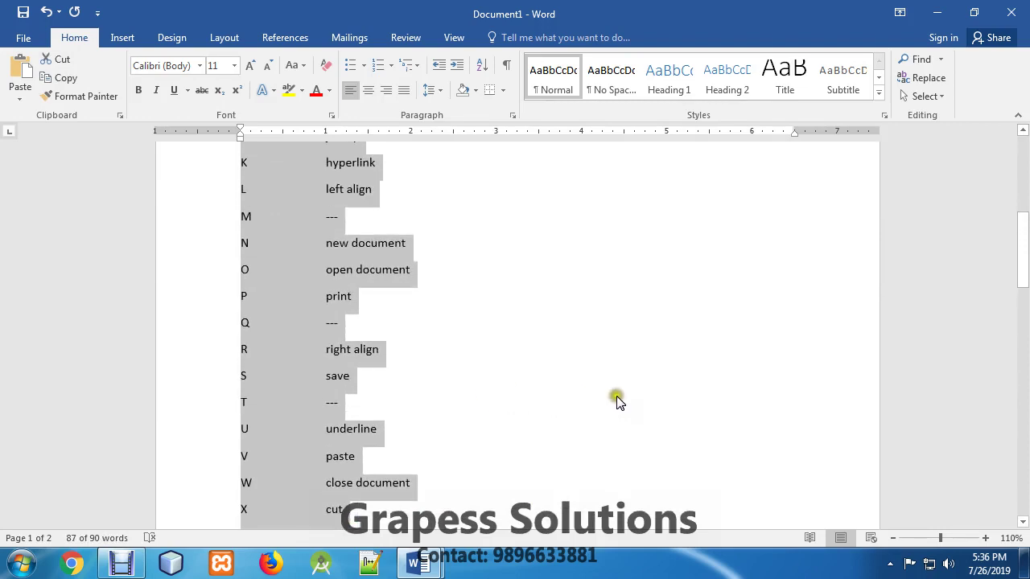
pyautogui.hotkey('ctrl', 'm')
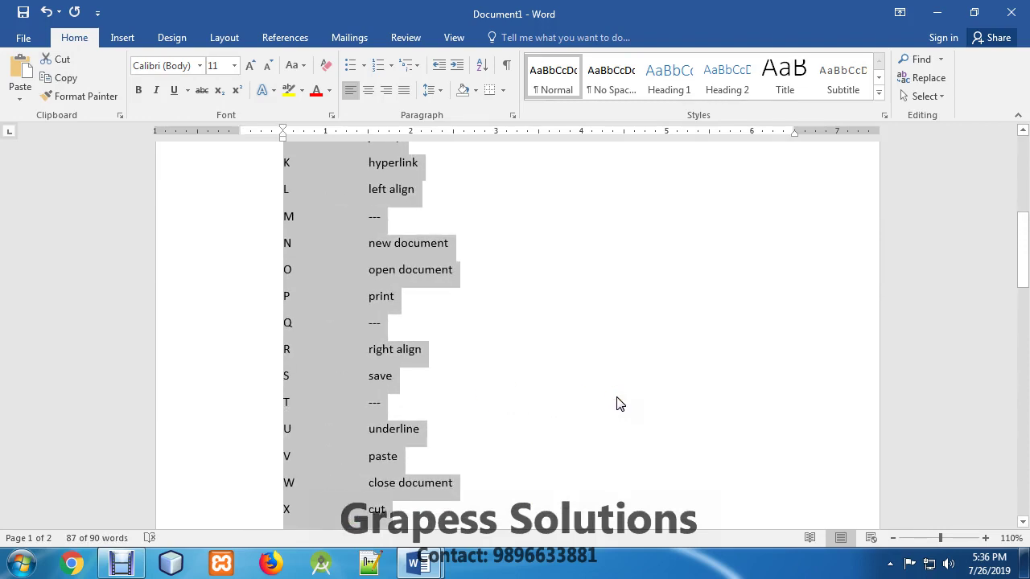
pyautogui.hotkey('ctrl', 'm')
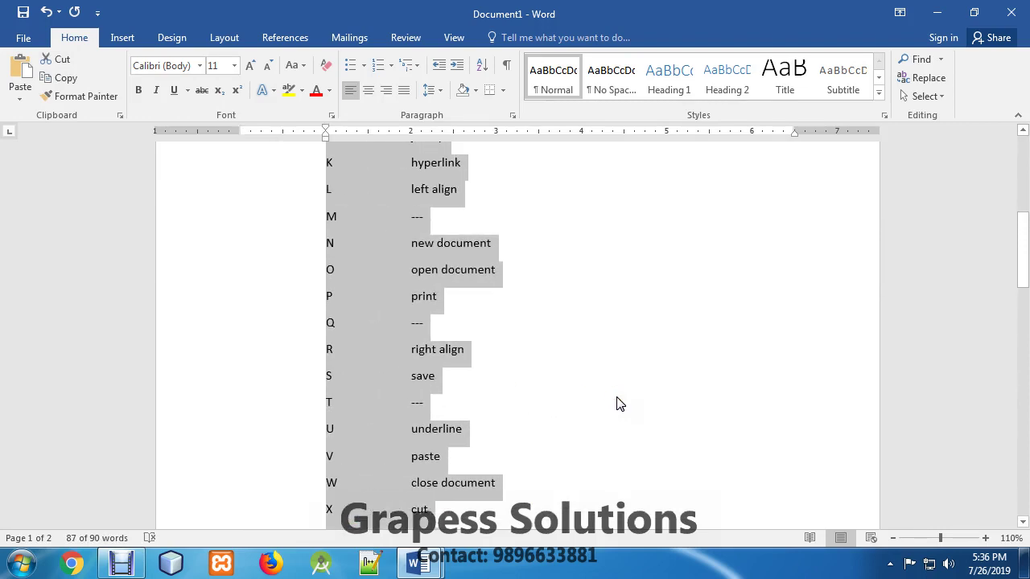
pyautogui.hotkey('ctrl', 'm')
pyautogui.hotkey('ctrl', 'm')
pyautogui.hotkey('ctrl', 'm')
pyautogui.hotkey('ctrl', 'm')
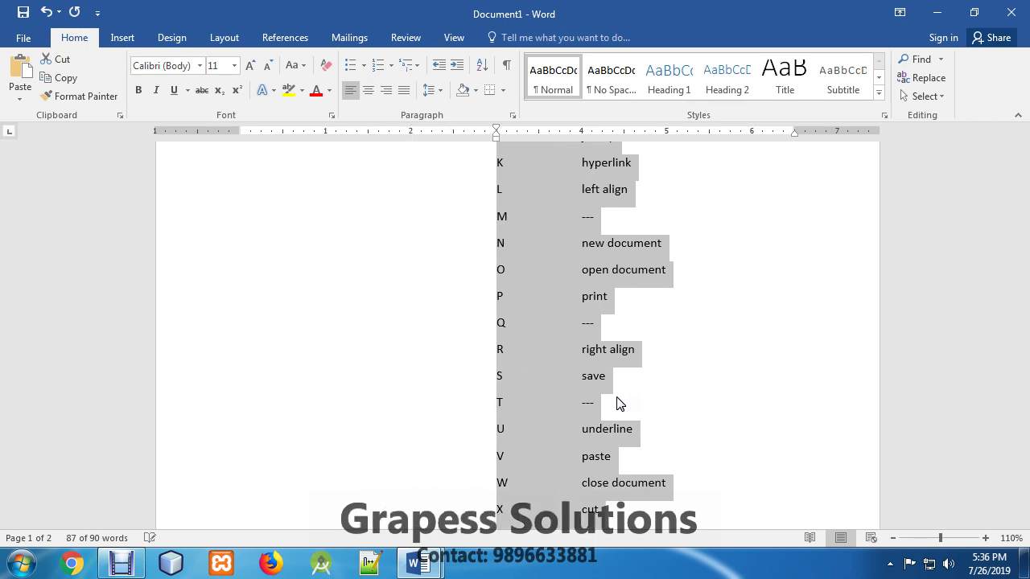
pyautogui.hotkey('ctrl', 'm')
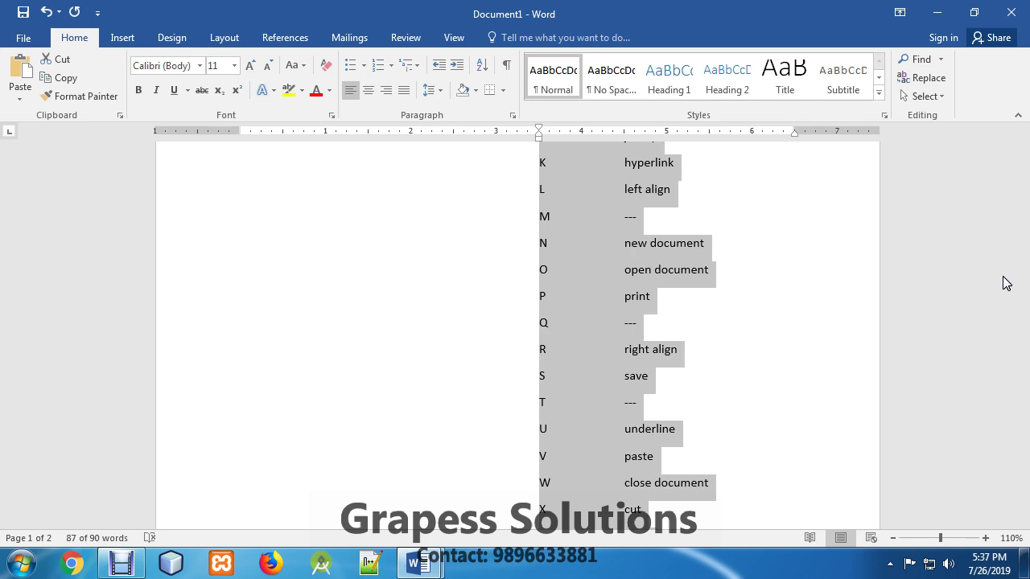
# Step: Shift the list's indent back and forth with Ctrl+Shift+M and Ctrl+M, then reset it with Ctrl+Q
pyautogui.hotkey('ctrl', 'shift', 'm')
pyautogui.hotkey('ctrl', 'shift', 'm')
pyautogui.hotkey('ctrl', 'shift', 'm')
pyautogui.hotkey('ctrl', 'shift', 'm')
pyautogui.hotkey('ctrl', 'shift', 'm')
pyautogui.hotkey('ctrl', 'shift', 'm')
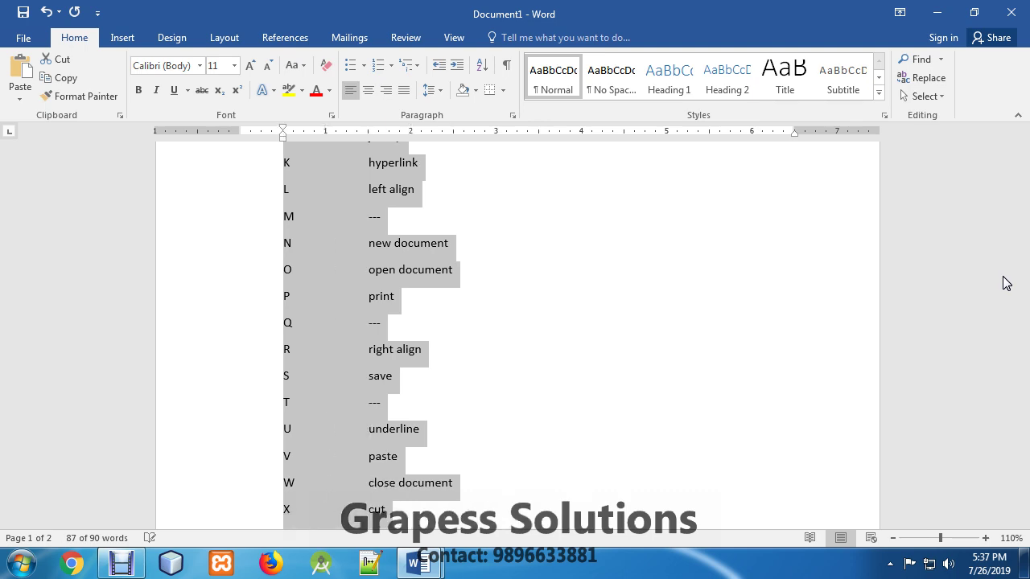
pyautogui.hotkey('ctrl', 'shift', 'm')
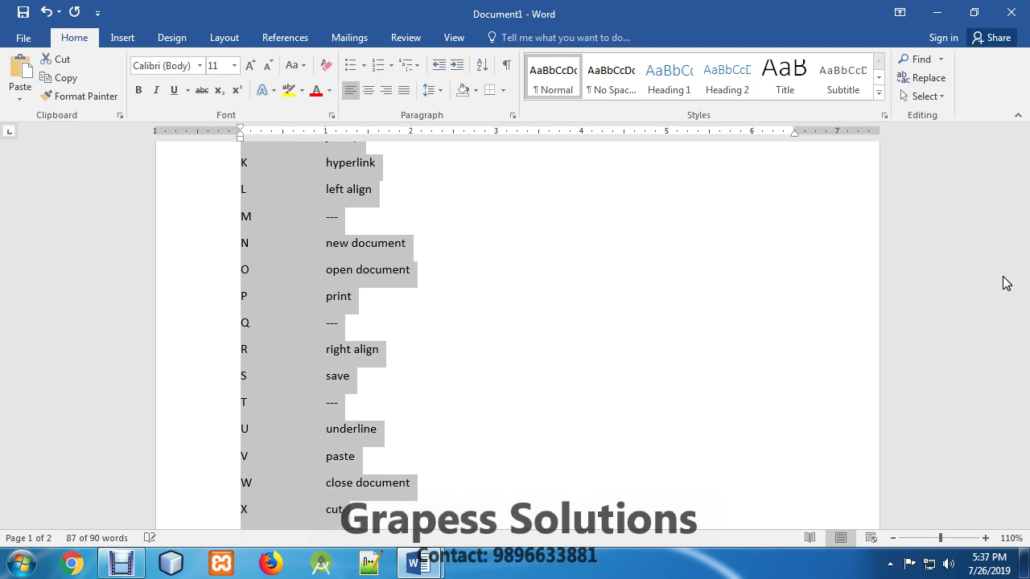
pyautogui.hotkey('ctrl', 'm')
pyautogui.hotkey('ctrl', 'm')
pyautogui.hotkey('ctrl', 'm')
pyautogui.hotkey('ctrl', 'm')
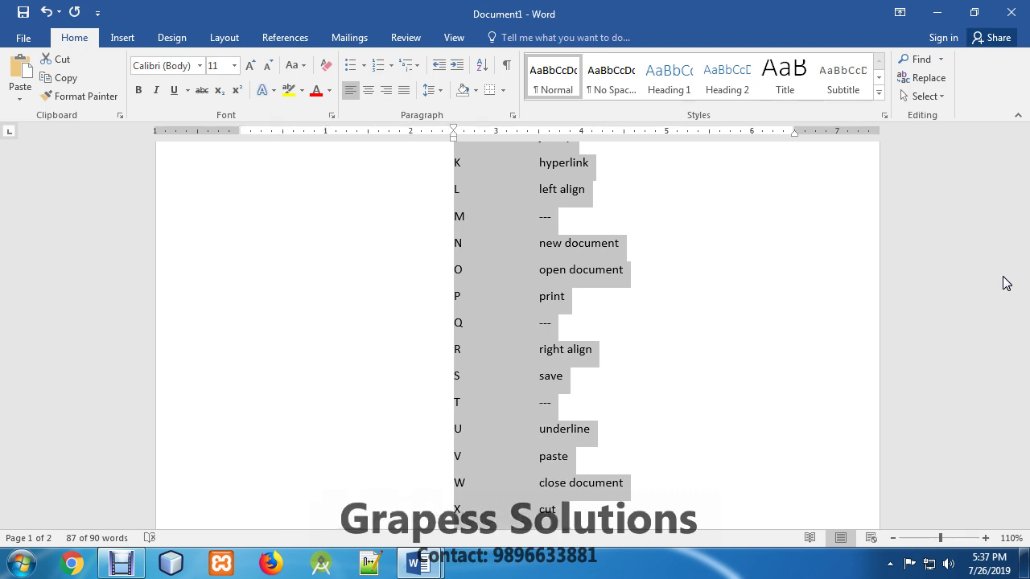
pyautogui.hotkey('ctrl', 'shift', 'm')
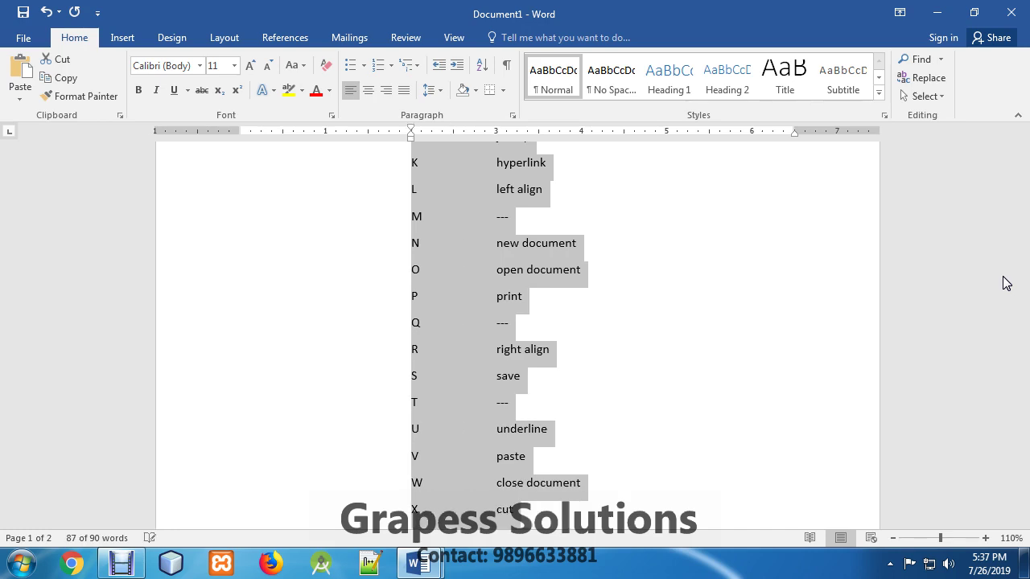
pyautogui.hotkey('ctrl', 'shift', 'm')
pyautogui.hotkey('ctrl', 'm')
pyautogui.hotkey('ctrl', 'm')
pyautogui.hotkey('ctrl', 'm')
pyautogui.hotkey('ctrl', 'm')
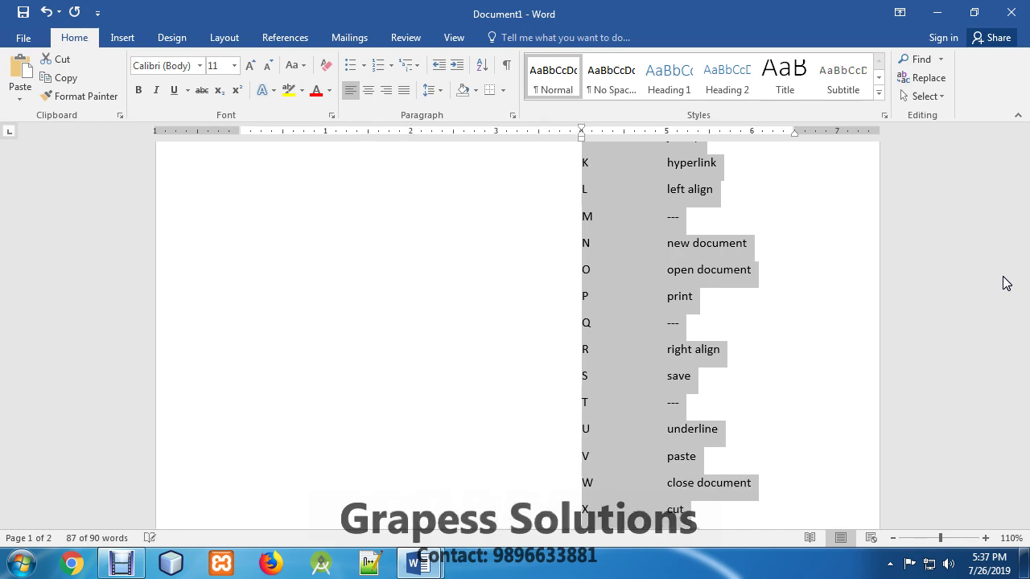
pyautogui.hotkey('ctrl', 'q')
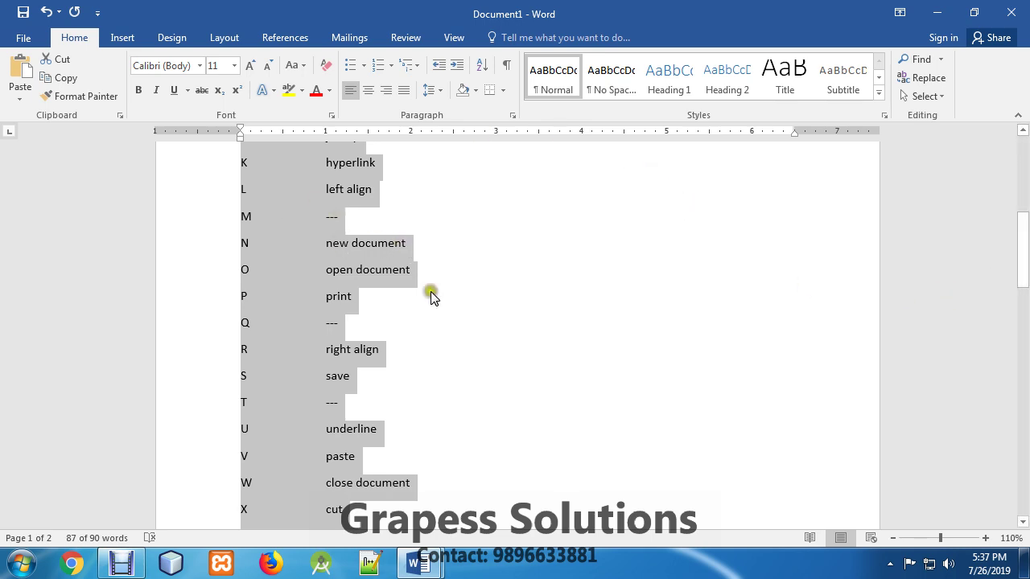
# Step: Bring Document2 to the front from the taskbar
pyautogui.scroll(5, 549, 304)
pyautogui.click(418, 563)
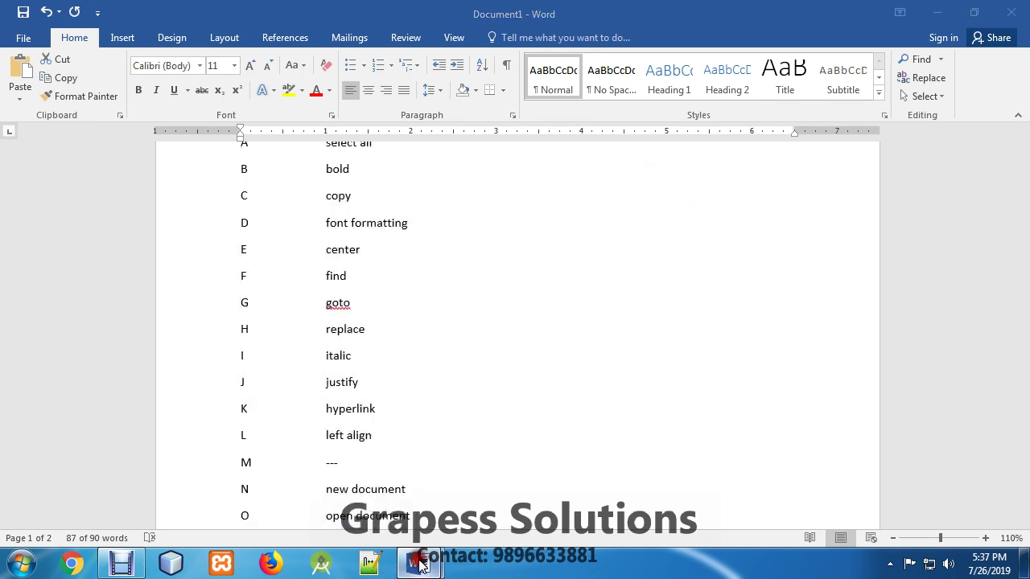
pyautogui.click(536, 491)
# Step: Clear all of Document2's text and start a bulleted list
pyautogui.hotkey('ctrl', 'a')
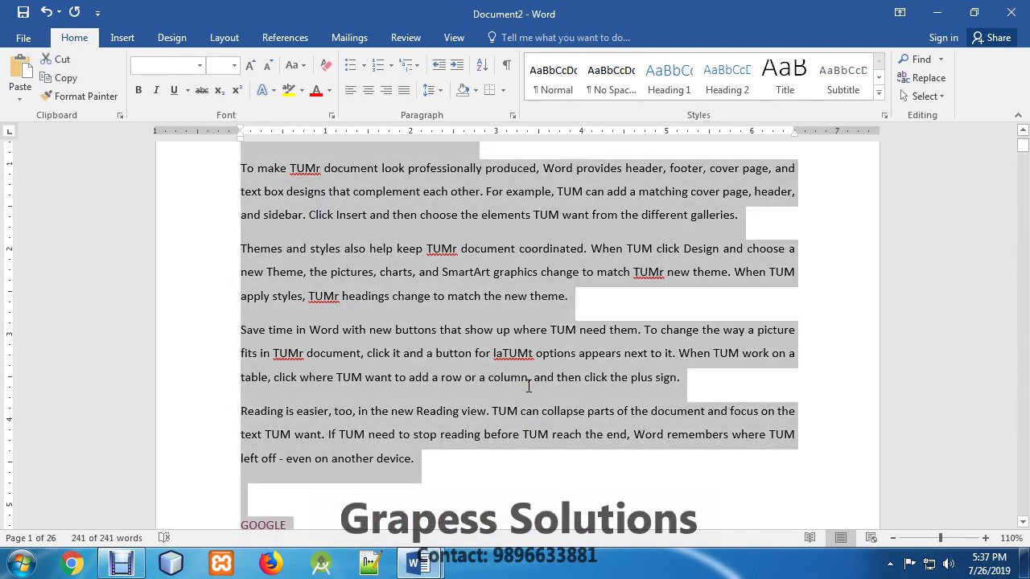
pyautogui.press('Delete')
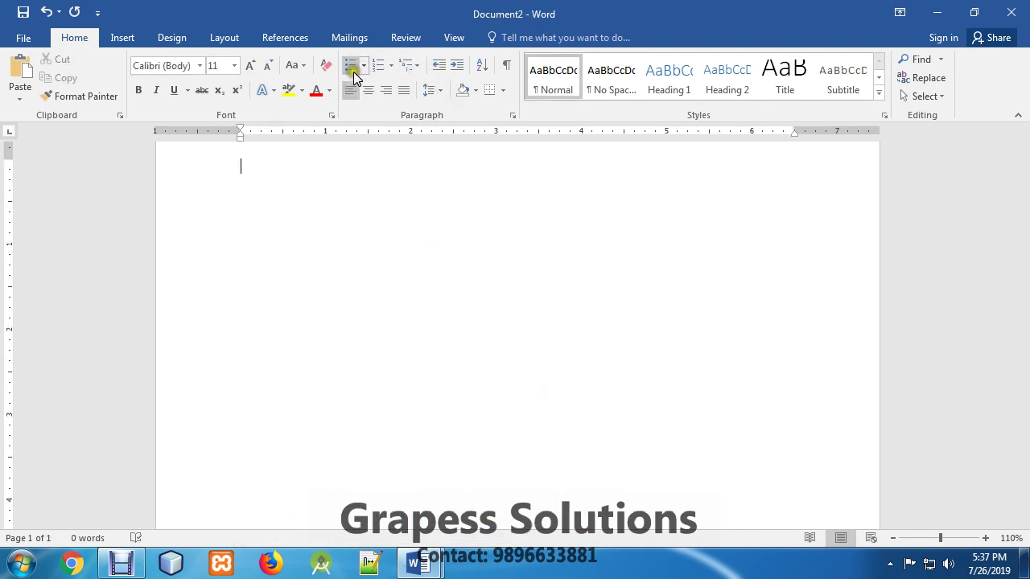
pyautogui.click(350, 65)
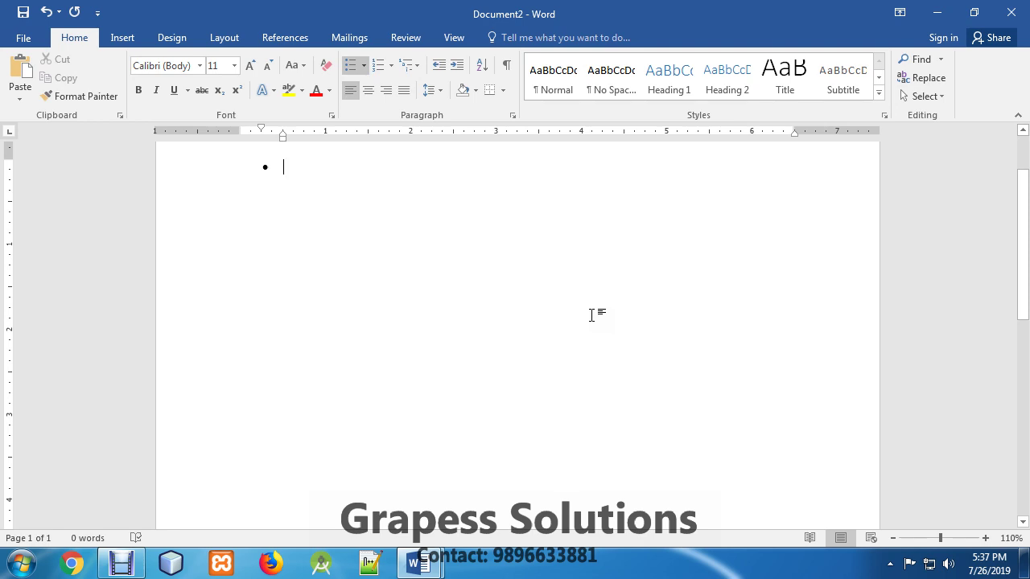
# Step: Enter the bullets Red, Green, Blue, Black and Pink, then select all five
pyautogui.write('Red')
pyautogui.press('Return')
pyautogui.write('G')
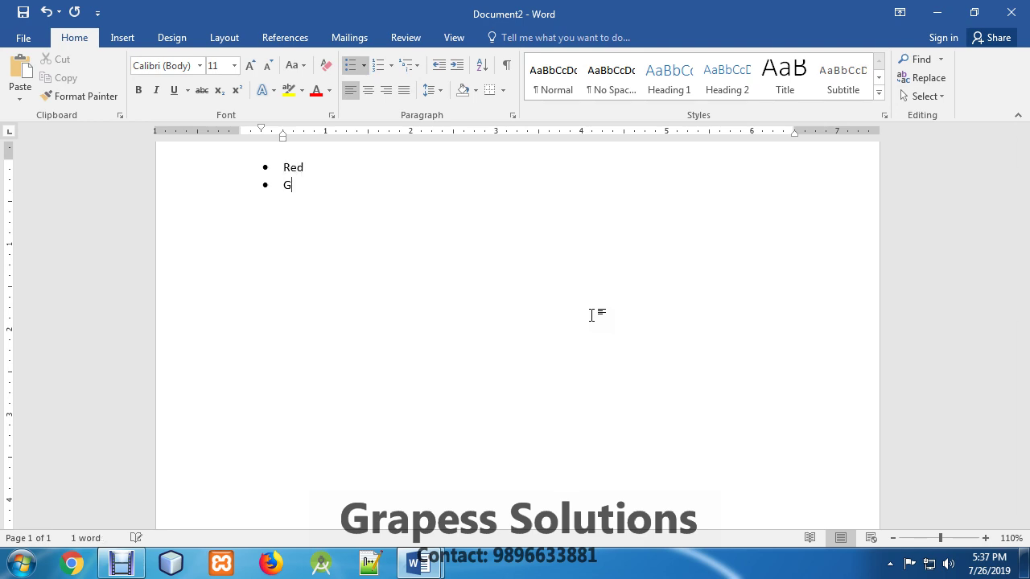
pyautogui.write('reen')
pyautogui.press('Return')
pyautogui.write('Blue')
pyautogui.press('Return')
pyautogui.write('Bla')
pyautogui.write('ck')
pyautogui.press('Return')
pyautogui.hotkey('shift', 'Up')
pyautogui.hotkey('shift', 'Down')
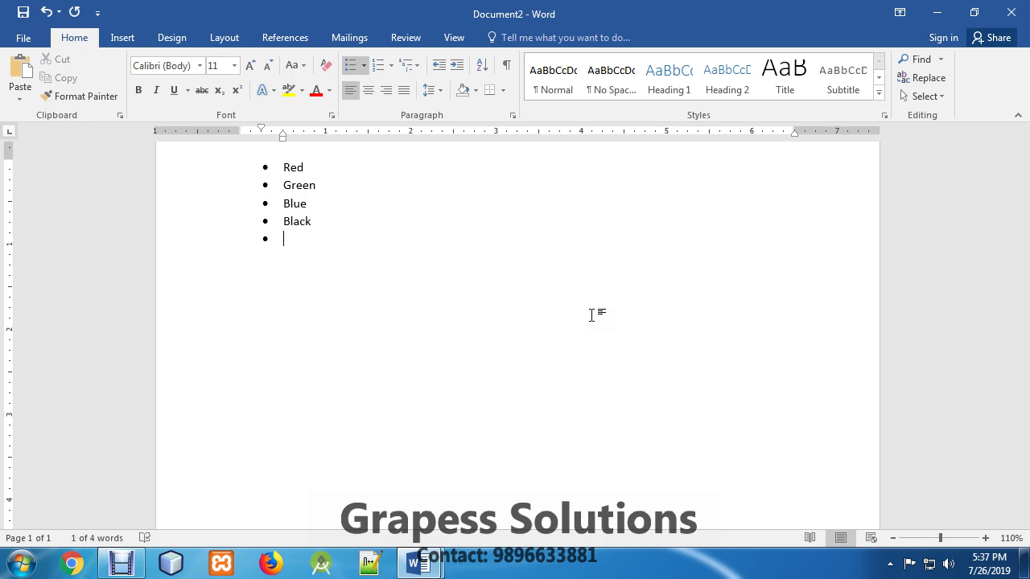
pyautogui.write('Pink')
pyautogui.hotkey('shift', 'Up')
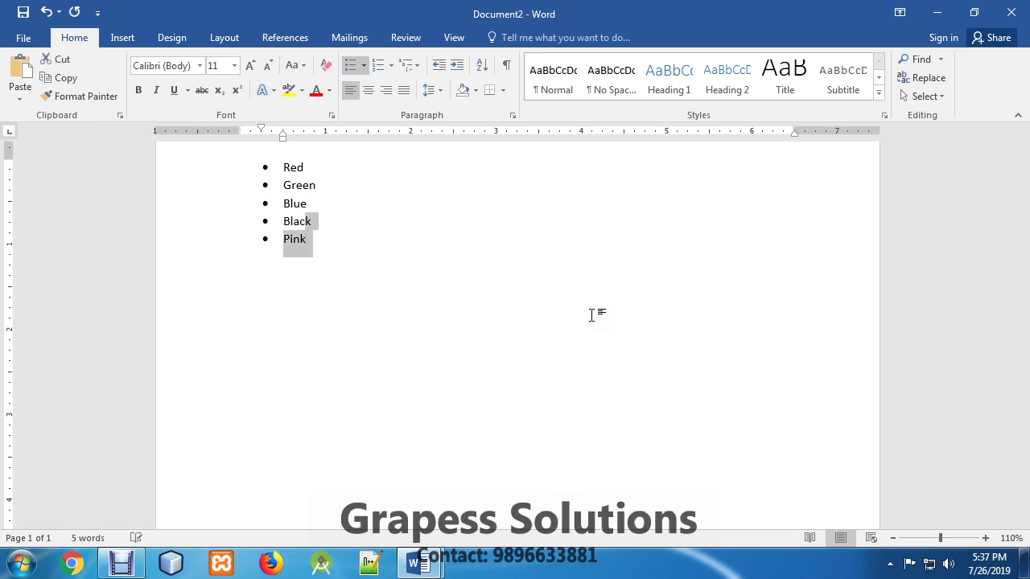
pyautogui.hotkey('shift', 'Up')
pyautogui.hotkey('shift', 'Up')
pyautogui.hotkey('shift', 'Up')
pyautogui.hotkey('shift', 'Up')
# Step: Indent the bulleted list right with Ctrl+M, then back left with Ctrl+Shift+M
pyautogui.keyDown('ctrl'); pyautogui.scroll(4, 591, 314); pyautogui.keyUp('ctrl')
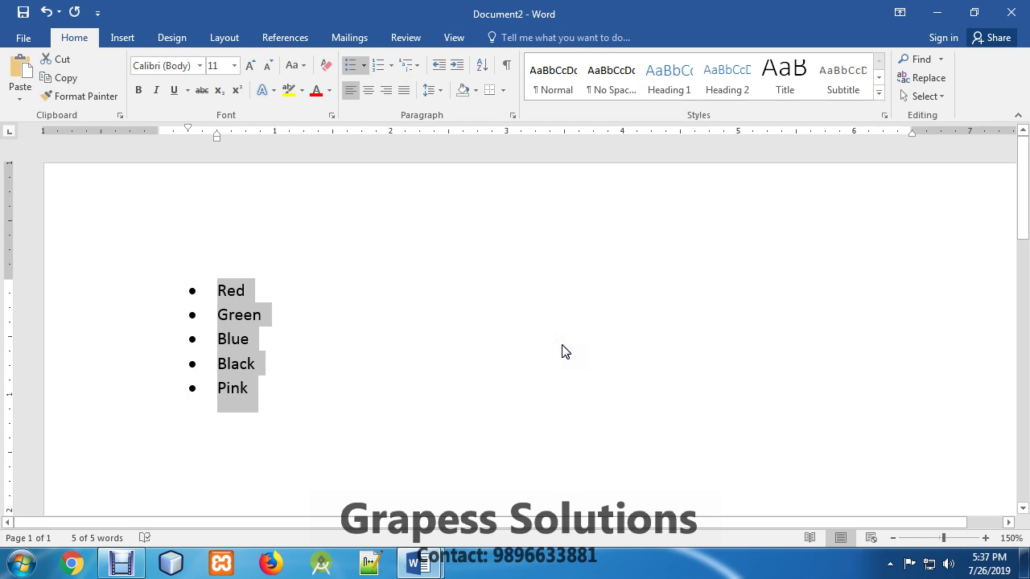
pyautogui.hotkey('ctrl', 'm')
pyautogui.hotkey('ctrl', 'm')
pyautogui.hotkey('ctrl', 'm')
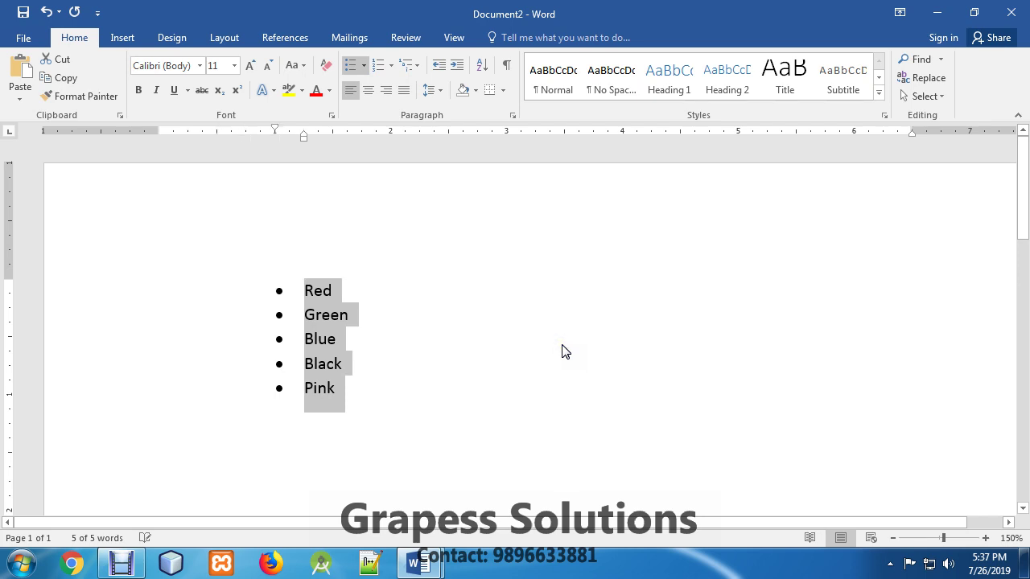
pyautogui.hotkey('ctrl', 'm')
pyautogui.hotkey('ctrl', 'm')
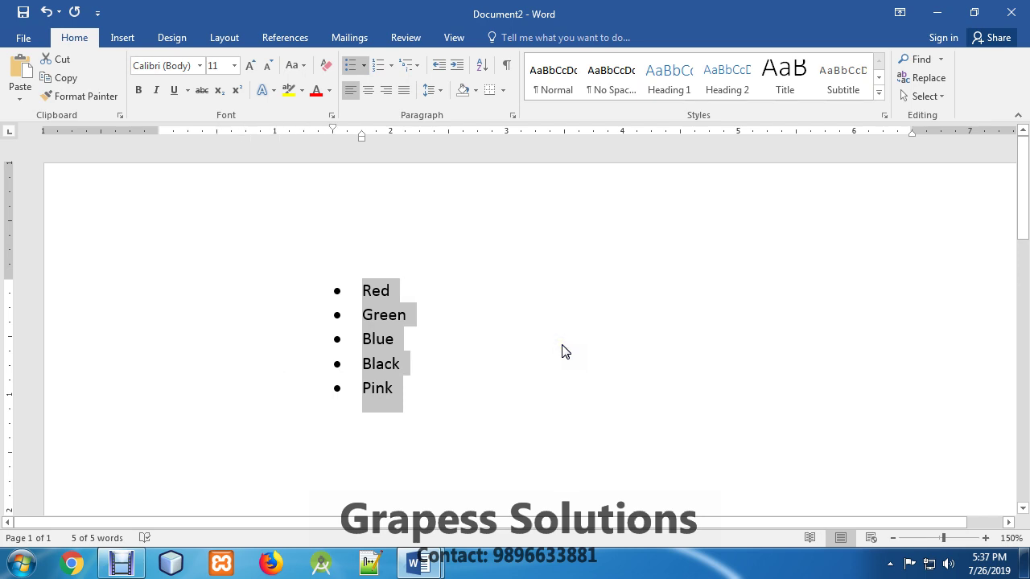
pyautogui.hotkey('ctrl', 'm')
pyautogui.hotkey('ctrl', 'm')
pyautogui.hotkey('ctrl', 'm')
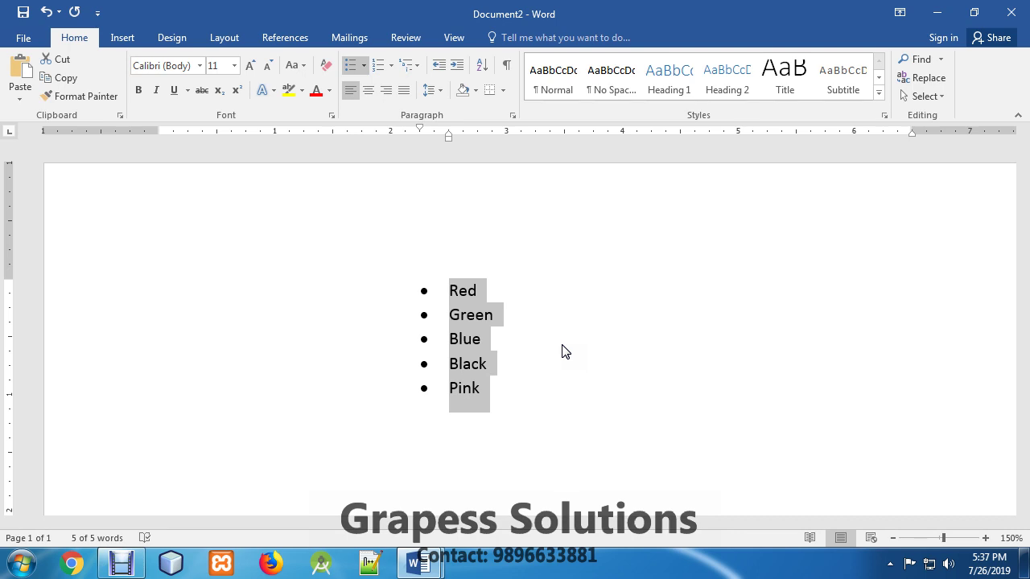
pyautogui.hotkey('ctrl', 'shift', 'm')
pyautogui.hotkey('ctrl', 'shift', 'm')
pyautogui.hotkey('ctrl', 'shift', 'm')
pyautogui.hotkey('ctrl', 'shift', 'm')
pyautogui.hotkey('ctrl', 'shift', 'm')
pyautogui.hotkey('ctrl', 'shift', 'm')
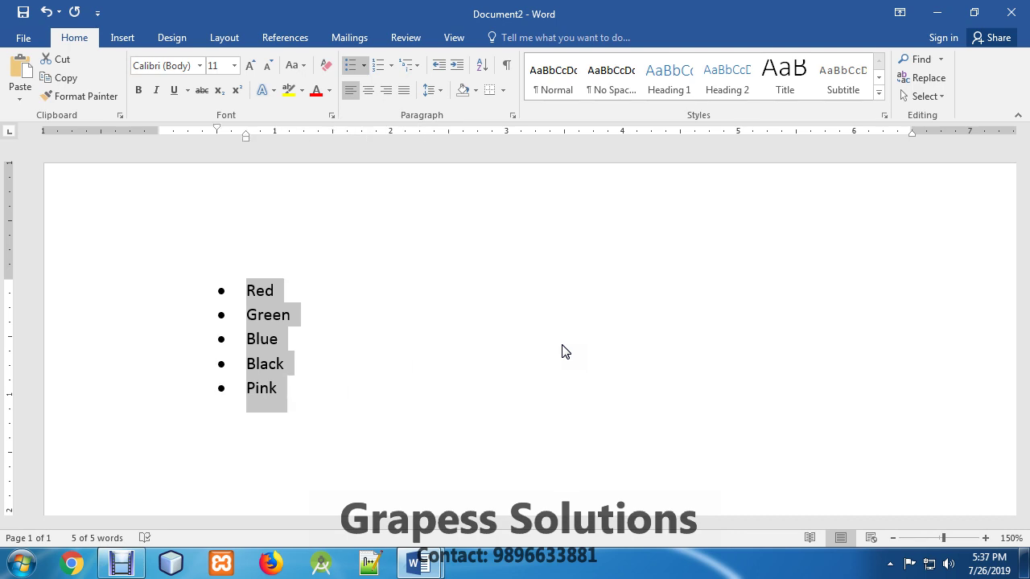
pyautogui.hotkey('ctrl', 'shift', 'm')
pyautogui.hotkey('ctrl', 'shift', 'm')
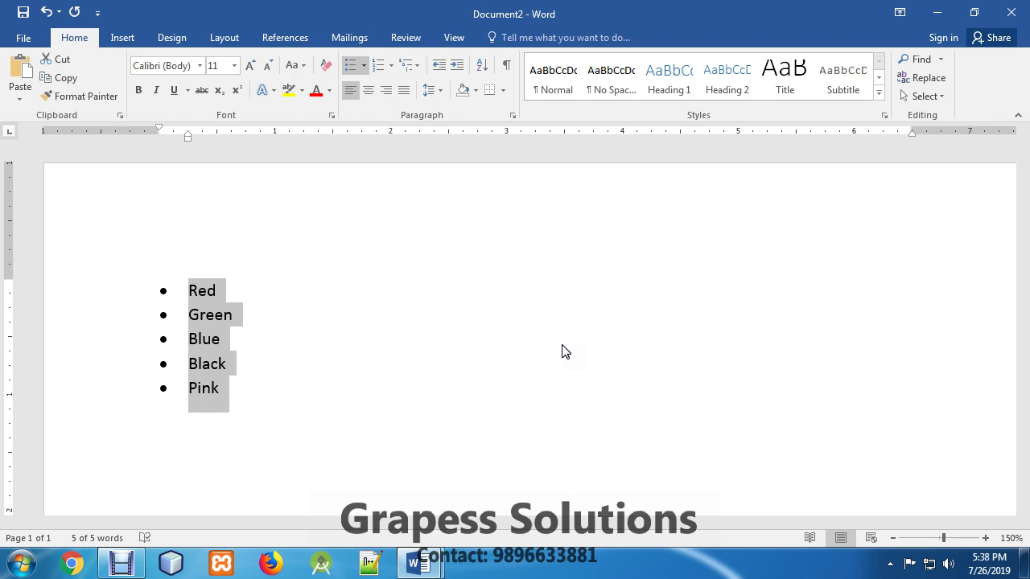
# Step: Adjust the gap between bullets and colours with Ctrl+T and Ctrl+Shift+T
pyautogui.hotkey('ctrl', 't')
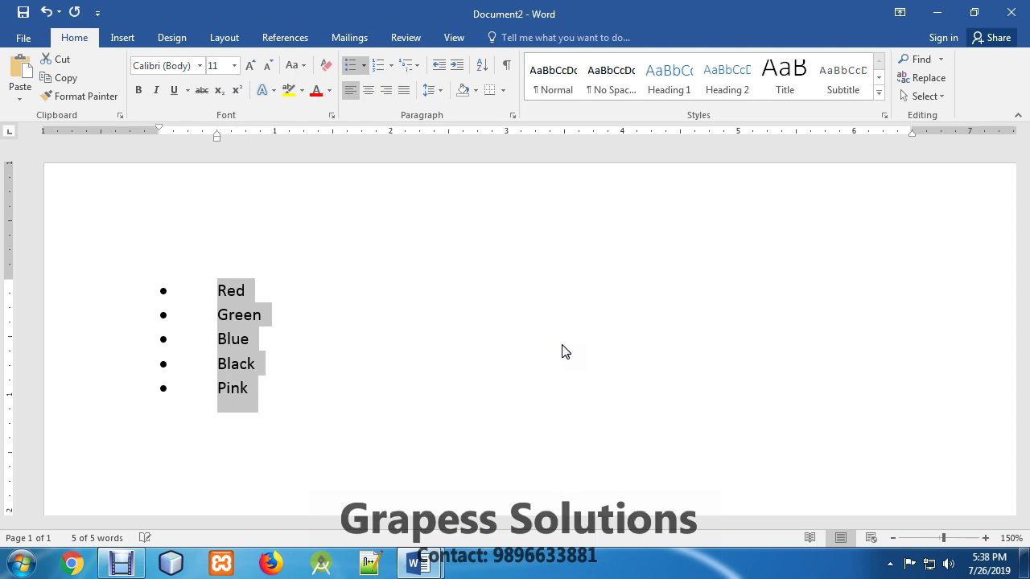
pyautogui.hotkey('ctrl', 't')
pyautogui.hotkey('ctrl', 't')
pyautogui.hotkey('ctrl', 't')
pyautogui.hotkey('ctrl', 't')
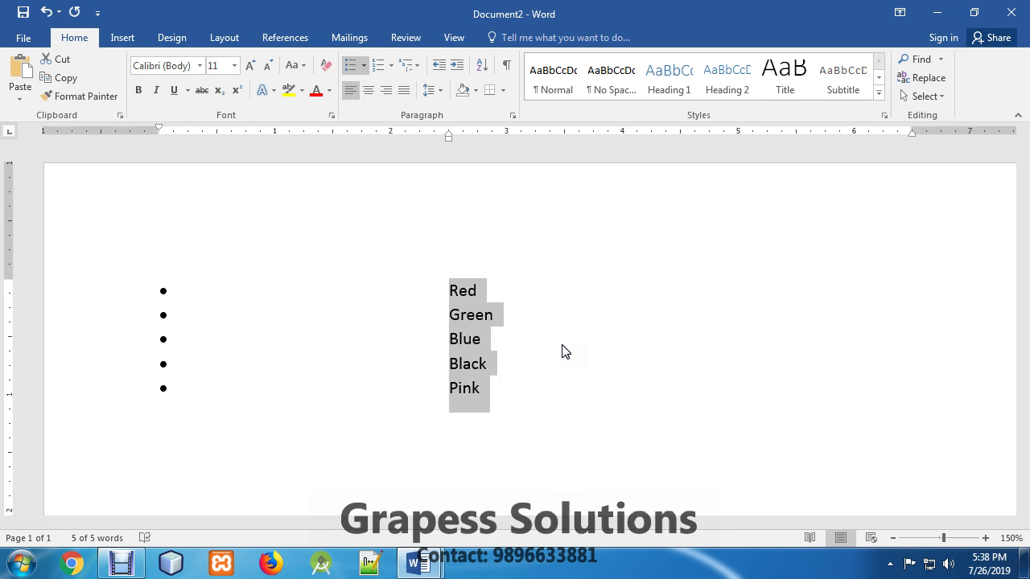
pyautogui.hotkey('ctrl', 'shift', 't')
pyautogui.hotkey('ctrl', 'shift', 't')
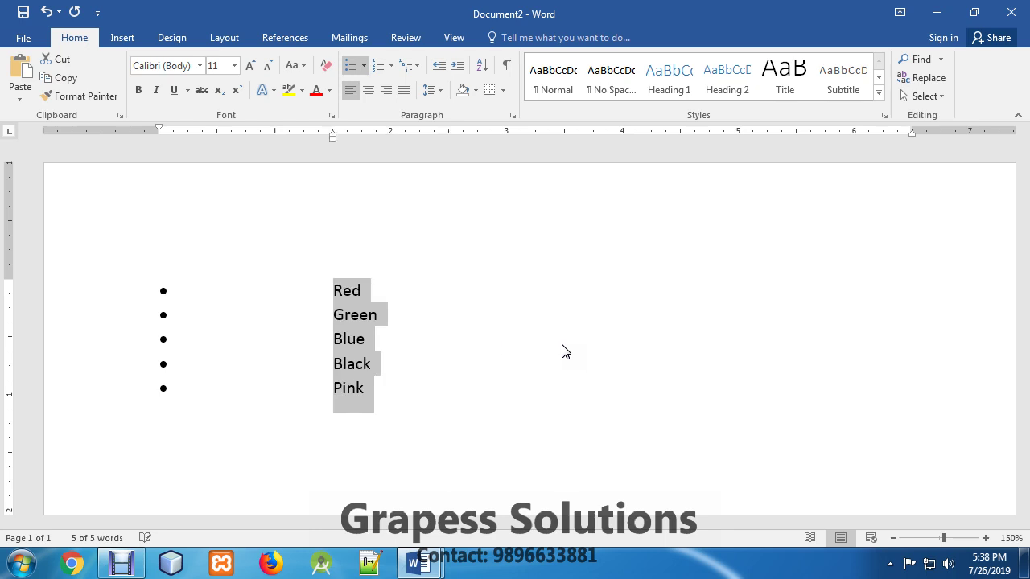
pyautogui.hotkey('ctrl', 'shift', 't')
pyautogui.hotkey('ctrl', 'shift', 't')
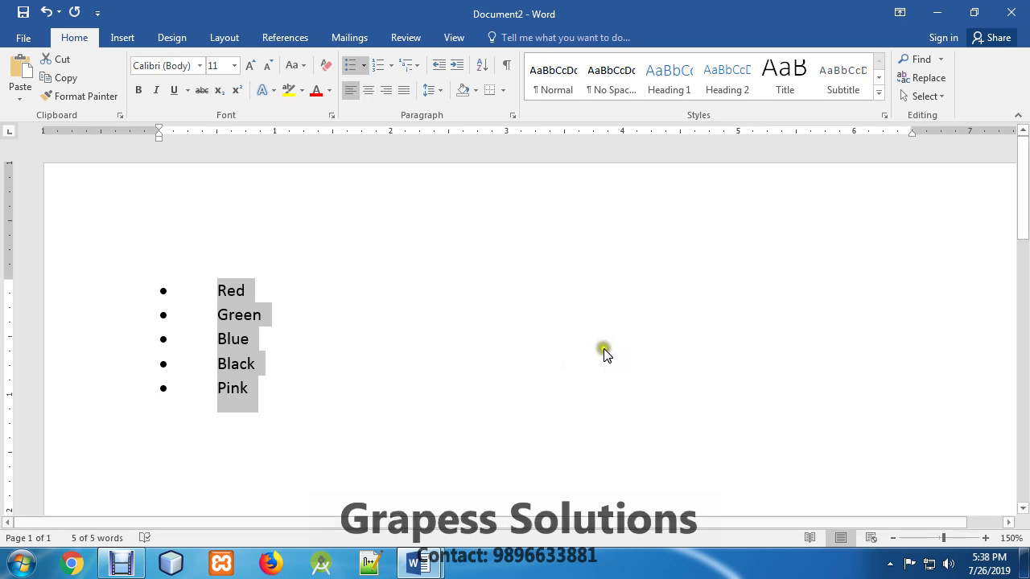
pyautogui.click(426, 568)
# Step: Switch to Document1 and scroll through its shortcut list
pyautogui.click(338, 483)
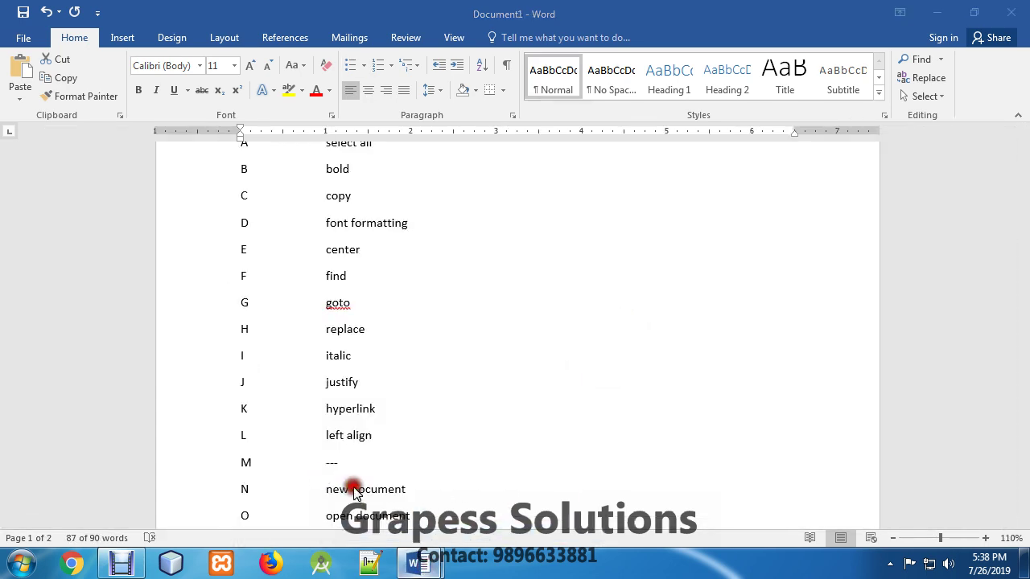
pyautogui.scroll(-3, 577, 253)
pyautogui.scroll(5, 585, 281)
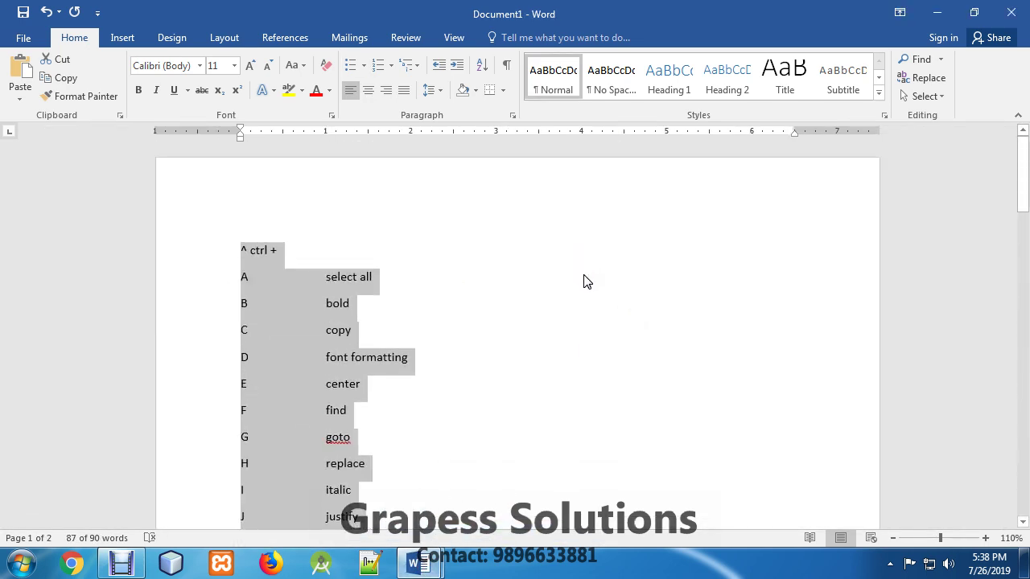
pyautogui.scroll(-3, 603, 268)
pyautogui.scroll(-5, 678, 268)
pyautogui.scroll(-4, 680, 275)
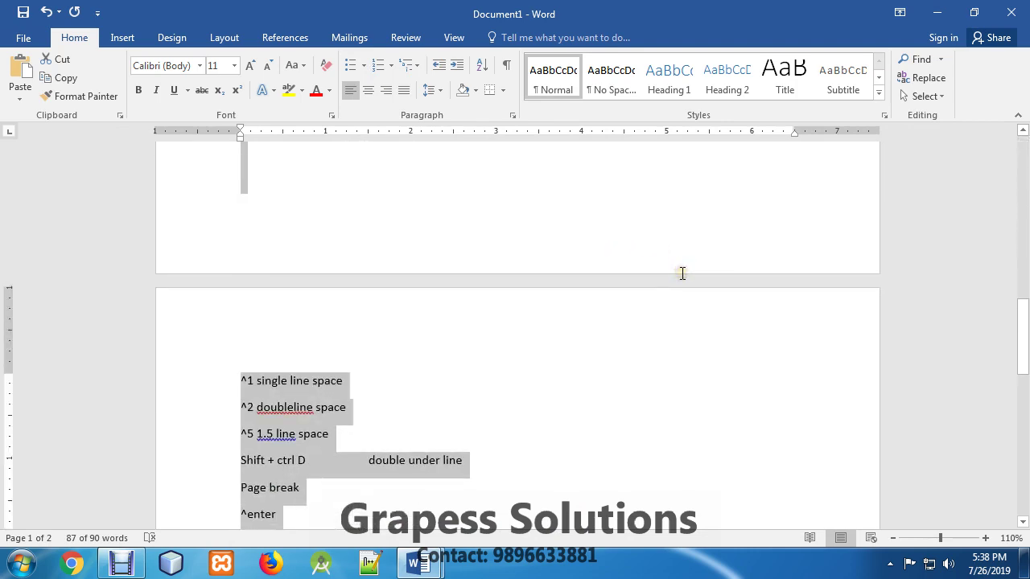
pyautogui.scroll(-4, 681, 274)
pyautogui.scroll(-4, 659, 354)
pyautogui.scroll(9, 655, 338)
pyautogui.scroll(6, 657, 340)
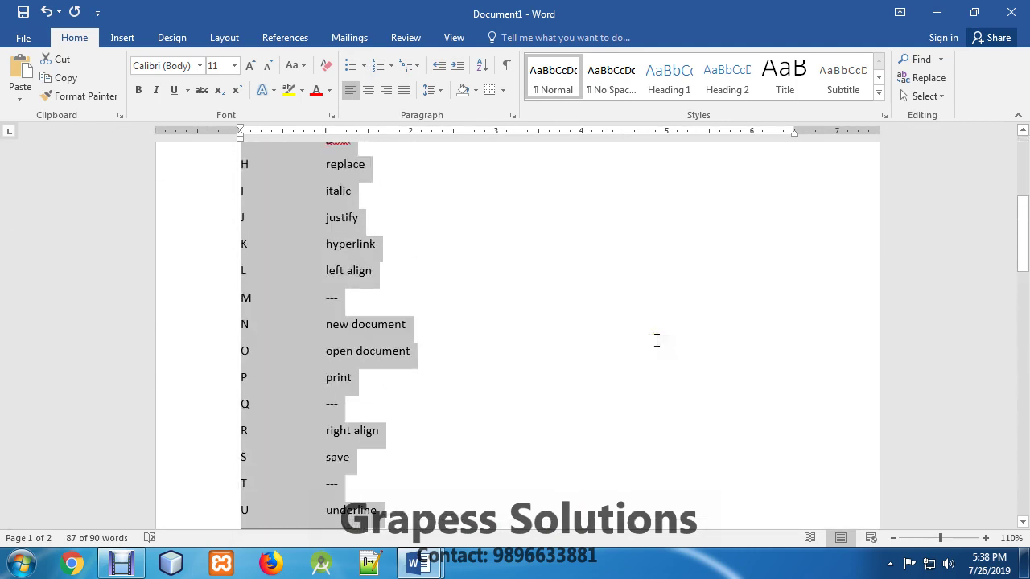
pyautogui.scroll(4, 657, 340)
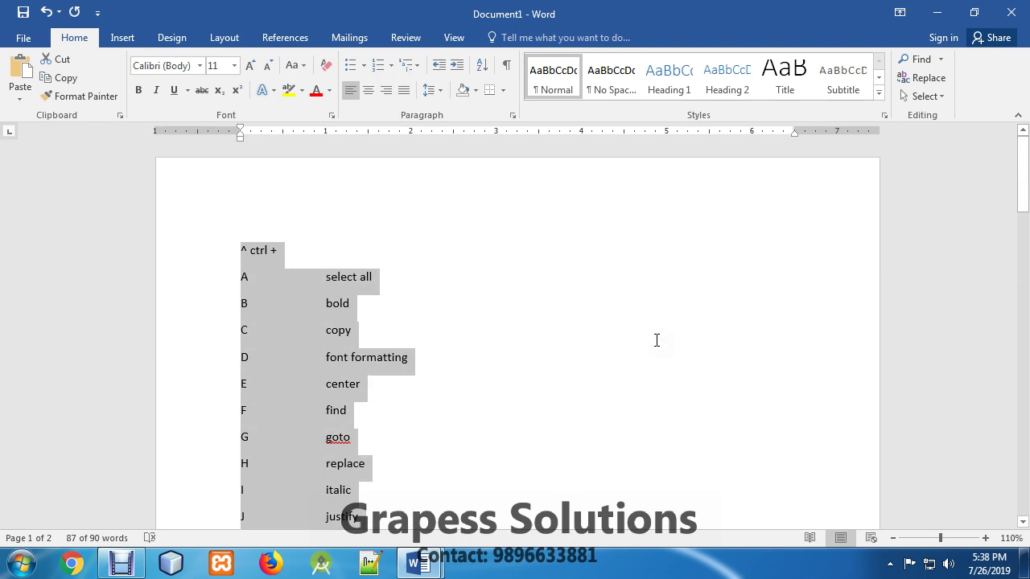
# Step: Open and close Document1's print preview with Ctrl+P, then scroll to page 2
pyautogui.hotkey('ctrl', 'p')
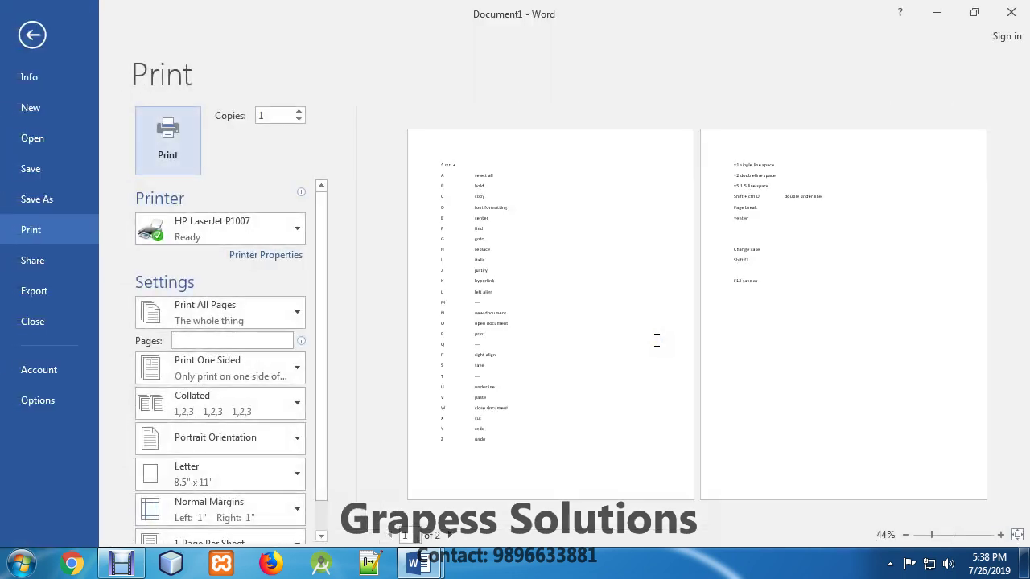
pyautogui.press('Escape')
pyautogui.scroll(-4, 503, 392)
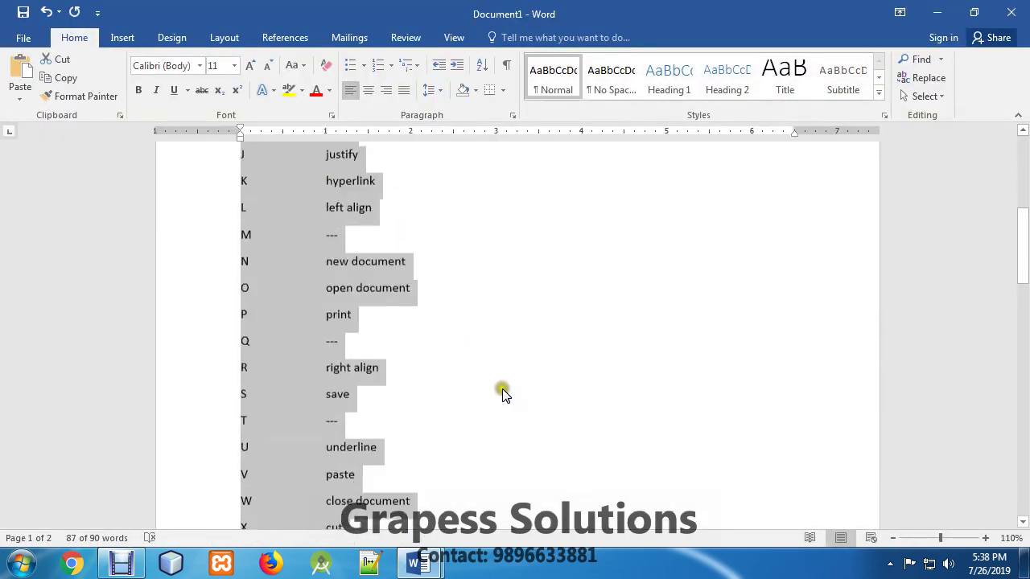
pyautogui.scroll(-5, 503, 392)
pyautogui.scroll(-5, 482, 416)
pyautogui.scroll(-3, 517, 412)
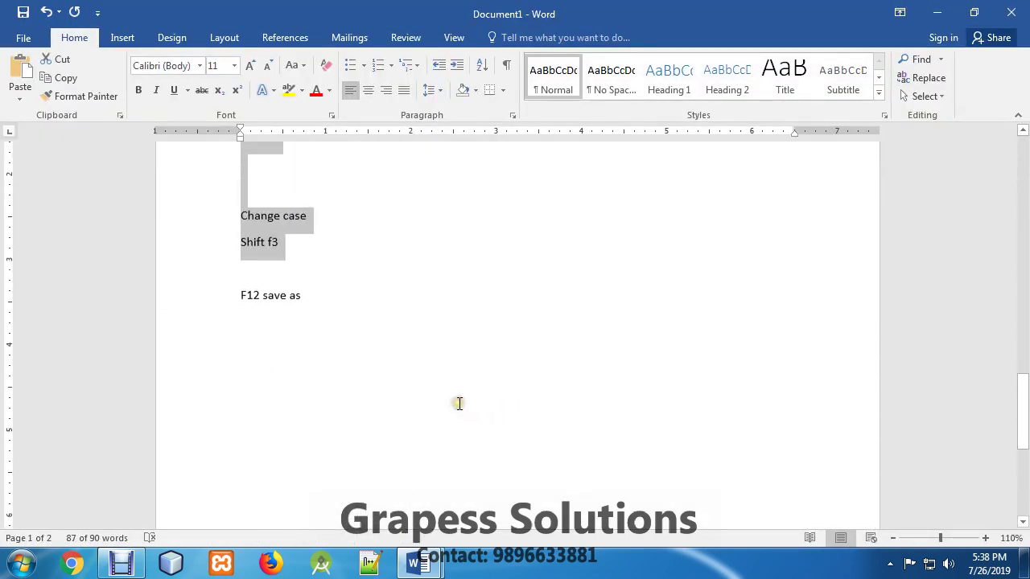
# Step: Add 'Print preview' and 'aly + ctrl +i' after F12 save as, demonstrating Ctrl+Alt+I print preview
pyautogui.click(360, 378)
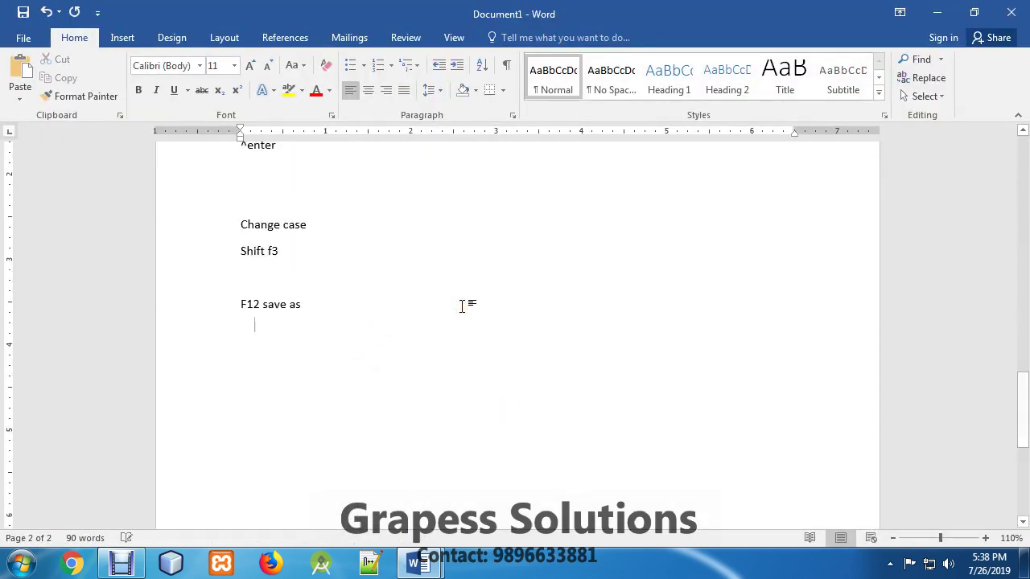
pyautogui.write('Print ')
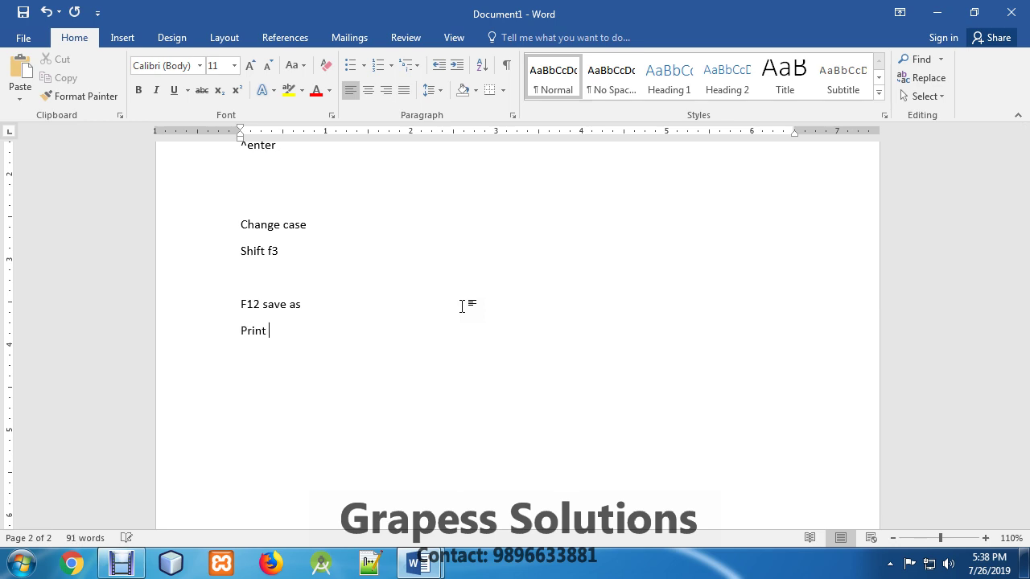
pyautogui.write('preview')
pyautogui.write('a')
pyautogui.write('ly + c')
pyautogui.write('trl ')
pyautogui.write('+i')
pyautogui.hotkey('ctrl', 'alt', 'i')
pyautogui.press('Escape')
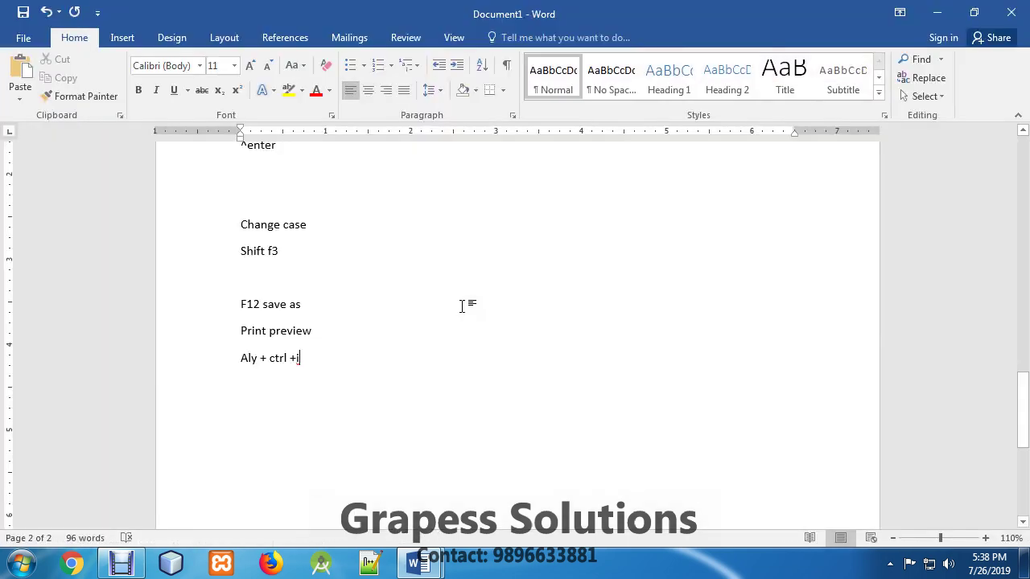
pyautogui.scroll(5, 462, 306)
pyautogui.scroll(6, 463, 306)
pyautogui.scroll(2, 464, 306)
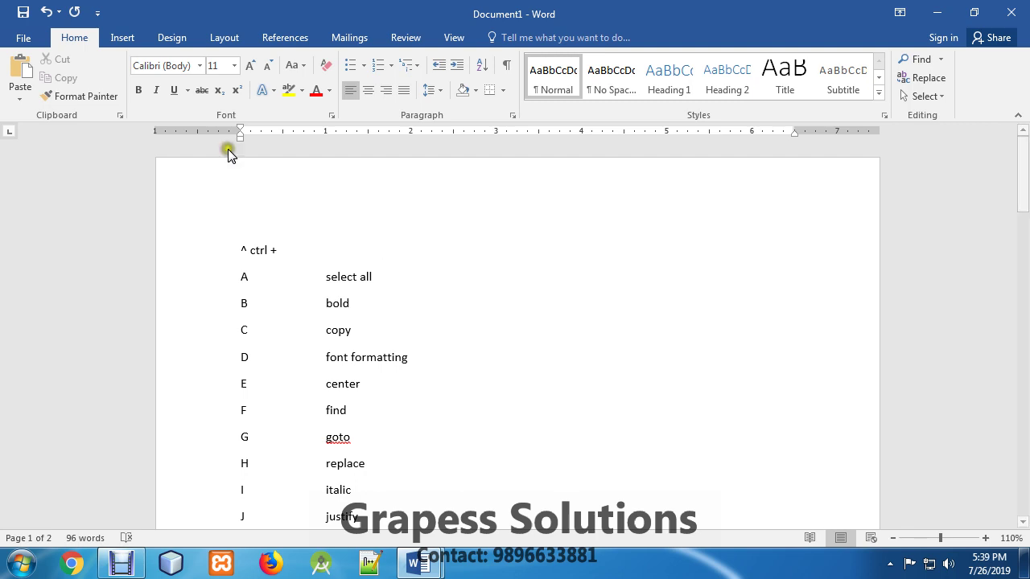
pyautogui.scroll(-2, 230, 150)
pyautogui.moveTo(418, 567)
pyautogui.click(482, 485)
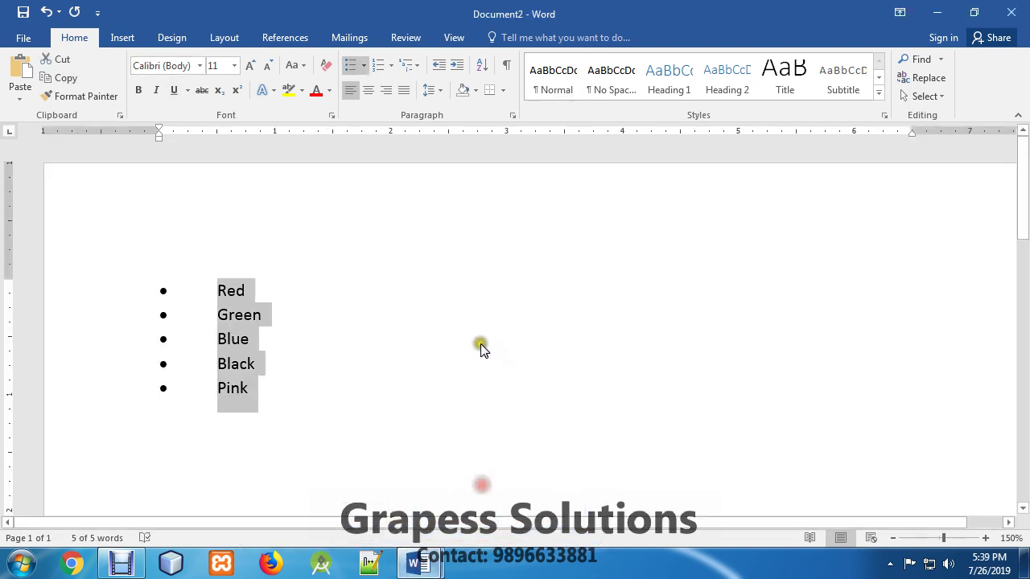
pyautogui.click(385, 334)
pyautogui.click(306, 414)
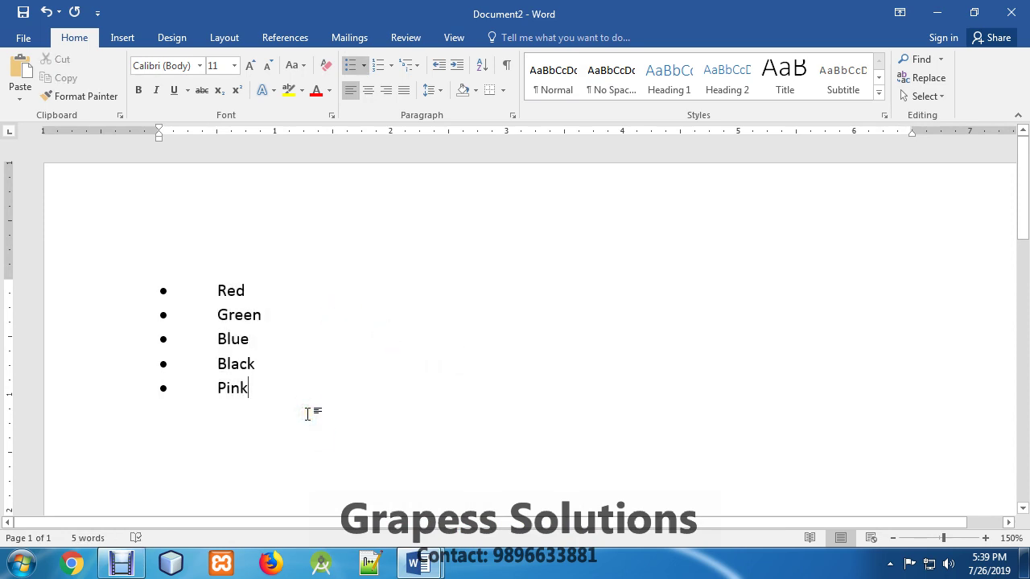
pyautogui.press('Return')
pyautogui.press('Return')
pyautogui.press('Return')
pyautogui.write('Grape')
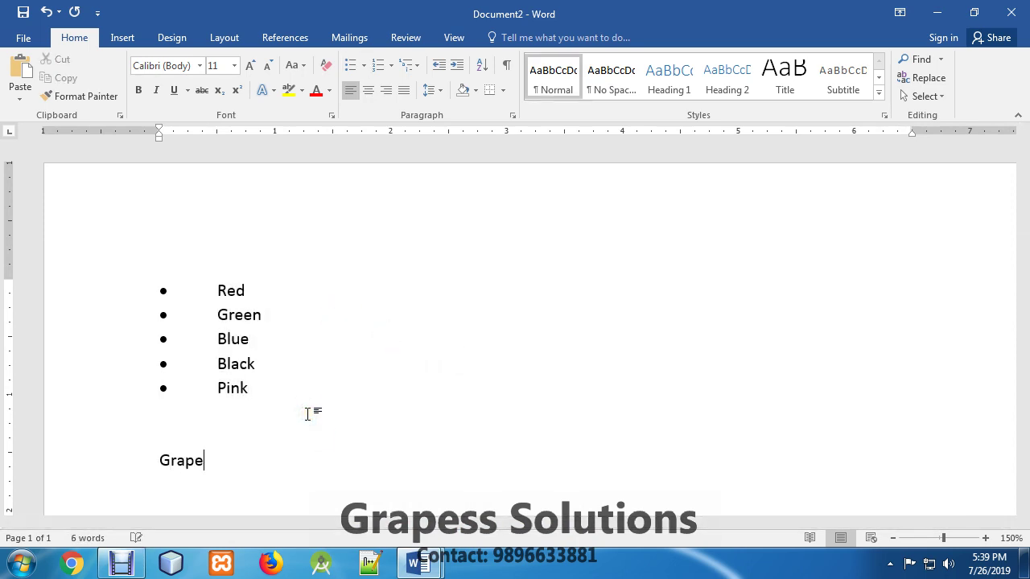
pyautogui.press('BackSpace')
pyautogui.write('ap')
pyautogui.write('ess')
pyautogui.press('Left')
pyautogui.press('Left')
pyautogui.press('Left')
pyautogui.press('Left')
pyautogui.press('Left')
pyautogui.press('Left')
pyautogui.press('Right')
pyautogui.press('Left')
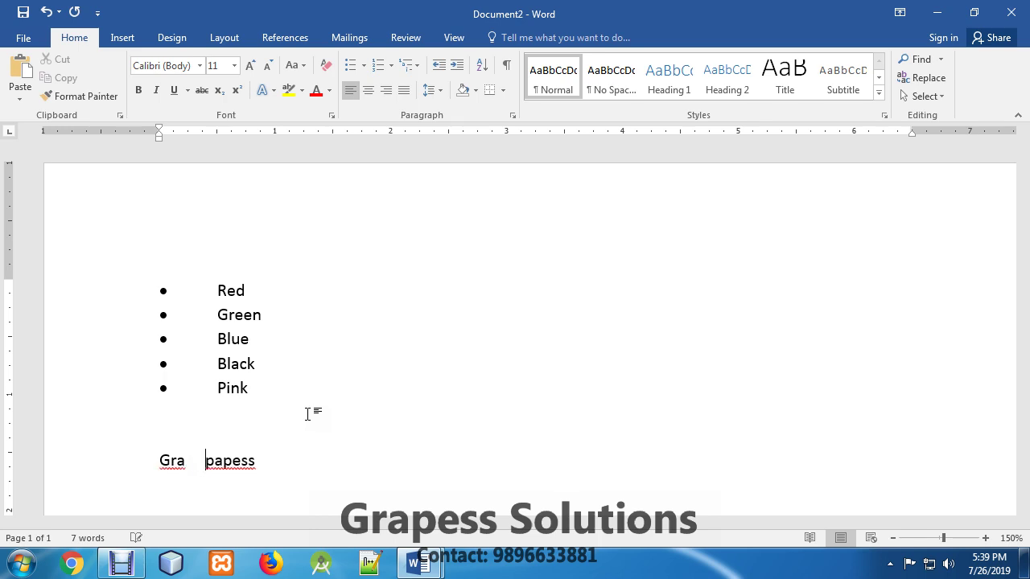
pyautogui.press('BackSpace')
pyautogui.press('BackSpace')
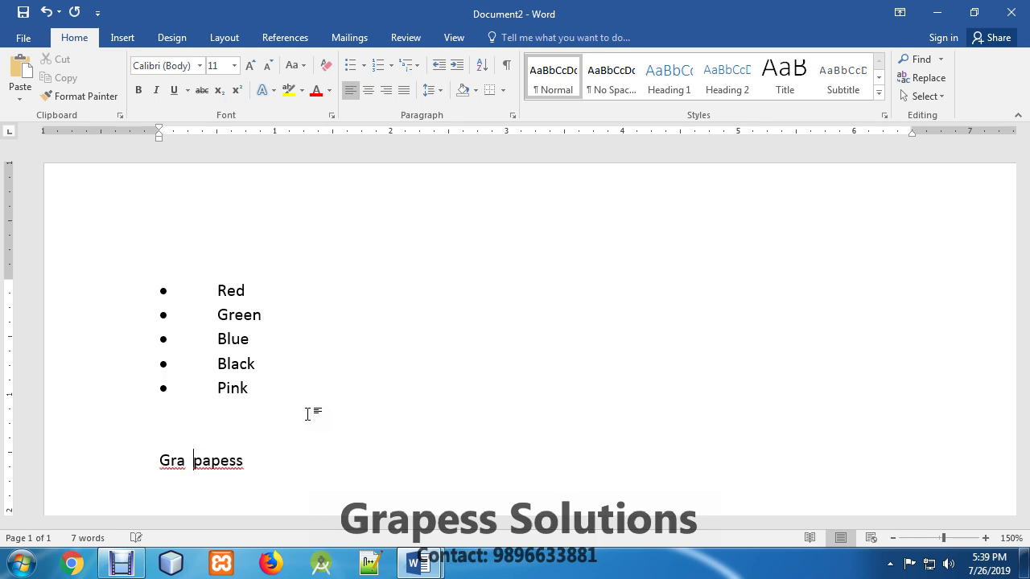
pyautogui.press('BackSpace')
pyautogui.press('BackSpace')
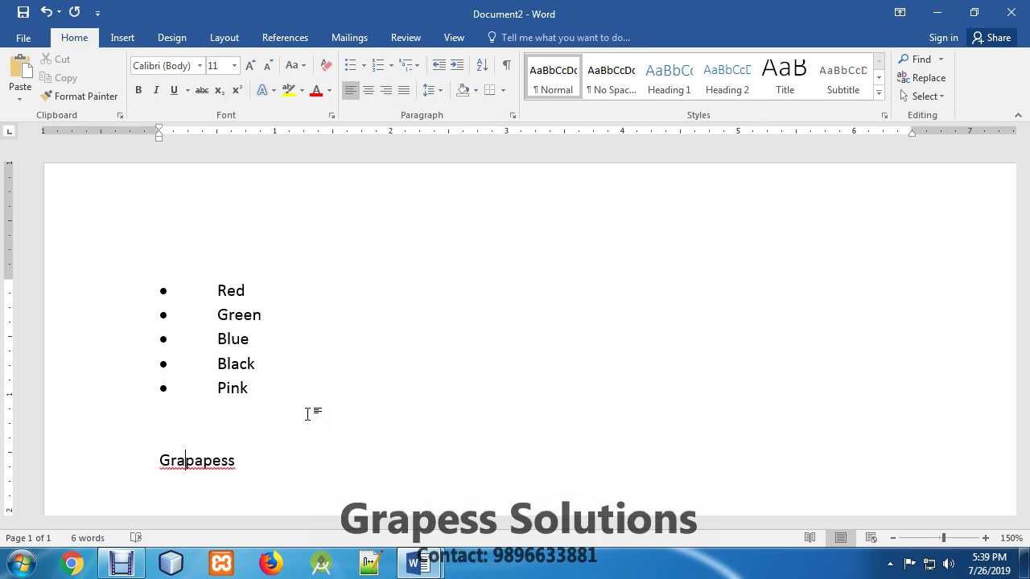
pyautogui.write('0')
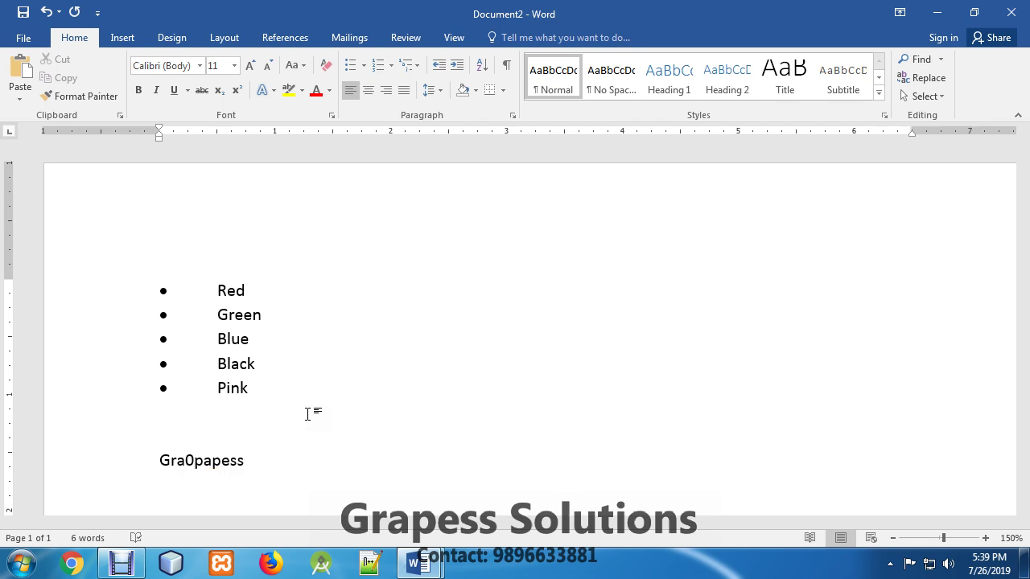
pyautogui.press('BackSpace')
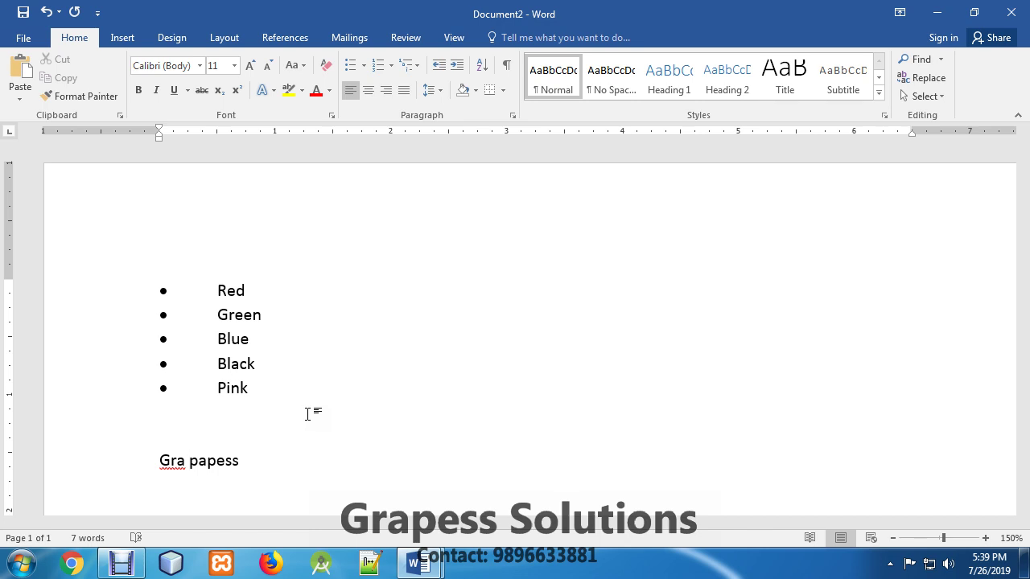
pyautogui.press('BackSpace')
pyautogui.press('BackSpace')
pyautogui.write('0')
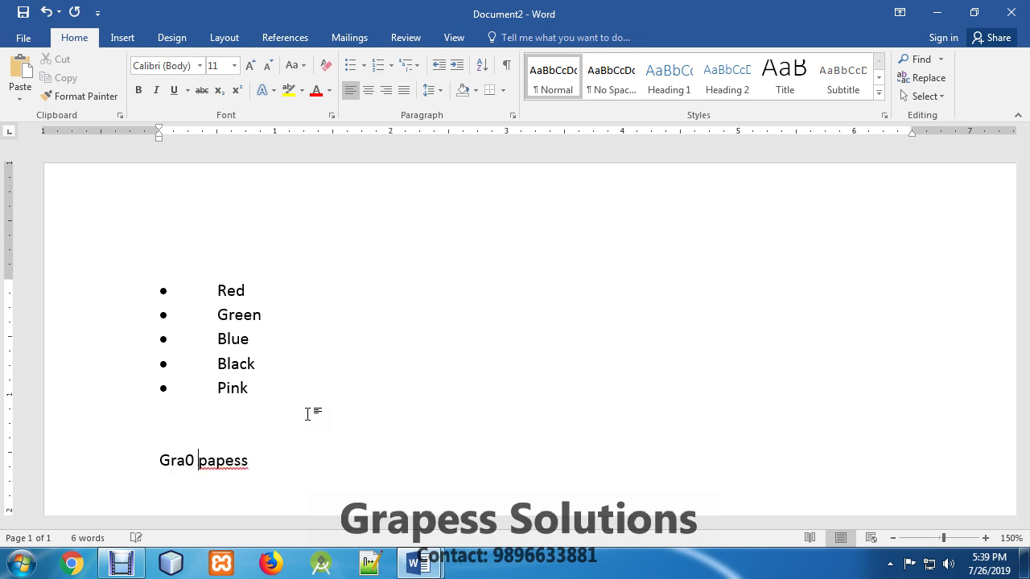
pyautogui.press('BackSpace')
pyautogui.press('BackSpace')
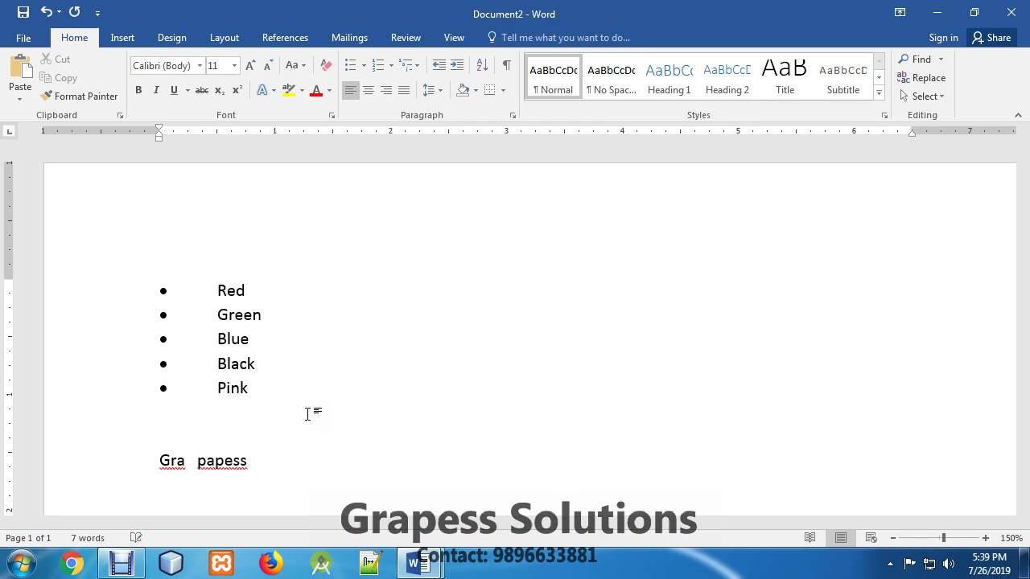
pyautogui.press('BackSpace')
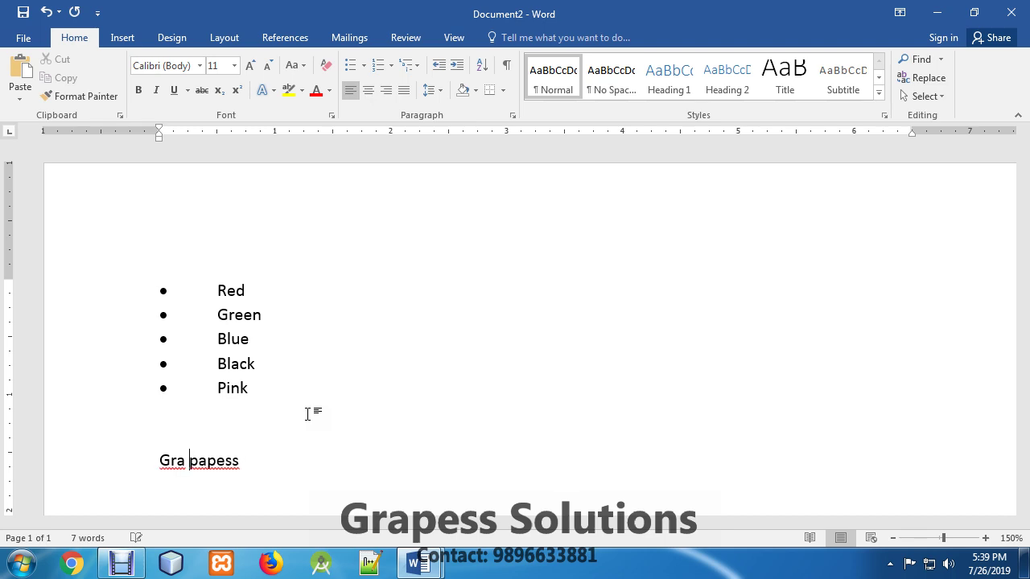
pyautogui.press('BackSpace')
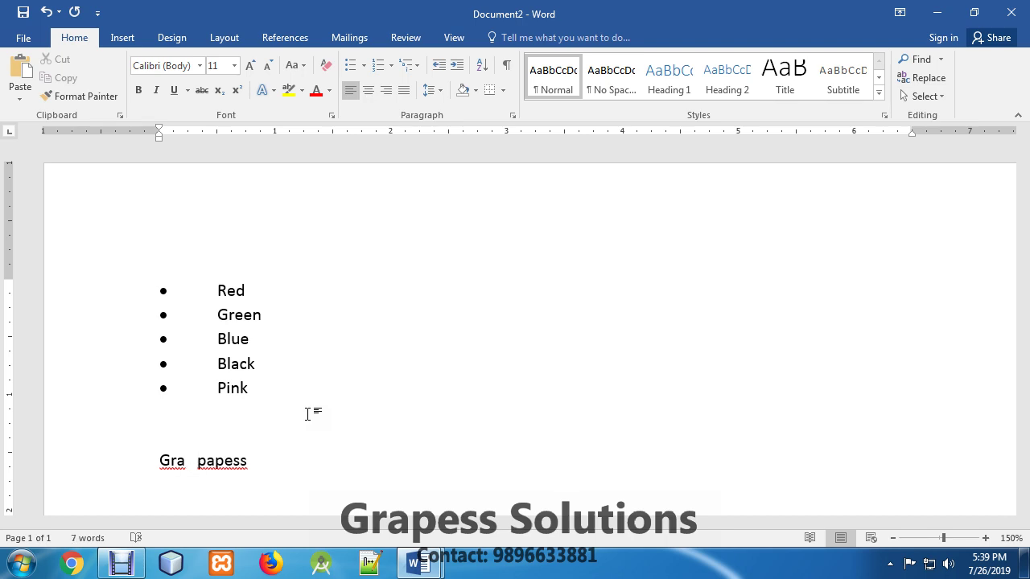
pyautogui.press('BackSpace')
pyautogui.press('Left')
pyautogui.press('Home')
pyautogui.press('Right')
pyautogui.press('Right')
pyautogui.press('Right')
pyautogui.press('Delete')
pyautogui.press('Delete')
pyautogui.press('Delete')
pyautogui.press('Delete')
pyautogui.press('Delete')
pyautogui.press('Delete')
pyautogui.press('BackSpace')
pyautogui.press('BackSpace')
pyautogui.press('BackSpace')
pyautogui.press('BackSpace')
pyautogui.press('BackSpace')
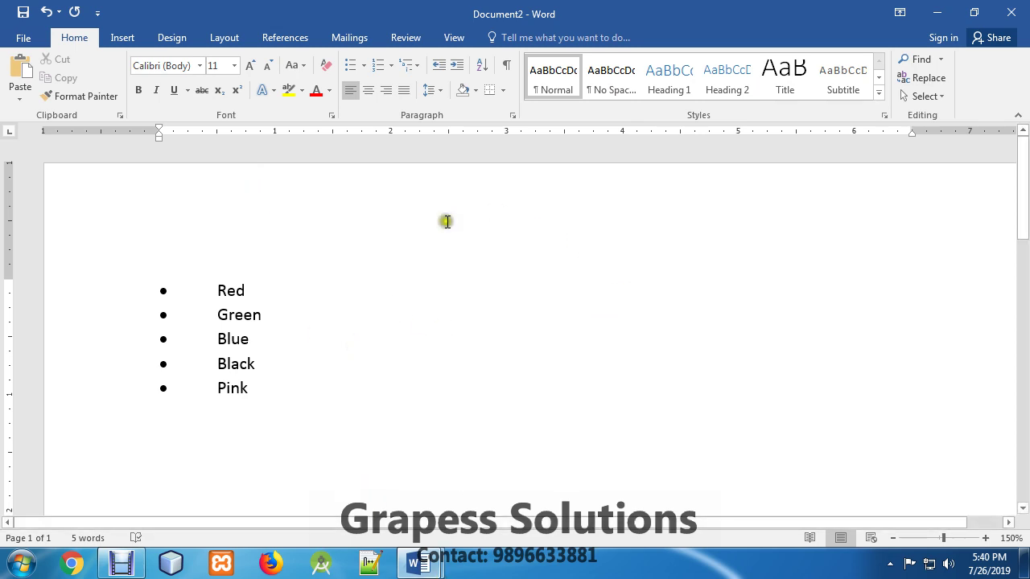
# Step: Discard changes to Document2 and Document1, closing each without saving and exiting Word
pyautogui.hotkey('alt', 'F4')
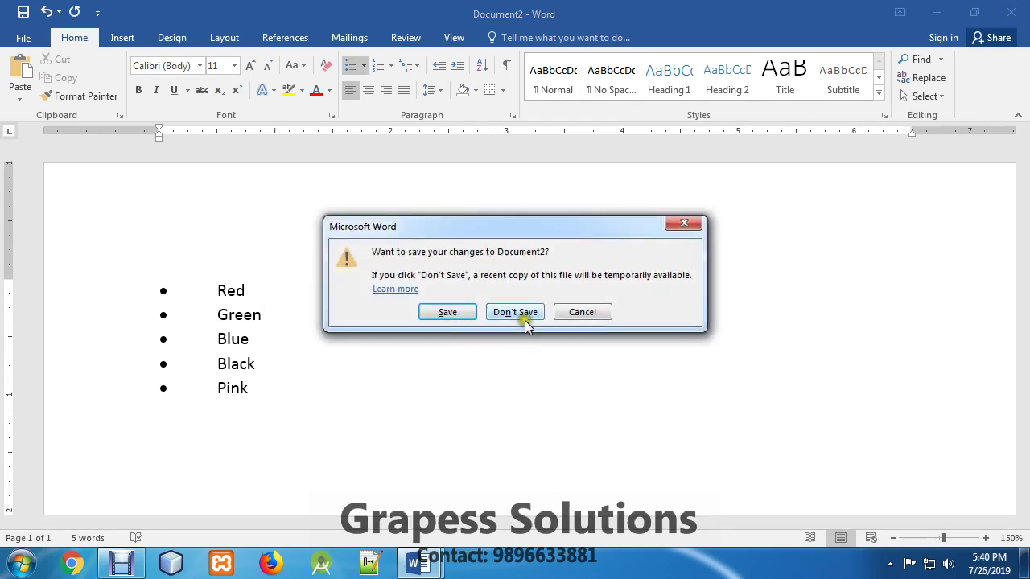
pyautogui.click(516, 312)
pyautogui.scroll(2, 531, 357)
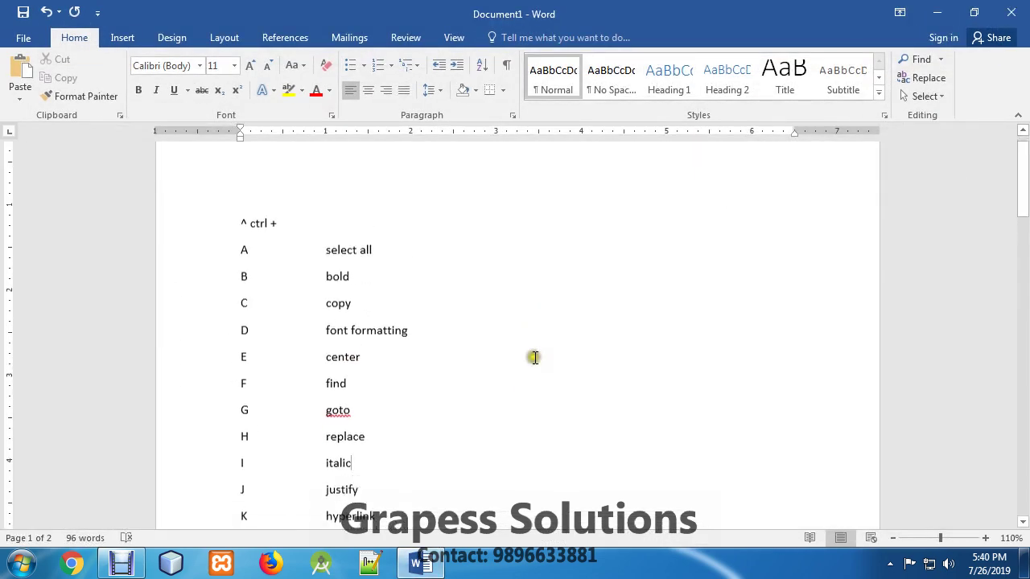
pyautogui.scroll(-2, 515, 387)
pyautogui.click(1023, 11)
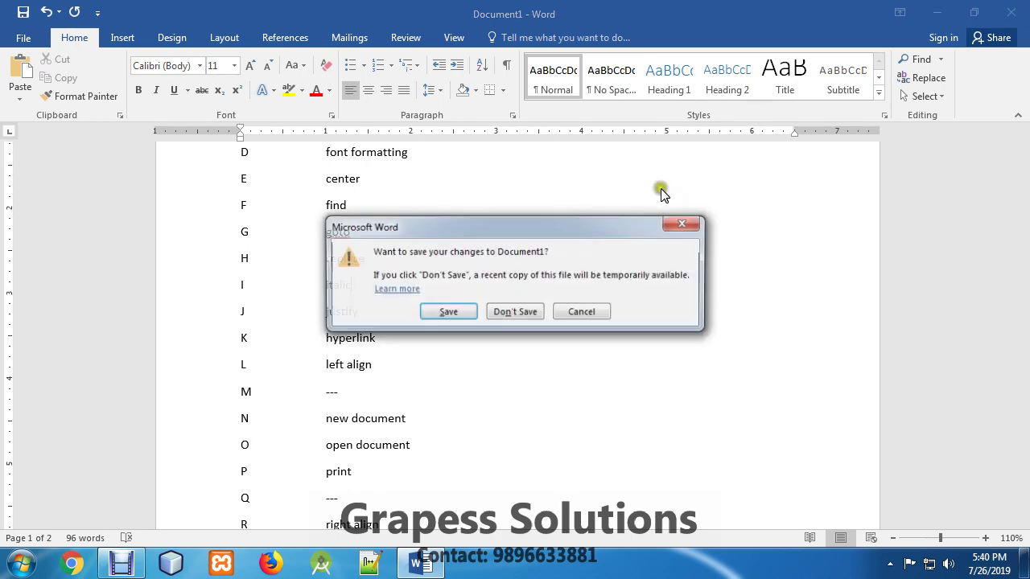
pyautogui.click(507, 313)
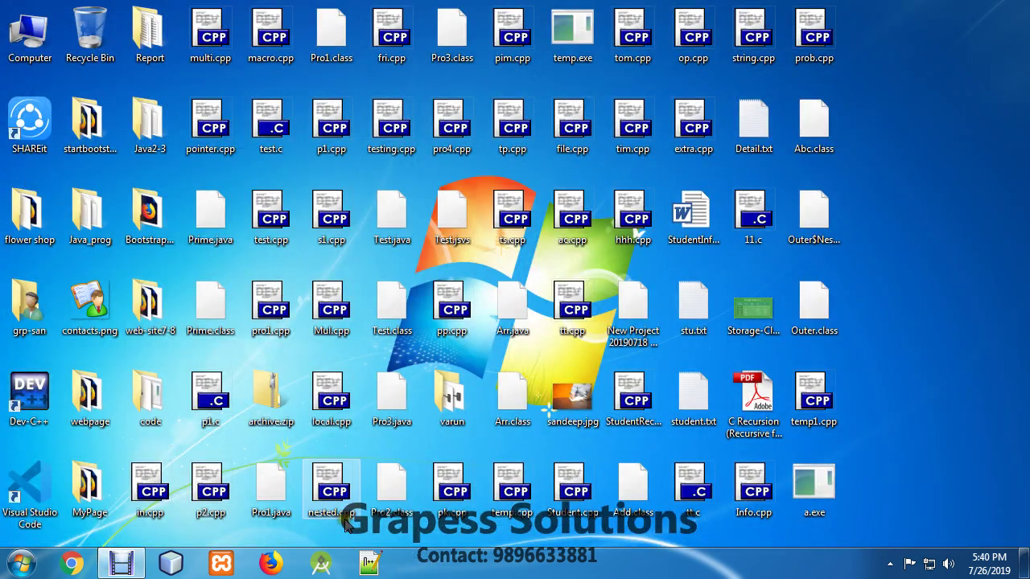